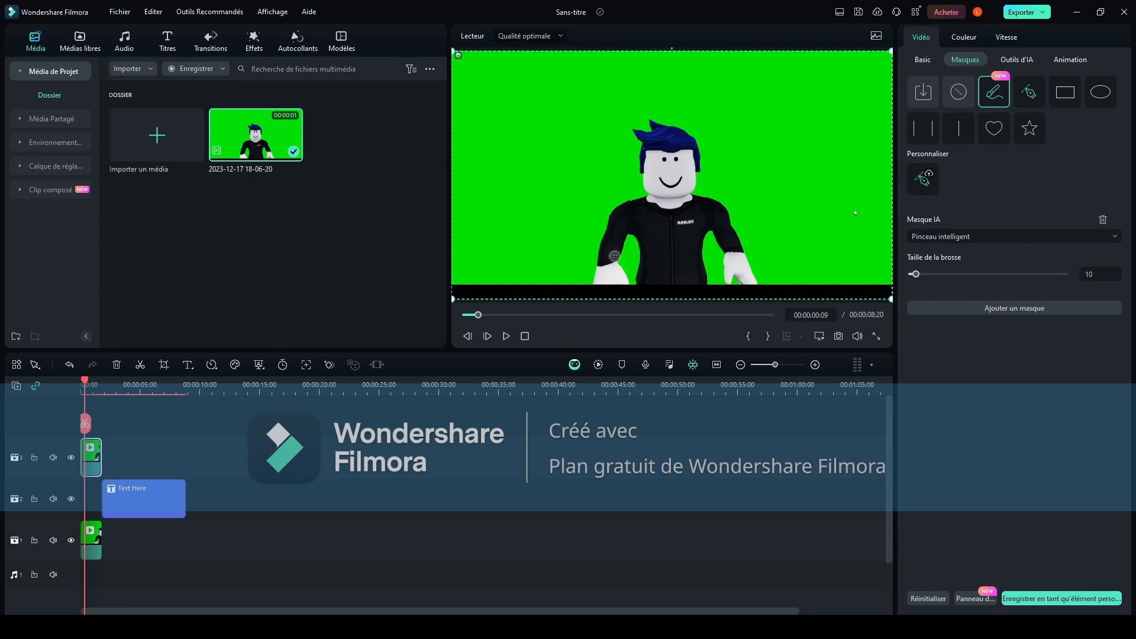
# Paint an AI smart-brush mask over the character in the clip on the uppermost video track.
pyautogui.moveTo(657, 222)
pyautogui.mouseDown()
pyautogui.moveTo(655, 273)
pyautogui.moveTo(667, 291)
pyautogui.mouseUp()
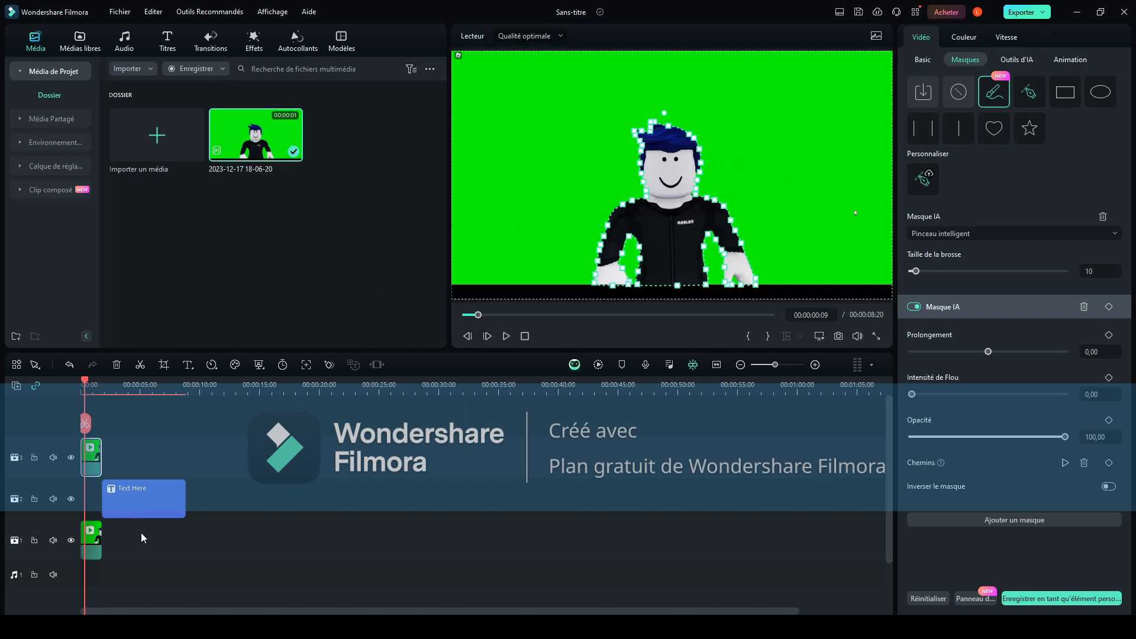
# Replace the text of the 3D title clip with "maintenant vous".
pyautogui.click(151, 488)
pyautogui.moveTo(85, 424); pyautogui.dragTo(125, 424)
pyautogui.moveTo(941, 111); pyautogui.dragTo(904, 110)
pyautogui.press('BackSpace')
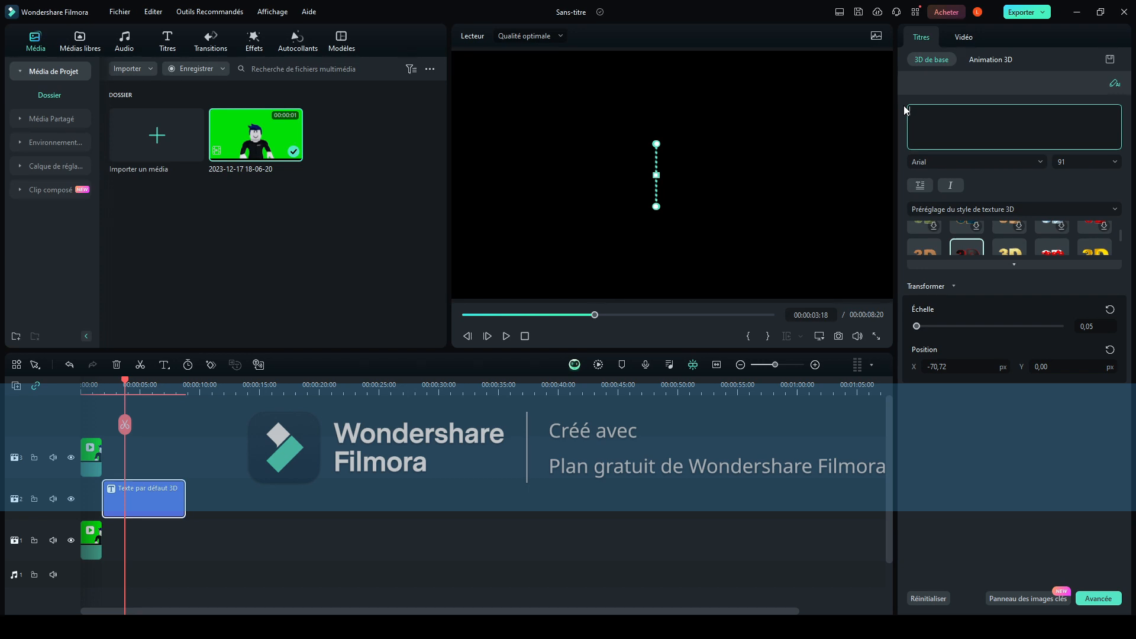
pyautogui.write('maintzn')
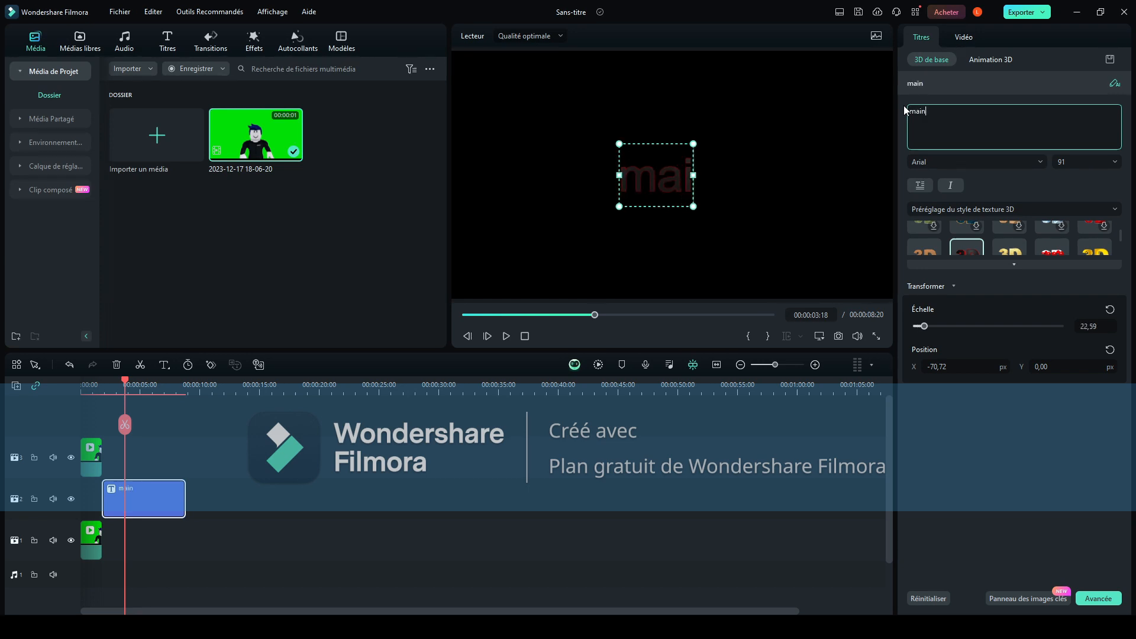
pyautogui.press('BackSpace')
pyautogui.press('BackSpace')
pyautogui.write('eant vous')
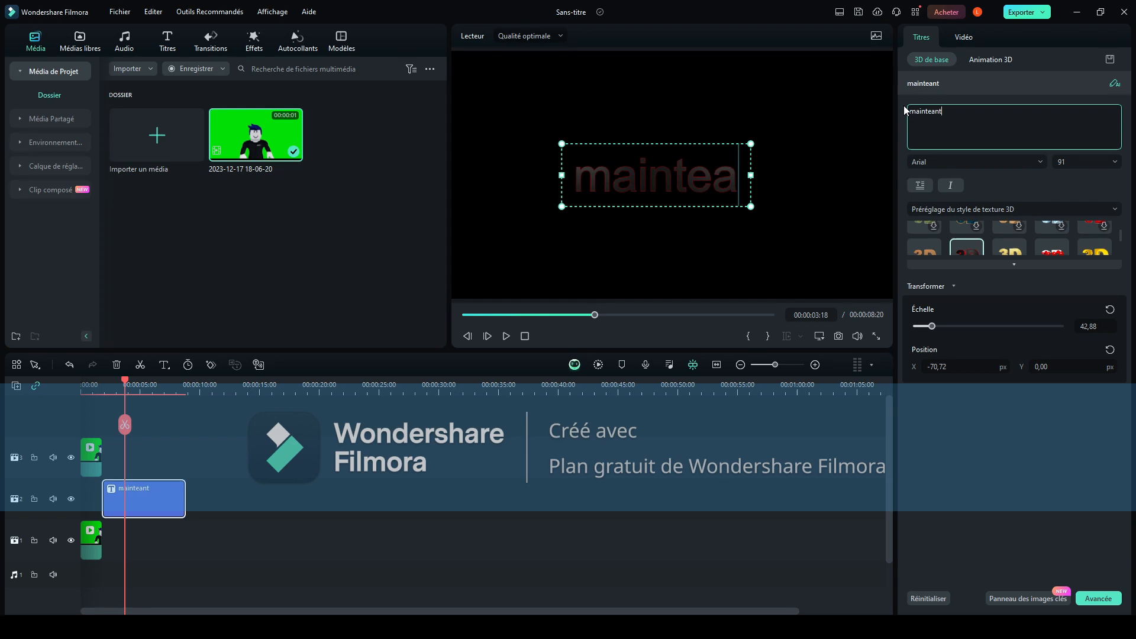
pyautogui.press('Left')
pyautogui.press('Left')
pyautogui.press('Left')
pyautogui.press('Left')
pyautogui.press('Left')
pyautogui.press('Left')
pyautogui.press('Left')
pyautogui.press('Left')
pyautogui.press('Left')
pyautogui.press('Left')
pyautogui.press('Right')
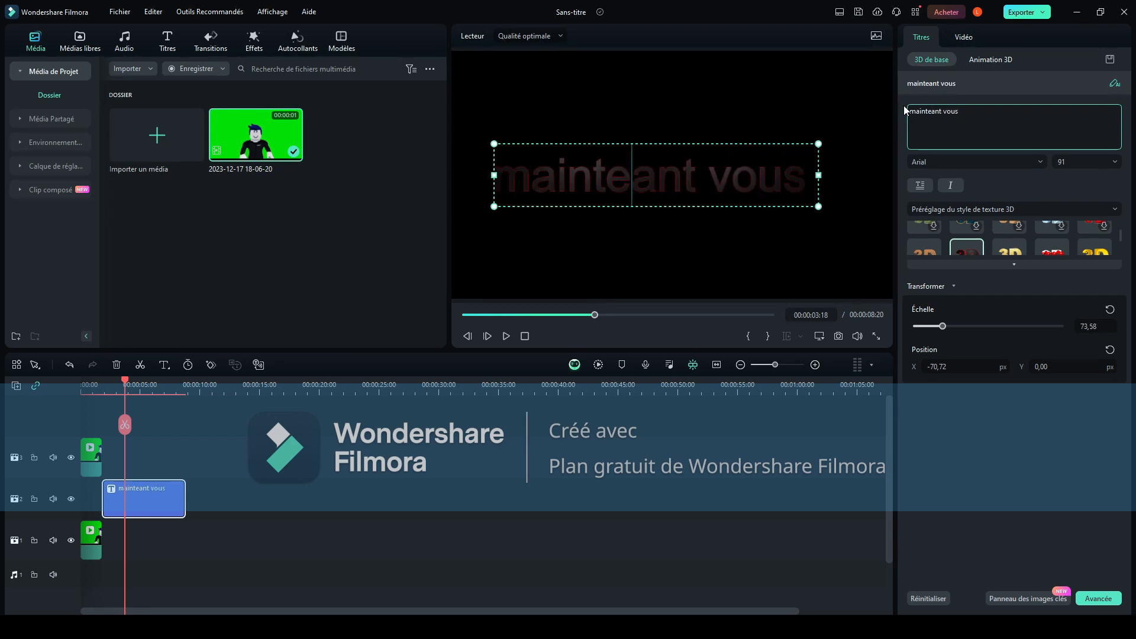
pyautogui.write('n')
pyautogui.press('End')
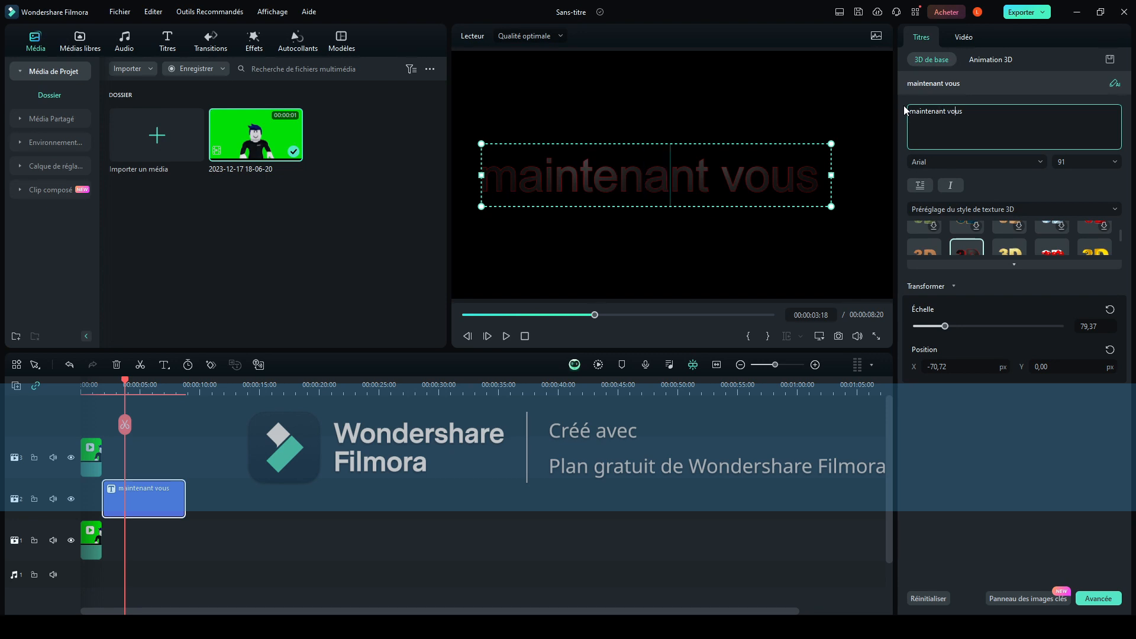
# Extend the title text with "le savez" and reduce its font size to 71.
pyautogui.write('le sa')
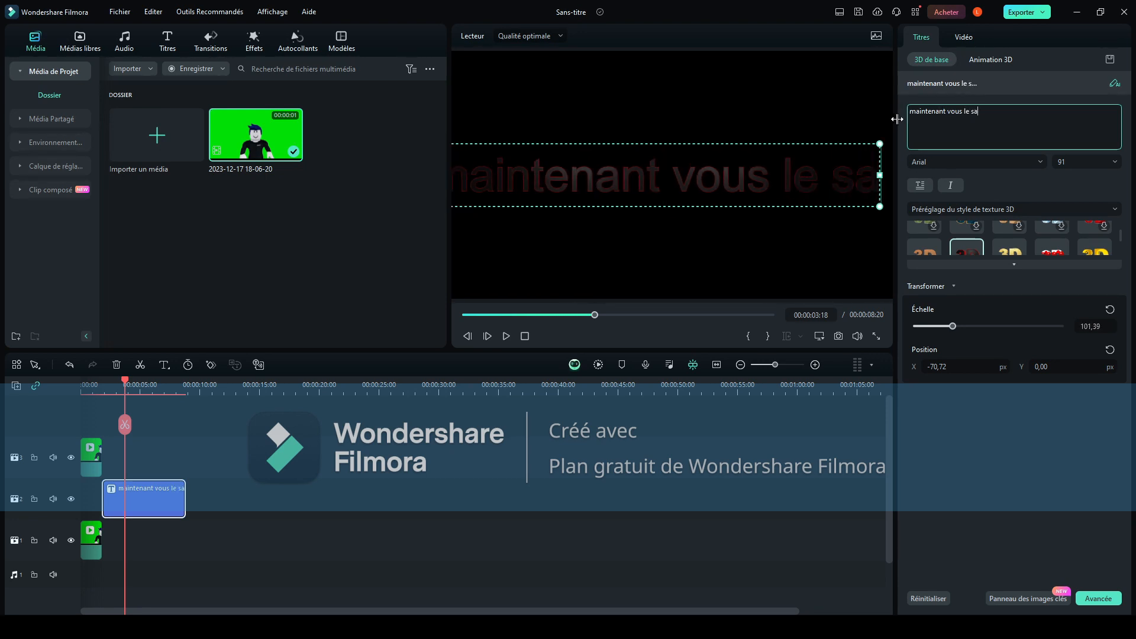
pyautogui.moveTo(879, 206); pyautogui.dragTo(786, 193)
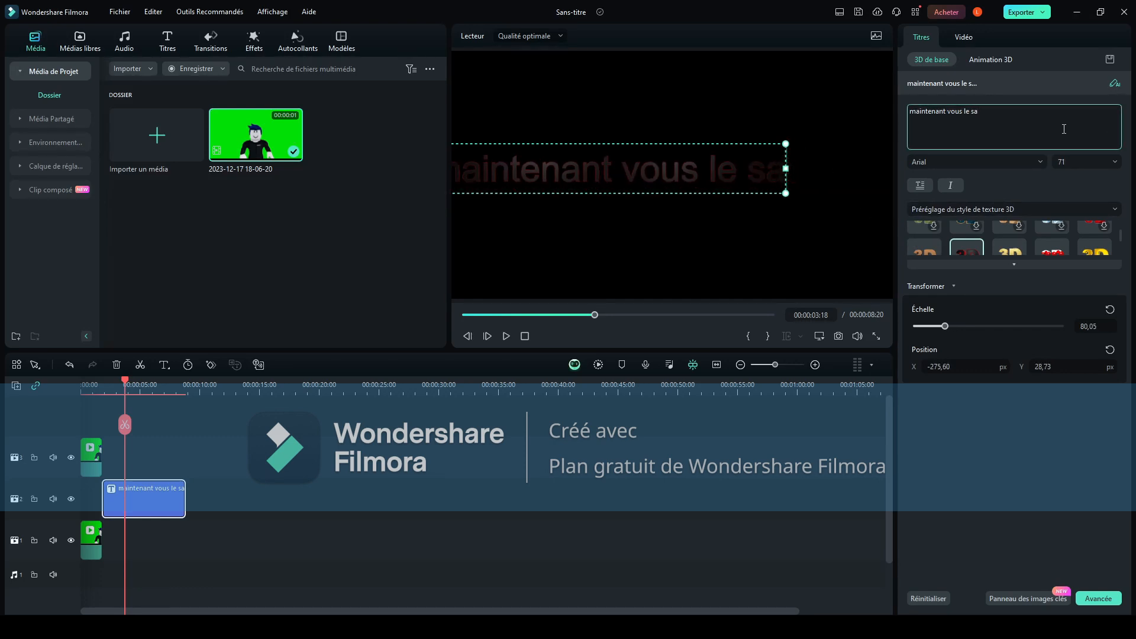
pyautogui.write('vez')
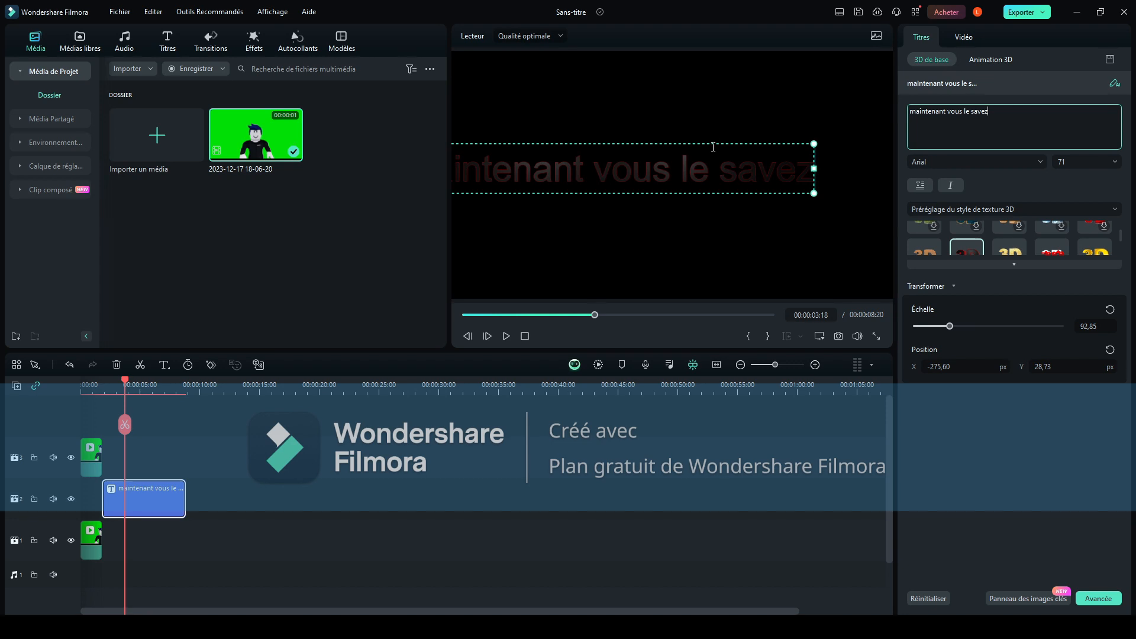
# Narrow the title's text box to wrap over five lines, shrink it to font size 27 and place it behind the character at about X -1,29, Y -162,23.
pyautogui.moveTo(717, 145); pyautogui.dragTo(778, 148)
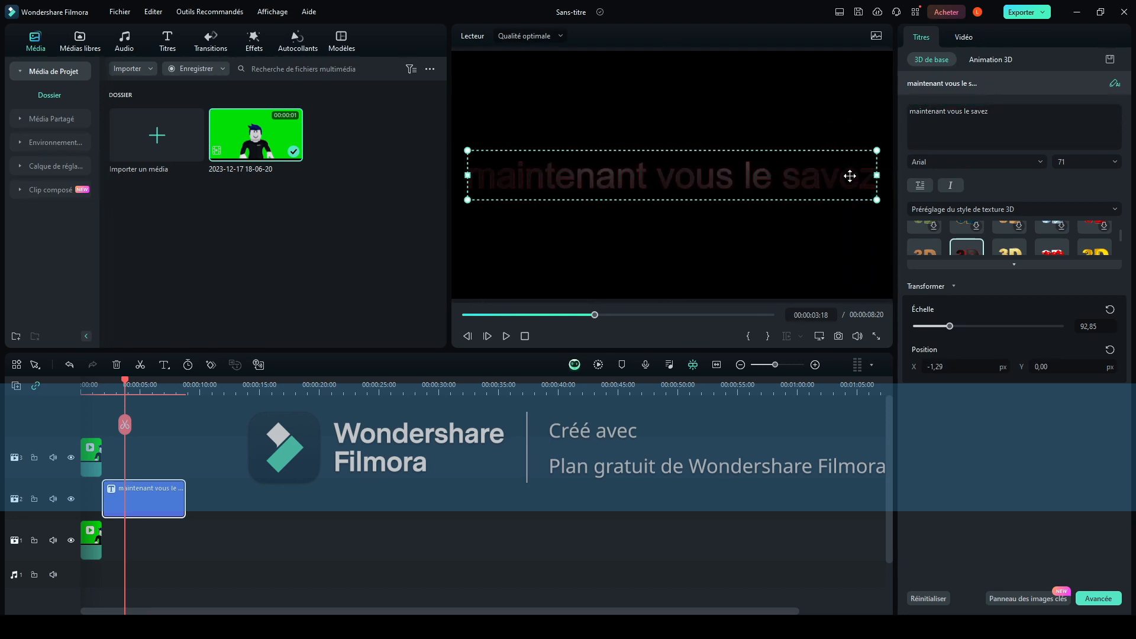
pyautogui.moveTo(877, 175); pyautogui.dragTo(735, 129)
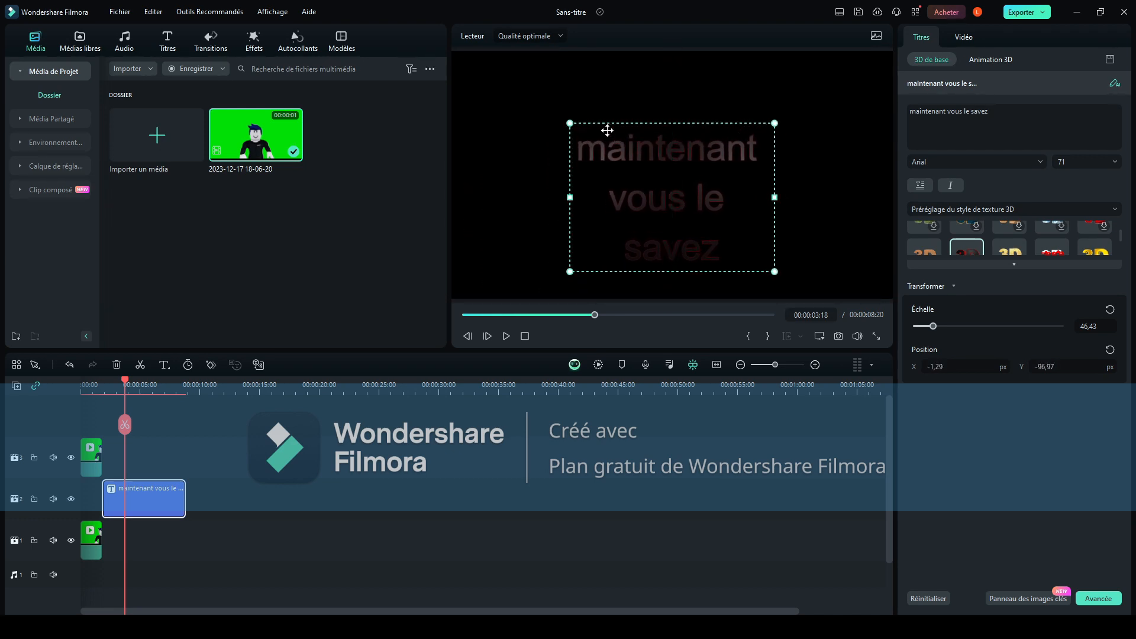
pyautogui.moveTo(570, 197); pyautogui.dragTo(673, 199)
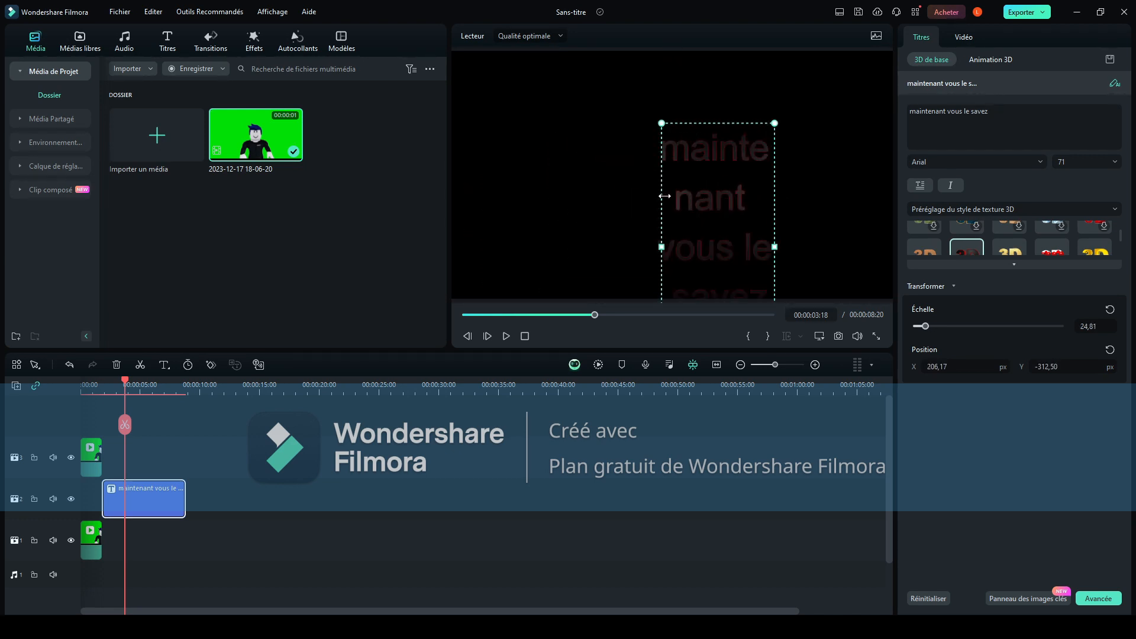
pyautogui.moveTo(735, 126); pyautogui.dragTo(675, 51)
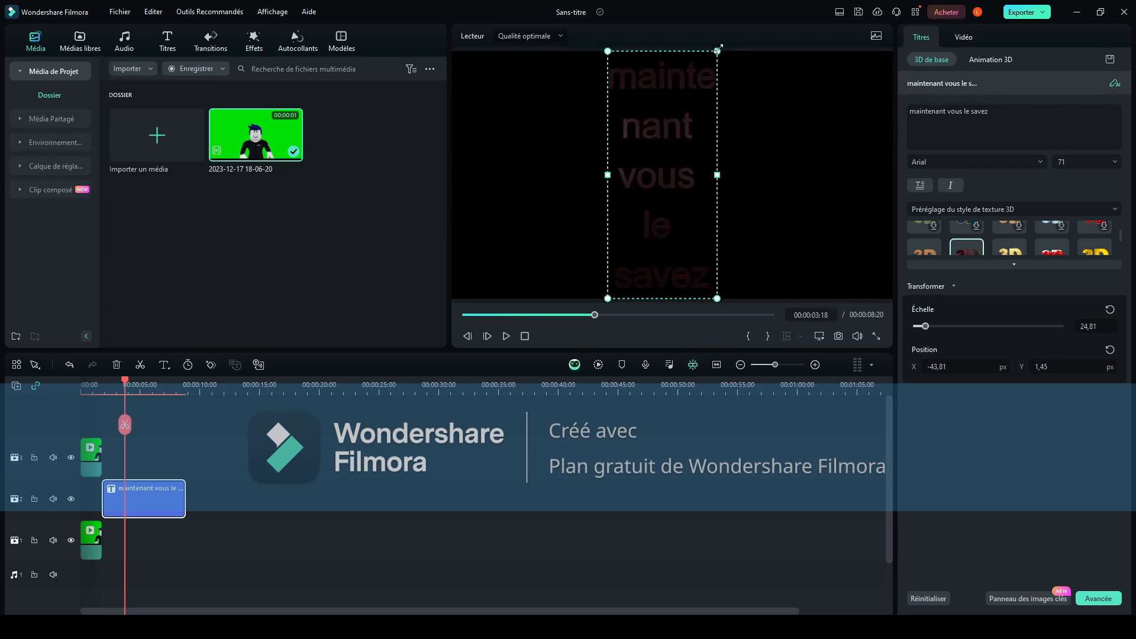
pyautogui.moveTo(642, 111); pyautogui.dragTo(698, 168)
# Shift the title to the start of the timeline, trim it to the video clips' length and play the sequence from the beginning.
pyautogui.moveTo(146, 497); pyautogui.dragTo(104, 494)
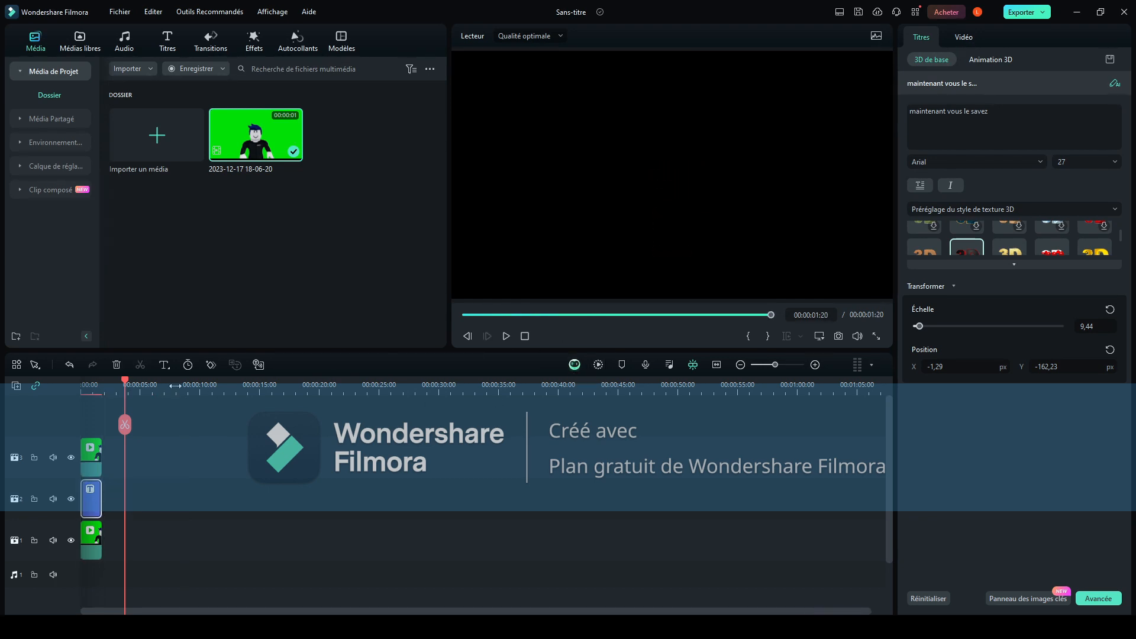
pyautogui.moveTo(126, 423); pyautogui.dragTo(102, 421)
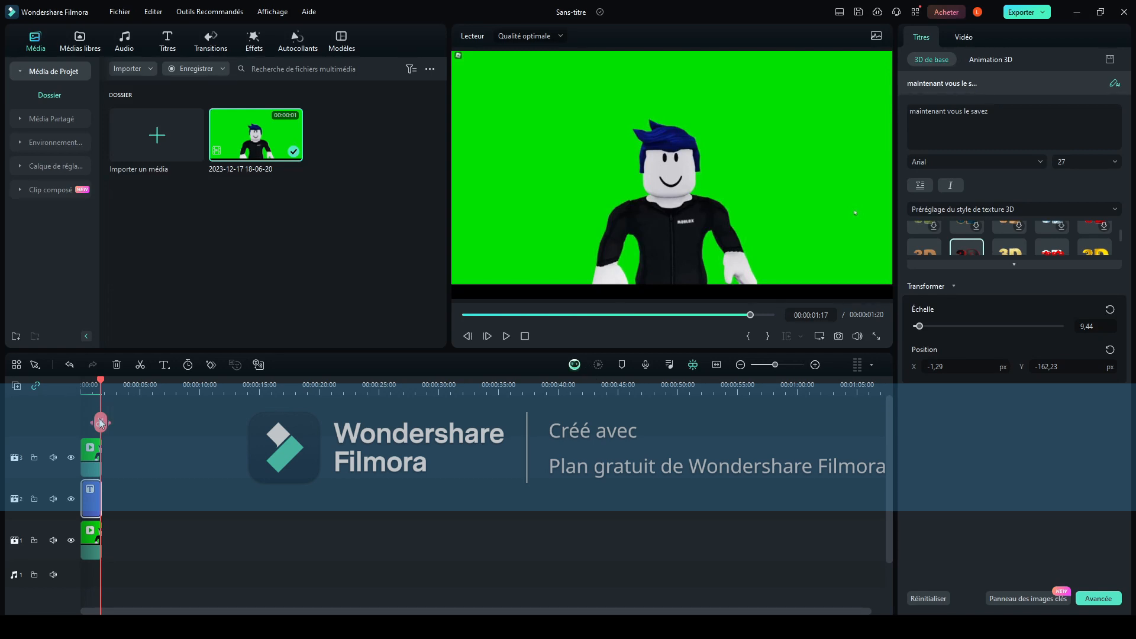
pyautogui.moveTo(101, 423); pyautogui.dragTo(57, 421)
pyautogui.click(507, 336)
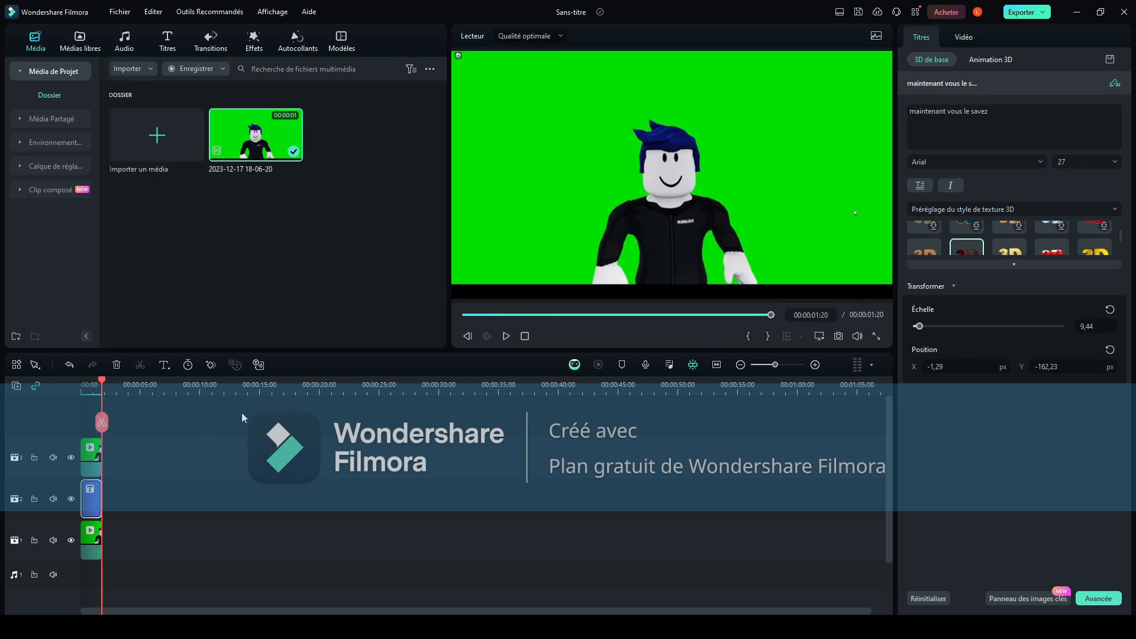
# Add a position keyframe to the title's video transform at 00:00:00:15.
pyautogui.moveTo(101, 423); pyautogui.dragTo(88, 422)
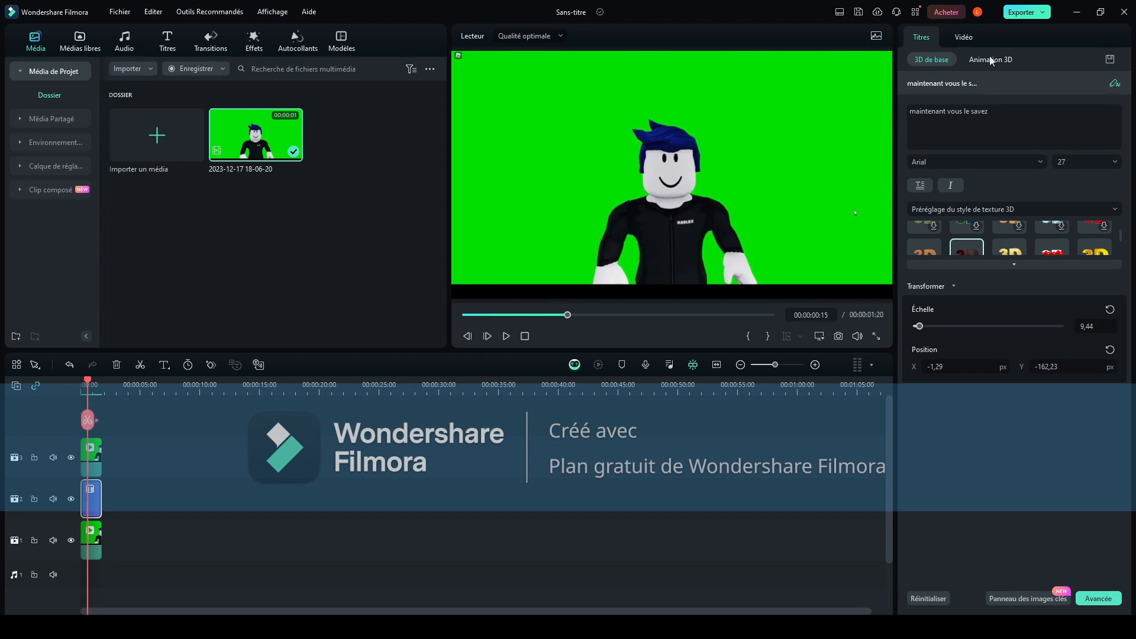
pyautogui.click(963, 37)
pyautogui.click(1109, 172)
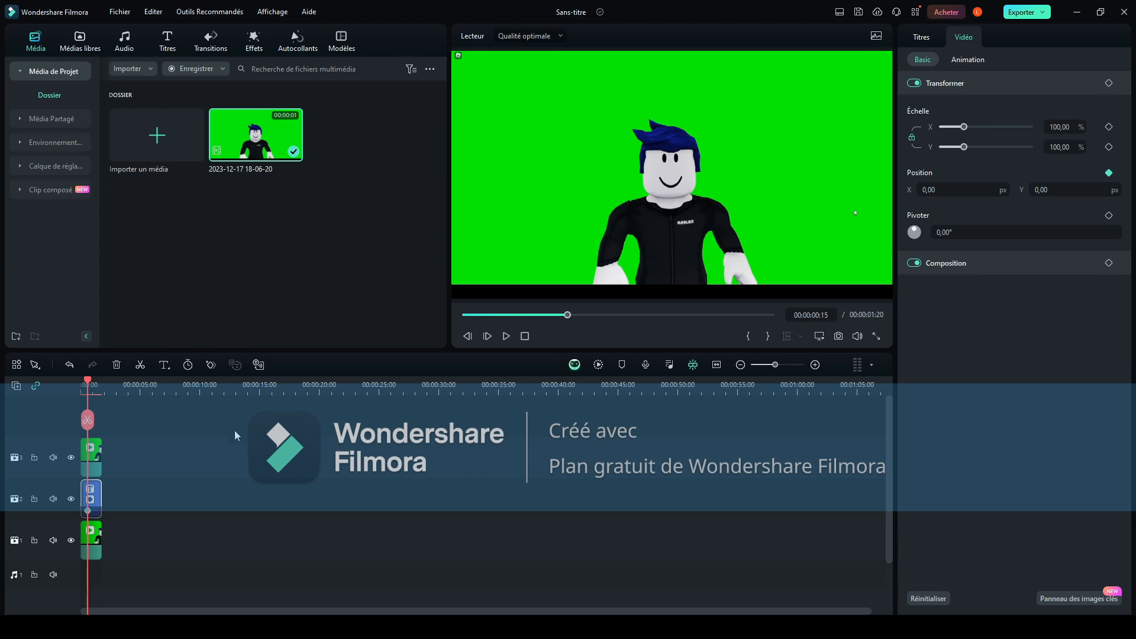
# Add a second position keyframe to the title at 00:00:01:10 with X set to 587 px.
pyautogui.moveTo(86, 420); pyautogui.dragTo(99, 421)
pyautogui.moveTo(1086, 188); pyautogui.dragTo(1110, 168)
pyautogui.click(1082, 173)
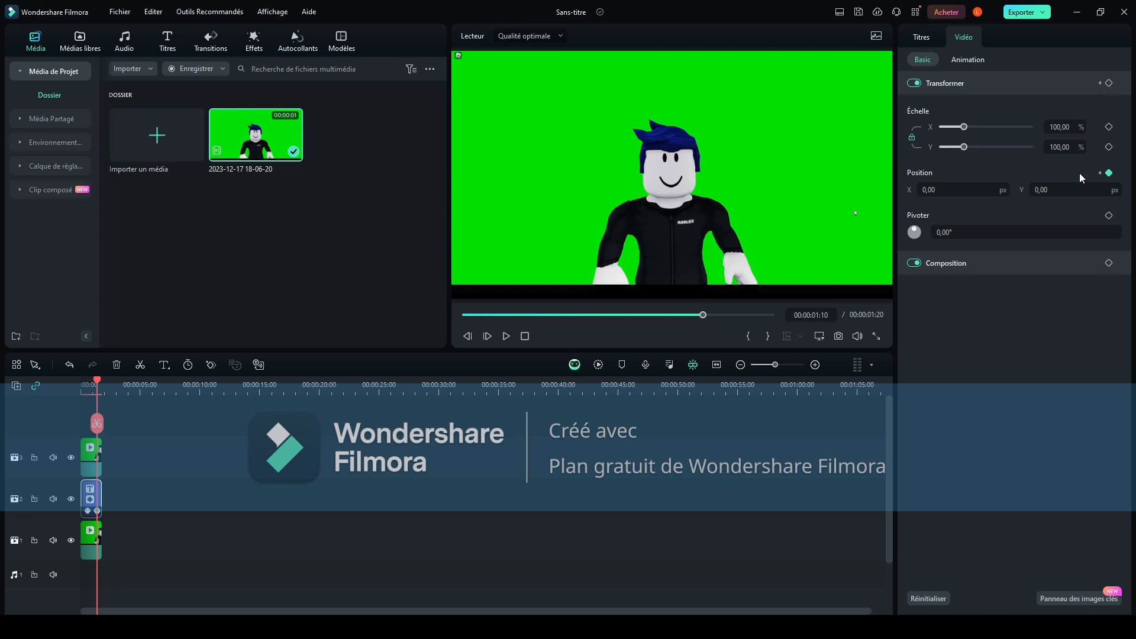
pyautogui.moveTo(967, 193); pyautogui.dragTo(1052, 192)
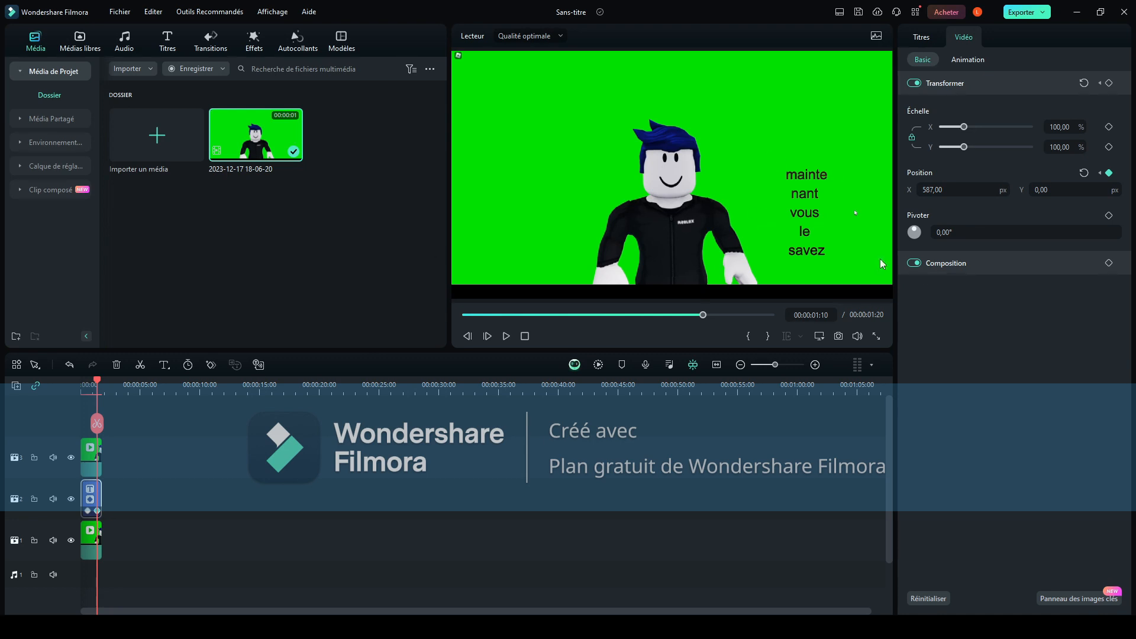
# Play back the title's slide-out animation from the start of the timeline.
pyautogui.moveTo(94, 424); pyautogui.dragTo(82, 409)
pyautogui.click(506, 337)
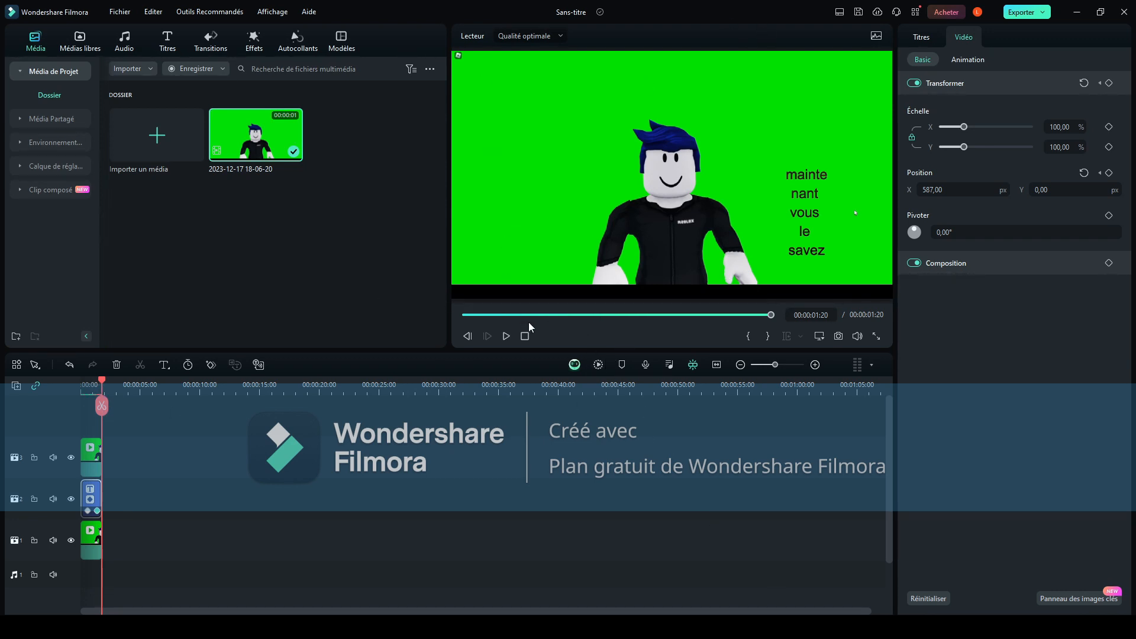
pyautogui.moveTo(96, 408); pyautogui.dragTo(83, 405)
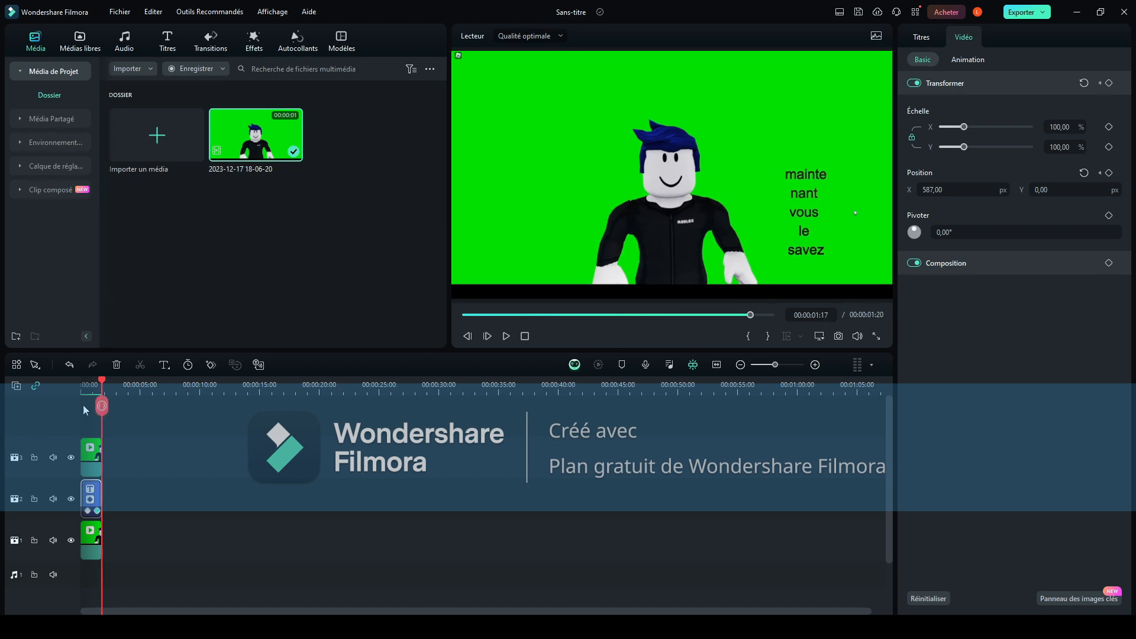
pyautogui.click(505, 336)
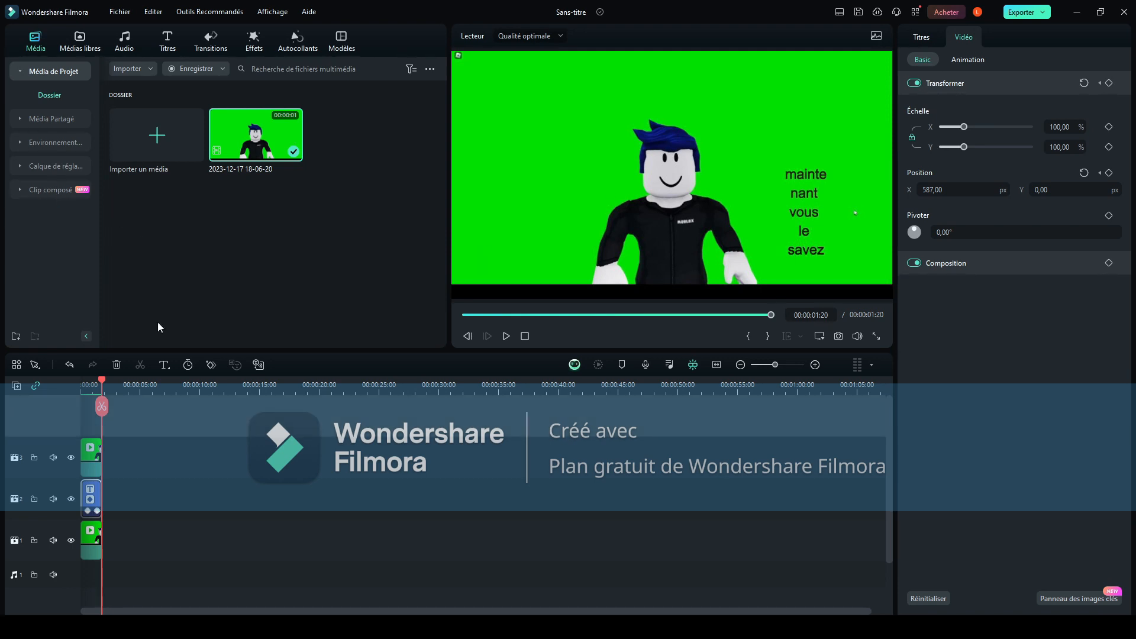
# Delete the title and the masked clip above it, keeping only the original green-screen clip.
pyautogui.click(218, 493)
pyautogui.moveTo(125, 447); pyautogui.dragTo(84, 513)
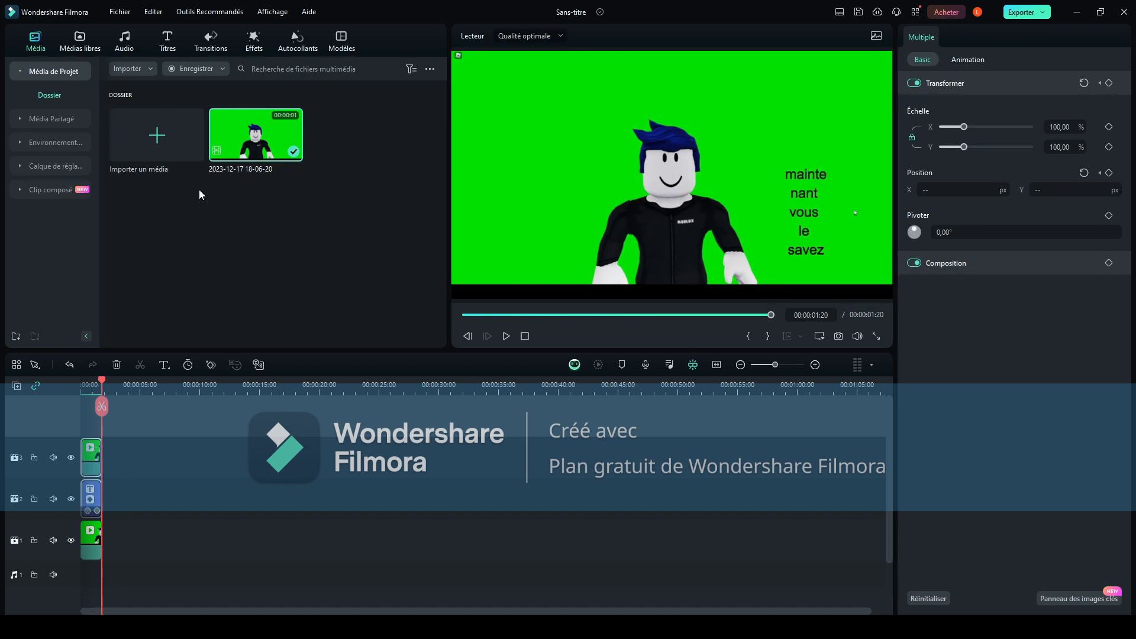
pyautogui.press('Delete')
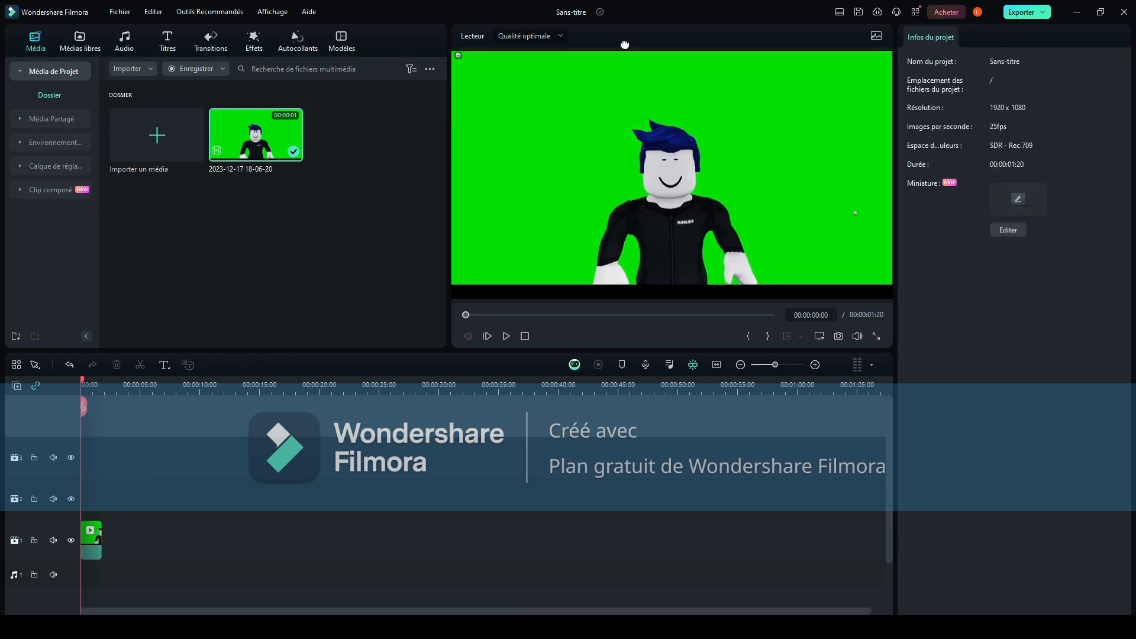
# Place the Retro BG Media 09 background on the track below the green-screen clip and match its length to that clip.
pyautogui.click(92, 541)
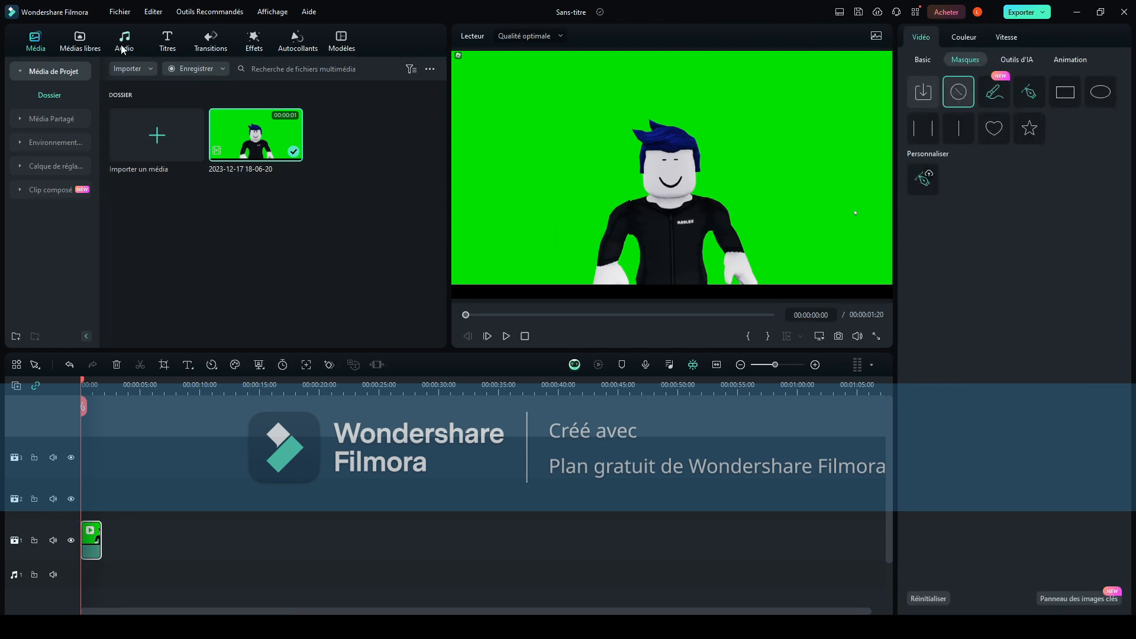
pyautogui.click(81, 43)
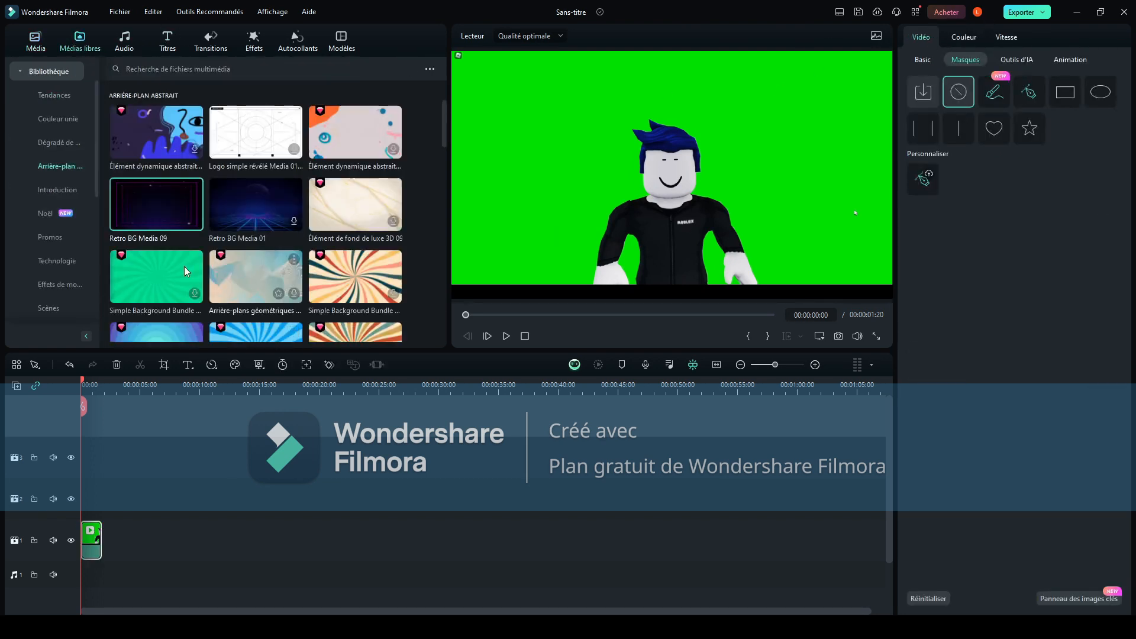
pyautogui.moveTo(119, 180); pyautogui.dragTo(90, 499)
pyautogui.moveTo(116, 540); pyautogui.dragTo(94, 540)
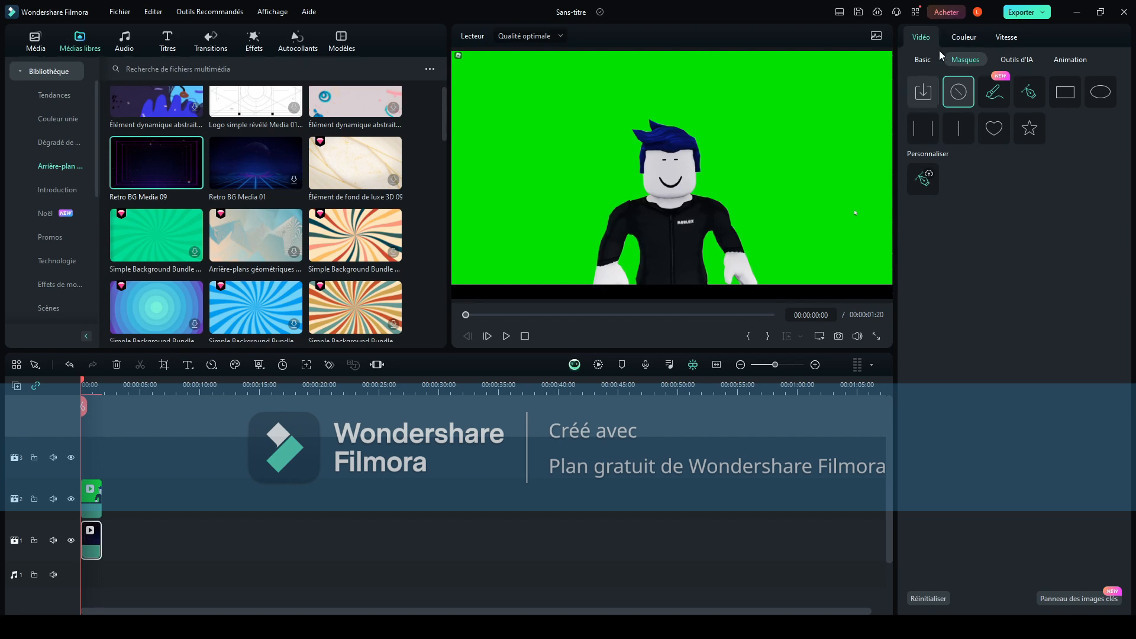
# Try to key out the green with Fond vert on the background clip, sampling the key color from the preview.
pyautogui.click(1016, 59)
pyautogui.click(915, 83)
pyautogui.click(963, 126)
pyautogui.click(804, 162)
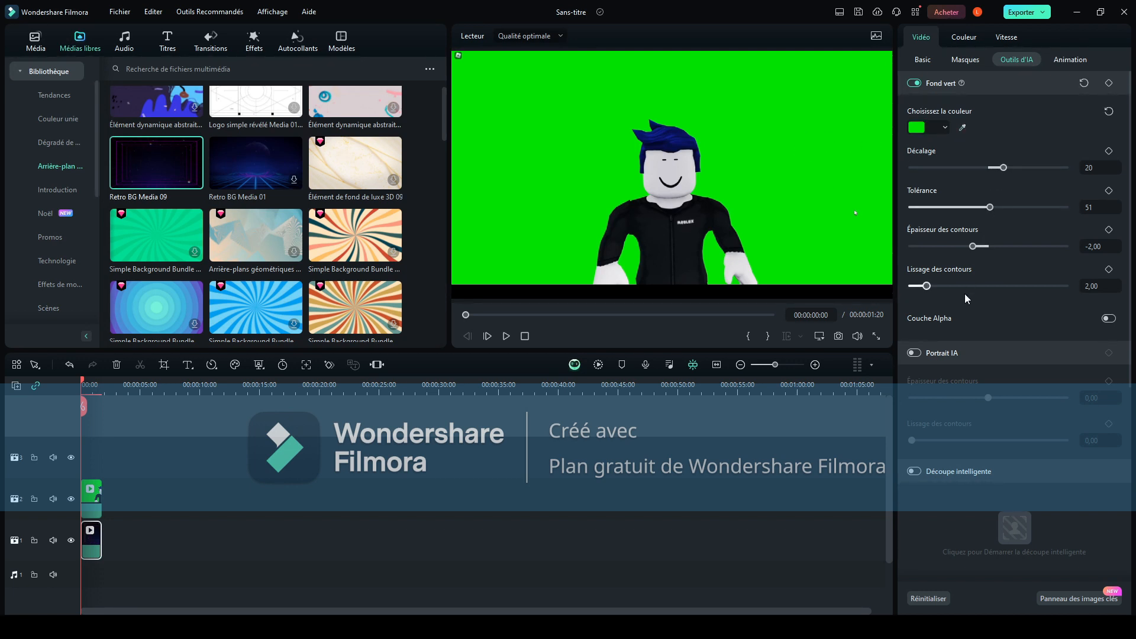
# Try a tolerance of 0 and an edge thickness of -10,00 for the background clip's Fond vert effect.
pyautogui.click(1107, 320)
pyautogui.scroll(-4, 1043, 448)
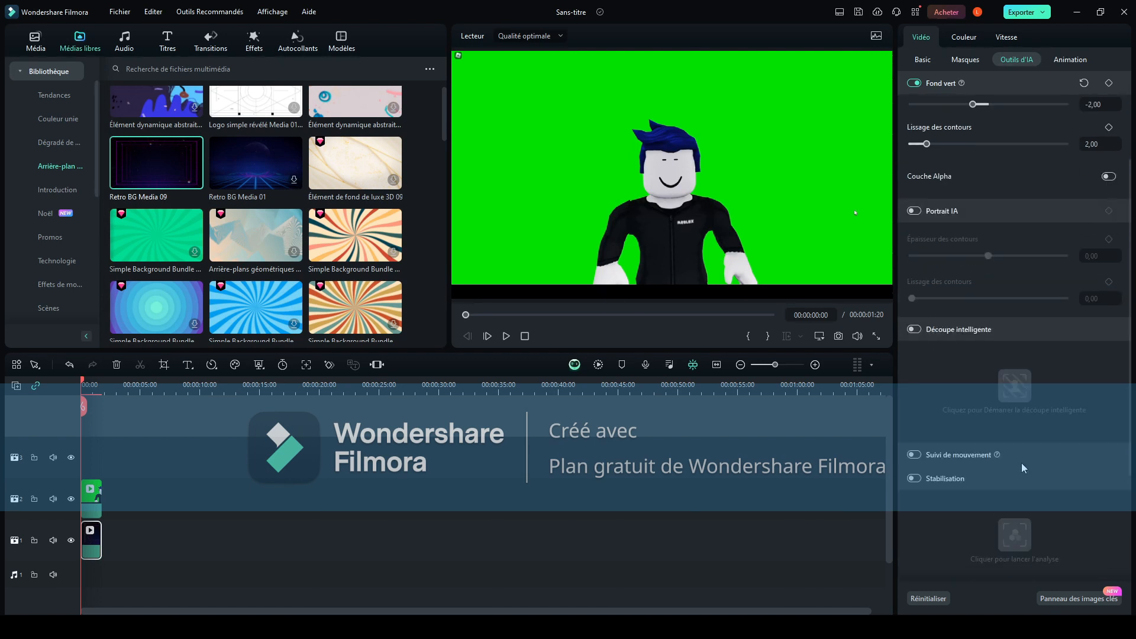
pyautogui.scroll(3, 1024, 444)
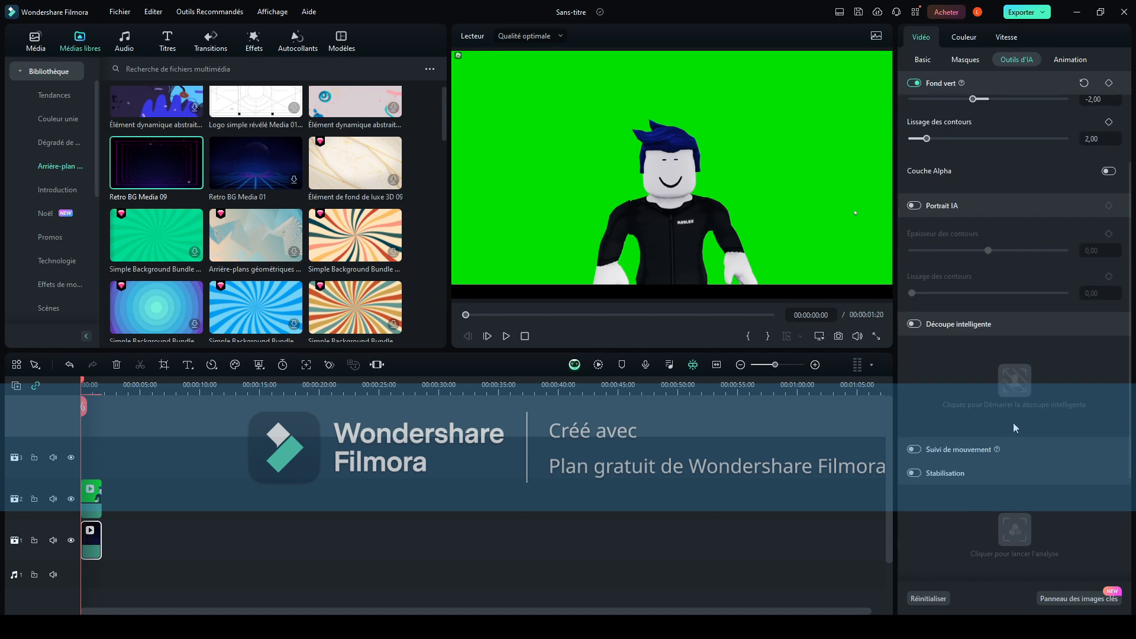
pyautogui.scroll(1, 1014, 424)
pyautogui.moveTo(990, 208); pyautogui.dragTo(910, 207)
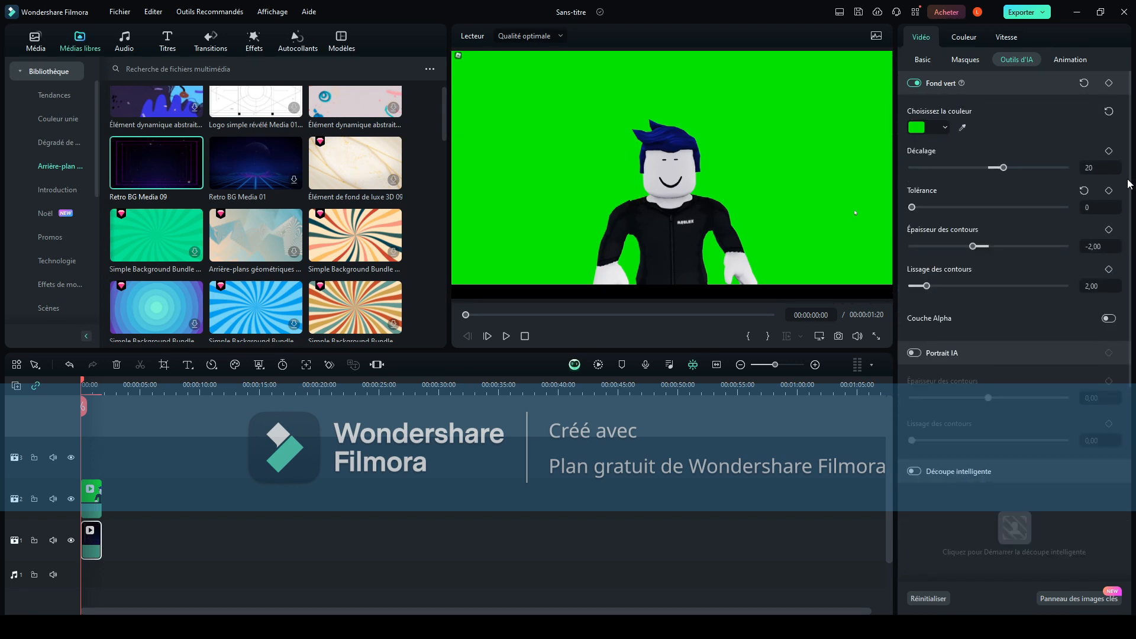
pyautogui.moveTo(980, 247); pyautogui.dragTo(912, 246)
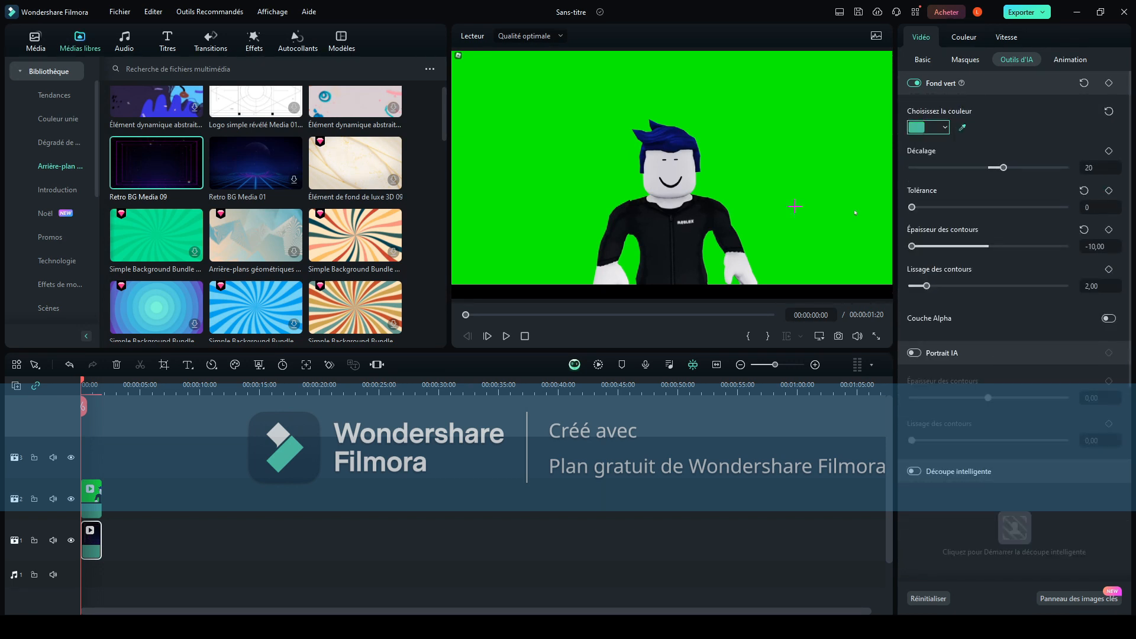
# Enable Fond vert on the character clip above the background to remove its green backdrop.
pyautogui.click(915, 83)
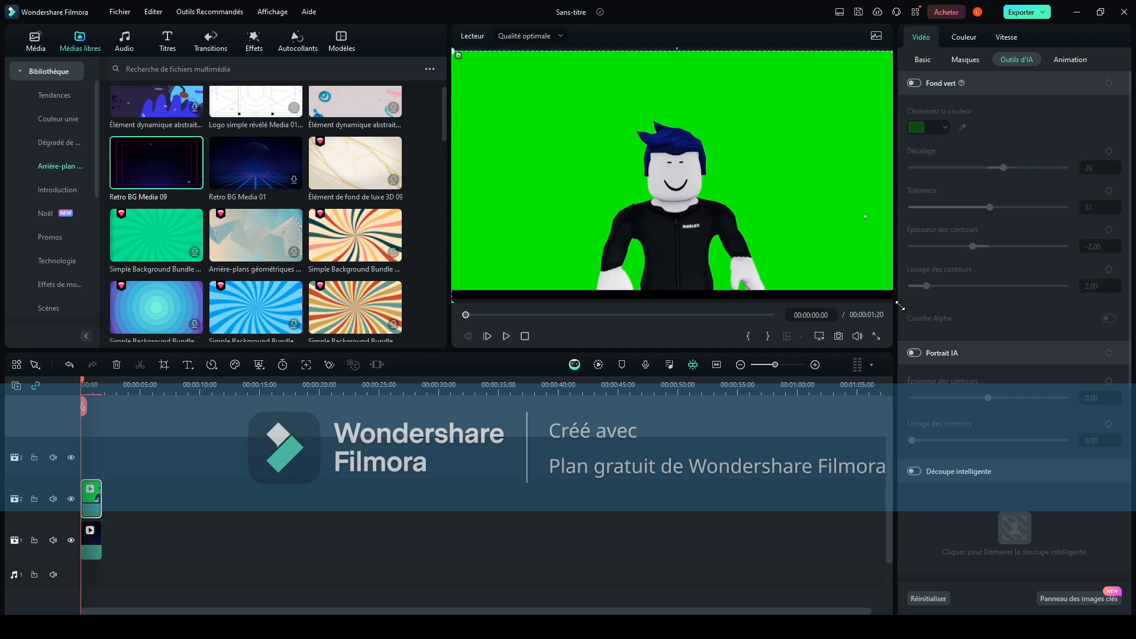
pyautogui.hotkey('ctrl', 'z')
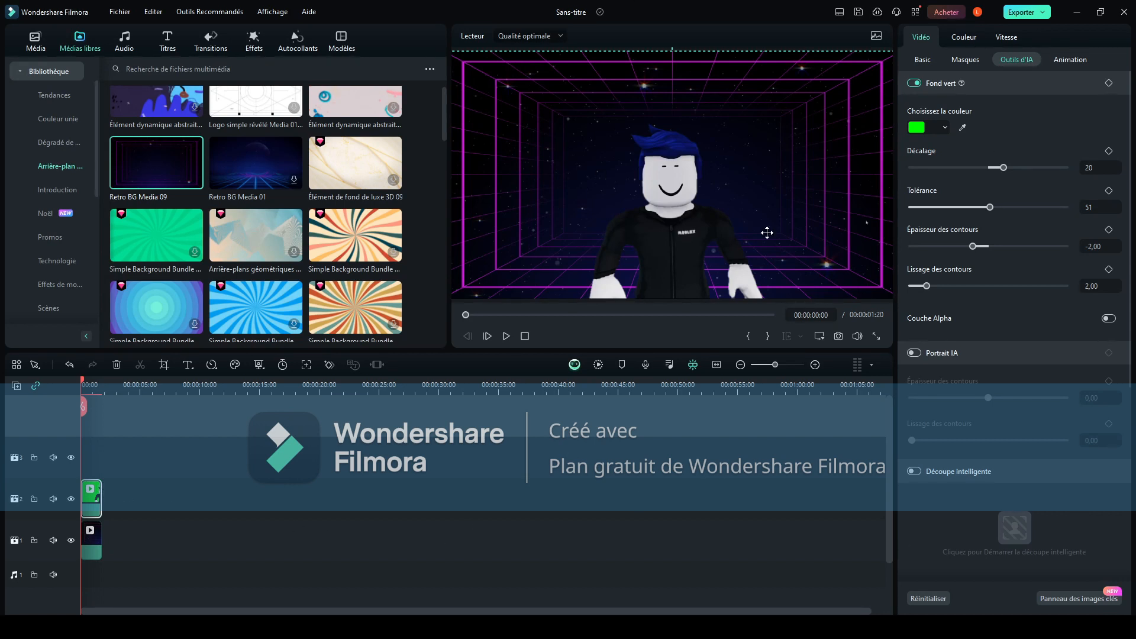
# Mask the character with the AI mask's Pinceau intelligent, undoing the first result and repainting to include both arms.
pyautogui.click(970, 60)
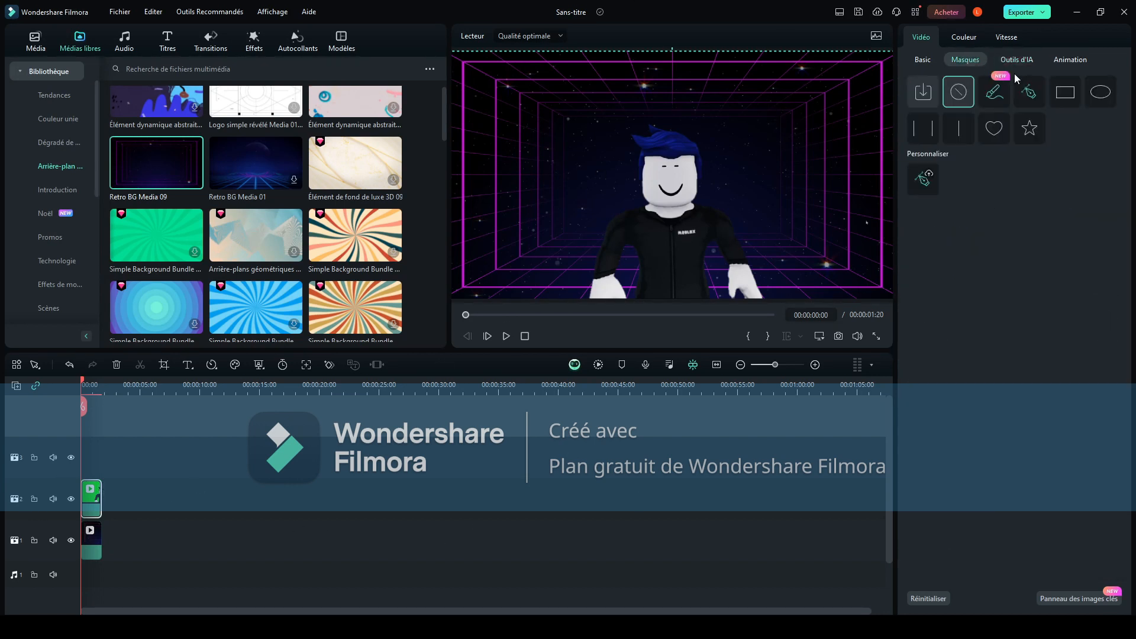
pyautogui.click(984, 98)
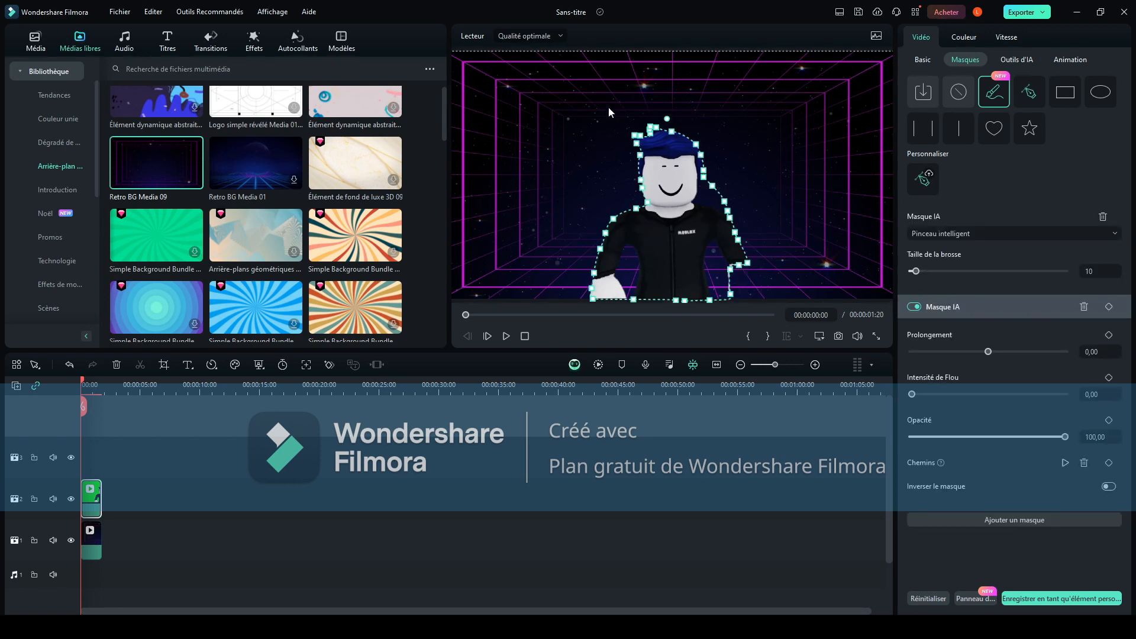
pyautogui.click(69, 365)
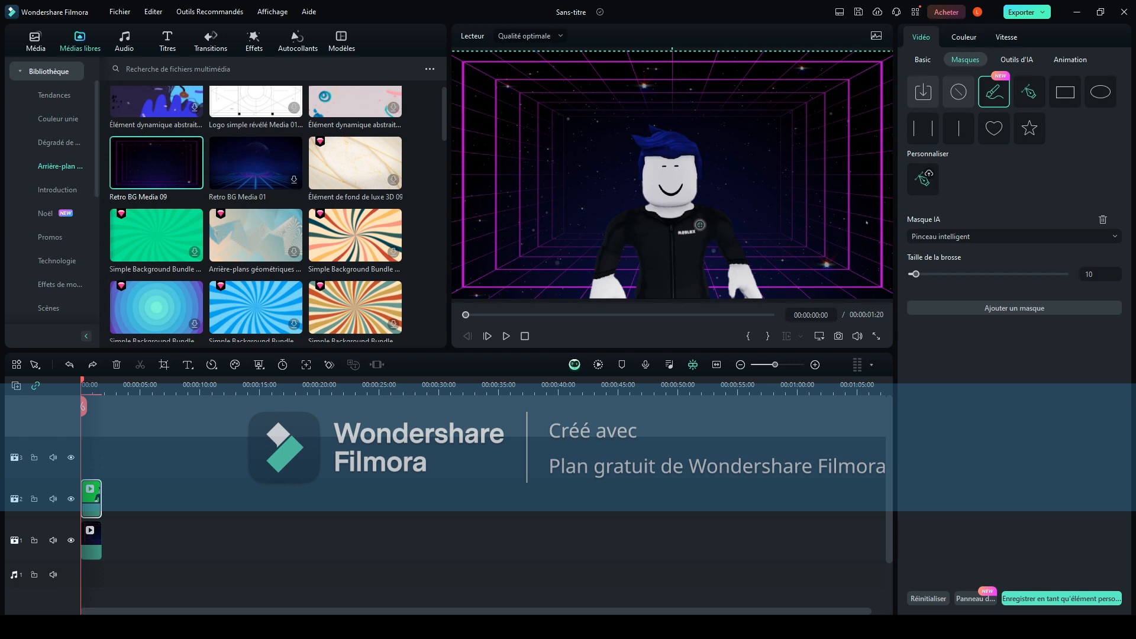
pyautogui.moveTo(627, 230); pyautogui.dragTo(606, 302)
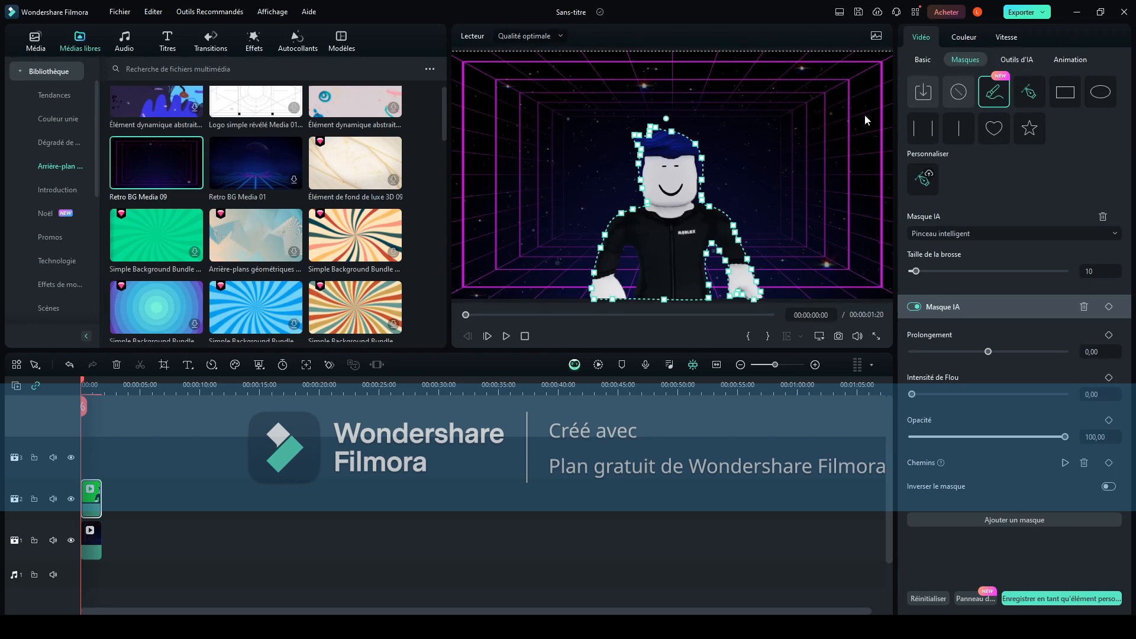
# Move the character clip up one track, place a 3D title between it and the background, and set its text to "salut" with a 3D texture preset.
pyautogui.moveTo(91, 496); pyautogui.dragTo(90, 456)
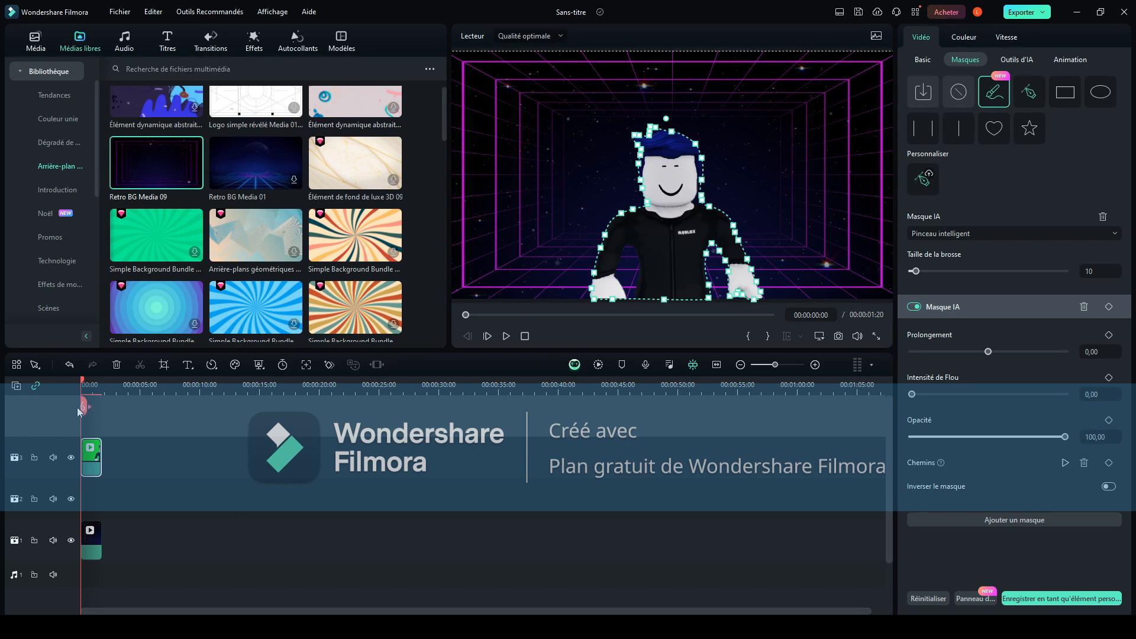
pyautogui.moveTo(83, 406); pyautogui.dragTo(151, 434)
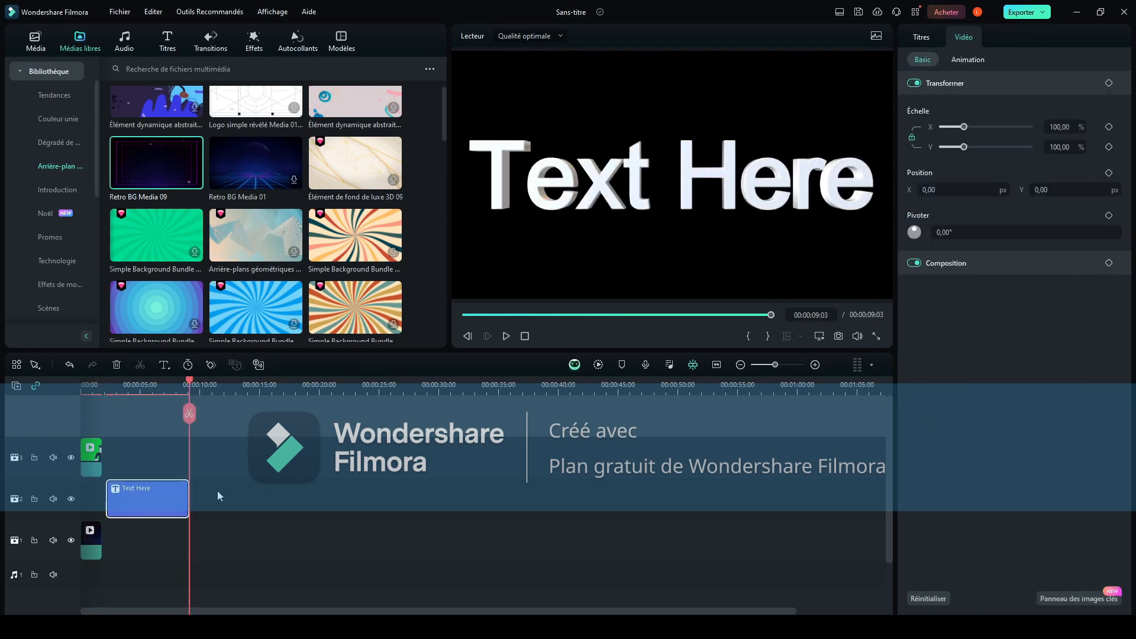
pyautogui.click(921, 41)
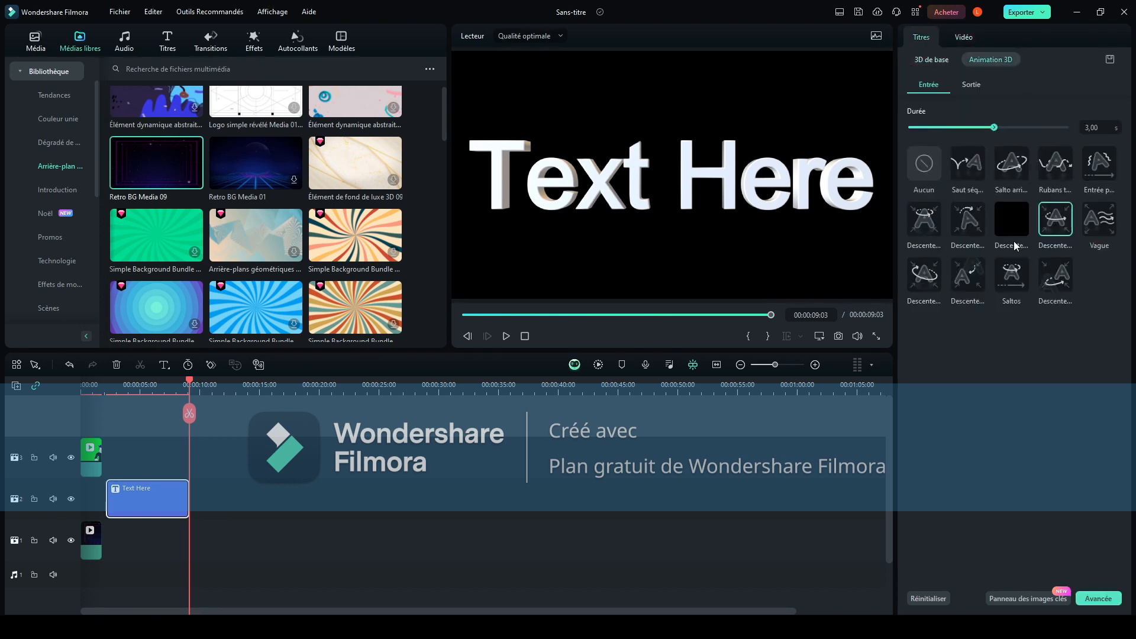
pyautogui.click(939, 60)
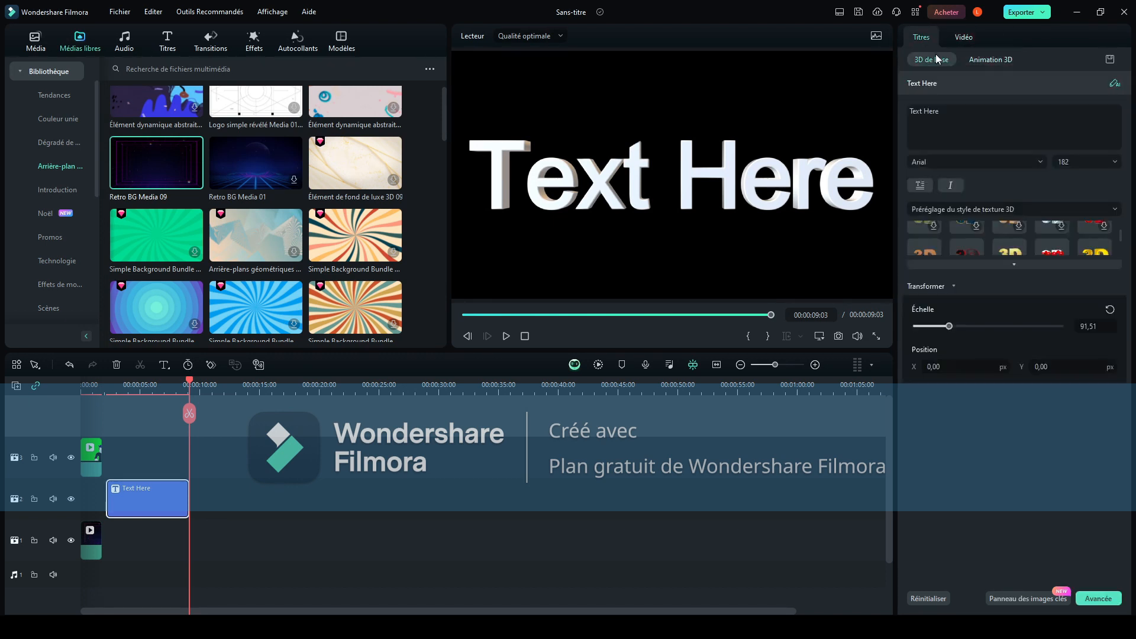
pyautogui.moveTo(942, 111); pyautogui.dragTo(900, 110)
pyautogui.press('BackSpace')
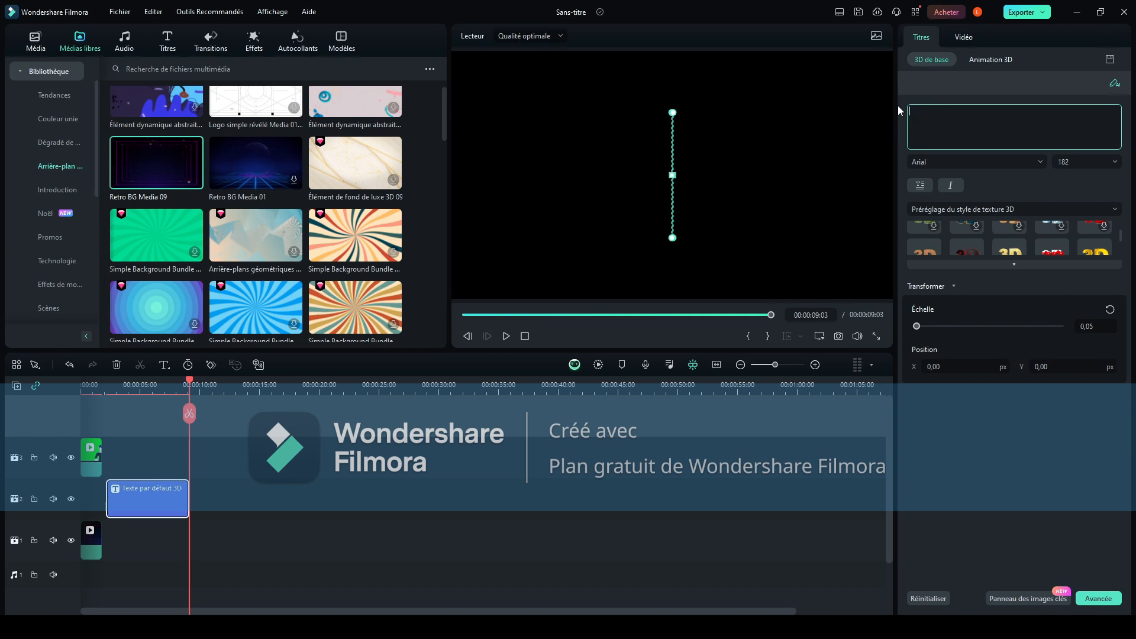
pyautogui.write('salut')
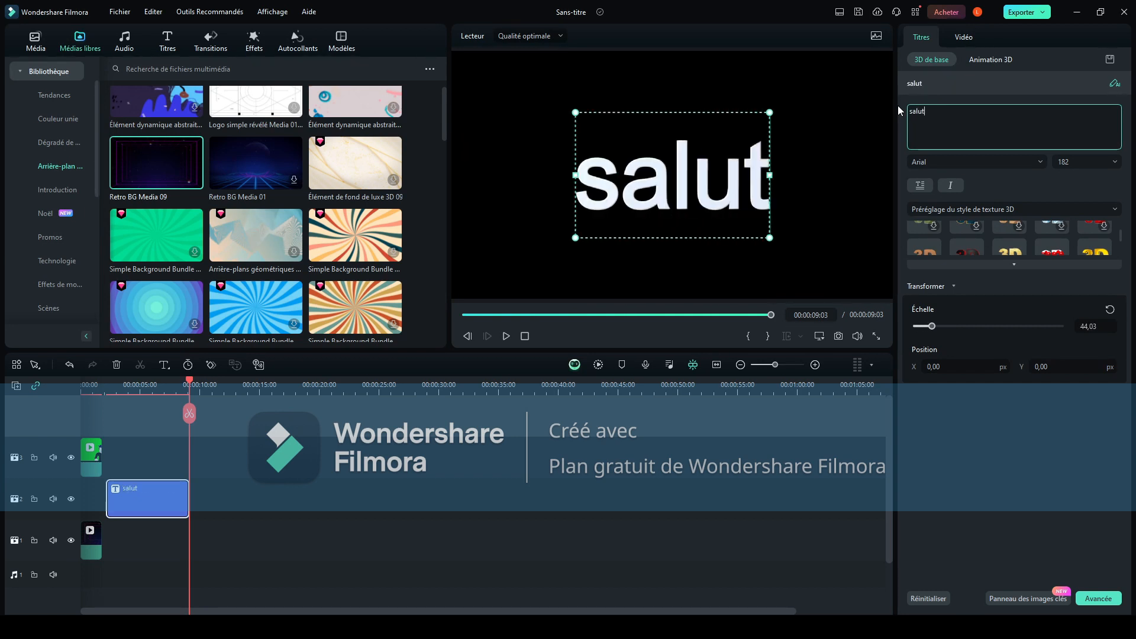
pyautogui.click(967, 247)
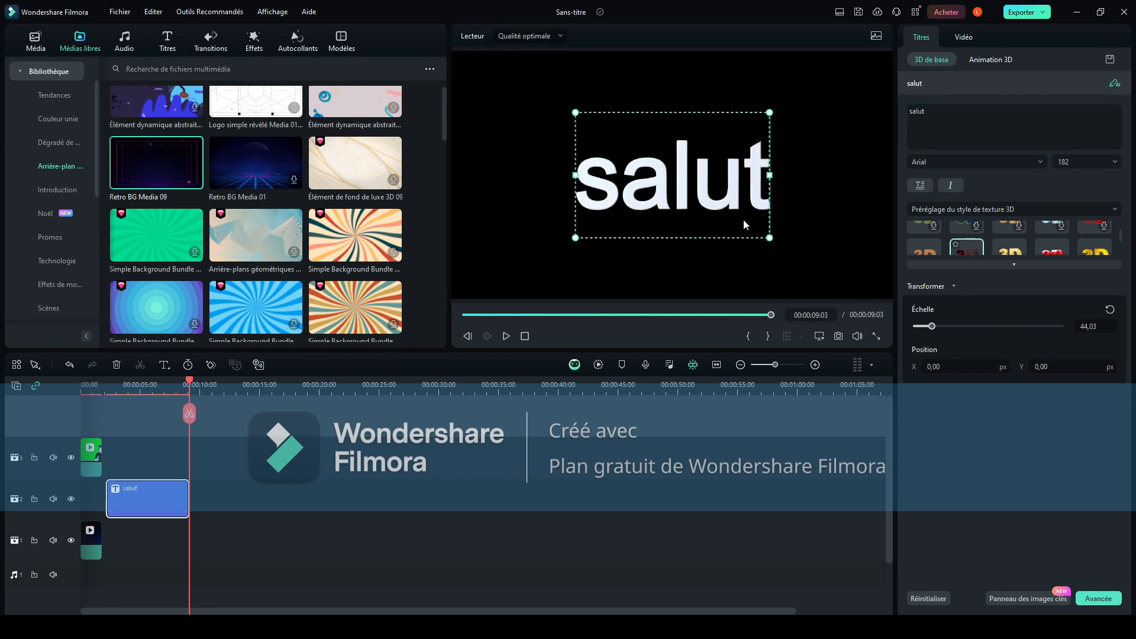
# Shrink the title to size 67, hide it behind the character's torso, and match its clip to the length of the other clips.
pyautogui.moveTo(718, 179); pyautogui.dragTo(692, 221)
pyautogui.moveTo(126, 508); pyautogui.dragTo(102, 497)
pyautogui.moveTo(191, 411); pyautogui.dragTo(72, 397)
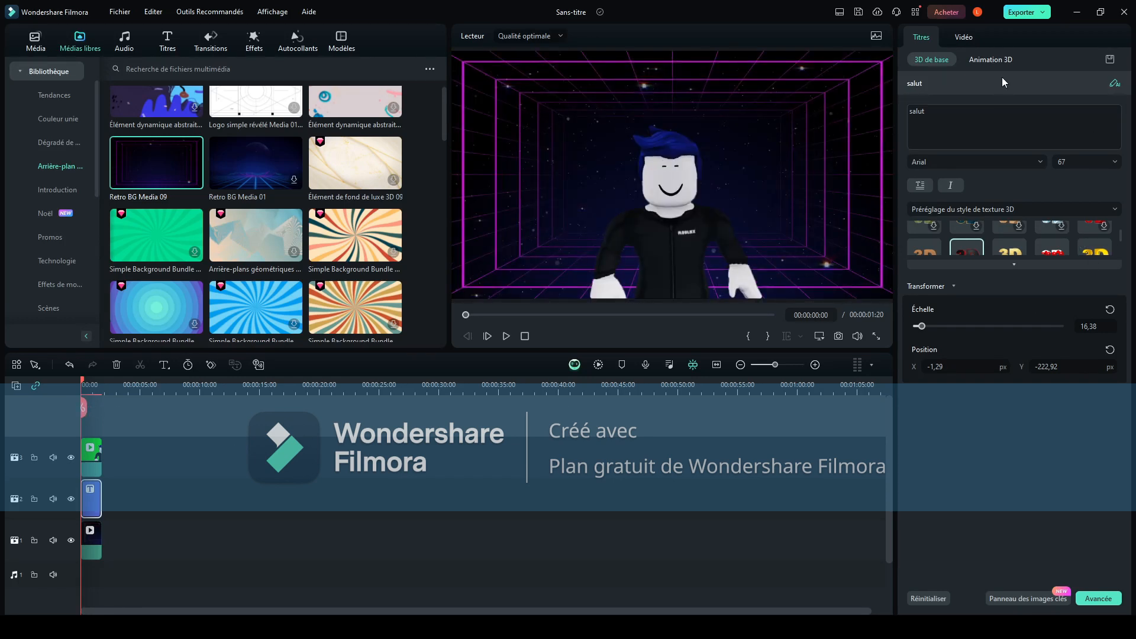
# Add a Position keyframe with X and Y at 0,00 to the title at 00:00:00:14.
pyautogui.click(965, 38)
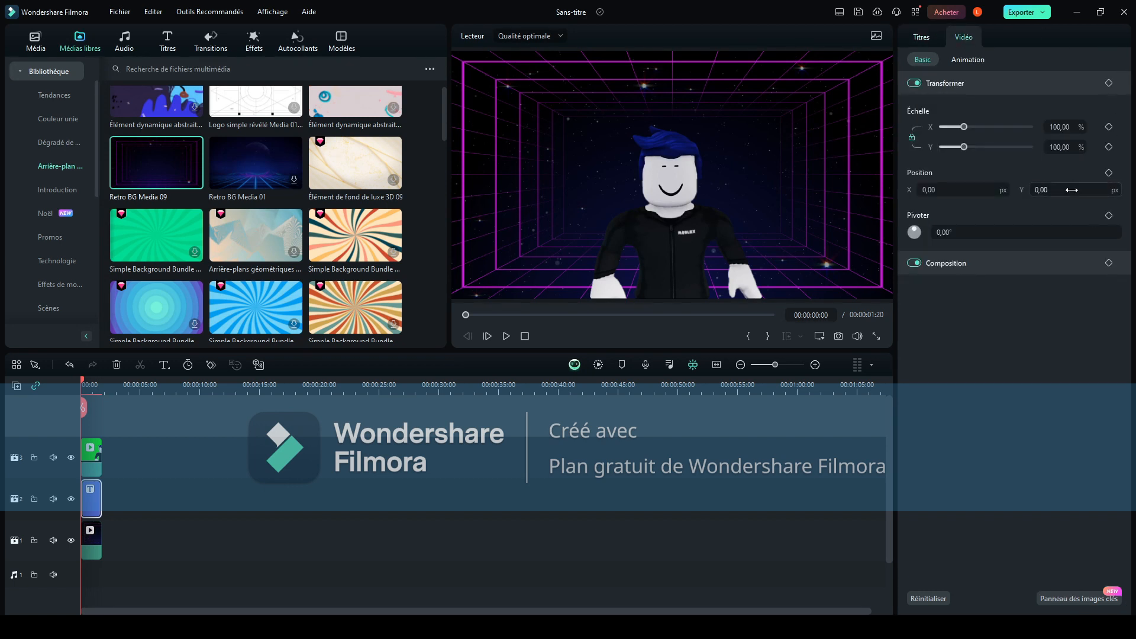
pyautogui.moveTo(947, 189); pyautogui.dragTo(939, 189)
pyautogui.moveTo(835, 189); pyautogui.dragTo(572, 189)
pyautogui.click(1084, 173)
pyautogui.moveTo(83, 407); pyautogui.dragTo(88, 408)
pyautogui.click(1109, 172)
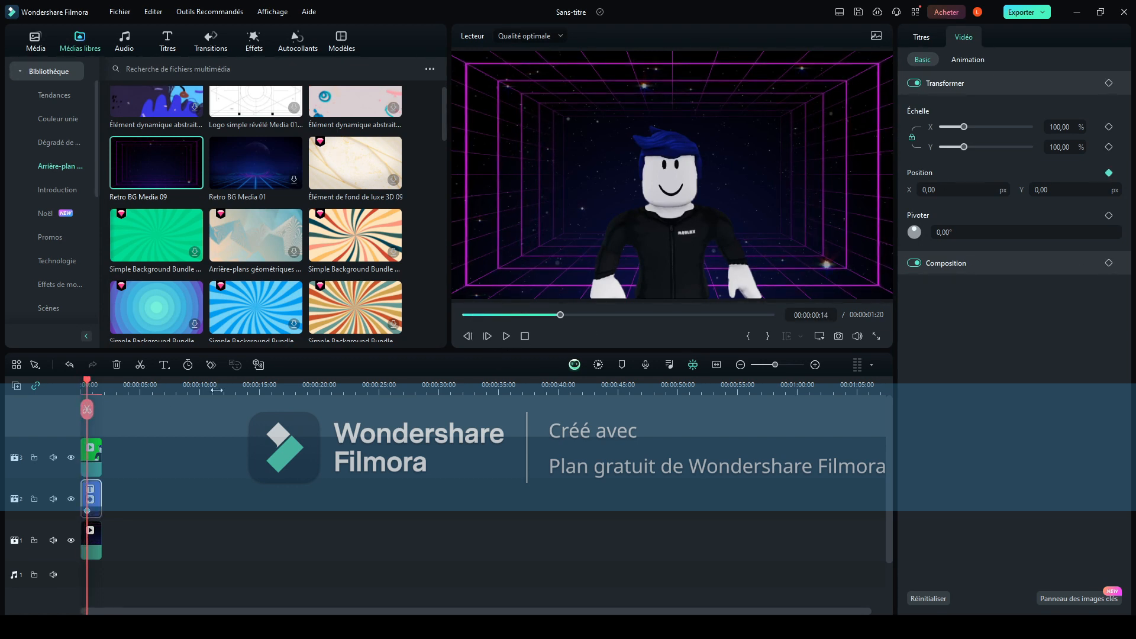
# Set the title's Position X to -625,00 at 00:00:01:08 and play the animation from the start.
pyautogui.moveTo(87, 409); pyautogui.dragTo(97, 413)
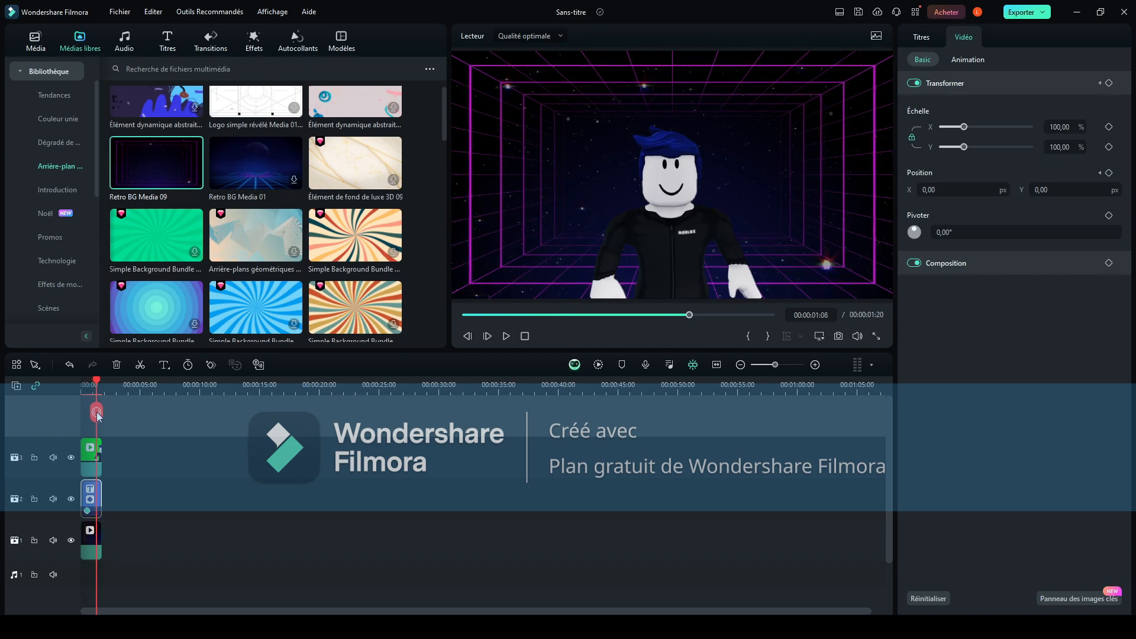
pyautogui.moveTo(970, 187); pyautogui.dragTo(934, 188)
pyautogui.moveTo(834, 188); pyautogui.dragTo(600, 187)
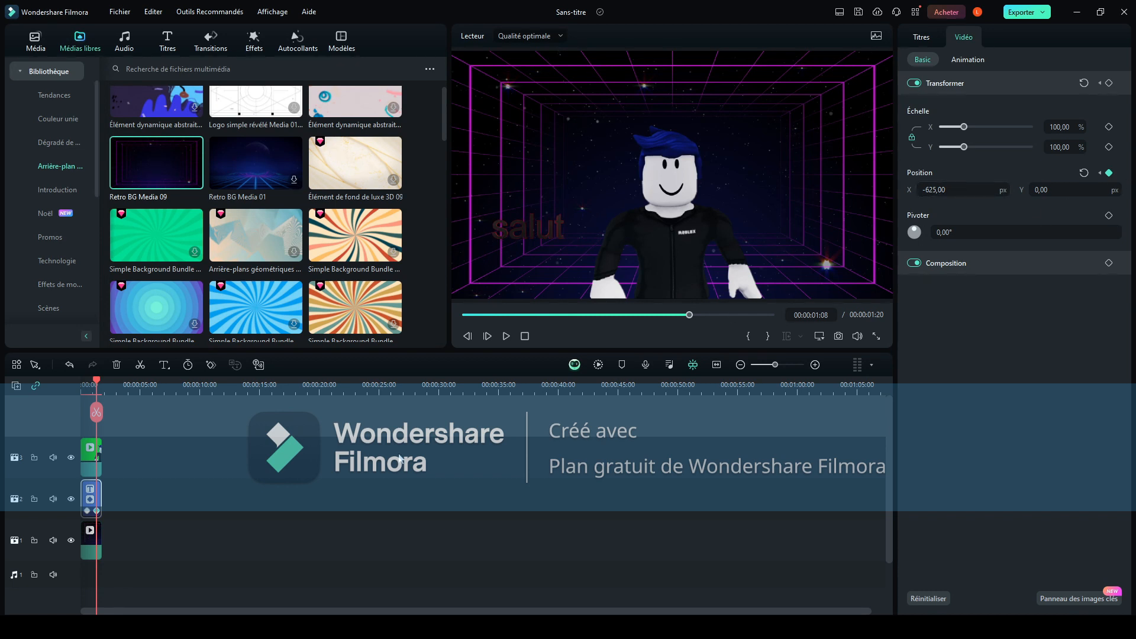
pyautogui.click(524, 336)
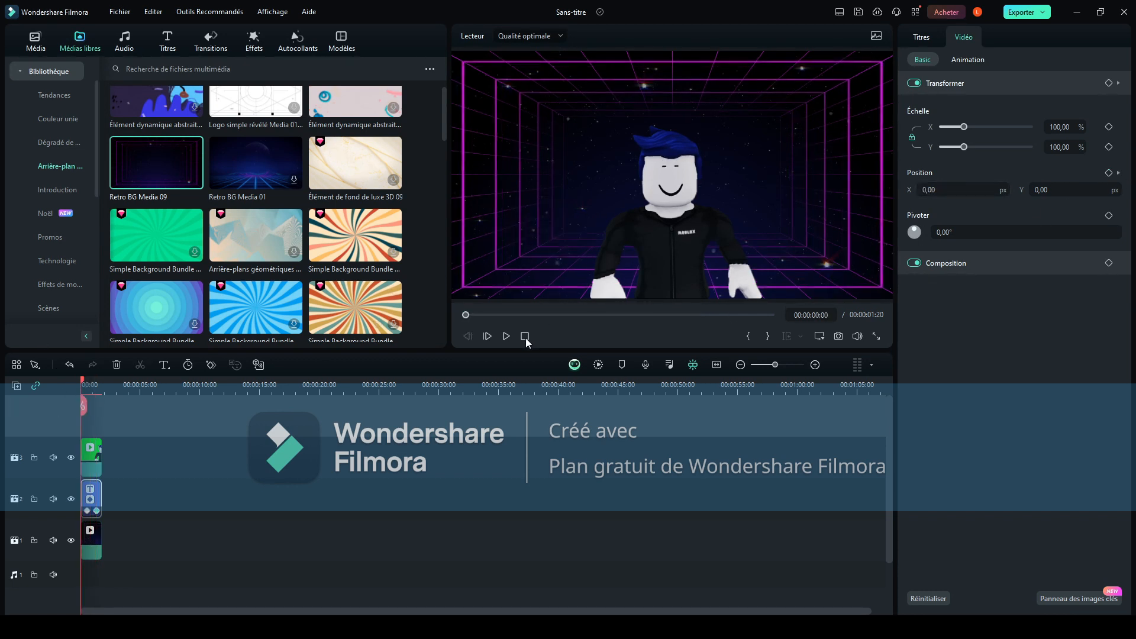
pyautogui.click(502, 335)
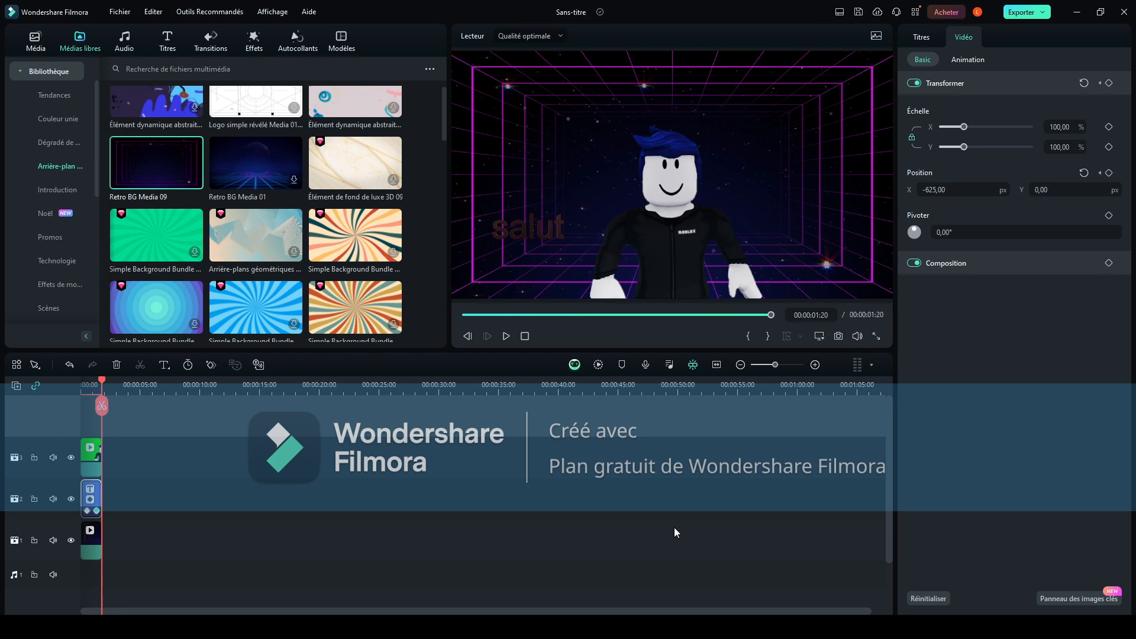
# Delete the character clip and the title clip together, keeping the background.
pyautogui.click(191, 502)
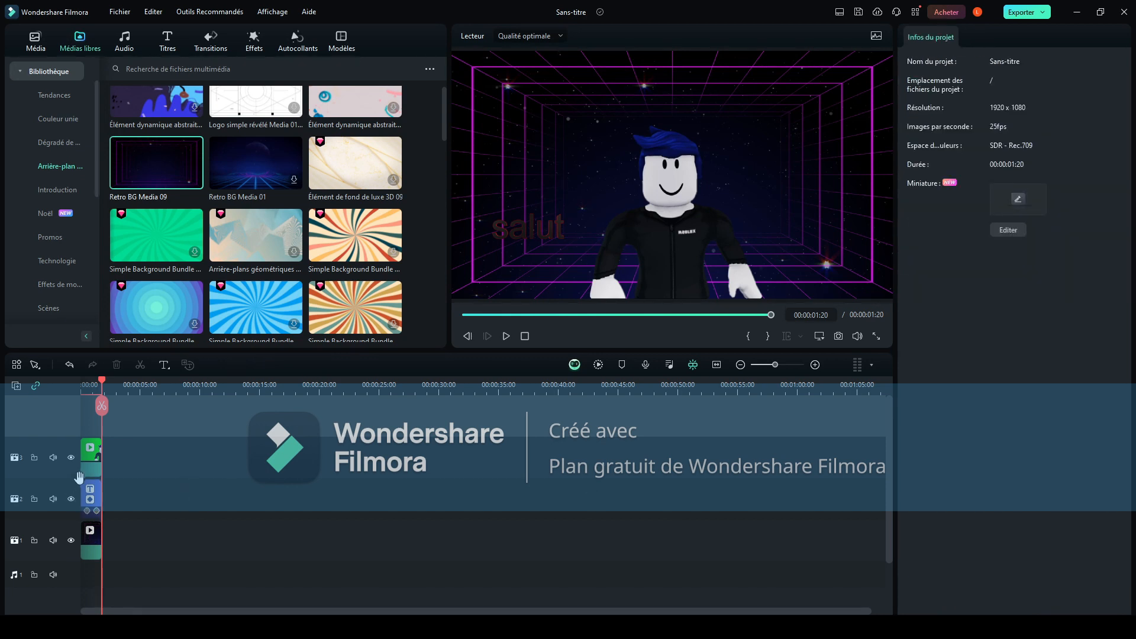
pyautogui.moveTo(121, 500); pyautogui.dragTo(96, 453)
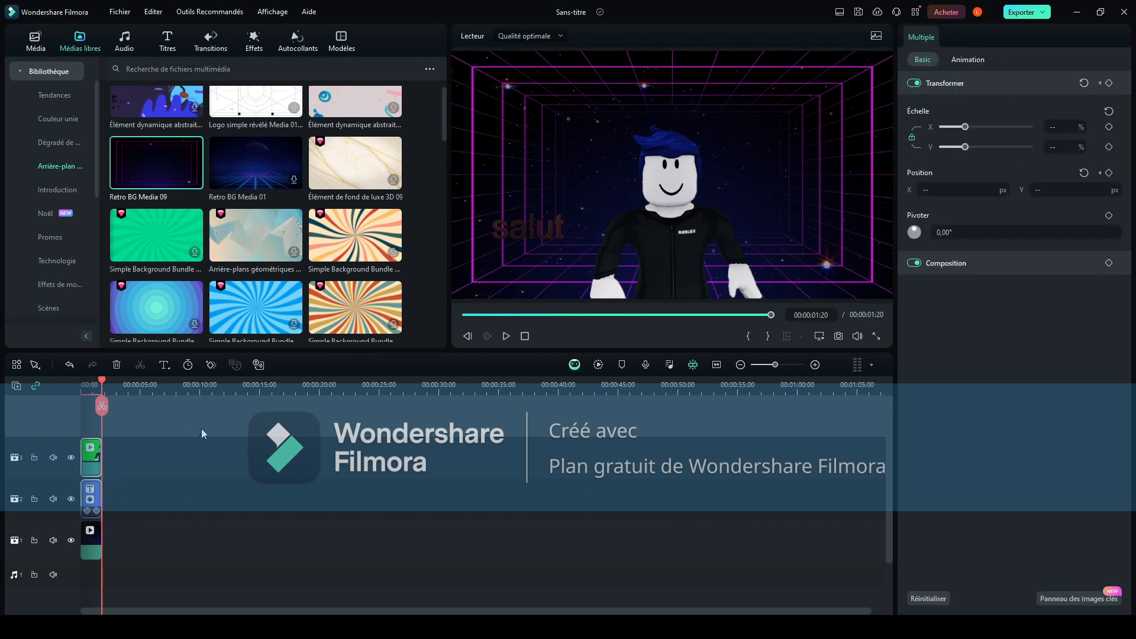
pyautogui.click(116, 365)
pyautogui.scroll(1, 167, 135)
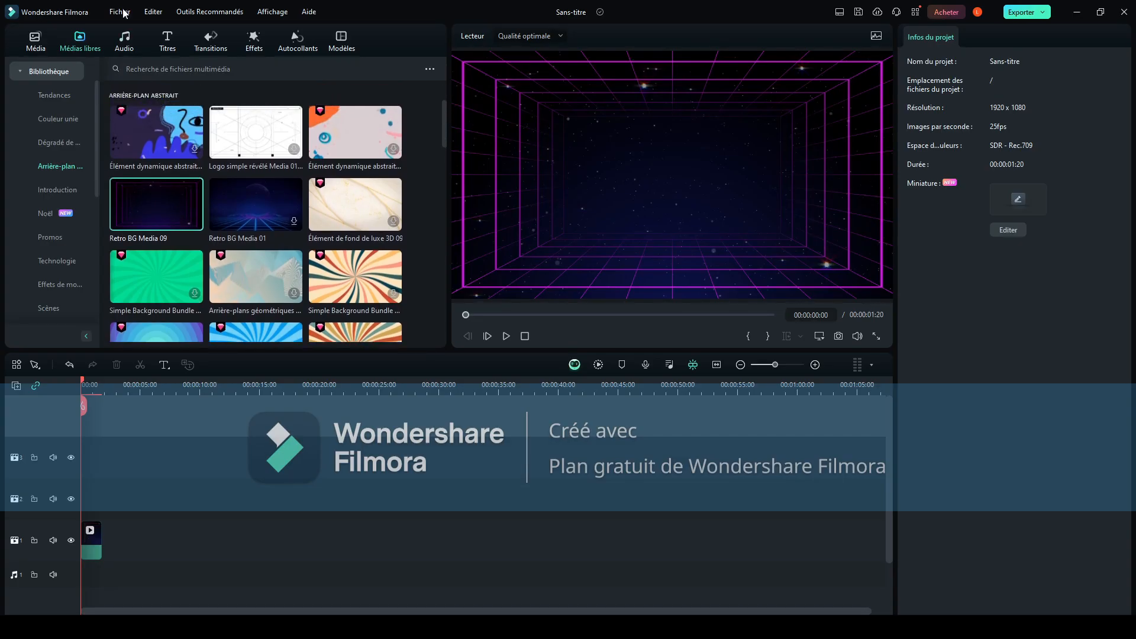
pyautogui.click(36, 40)
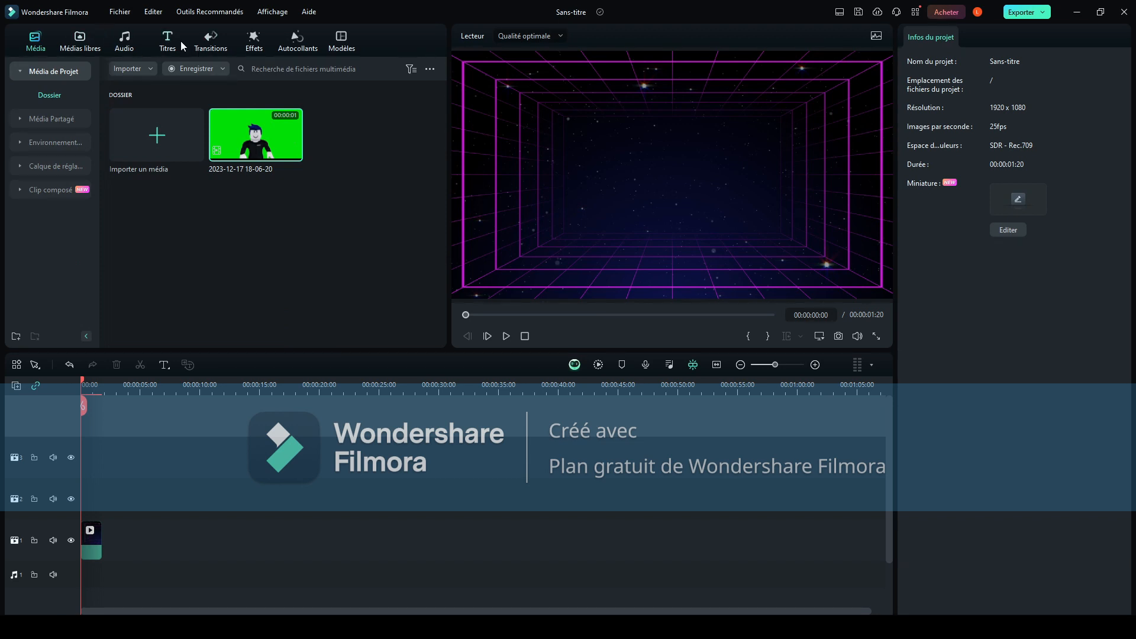
pyautogui.moveTo(278, 151)
pyautogui.mouseDown()
pyautogui.moveTo(222, 417)
pyautogui.moveTo(124, 546)
pyautogui.moveTo(97, 545)
pyautogui.mouseUp()
pyautogui.click(94, 533)
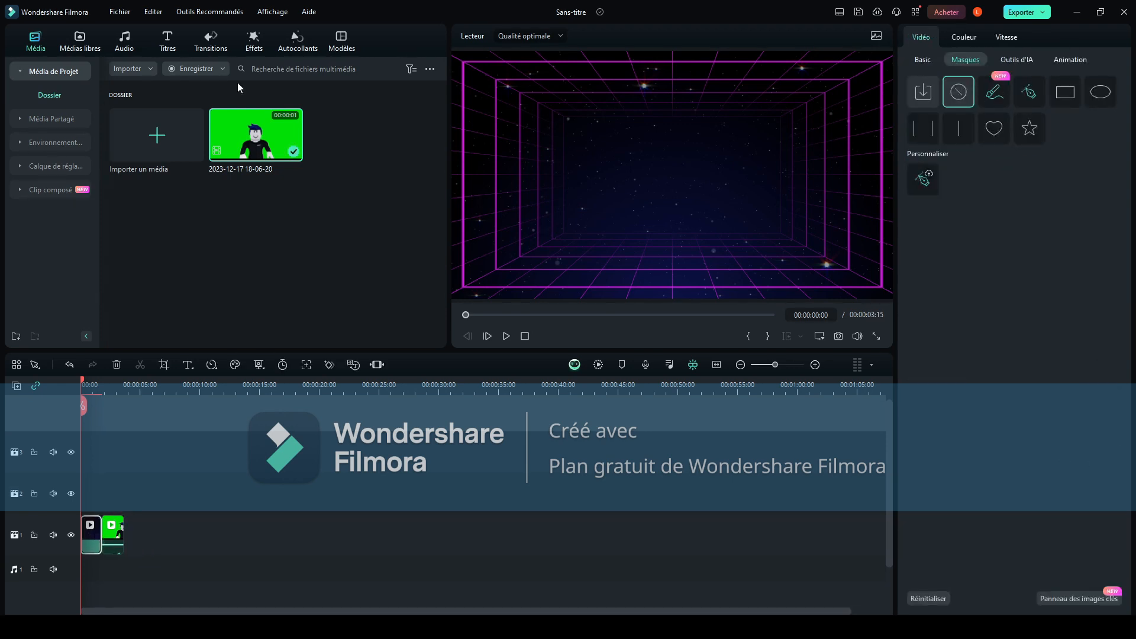
pyautogui.press('Delete')
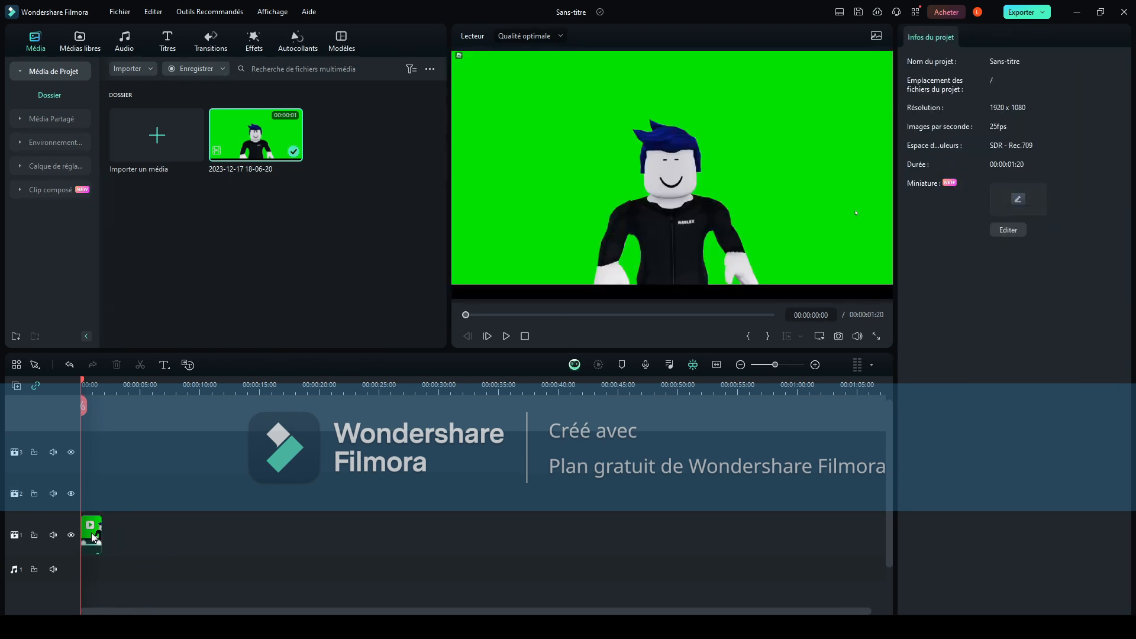
# Detach the audio from the green-screen clip and delete the separated audio.
pyautogui.click(93, 536)
pyautogui.hotkey('ctrl', 'alt', 'd')
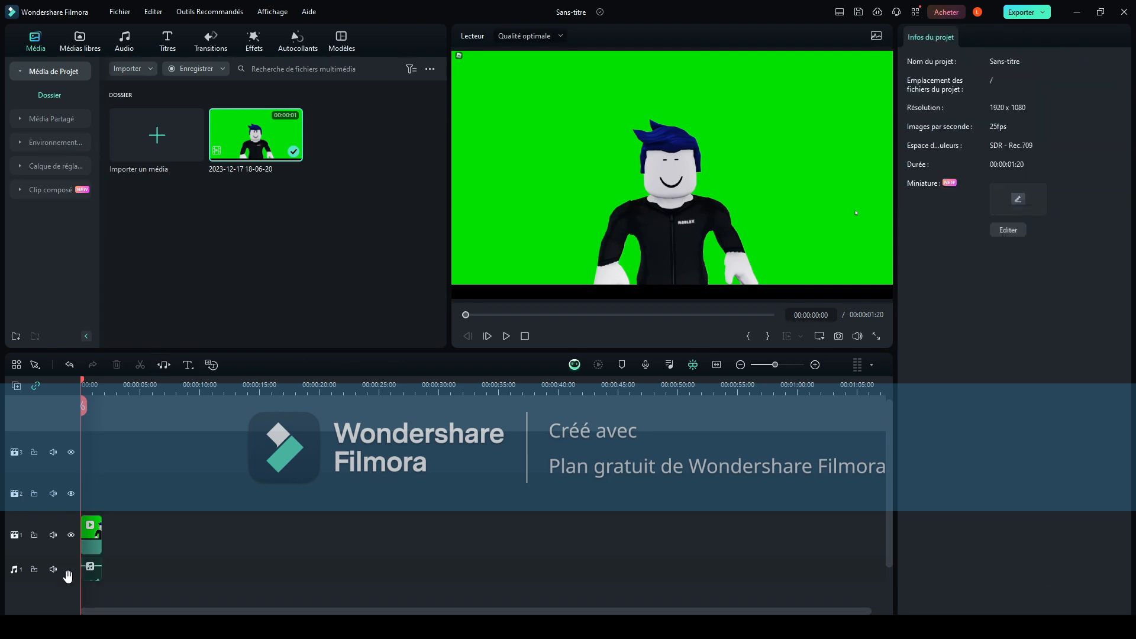
pyautogui.click(95, 574)
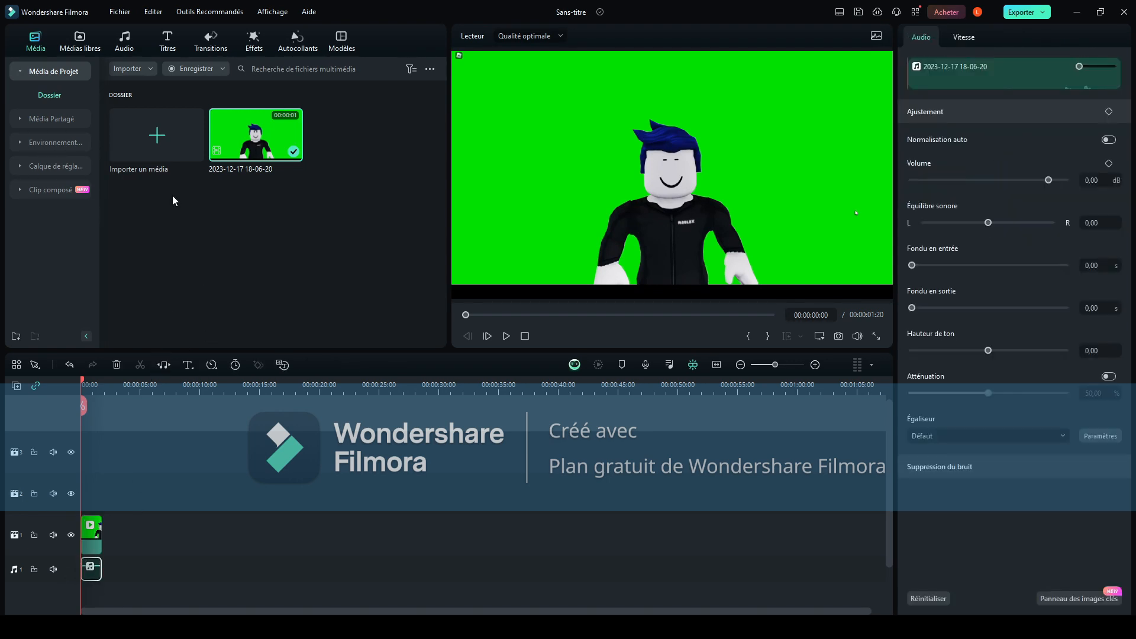
pyautogui.press('Delete')
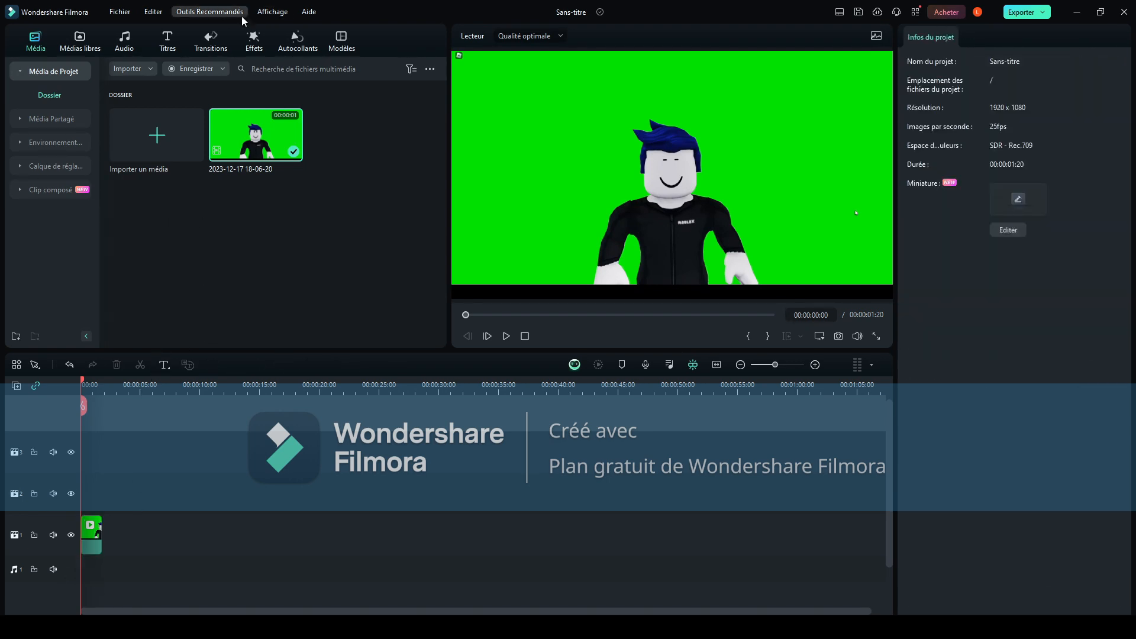
# View the AI music tool and the generated music, and play the Triste_001 track.
pyautogui.click(127, 42)
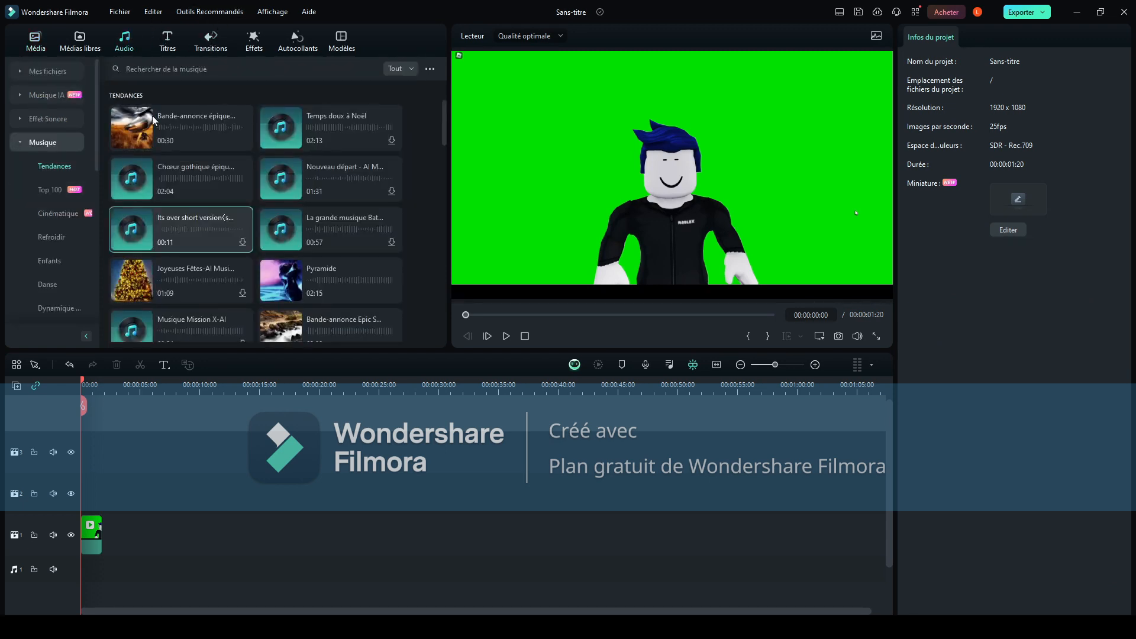
pyautogui.click(51, 94)
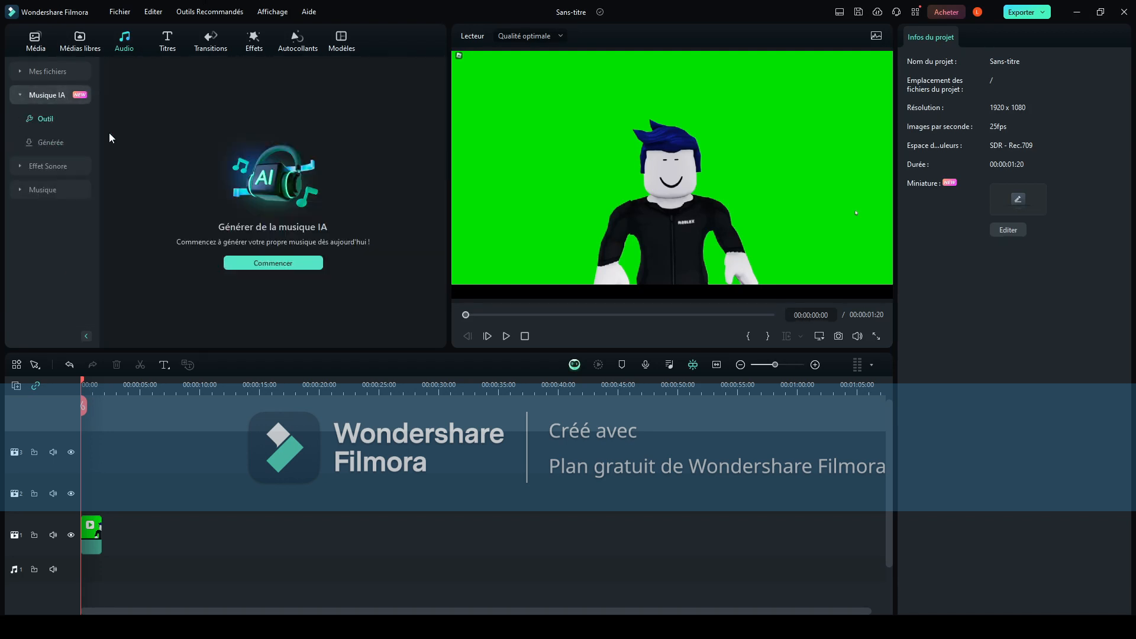
pyautogui.click(44, 142)
pyautogui.click(52, 119)
pyautogui.click(48, 141)
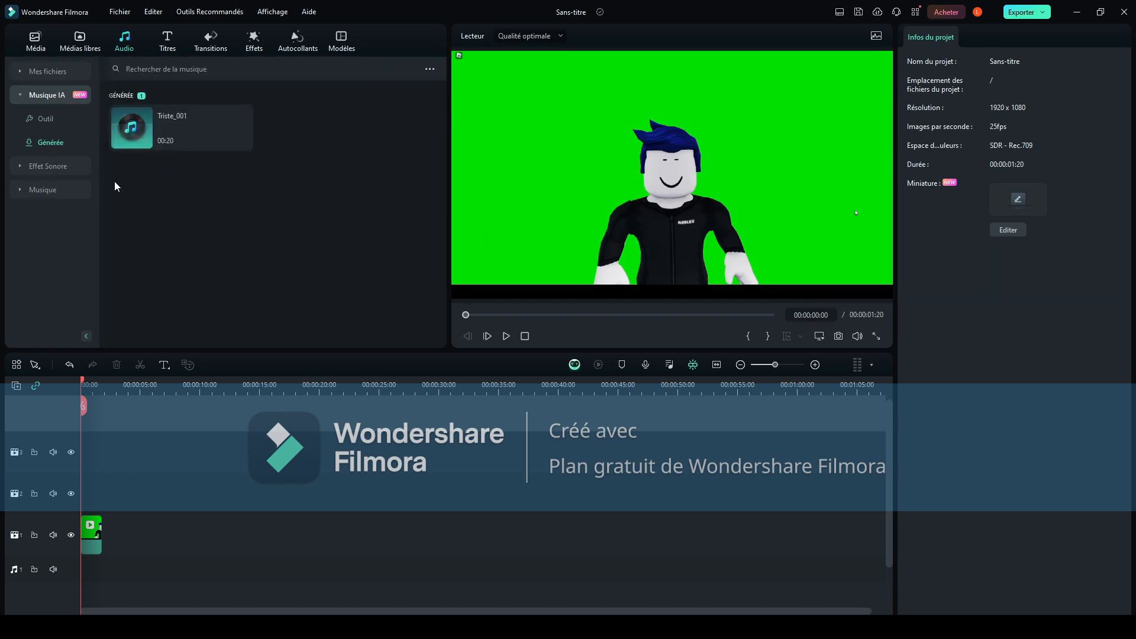
pyautogui.click(132, 129)
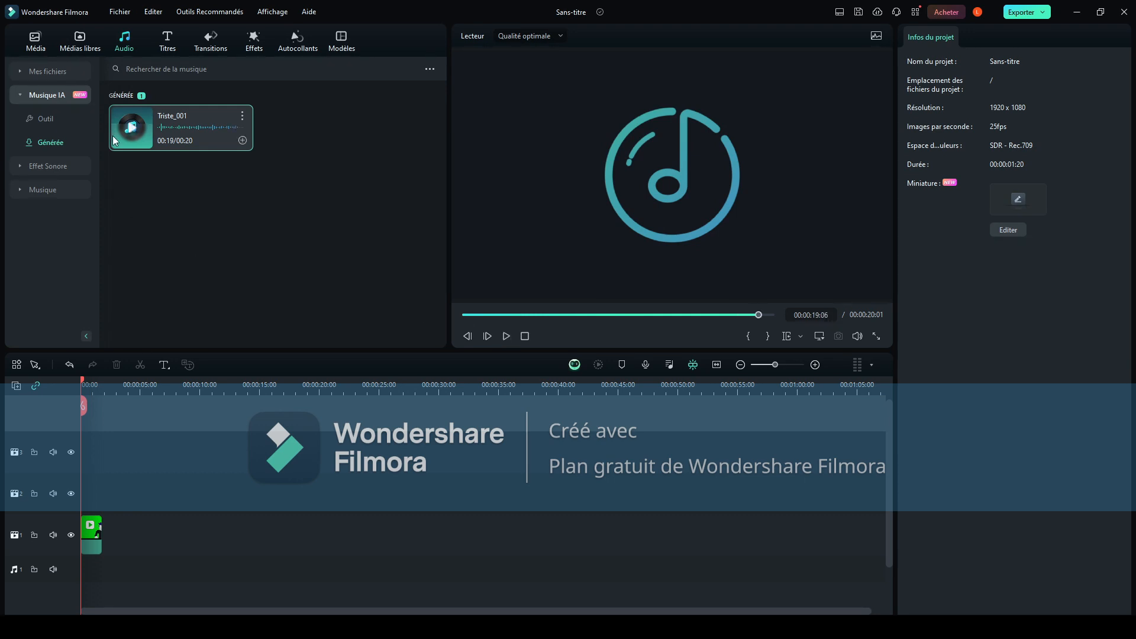
# Look over the trending sound effects and the trending transitions in the library.
pyautogui.click(30, 93)
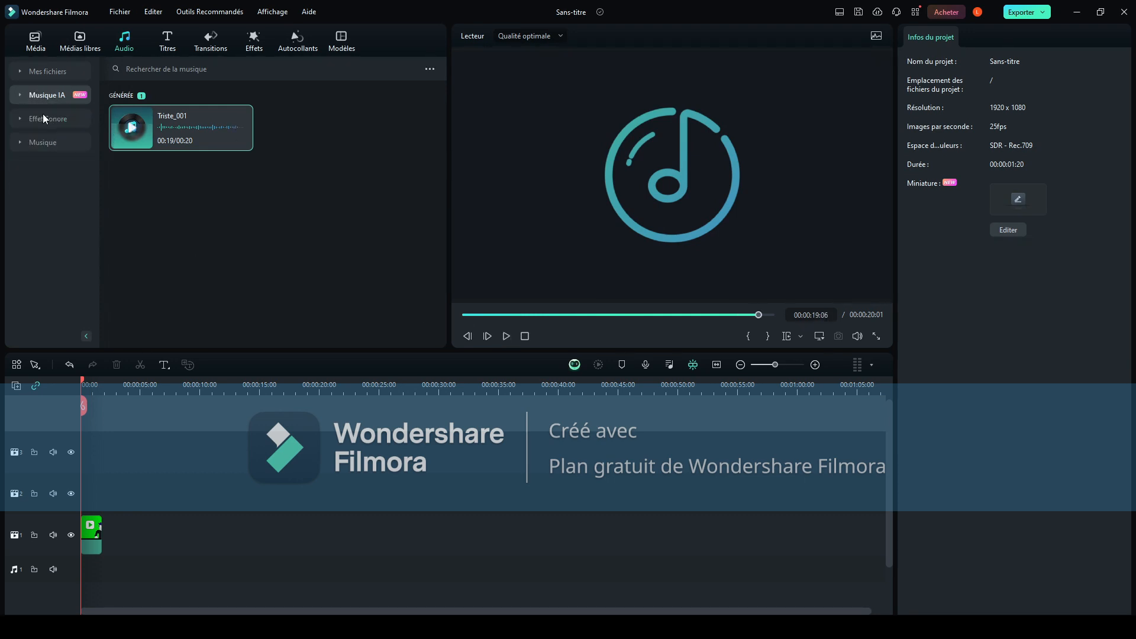
pyautogui.click(43, 116)
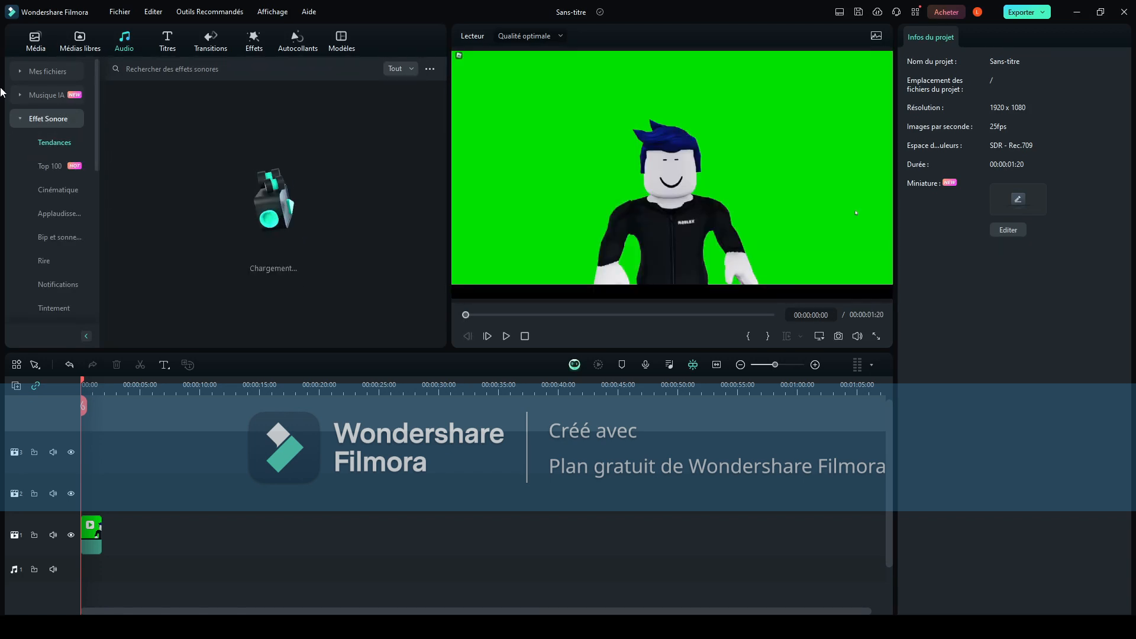
pyautogui.click(55, 118)
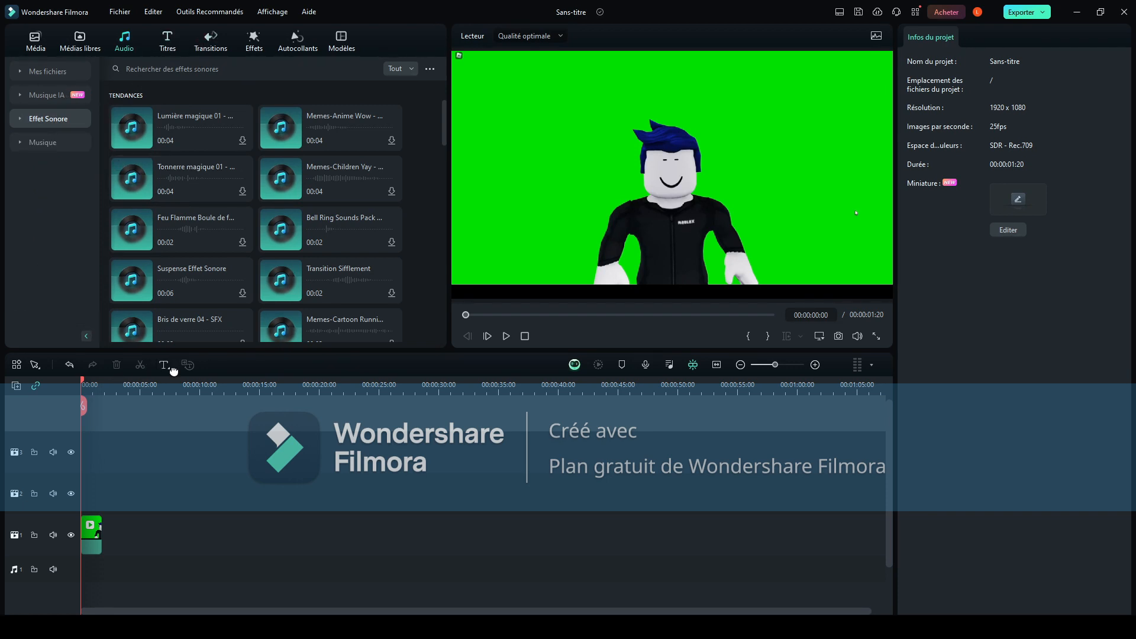
pyautogui.click(212, 49)
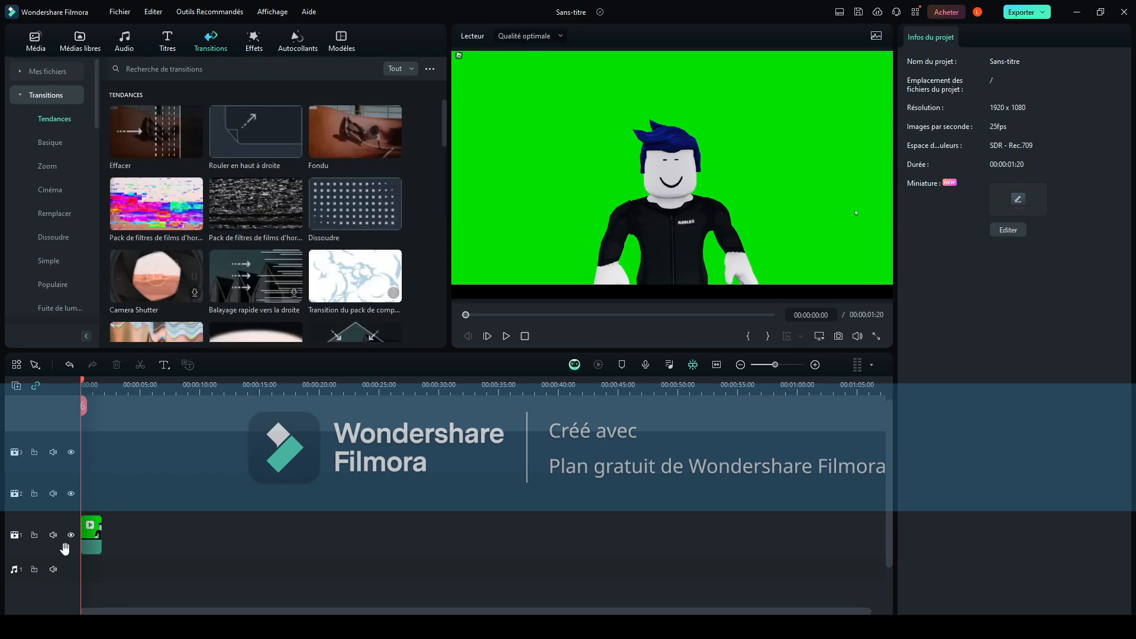
# Duplicate the green-screen clip and place the copy on the second video track, a few seconds after the original.
pyautogui.click(89, 528)
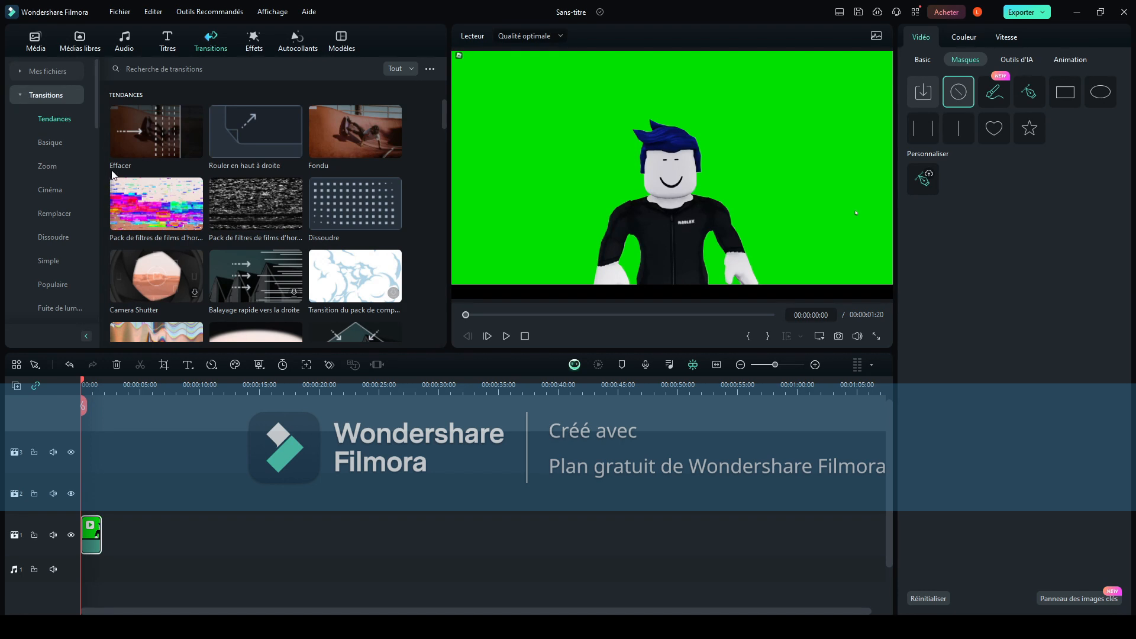
pyautogui.hotkey('ctrl', 'v')
pyautogui.moveTo(89, 445); pyautogui.dragTo(138, 571)
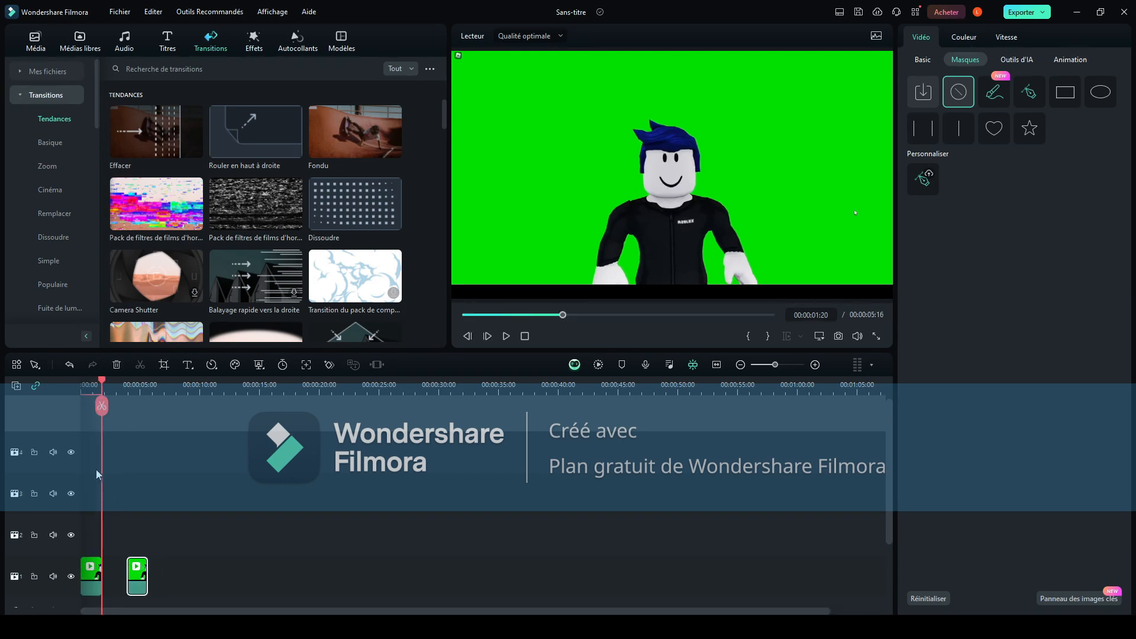
pyautogui.click(95, 449)
pyautogui.click(71, 452)
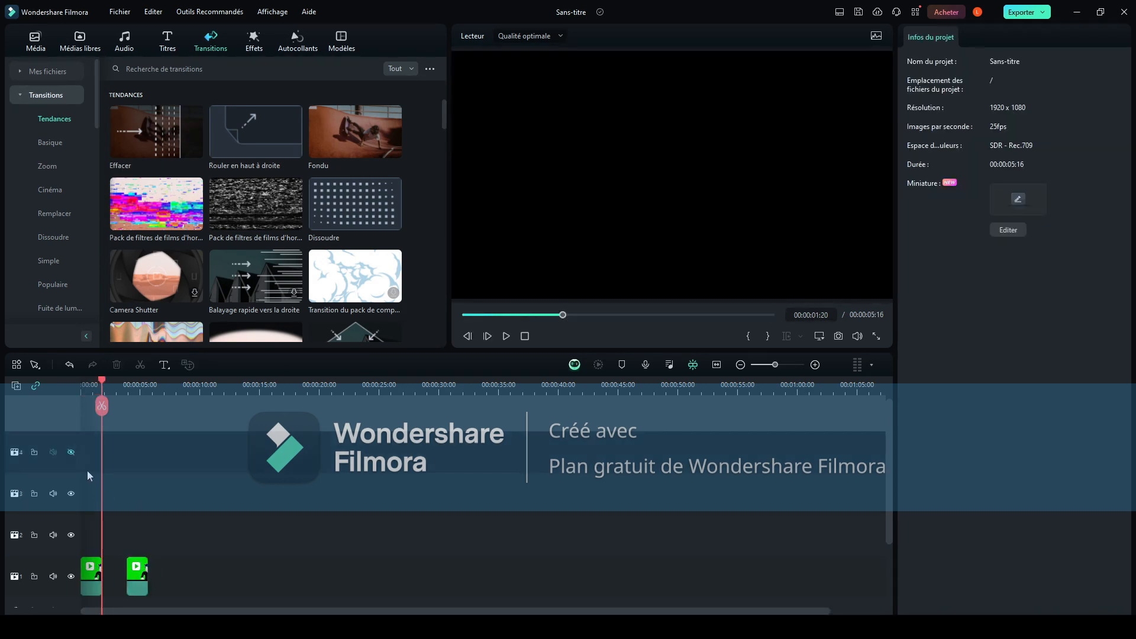
pyautogui.click(150, 569)
pyautogui.click(138, 491)
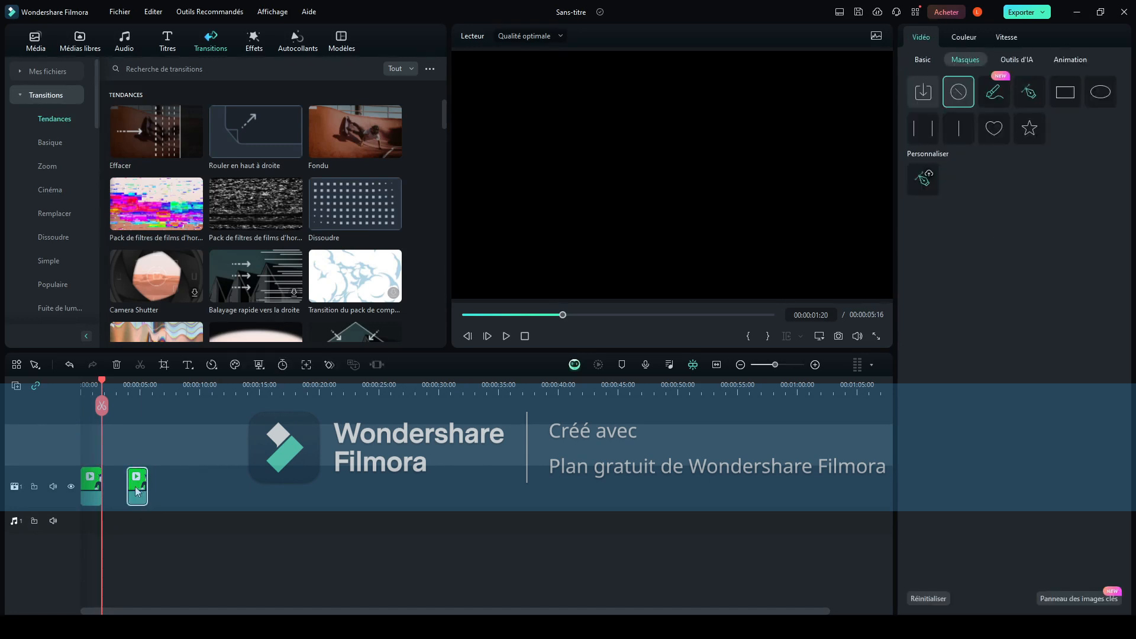
pyautogui.moveTo(138, 490); pyautogui.dragTo(138, 443)
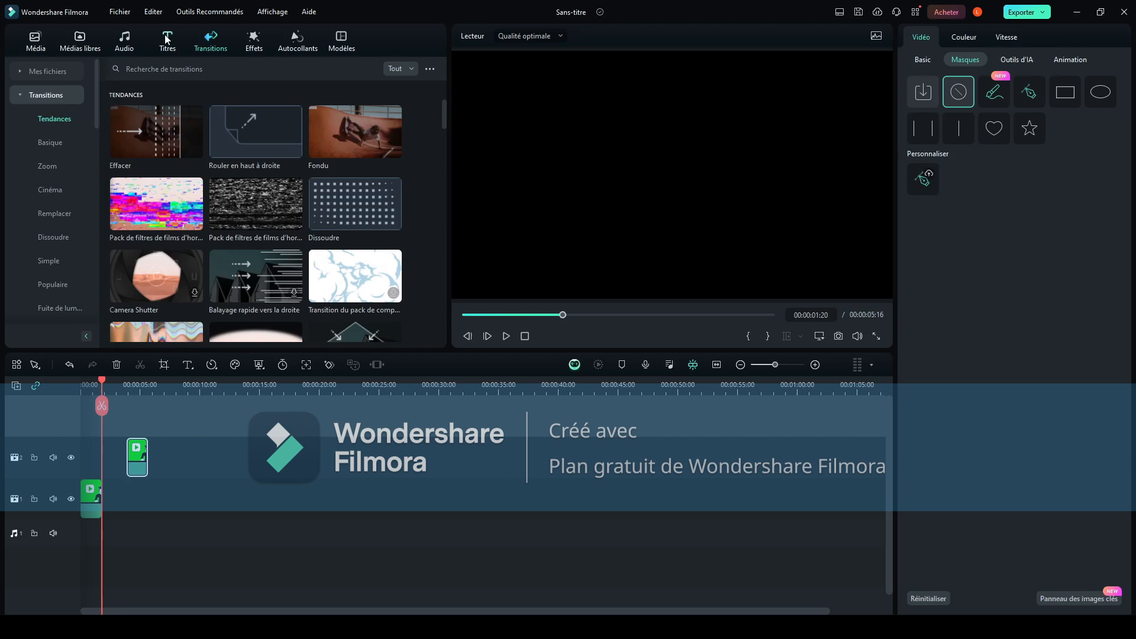
# Place the Retro BG Media 09 background beneath the copied clip and enable green-screen keying on the copy.
pyautogui.click(79, 42)
pyautogui.moveTo(177, 239); pyautogui.dragTo(148, 504)
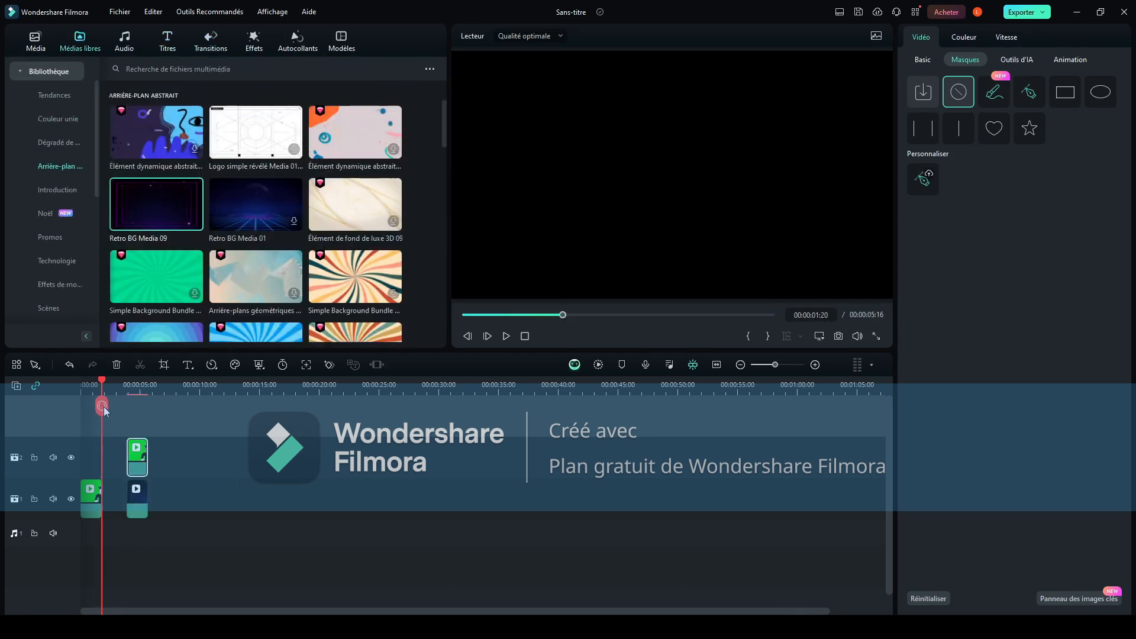
pyautogui.moveTo(102, 406); pyautogui.dragTo(136, 412)
pyautogui.click(927, 61)
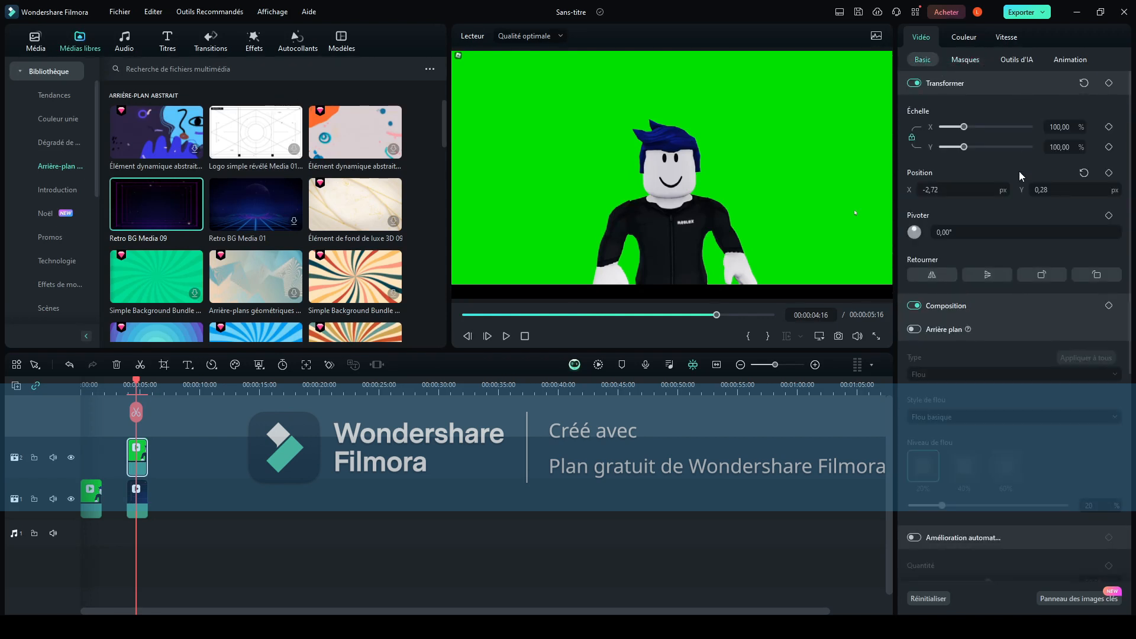
pyautogui.click(1019, 60)
pyautogui.click(916, 83)
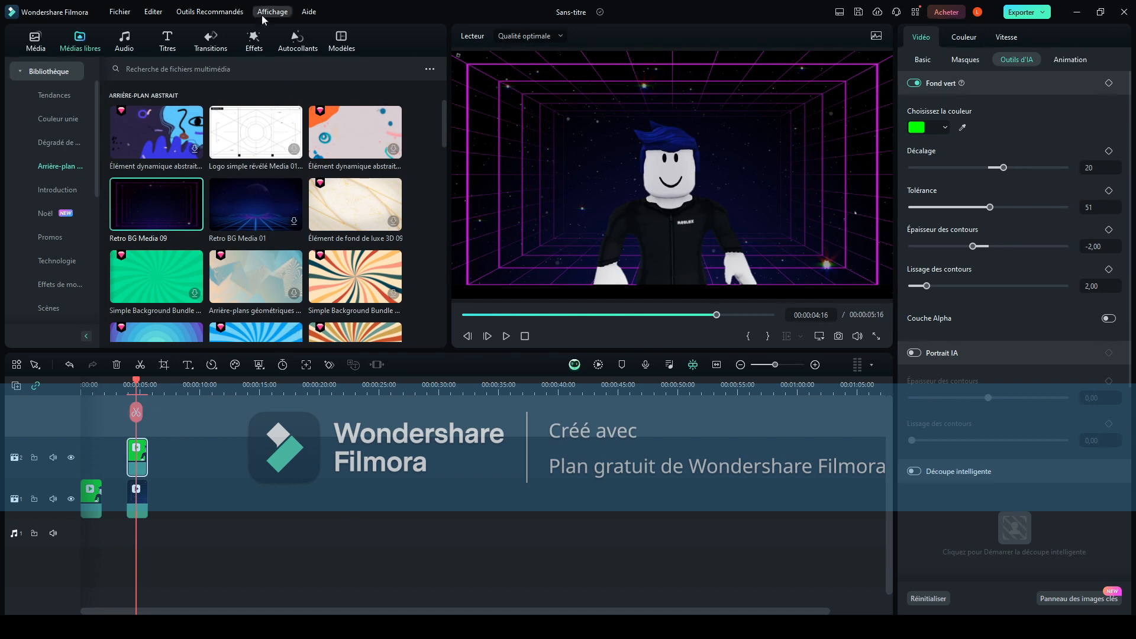
# Move the keyed clip and its background close to the first clip and try Transition06 on each of them.
pyautogui.click(210, 40)
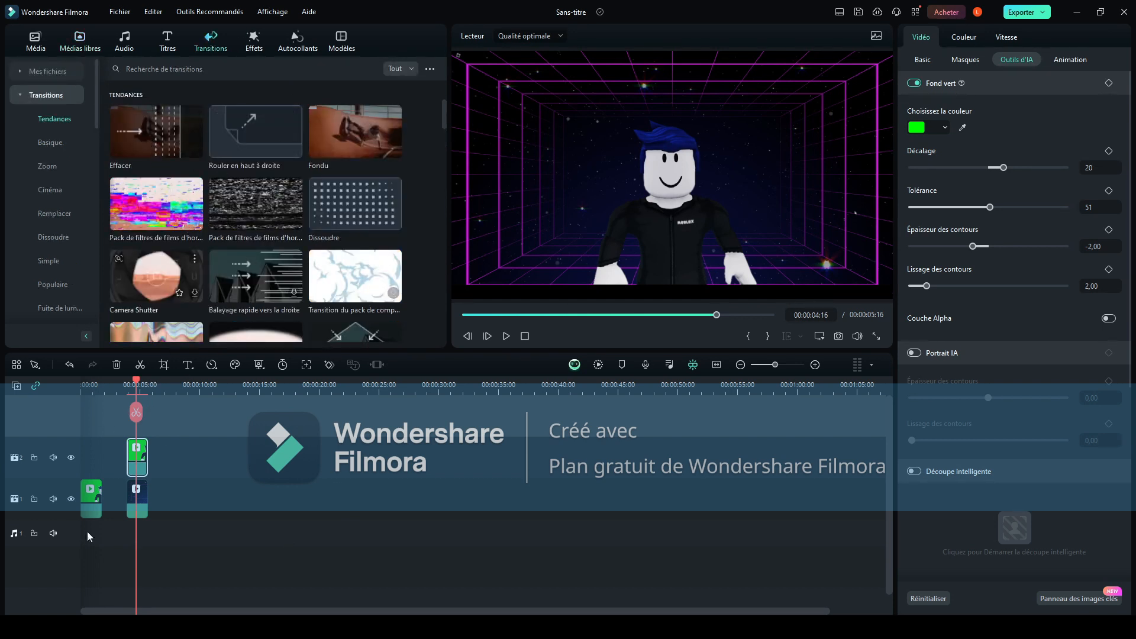
pyautogui.moveTo(177, 416); pyautogui.dragTo(119, 506)
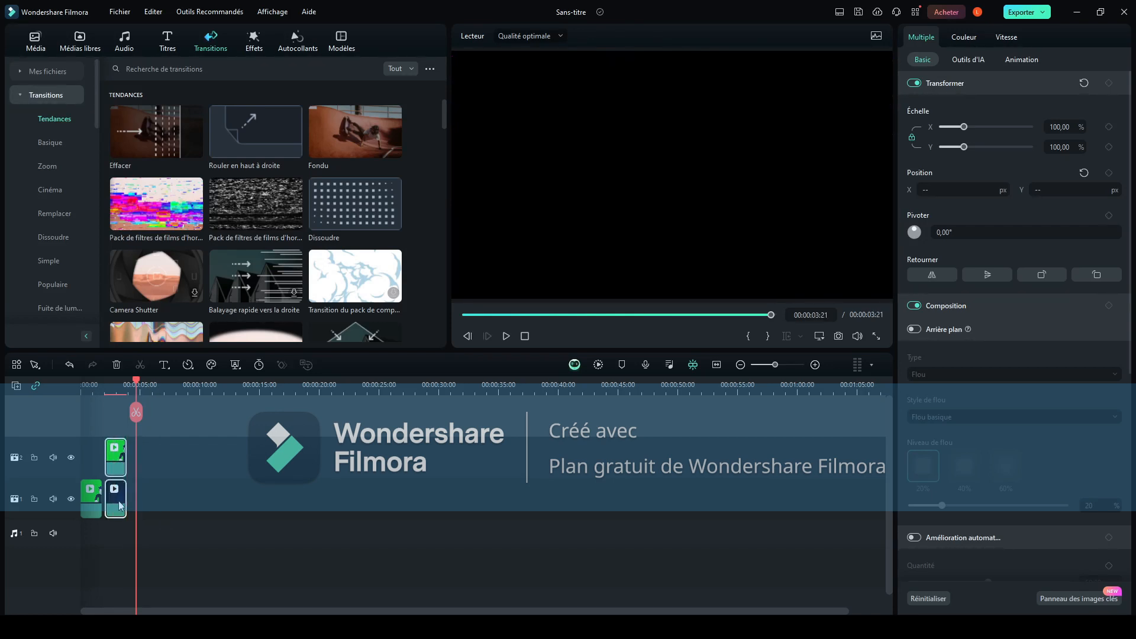
pyautogui.scroll(-3, 290, 210)
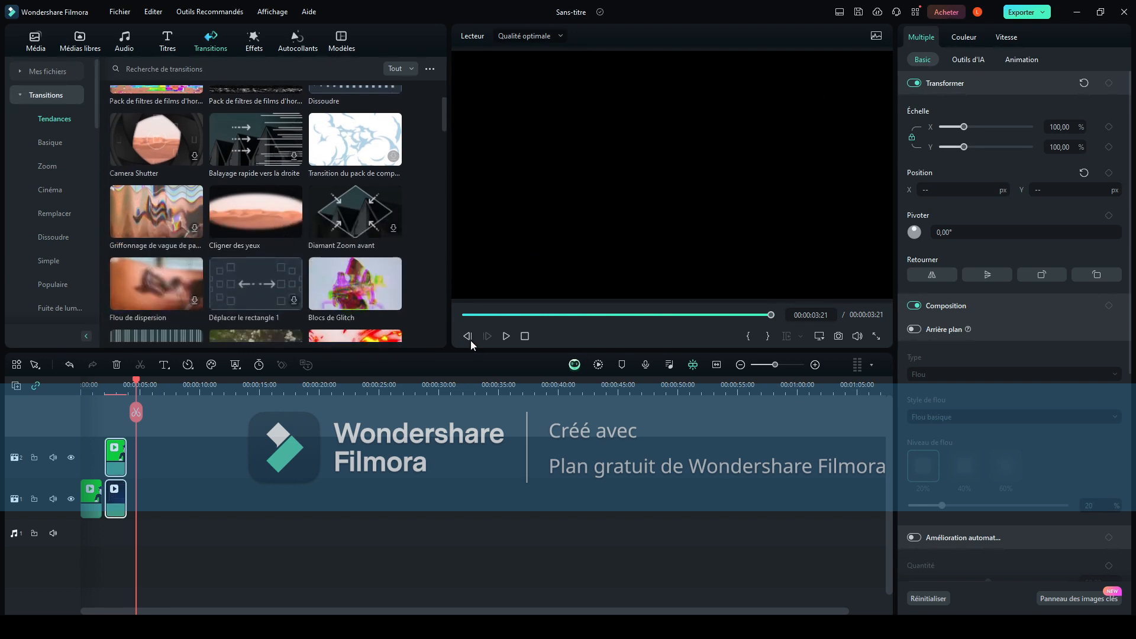
pyautogui.scroll(-2, 364, 282)
pyautogui.scroll(-3, 345, 172)
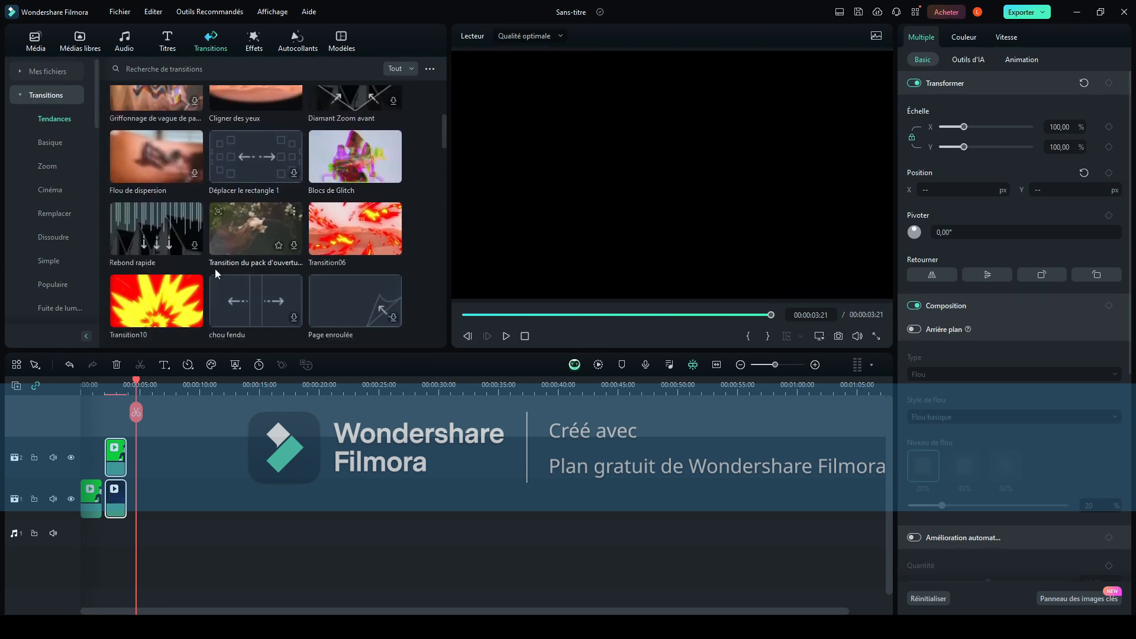
pyautogui.moveTo(336, 129); pyautogui.dragTo(115, 458)
pyautogui.click(309, 418)
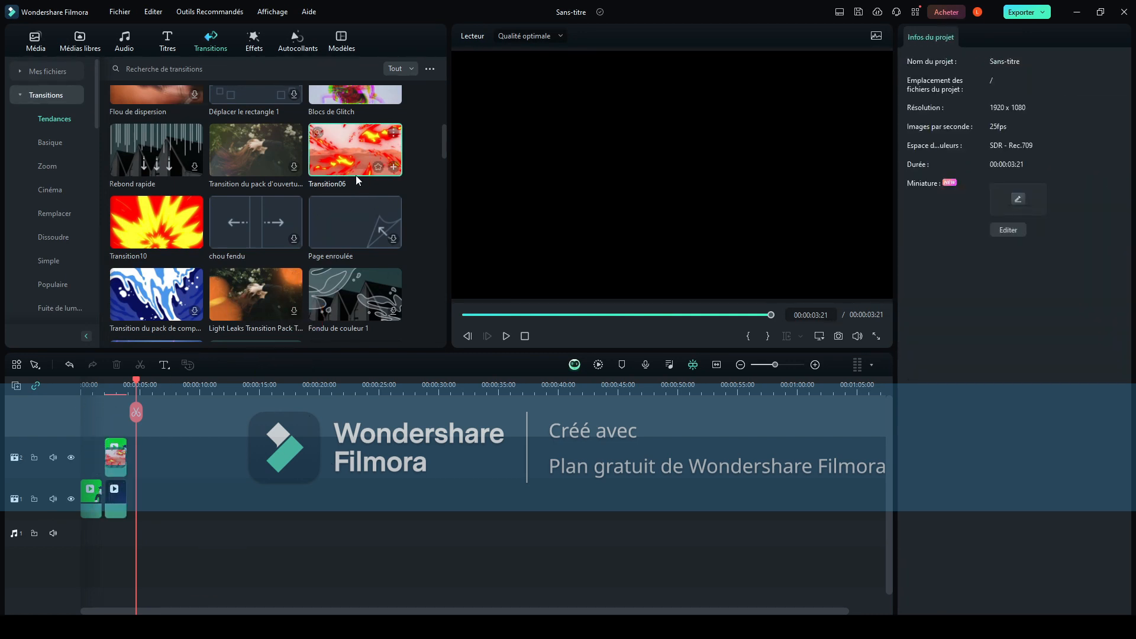
pyautogui.click(108, 499)
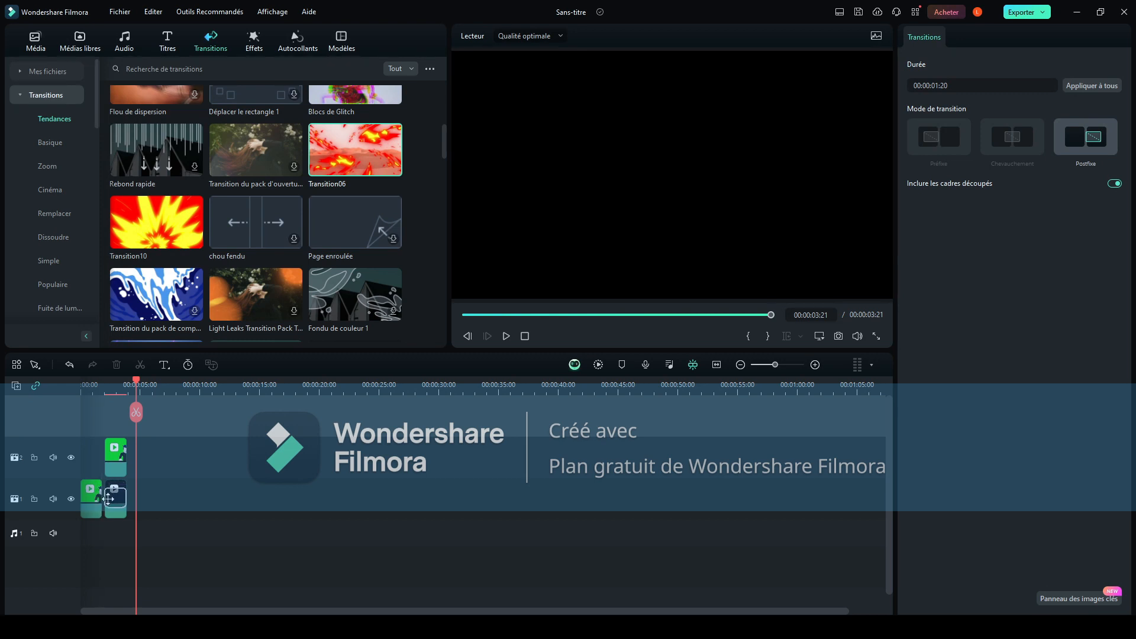
# Play the sequence from the start to preview Transition06 on the background clip.
pyautogui.moveTo(135, 414); pyautogui.dragTo(78, 424)
pyautogui.click(505, 336)
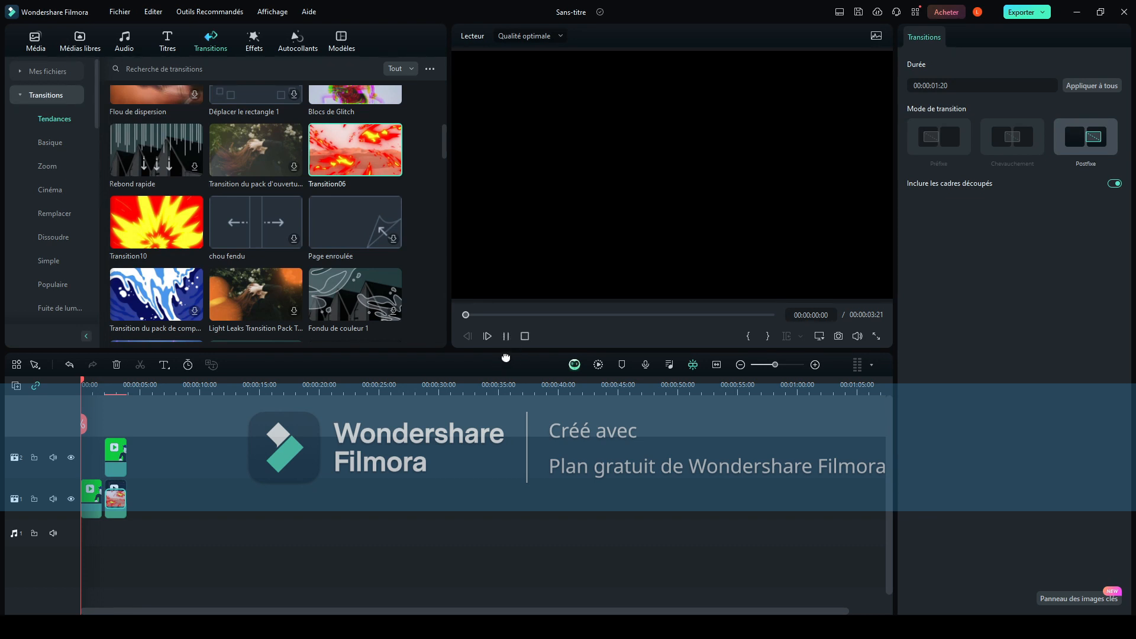
pyautogui.click(506, 336)
pyautogui.press('space')
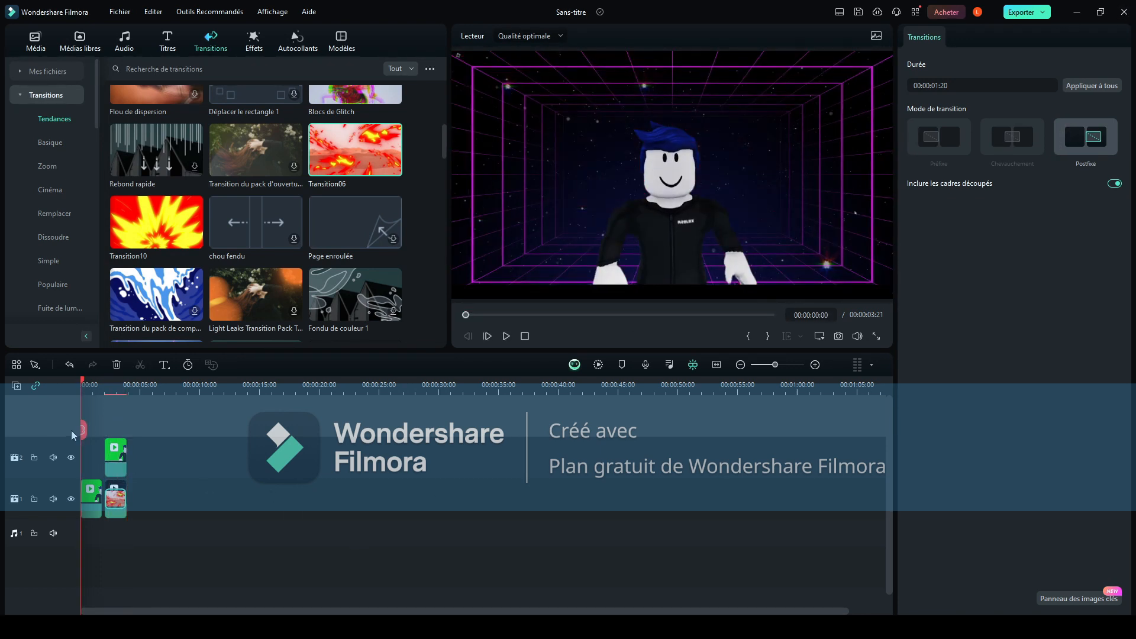
pyautogui.click(507, 336)
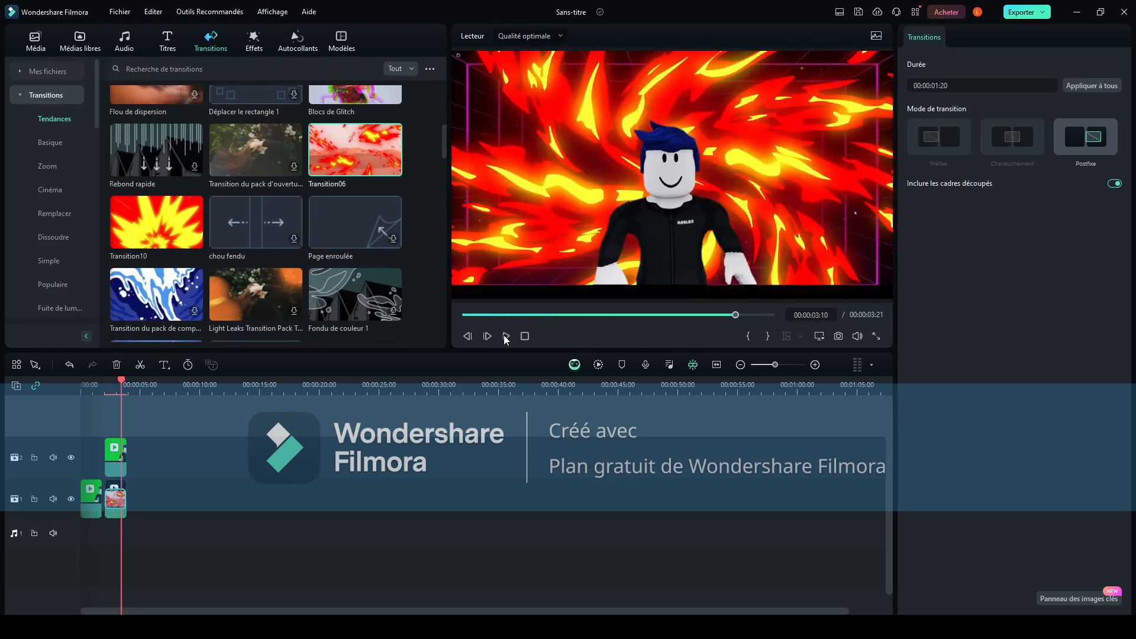
# Try Transition06 on the first green-screen clip, shift the keyed clip and background further away, and remove the transition.
pyautogui.click(120, 506)
pyautogui.moveTo(109, 497); pyautogui.dragTo(97, 496)
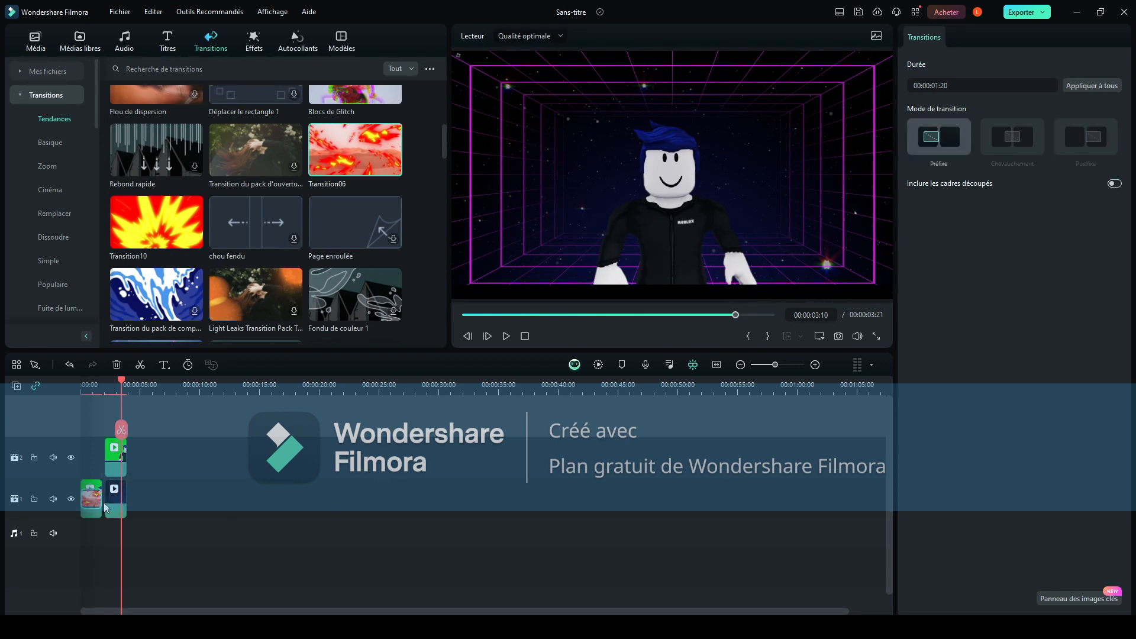
pyautogui.moveTo(99, 499); pyautogui.dragTo(122, 495)
pyautogui.moveTo(89, 418); pyautogui.dragTo(102, 502)
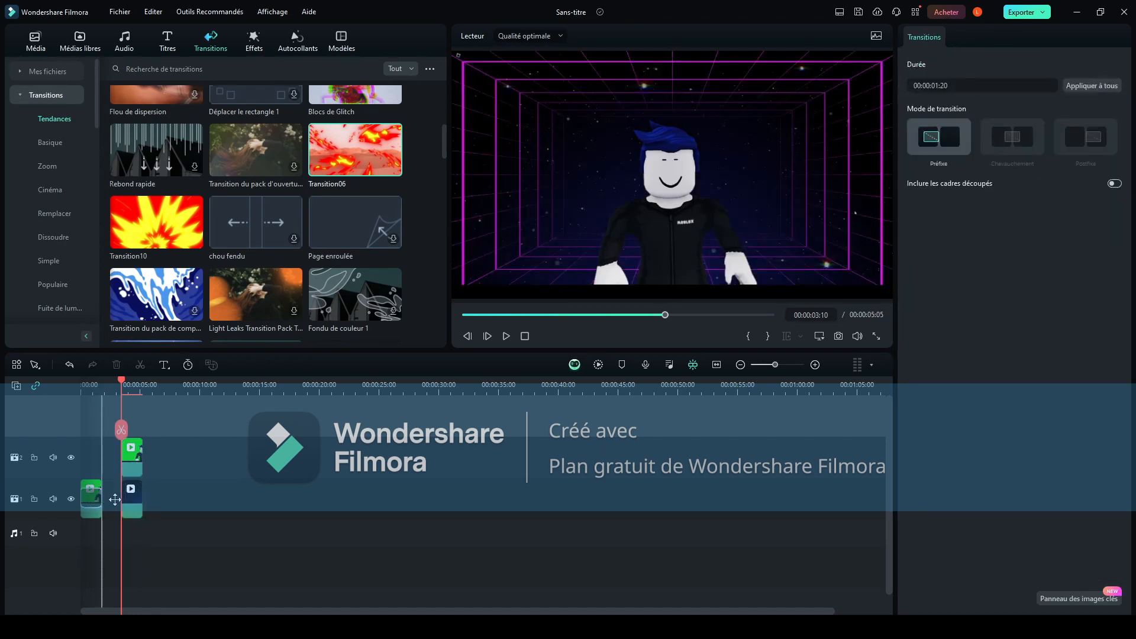
pyautogui.click(96, 497)
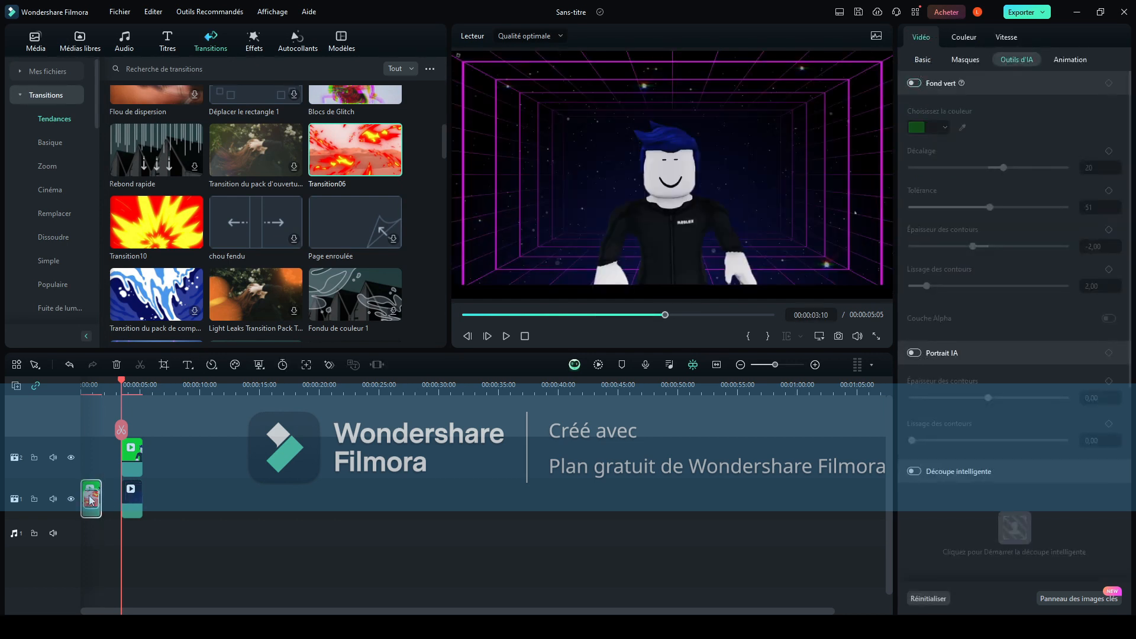
pyautogui.moveTo(97, 496)
pyautogui.mouseDown()
pyautogui.moveTo(196, 482)
pyautogui.moveTo(96, 505)
pyautogui.mouseUp()
pyautogui.click(132, 498)
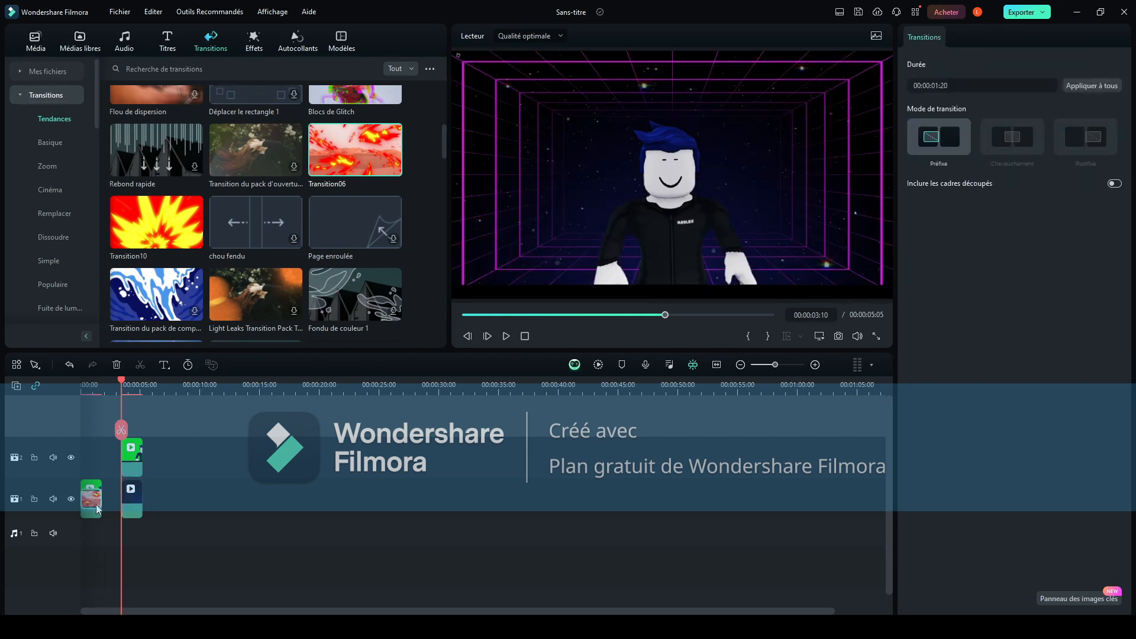
pyautogui.click(153, 429)
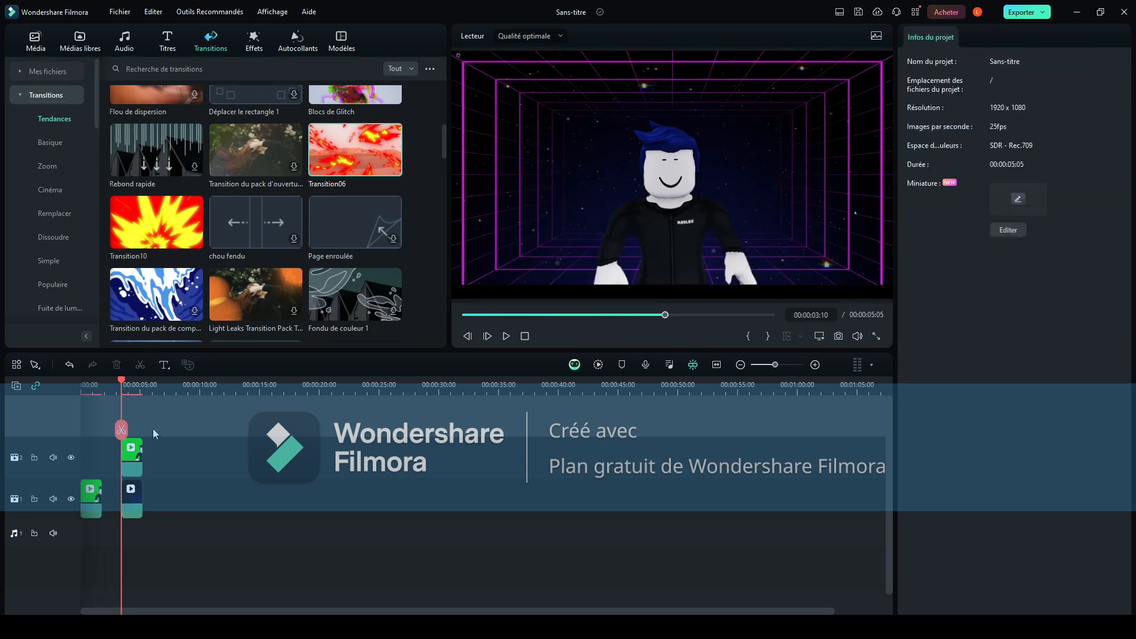
# Try the Cligner des yeux transition on the keyed clip on the second video track.
pyautogui.scroll(3, 296, 275)
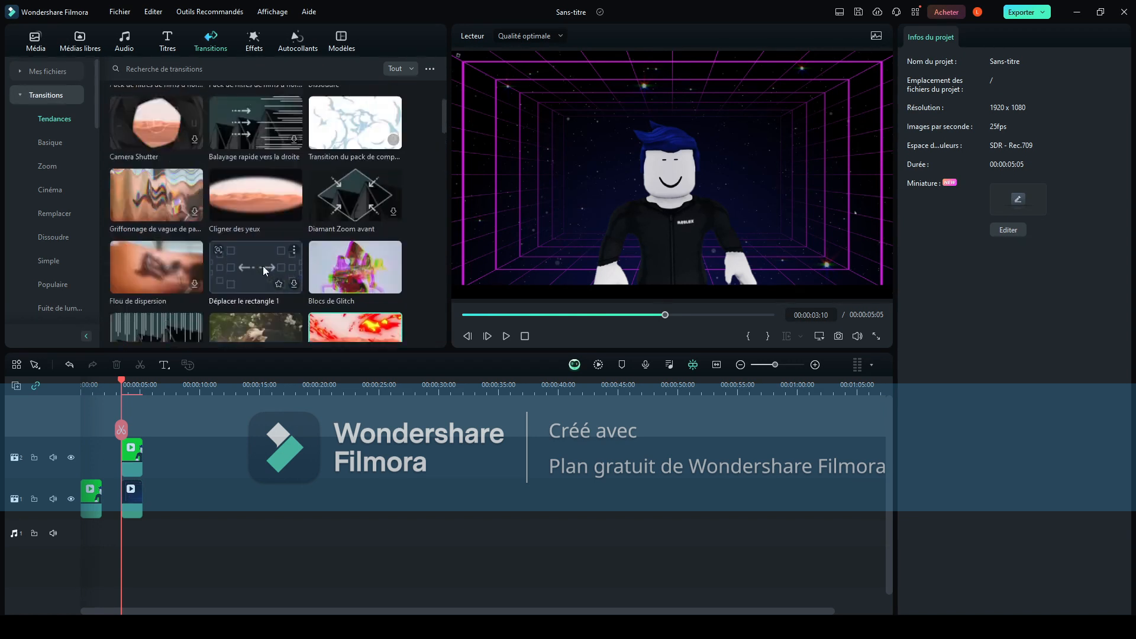
pyautogui.moveTo(264, 227); pyautogui.dragTo(148, 462)
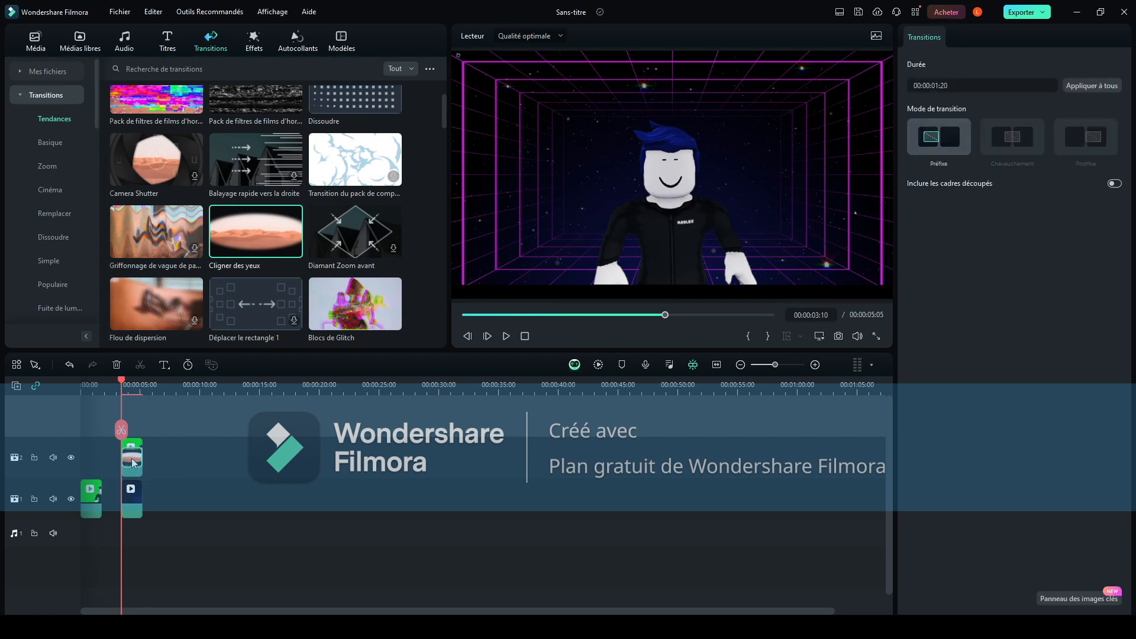
pyautogui.click(184, 540)
# Move the keyed clip and its background directly against the first clip and preview a Cligner des yeux transition at the join.
pyautogui.moveTo(178, 421); pyautogui.dragTo(105, 507)
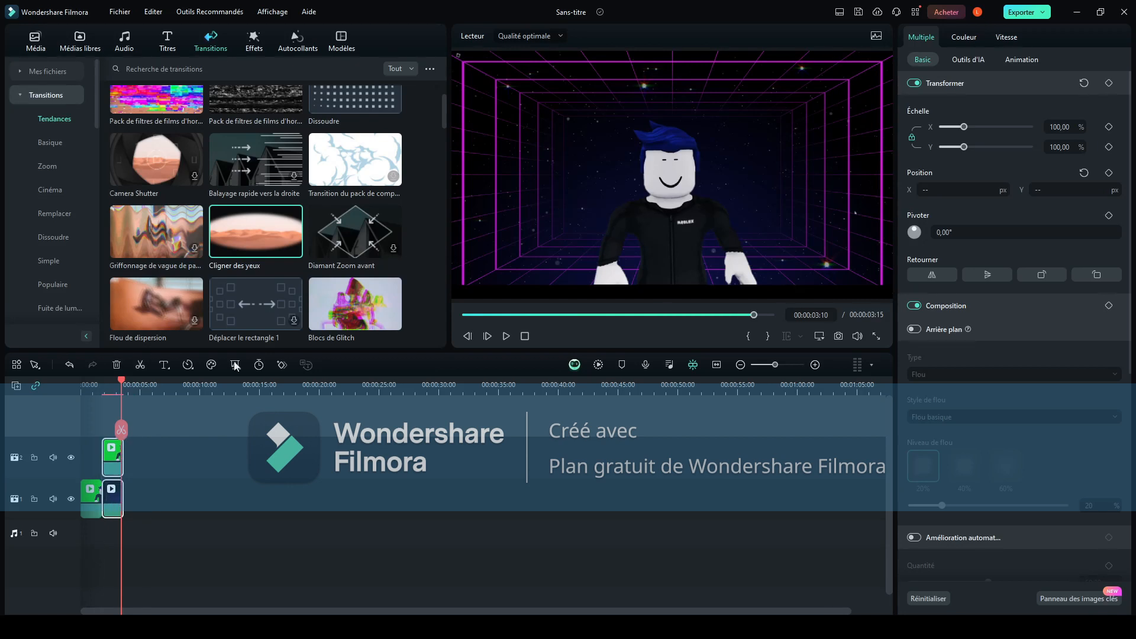
pyautogui.moveTo(256, 232); pyautogui.dragTo(111, 508)
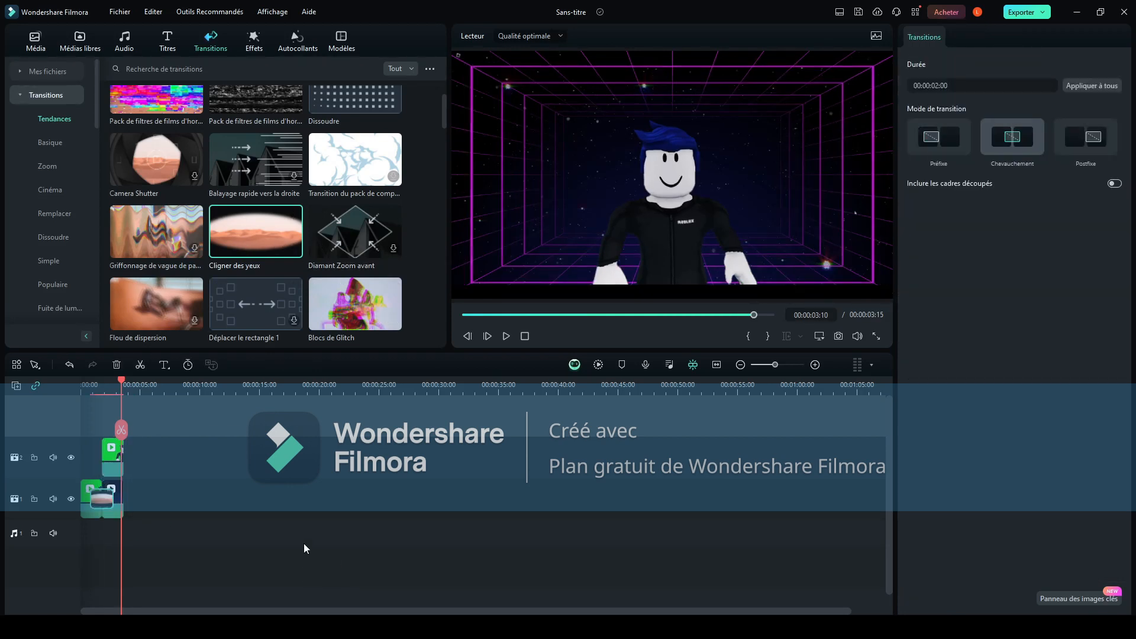
pyautogui.moveTo(122, 382); pyautogui.dragTo(80, 386)
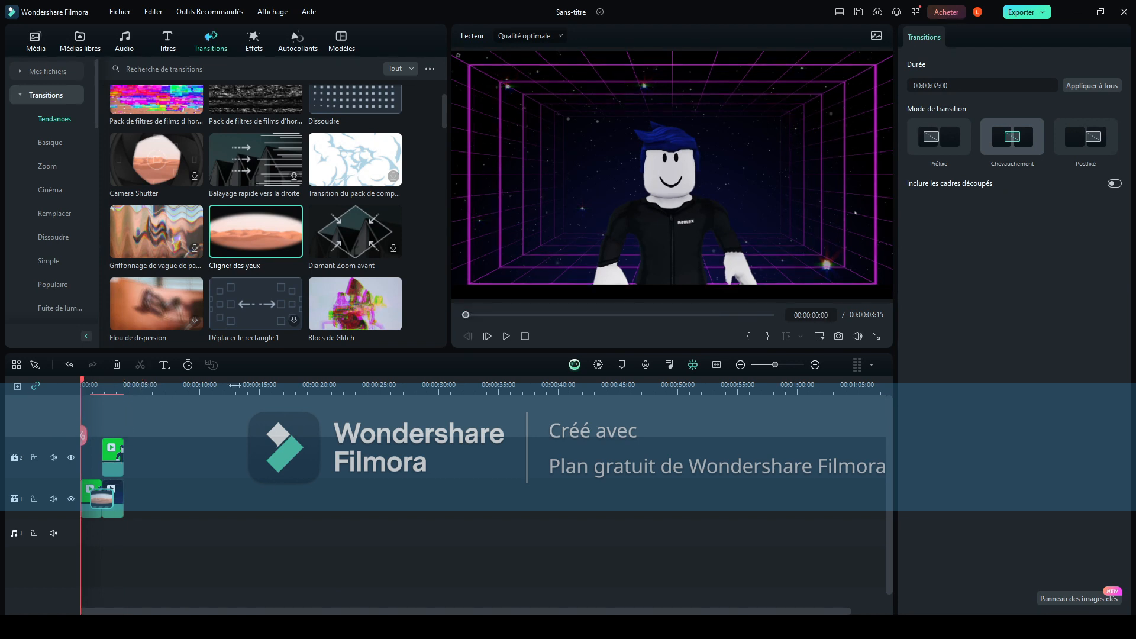
pyautogui.click(506, 337)
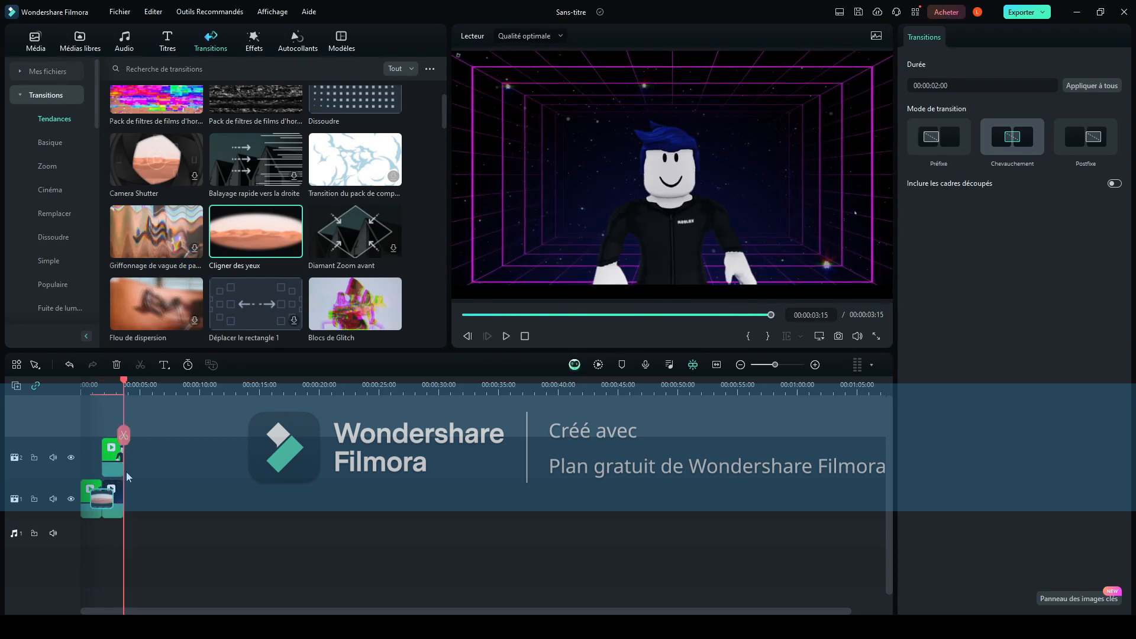
# Replace the transition between the first clip and the background with Transition06 and preview it.
pyautogui.scroll(-3, 317, 268)
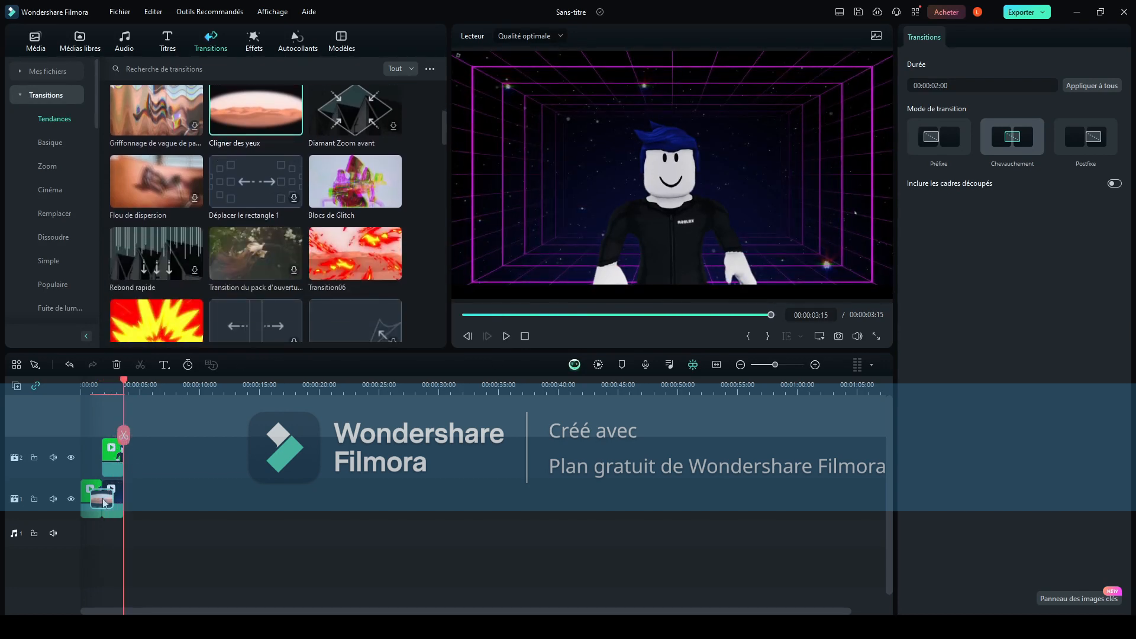
pyautogui.moveTo(314, 254)
pyautogui.mouseDown()
pyautogui.moveTo(296, 335)
pyautogui.moveTo(95, 495)
pyautogui.mouseUp()
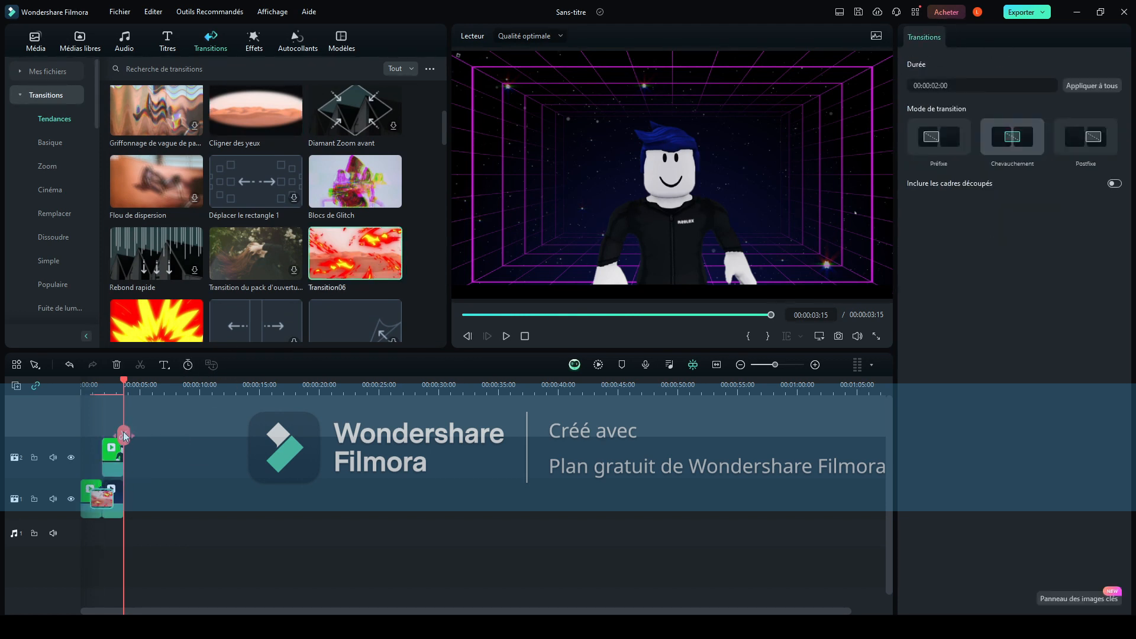
pyautogui.click(506, 337)
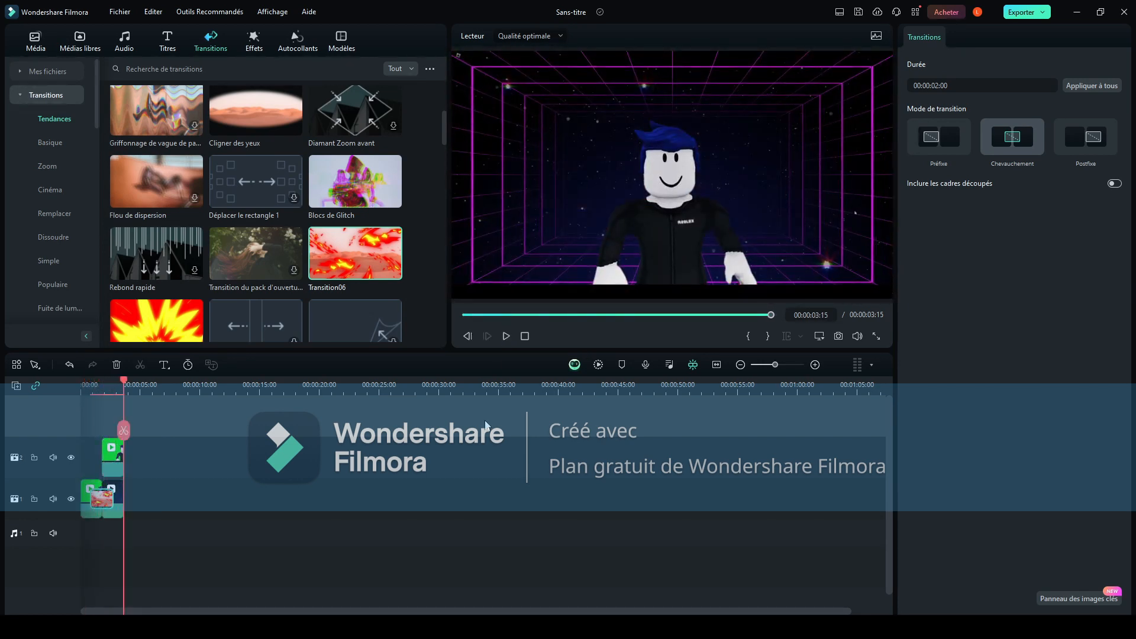
# Delete Transition06, the keyed copy and its Retro BG Media 09 background, keeping only the first green-screen clip.
pyautogui.moveTo(116, 558); pyautogui.dragTo(115, 485)
pyautogui.click(110, 528)
pyautogui.moveTo(101, 528); pyautogui.dragTo(139, 493)
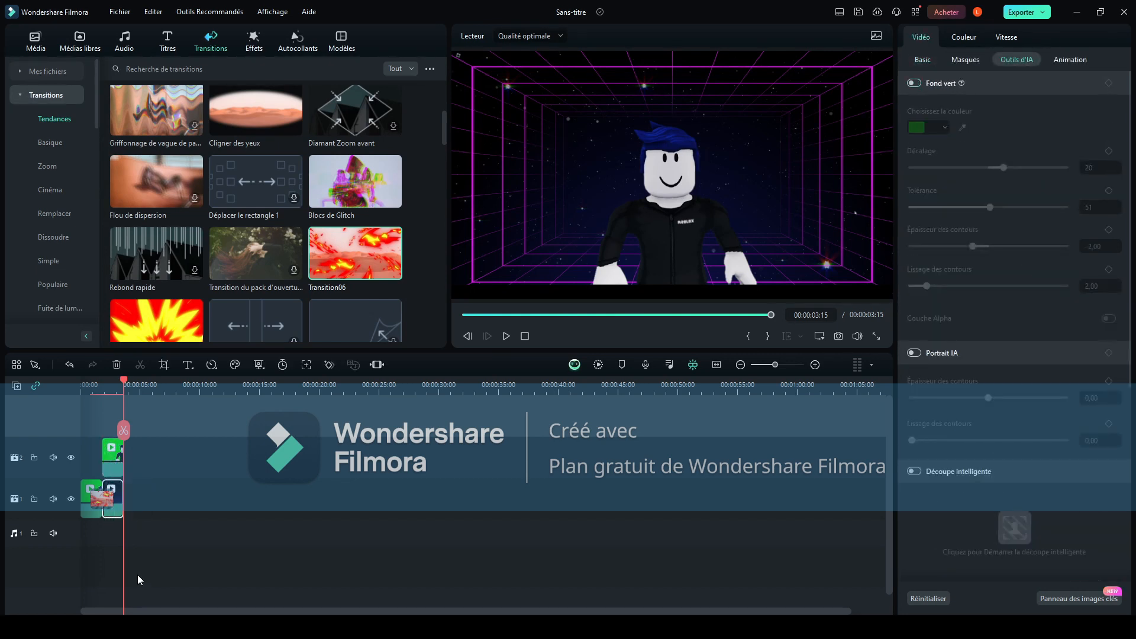
pyautogui.moveTo(140, 564); pyautogui.dragTo(119, 450)
pyautogui.click(108, 503)
pyautogui.press('Delete')
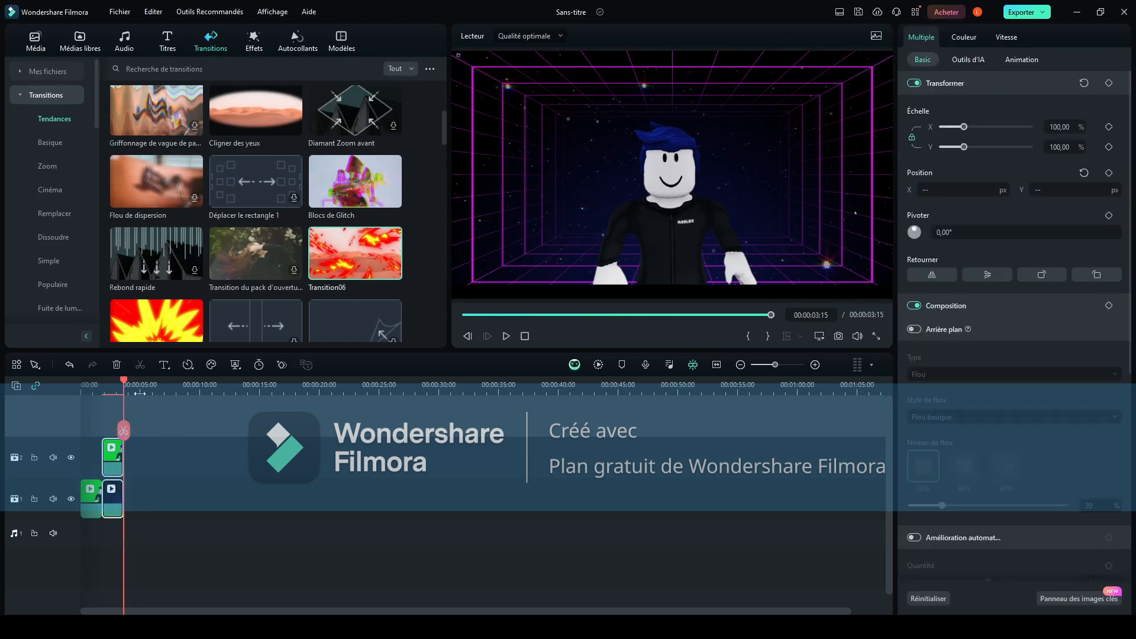
pyautogui.click(116, 365)
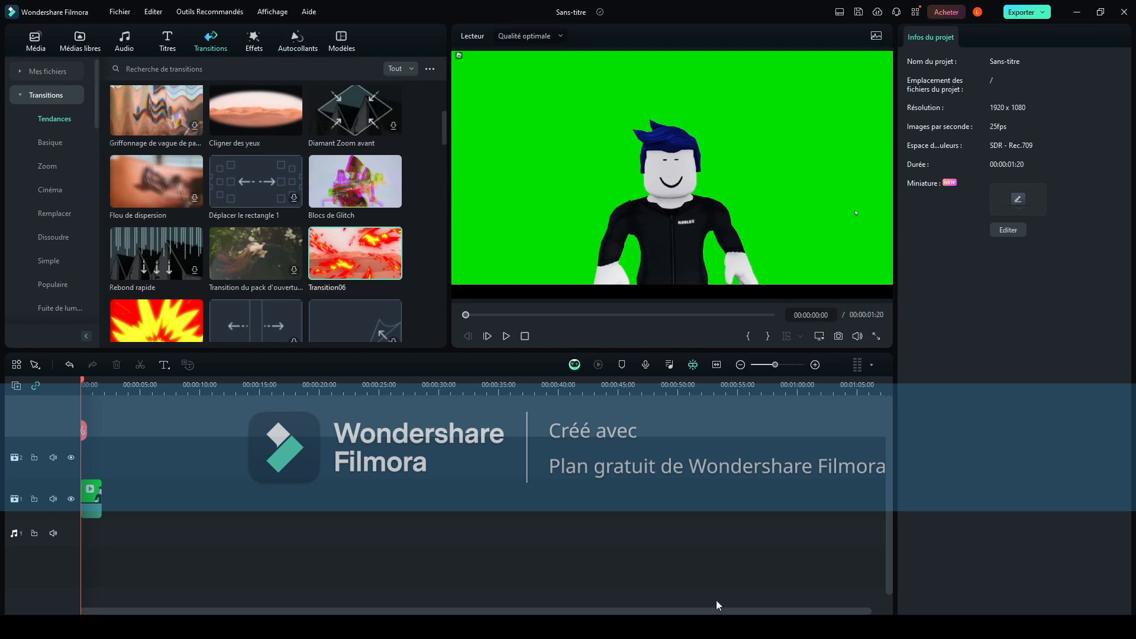
# Try the Superposition de film rétro 15 effect on the track above the green-screen clip, preview it and remove it.
pyautogui.click(254, 42)
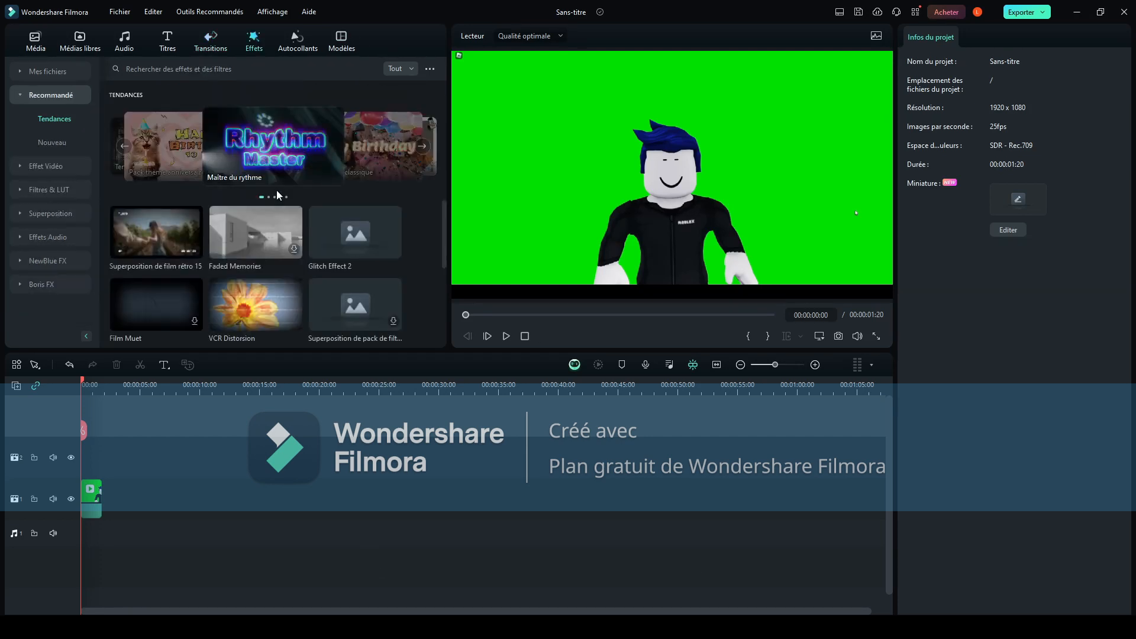
pyautogui.scroll(-3, 248, 243)
pyautogui.scroll(3, 186, 162)
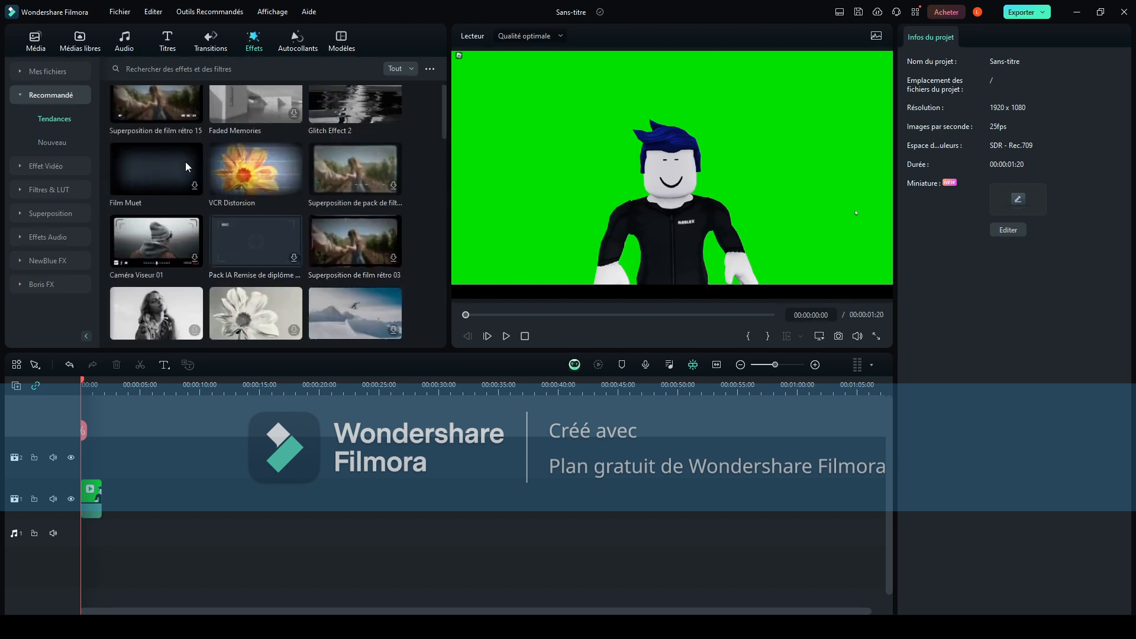
pyautogui.moveTo(154, 249)
pyautogui.mouseDown()
pyautogui.moveTo(65, 538)
pyautogui.moveTo(87, 459)
pyautogui.moveTo(166, 459)
pyautogui.moveTo(103, 462)
pyautogui.mouseUp()
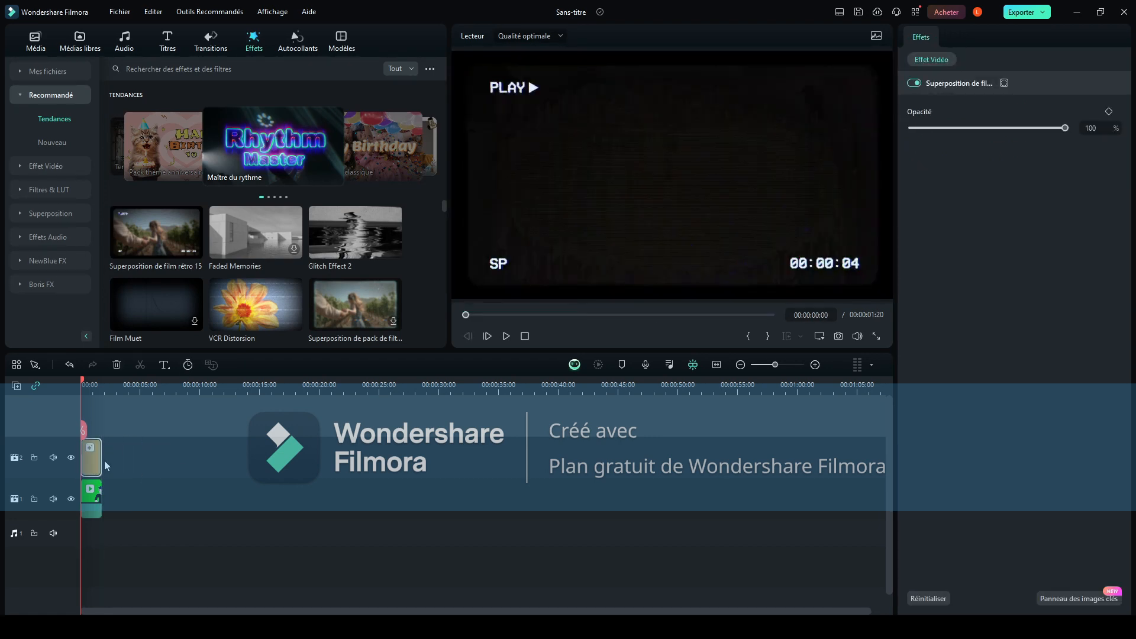
pyautogui.click(507, 336)
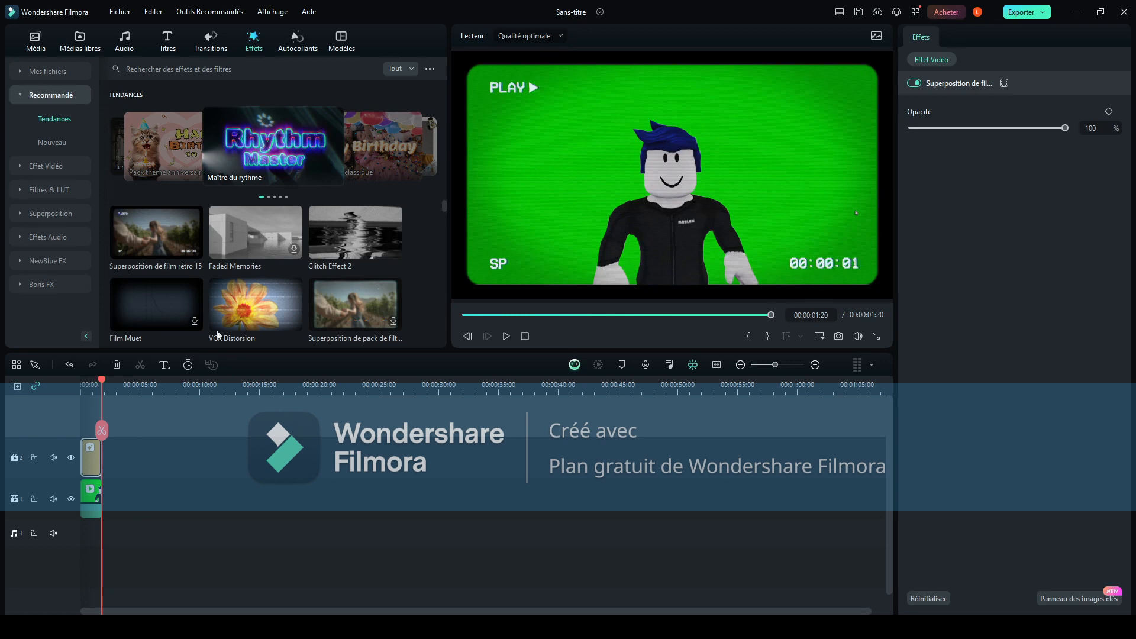
pyautogui.press('Delete')
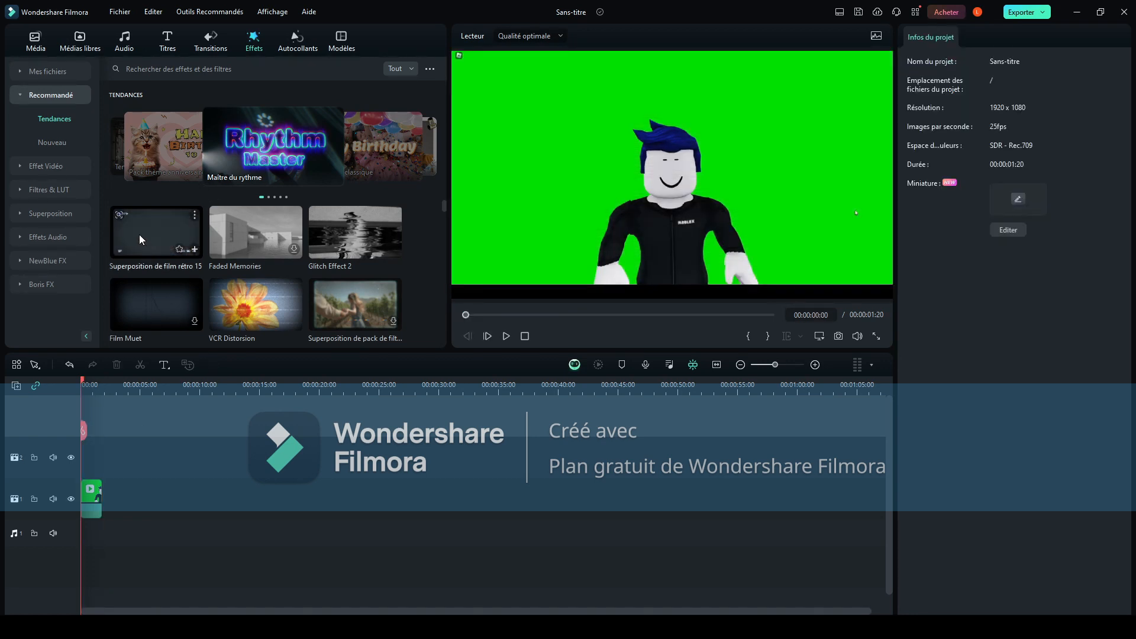
pyautogui.click(177, 254)
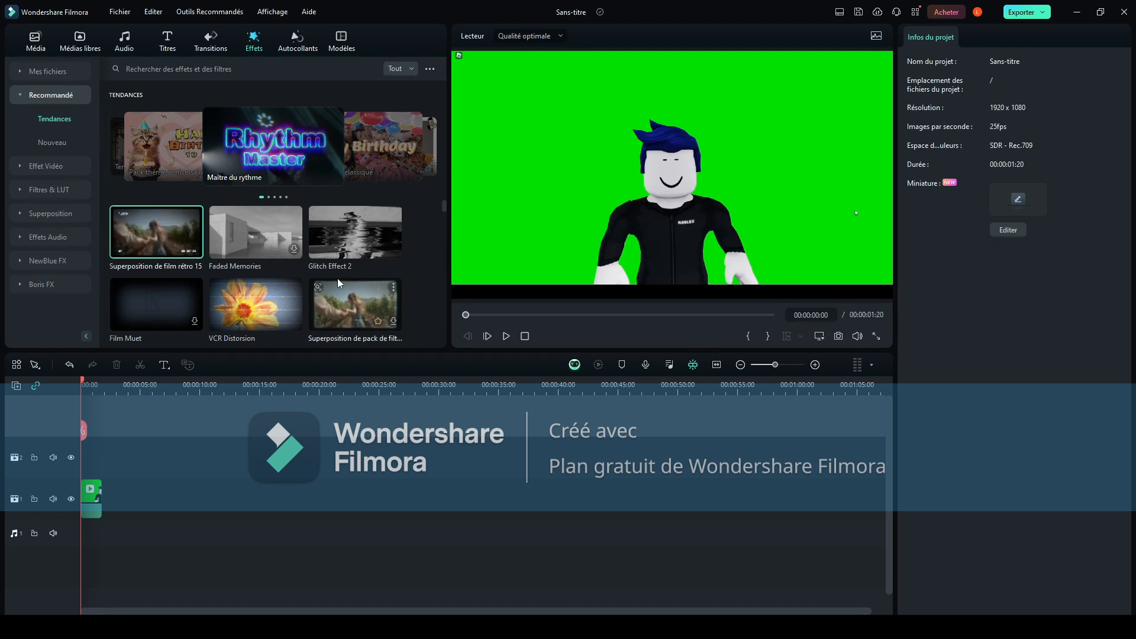
pyautogui.moveTo(398, 237)
# Add the Text Here title with the red arrow directly after the green-screen clip and preview it.
pyautogui.click(35, 41)
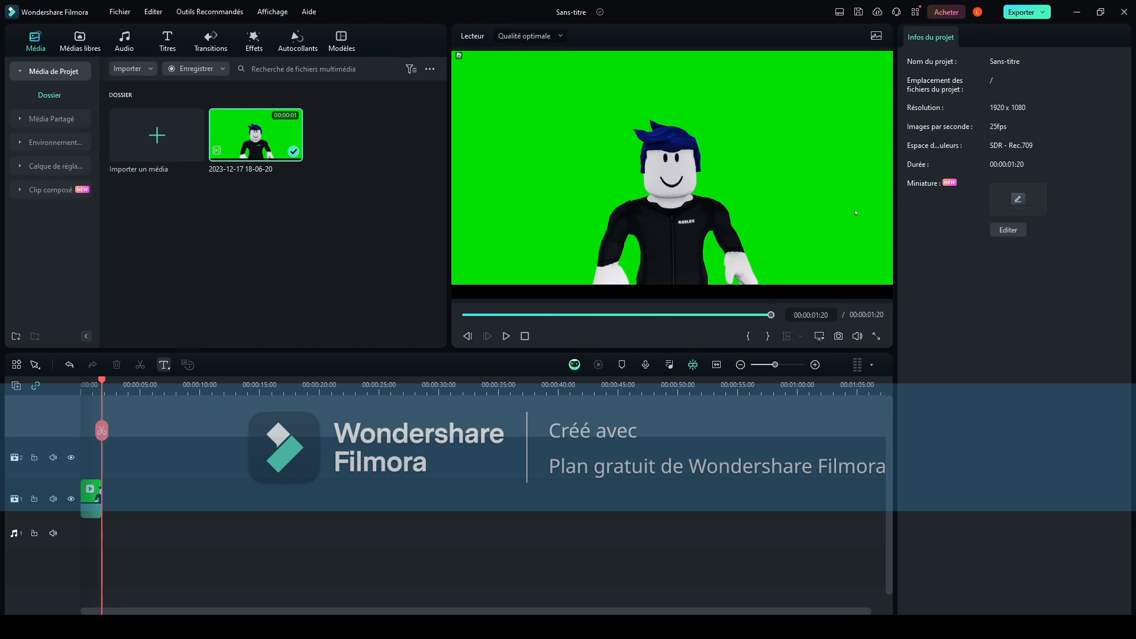
pyautogui.hotkey('ctrl', 't')
pyautogui.click(525, 337)
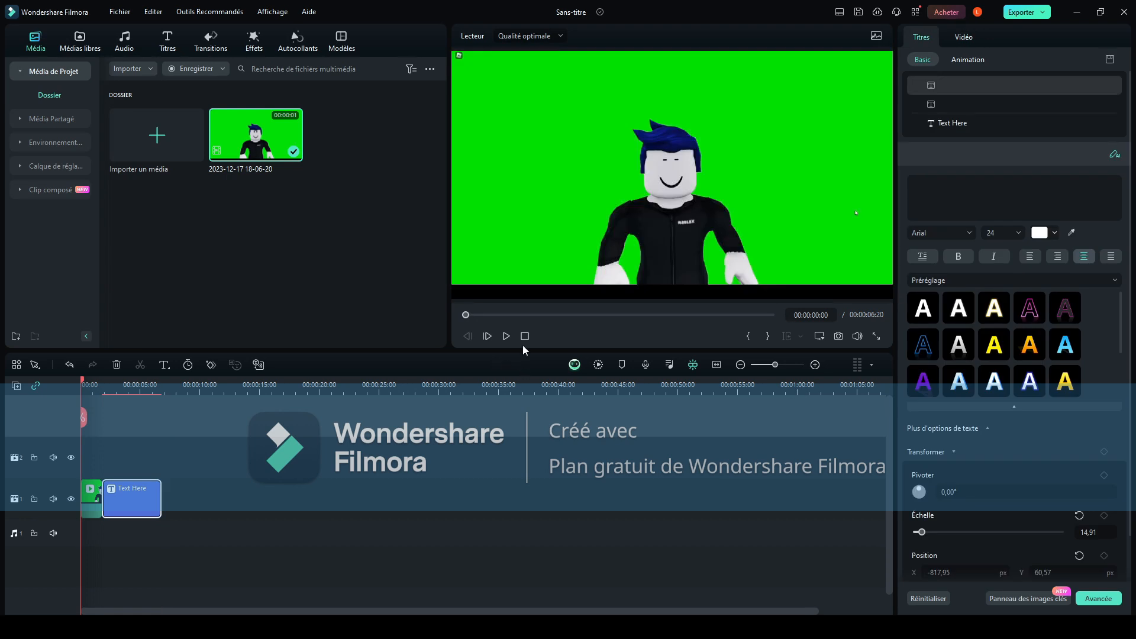
pyautogui.click(506, 337)
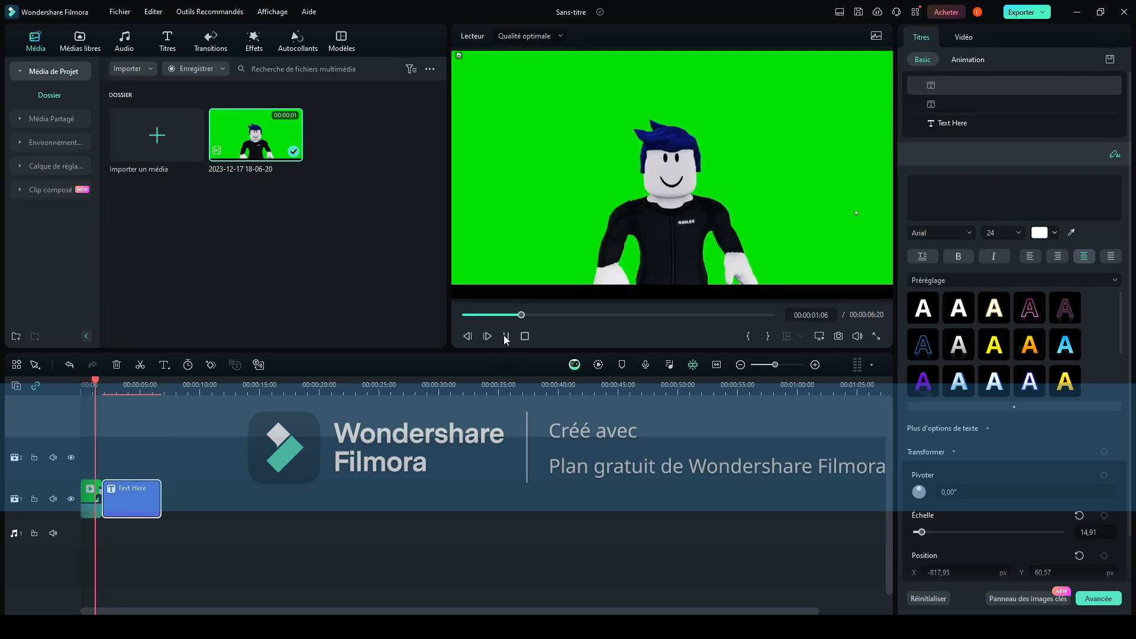
pyautogui.press('space')
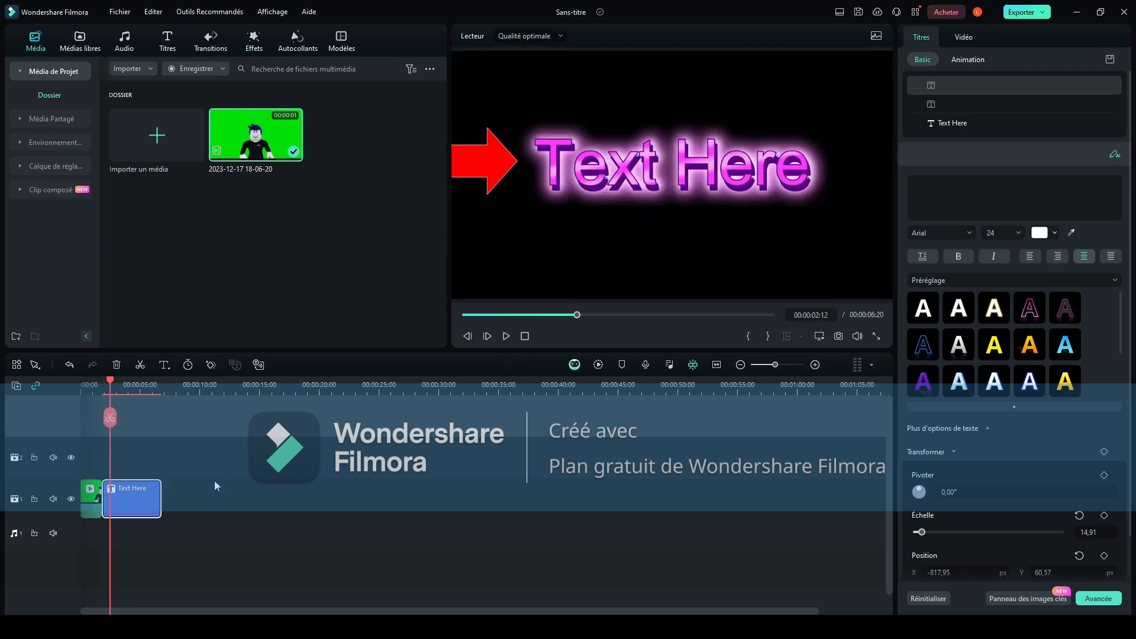
# Place the title on the second video track directly above the green-screen clip, matching the clip's length, and show the overlaid frame.
pyautogui.click(95, 496)
pyautogui.moveTo(90, 450); pyautogui.dragTo(93, 459)
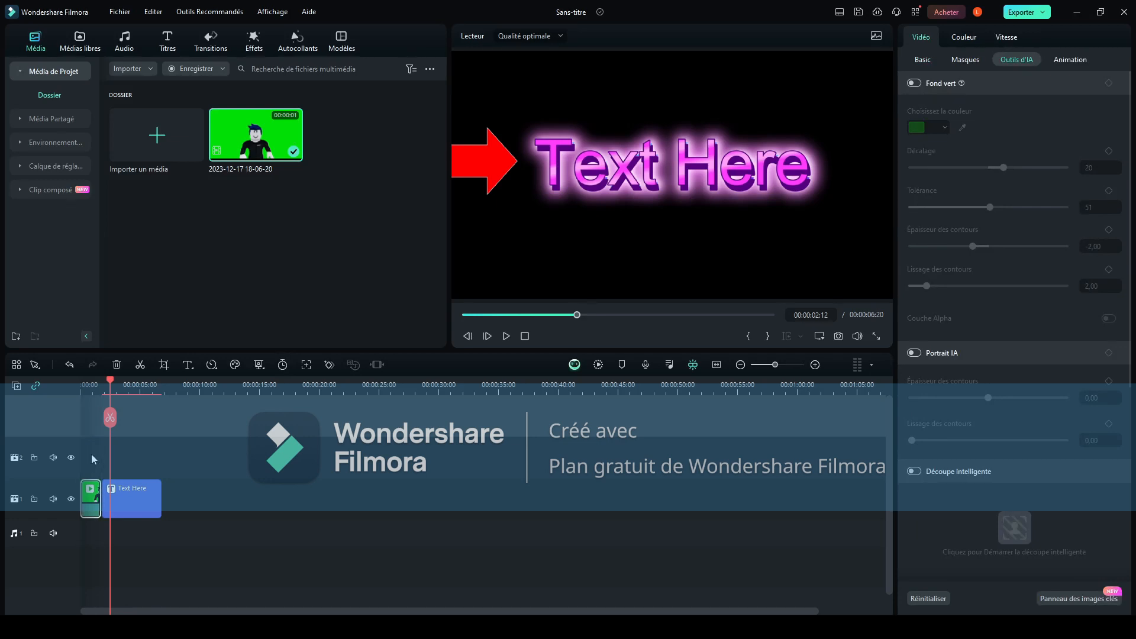
pyautogui.moveTo(125, 498); pyautogui.dragTo(97, 458)
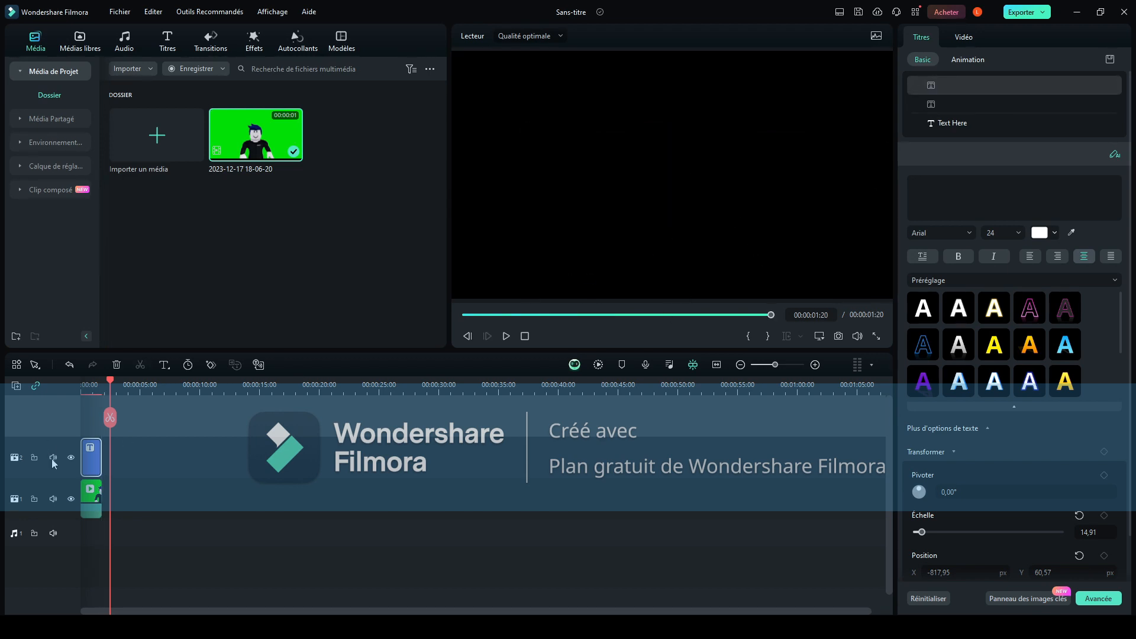
pyautogui.moveTo(110, 418); pyautogui.dragTo(83, 414)
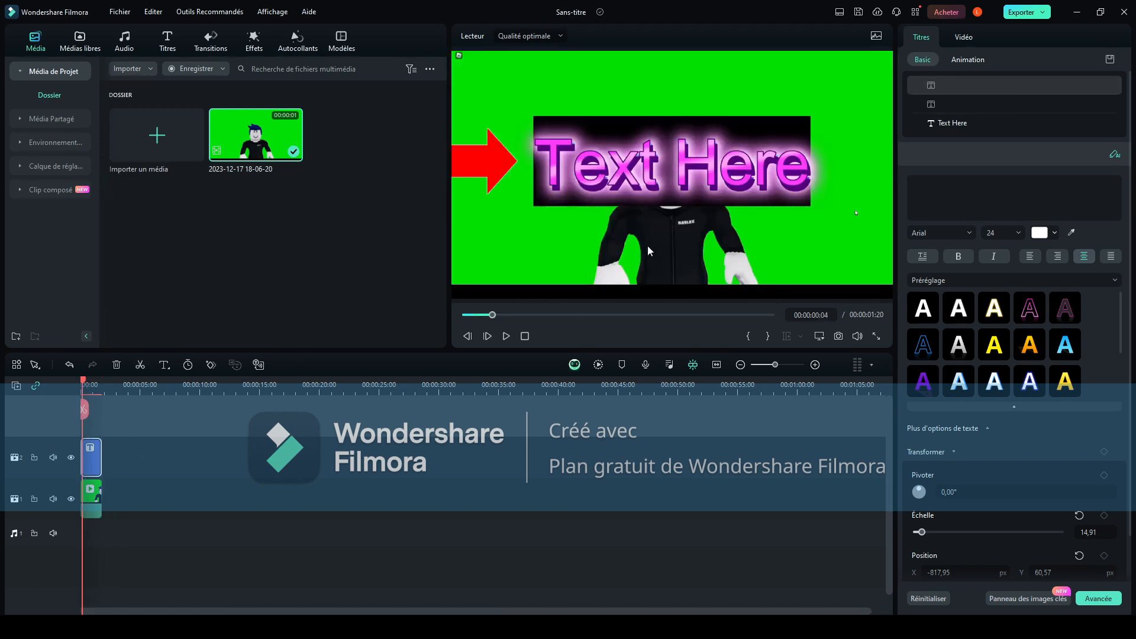
# Review the Text Here title's text and video properties, then delete the title after playing it over the clip.
pyautogui.click(677, 158)
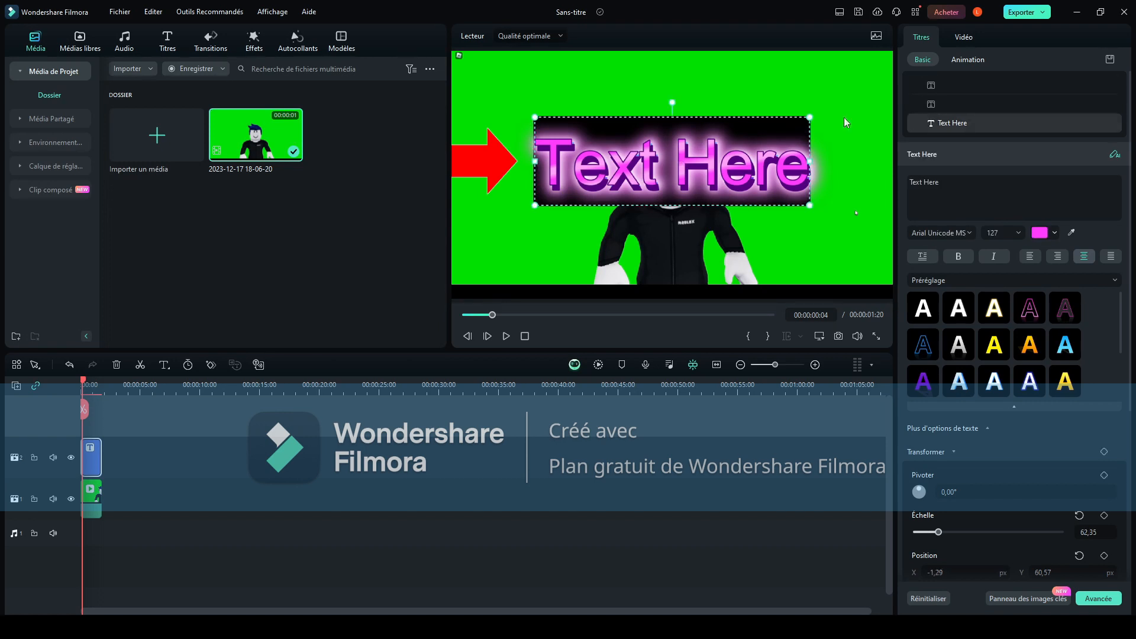
pyautogui.scroll(-2, 959, 95)
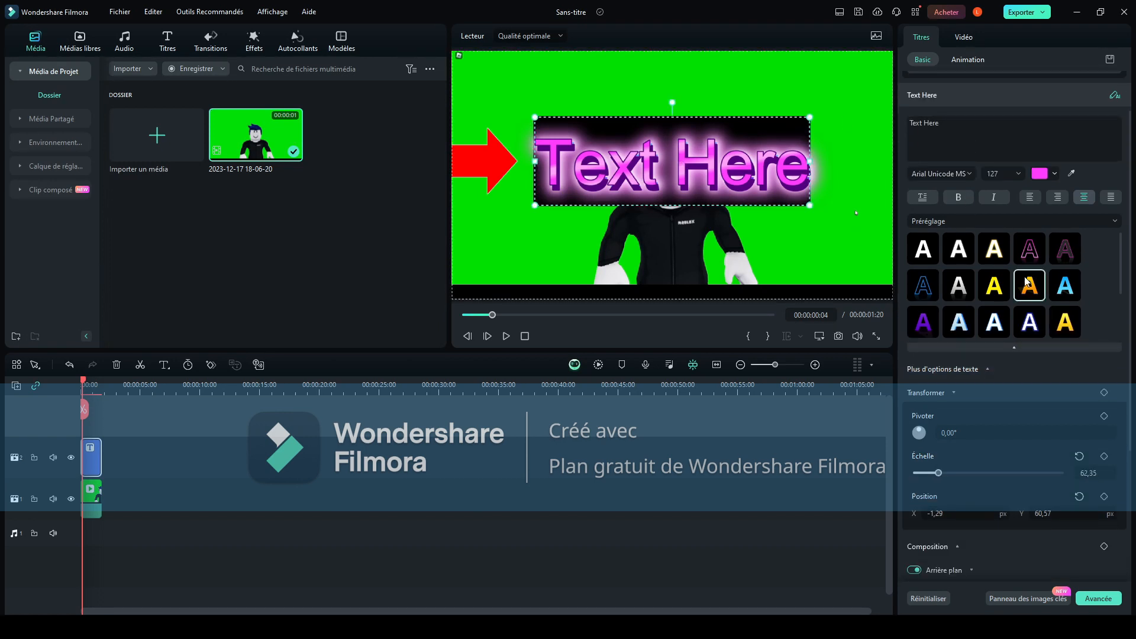
pyautogui.scroll(1, 990, 90)
pyautogui.click(963, 37)
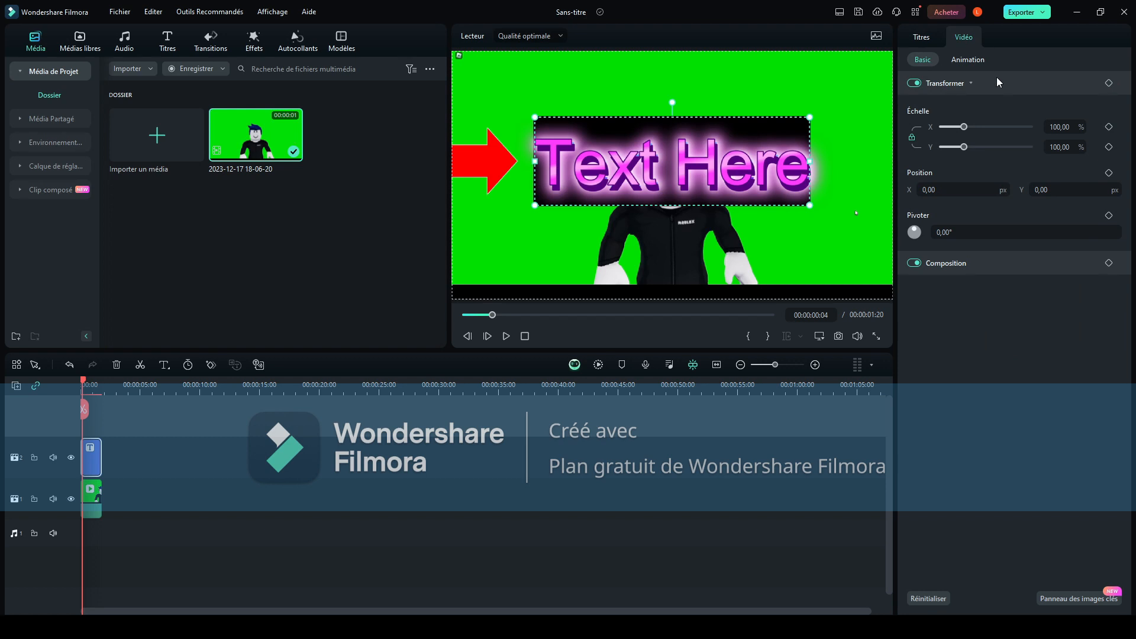
pyautogui.click(919, 41)
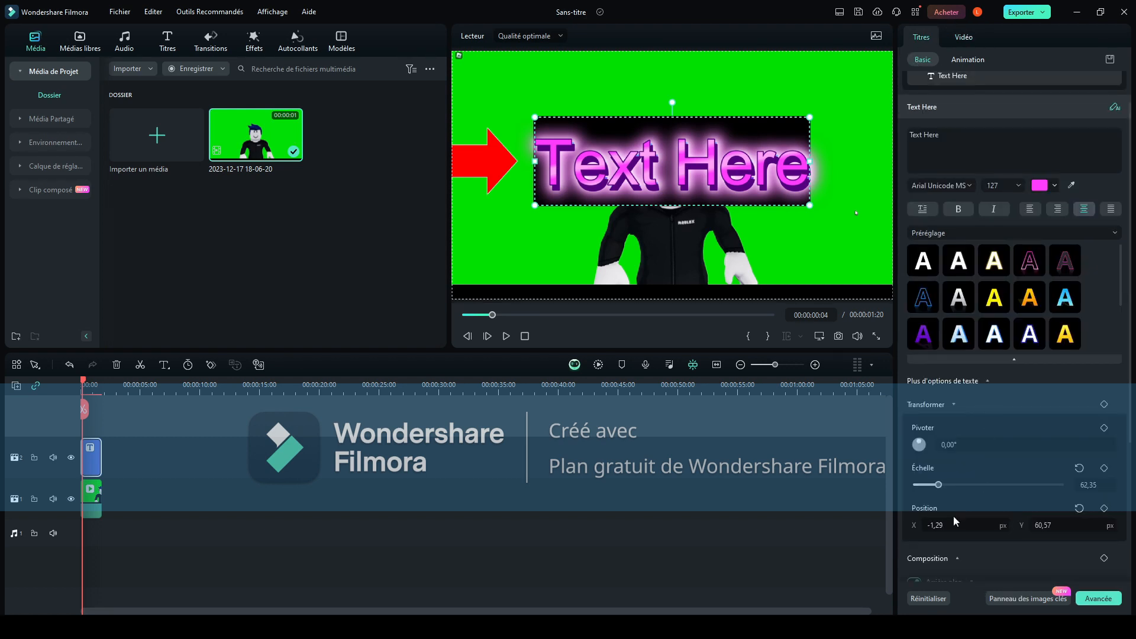
pyautogui.click(506, 336)
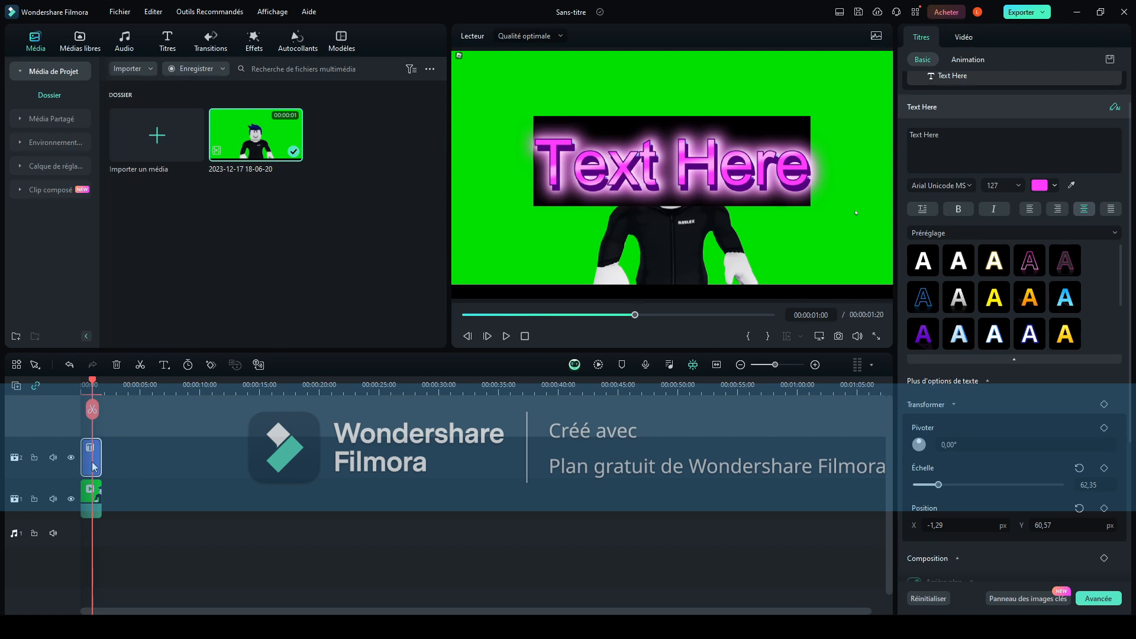
pyautogui.press('Delete')
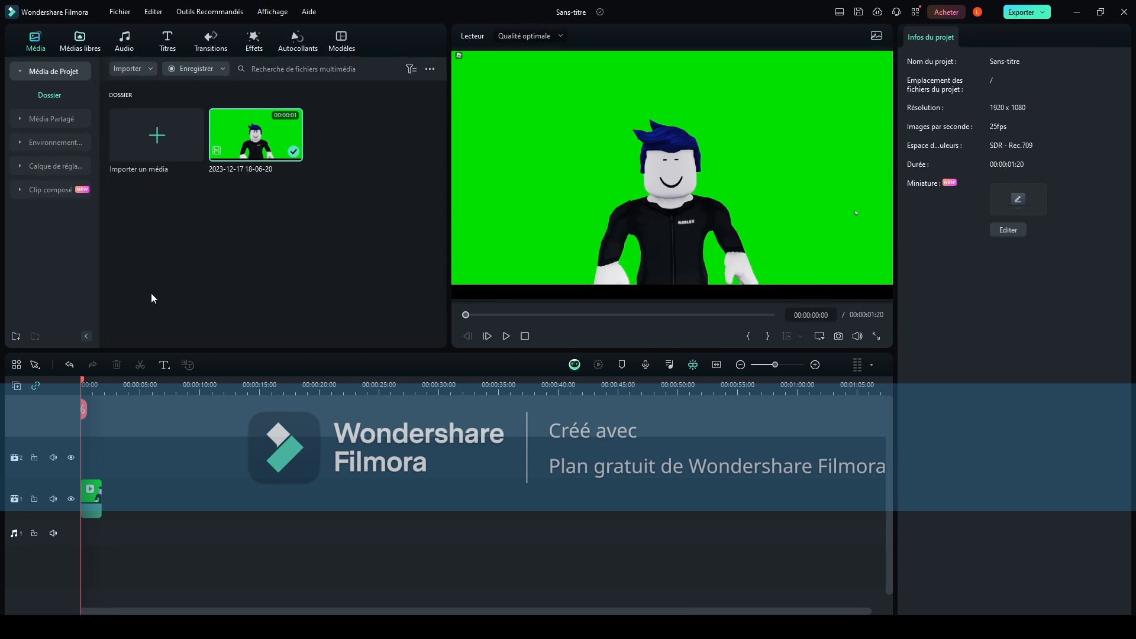
# Look through the media library's compound clip, adjustment layer and cloud storage categories.
pyautogui.click(50, 190)
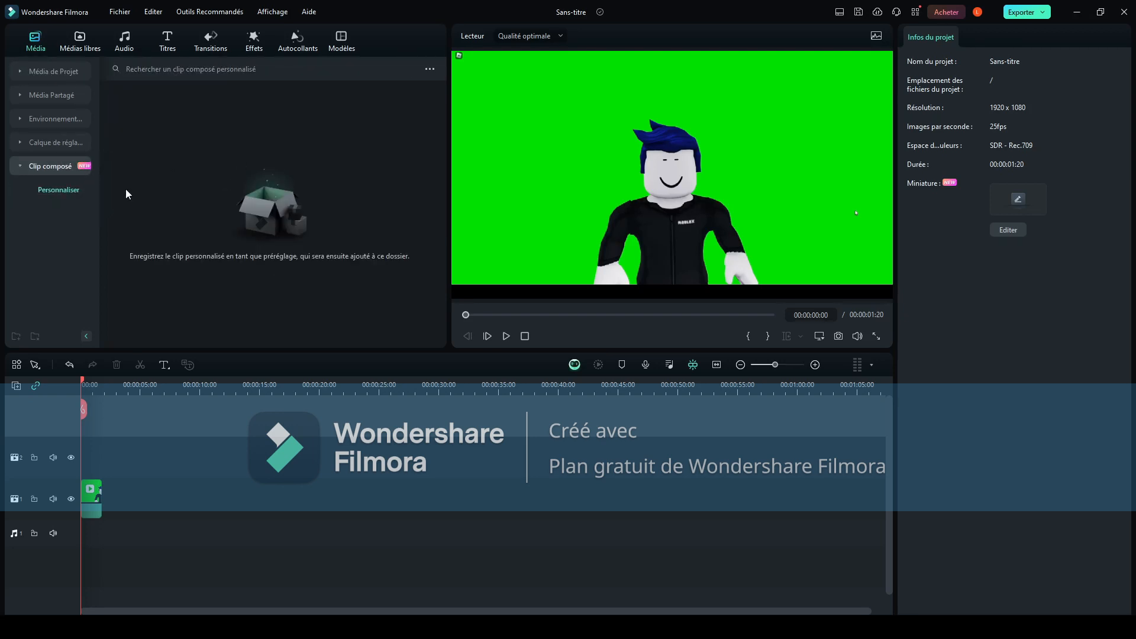
pyautogui.click(55, 142)
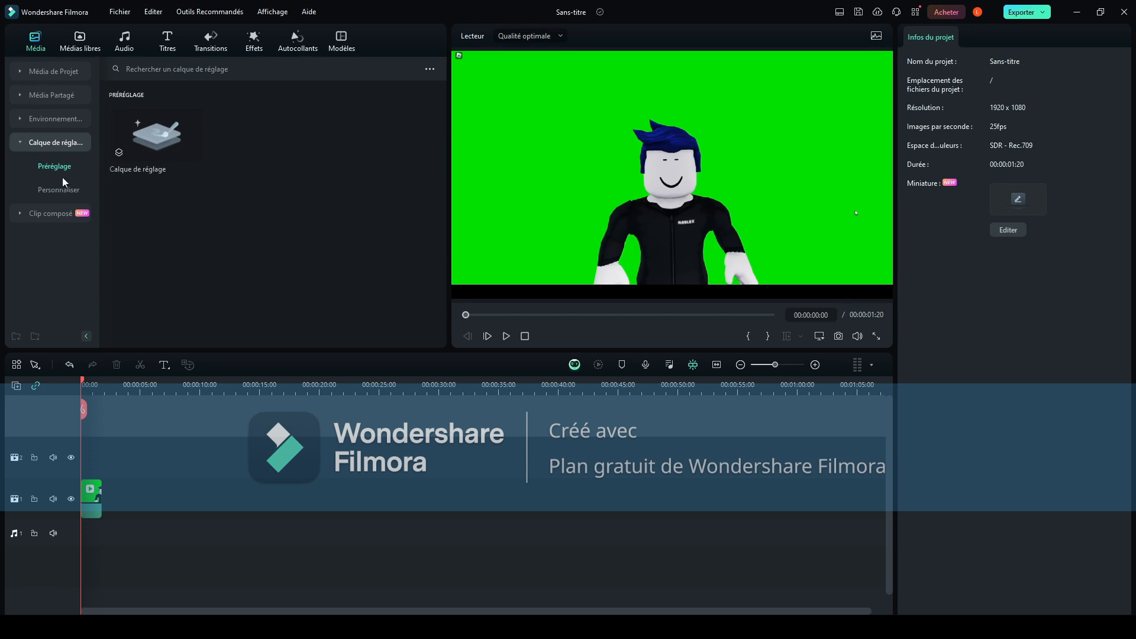
pyautogui.click(66, 116)
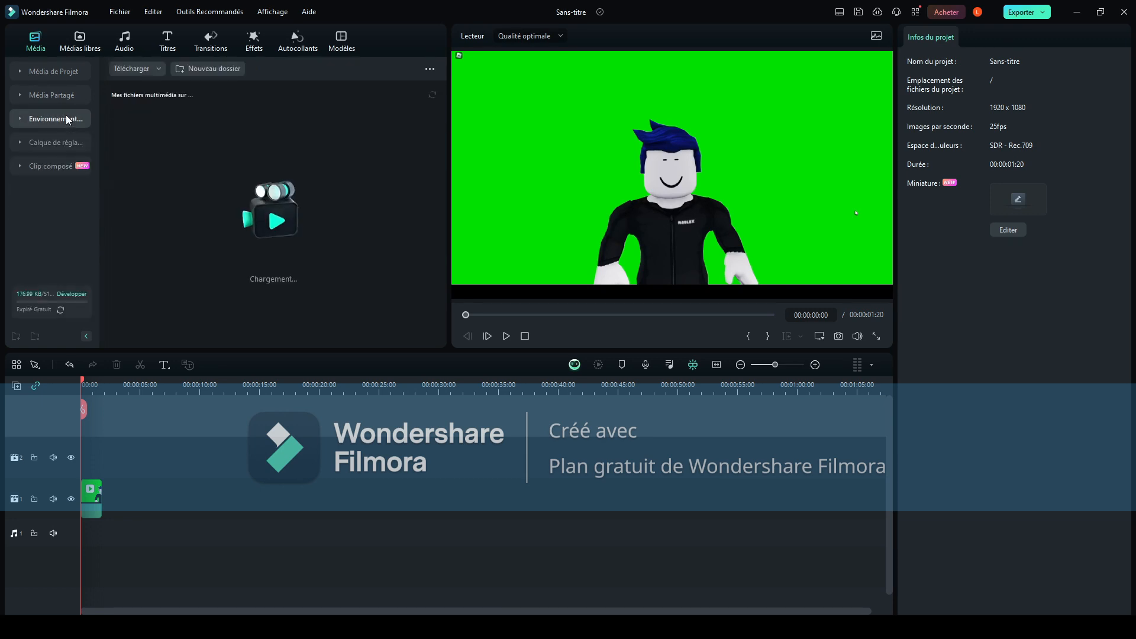
pyautogui.click(64, 73)
# Browse the partner stock media, examining the Pexels videos and the Giphy GIF collection.
pyautogui.click(80, 40)
pyautogui.scroll(-3, 62, 207)
pyautogui.scroll(-3, 65, 214)
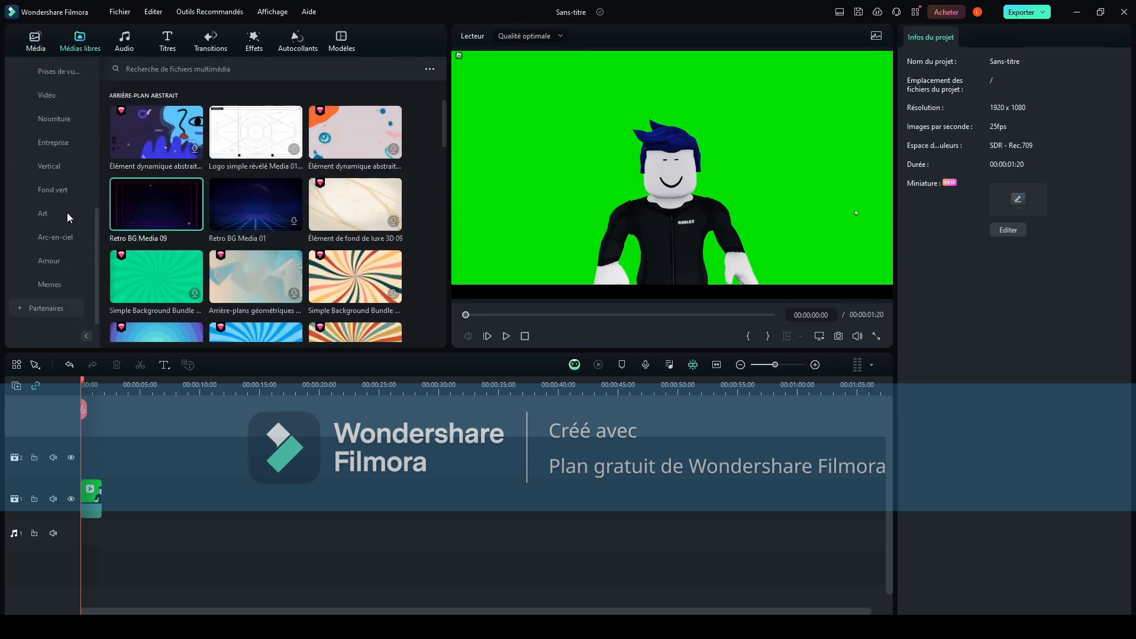
pyautogui.click(50, 311)
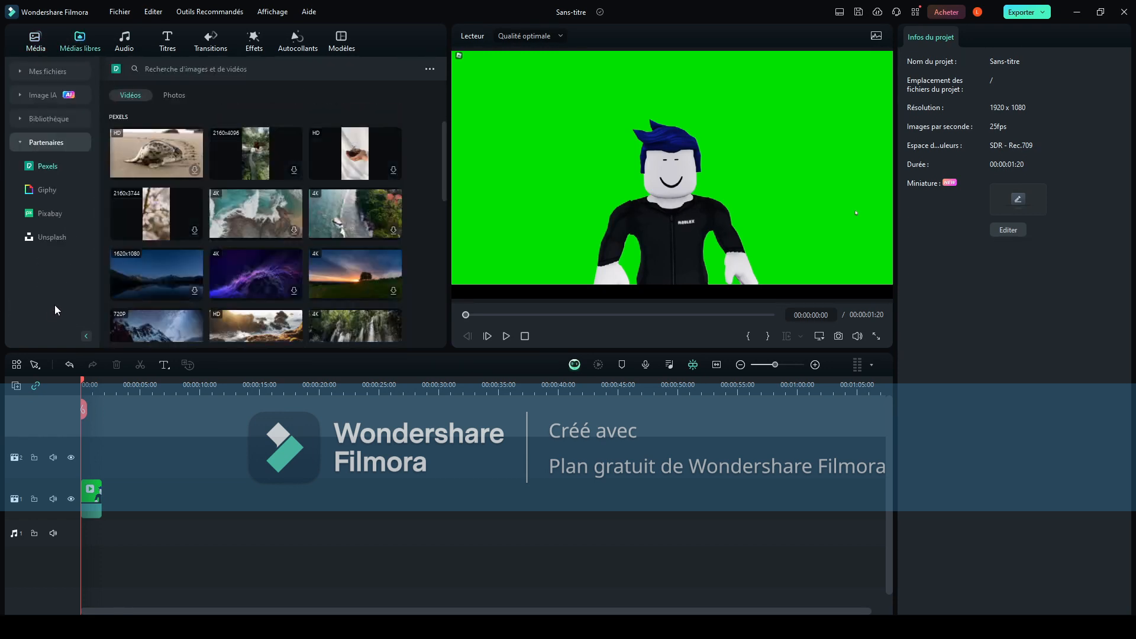
pyautogui.click(42, 190)
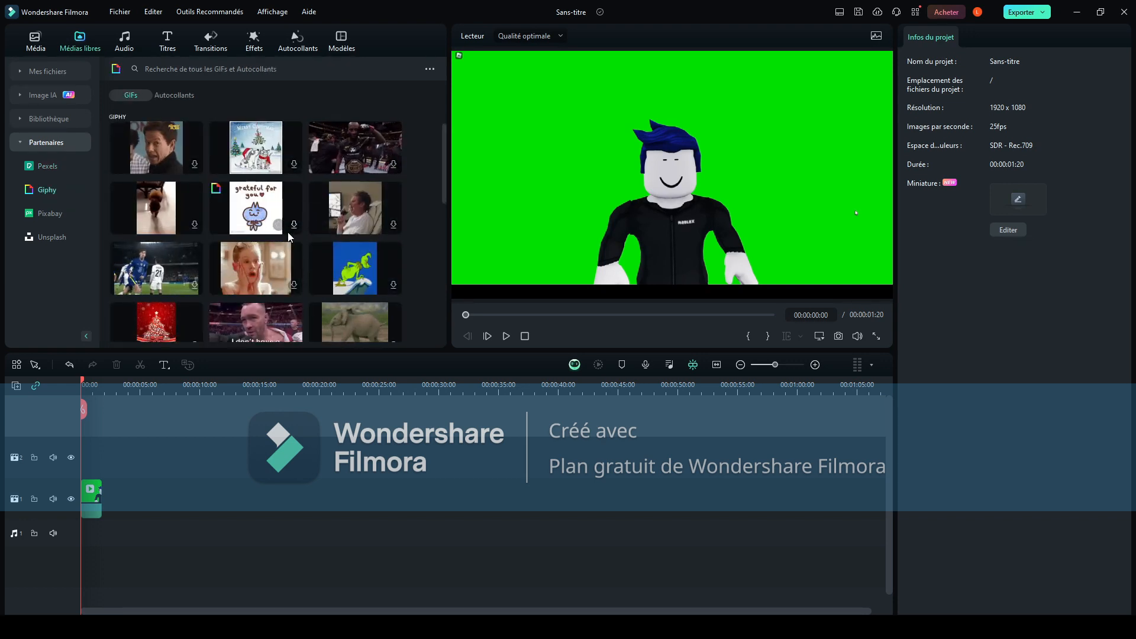
pyautogui.scroll(-2, 287, 232)
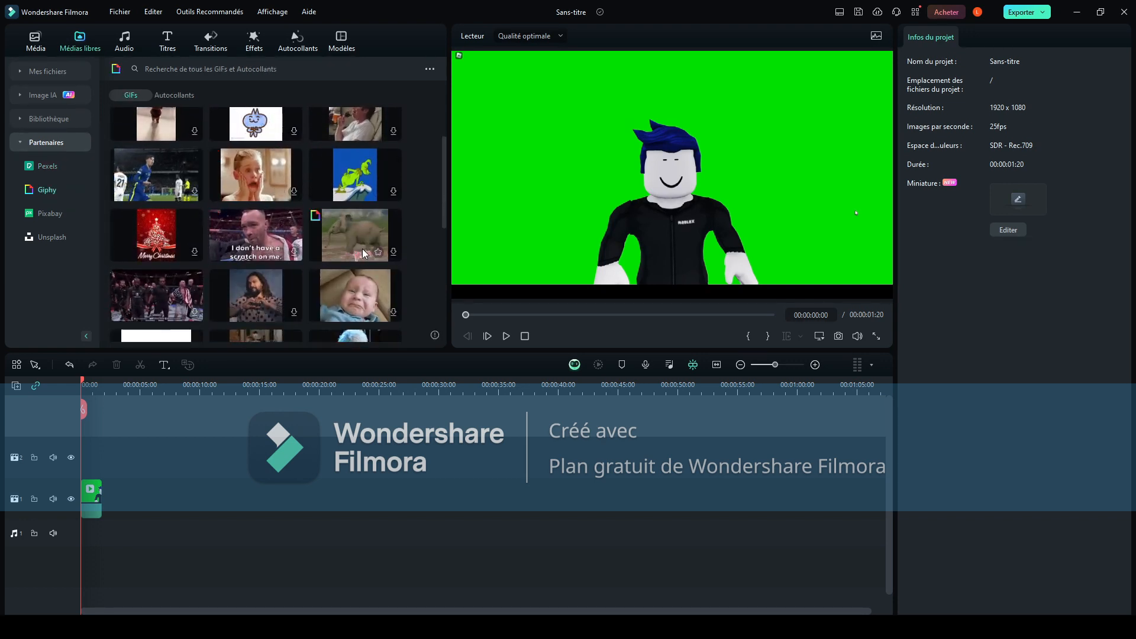
pyautogui.scroll(-2, 355, 249)
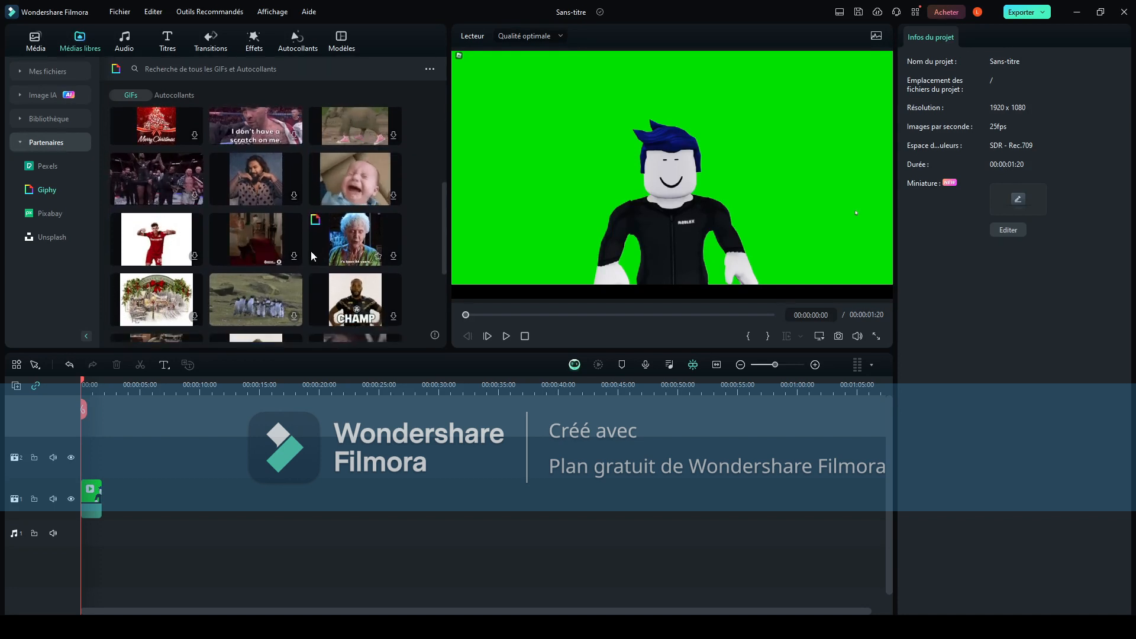
pyautogui.scroll(-3, 299, 246)
pyautogui.scroll(-3, 290, 240)
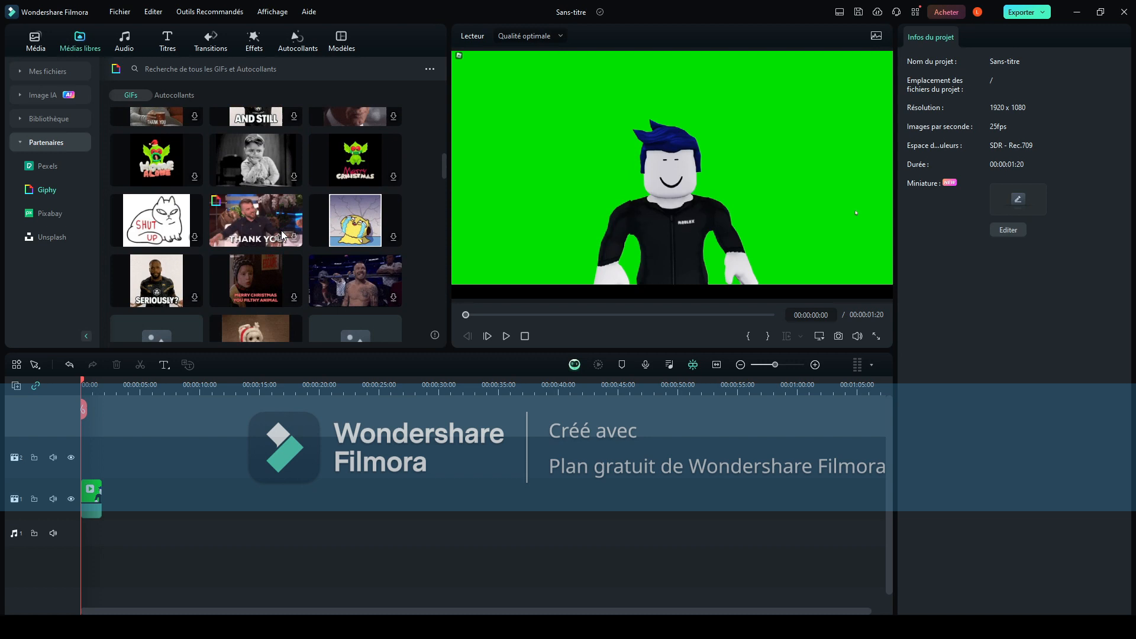
pyautogui.scroll(-1, 282, 229)
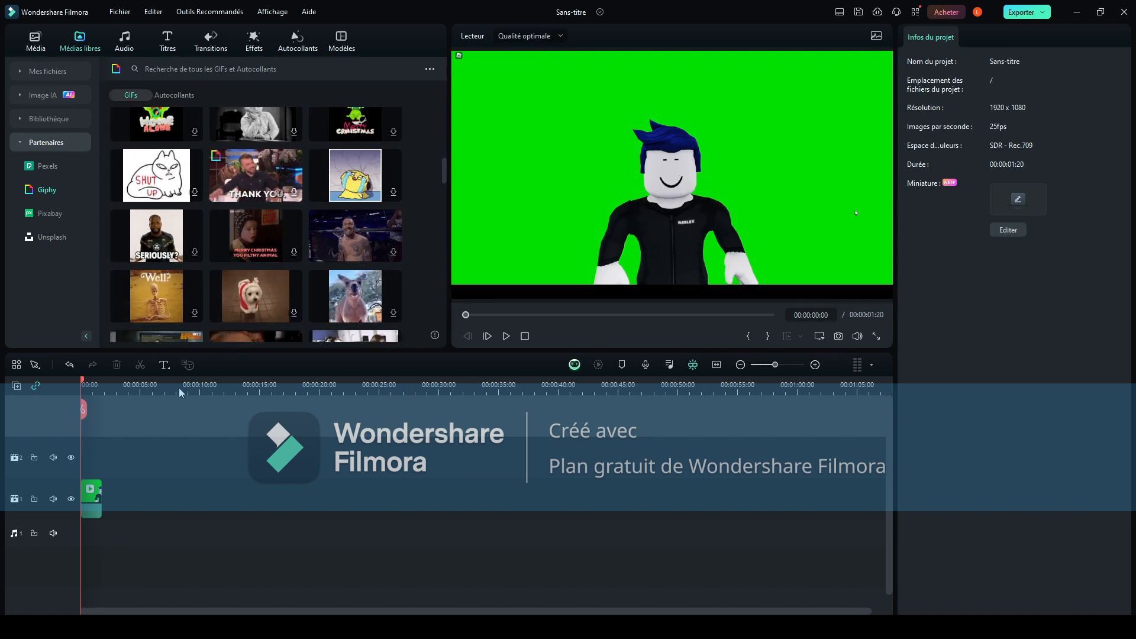
# Place the clip on the second video track with its green background keyed out, and shift the character toward the frame's lower left.
pyautogui.moveTo(90, 491); pyautogui.dragTo(91, 456)
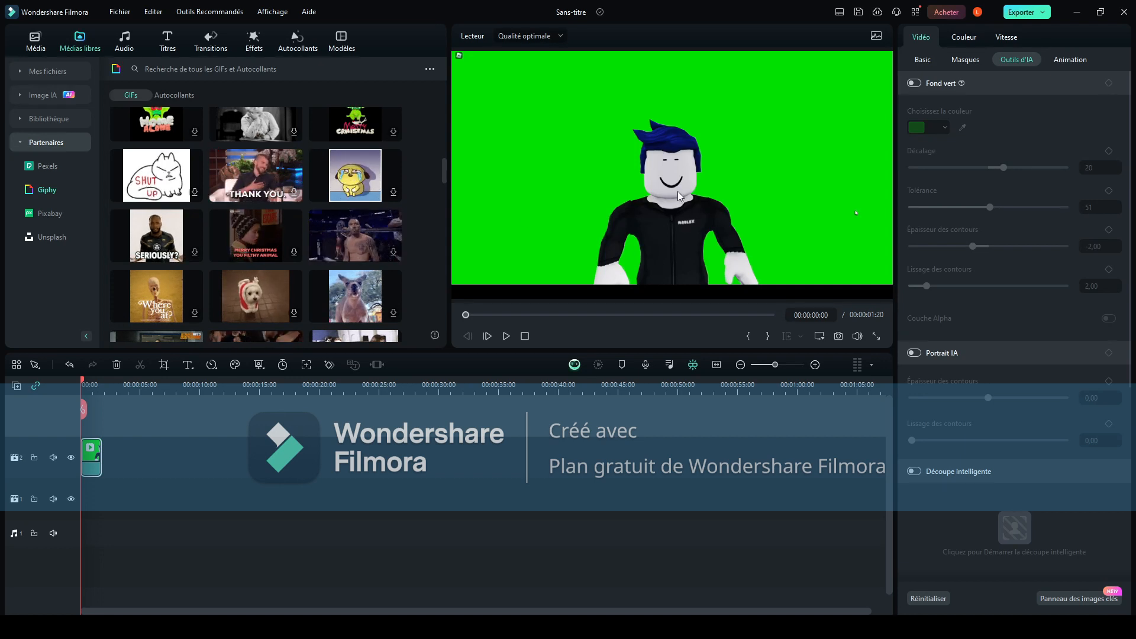
pyautogui.click(914, 83)
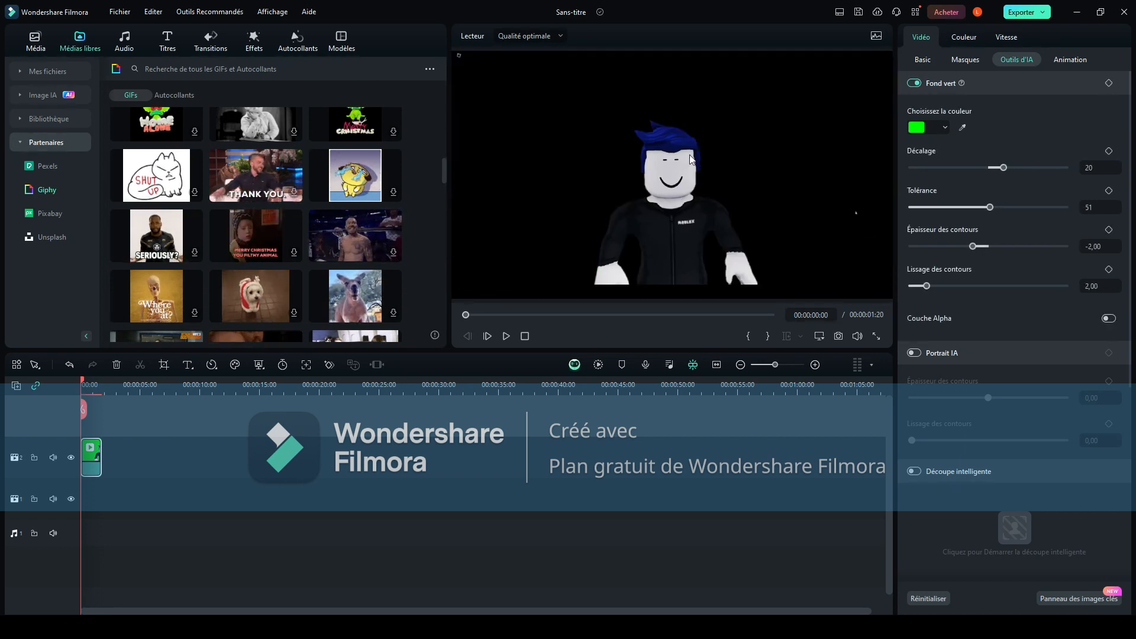
pyautogui.moveTo(690, 158); pyautogui.dragTo(580, 213)
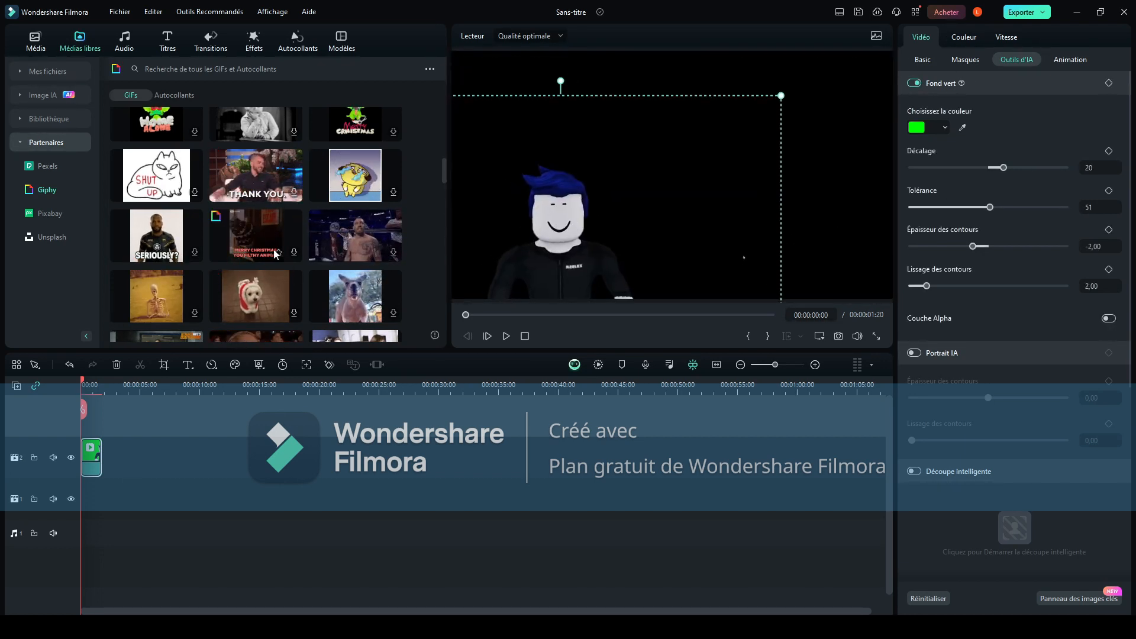
# Place the Giphy GIF of the smiling boy at a window on the first video track behind the character, and play the composite.
pyautogui.scroll(-3, 282, 260)
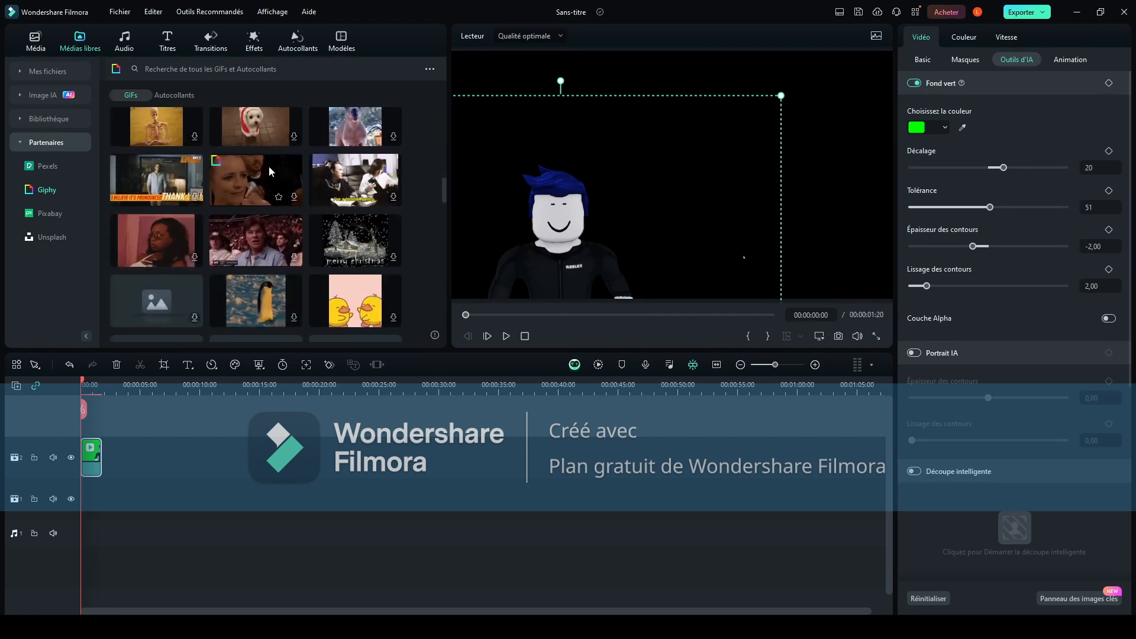
pyautogui.scroll(-1, 257, 244)
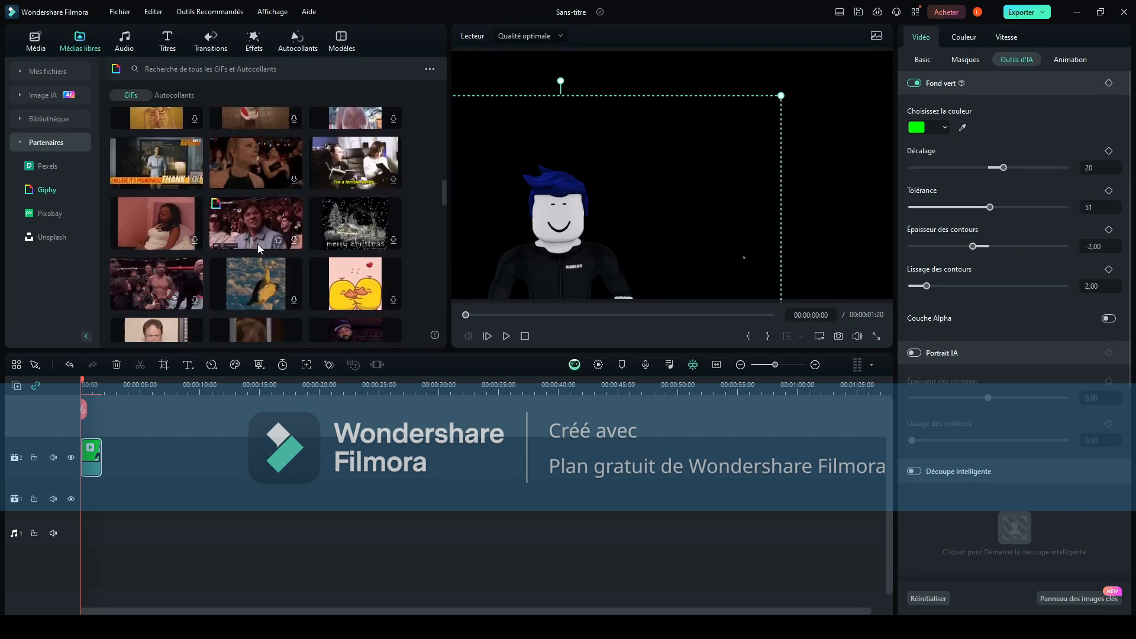
pyautogui.scroll(-2, 257, 244)
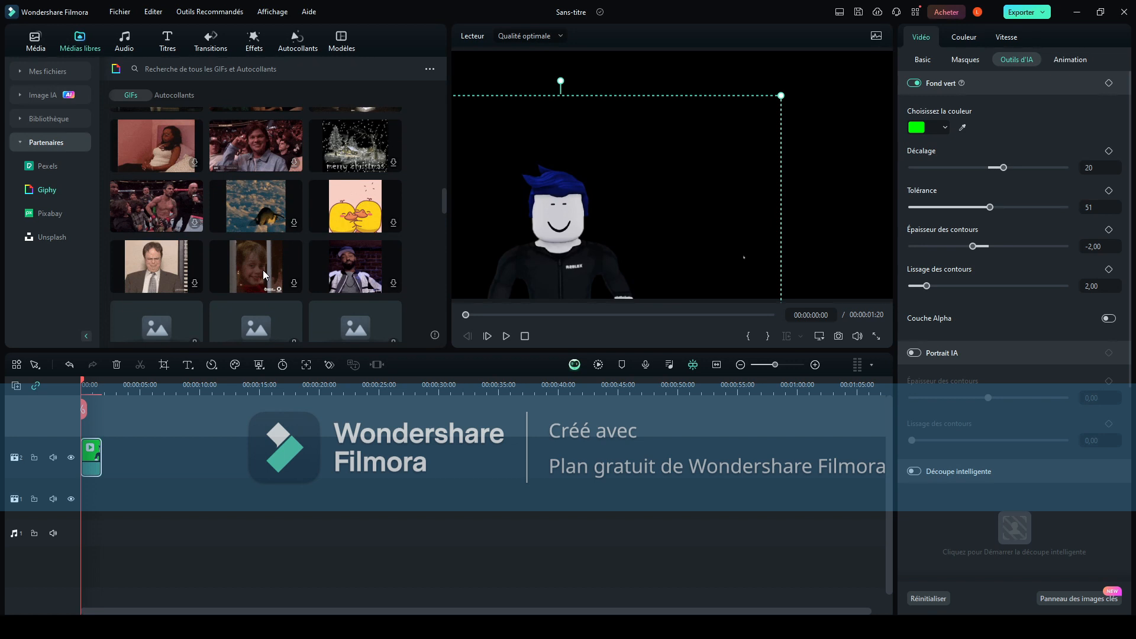
pyautogui.scroll(-2, 266, 259)
pyautogui.moveTo(255, 201); pyautogui.dragTo(89, 497)
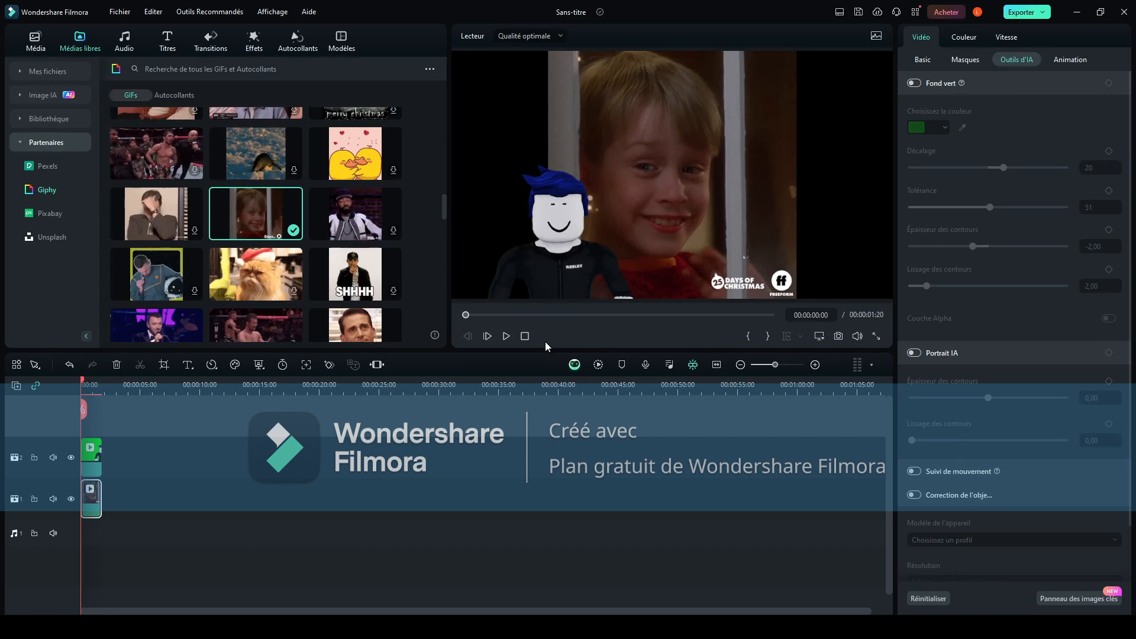
pyautogui.click(507, 336)
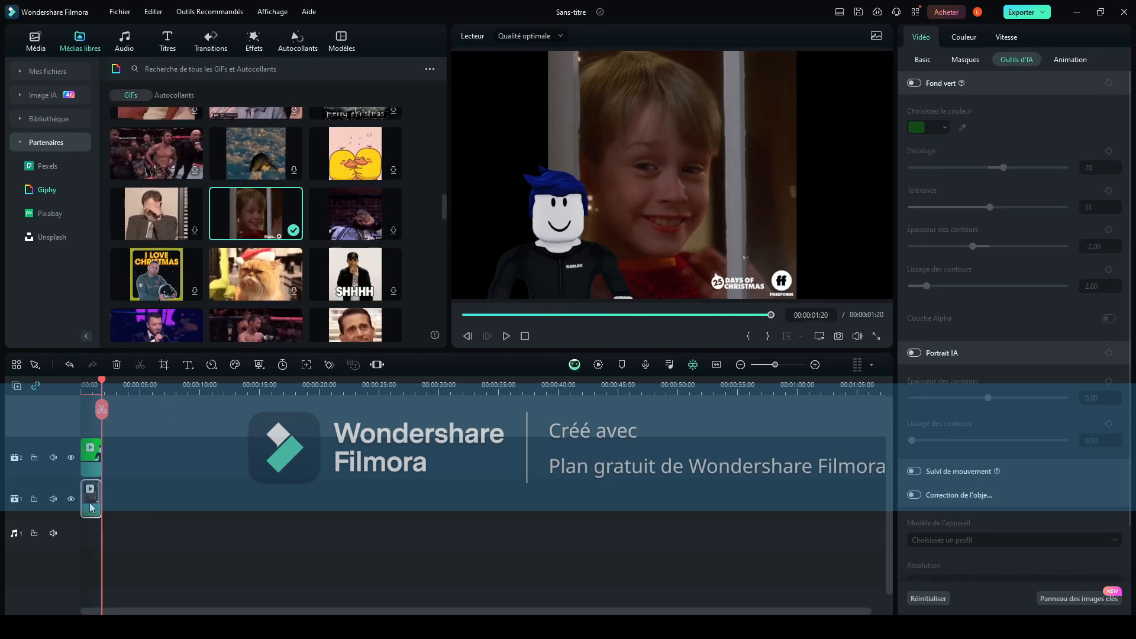
# Add the Joyeux Noël SFX Audio sound effect to the audio track, trimmed to the video clips' length, and play it back.
pyautogui.click(124, 41)
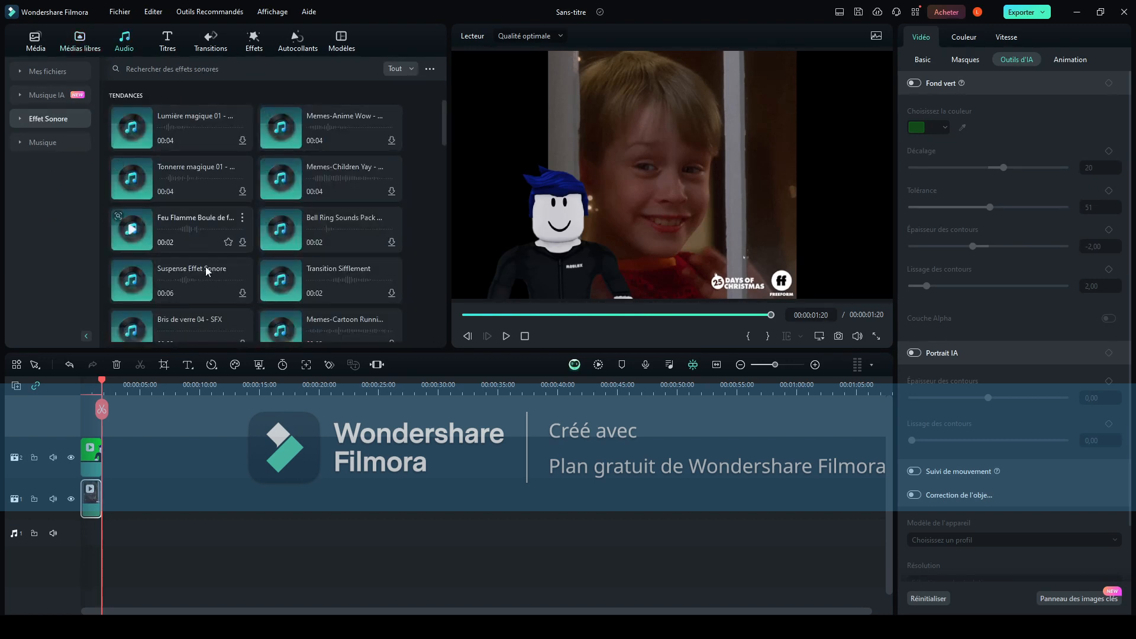
pyautogui.scroll(-2, 207, 271)
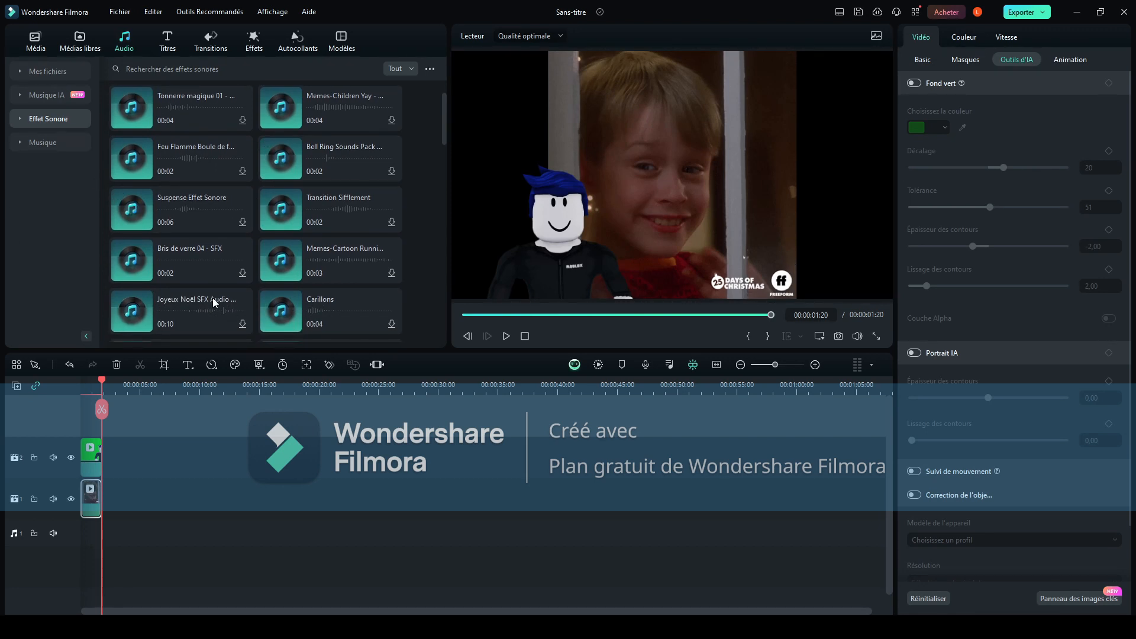
pyautogui.click(138, 314)
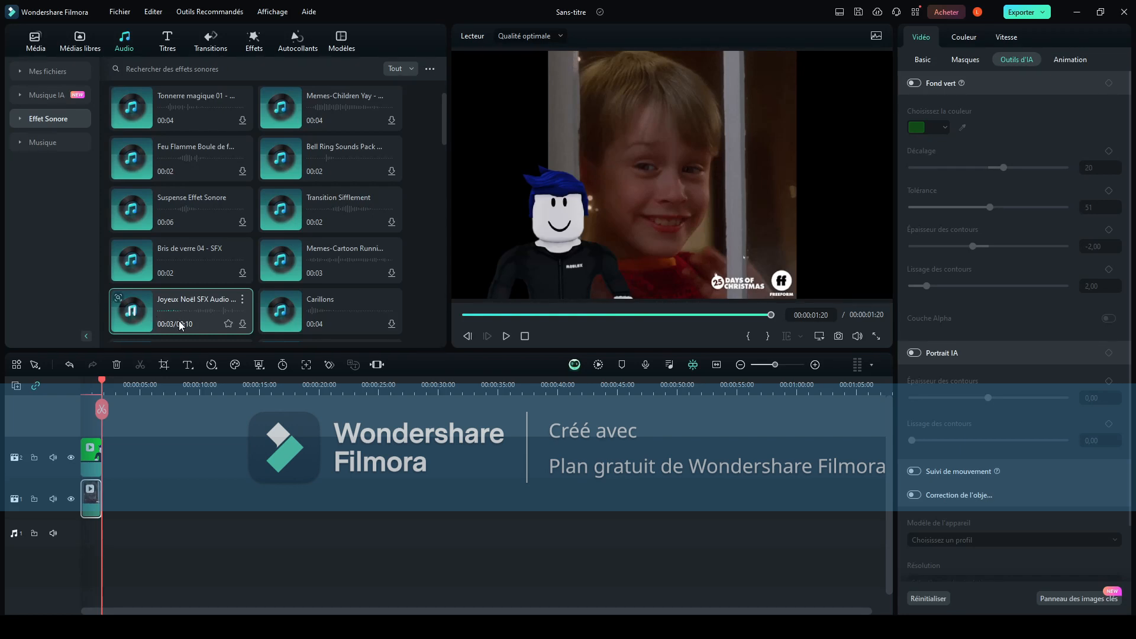
pyautogui.moveTo(173, 318); pyautogui.dragTo(143, 535)
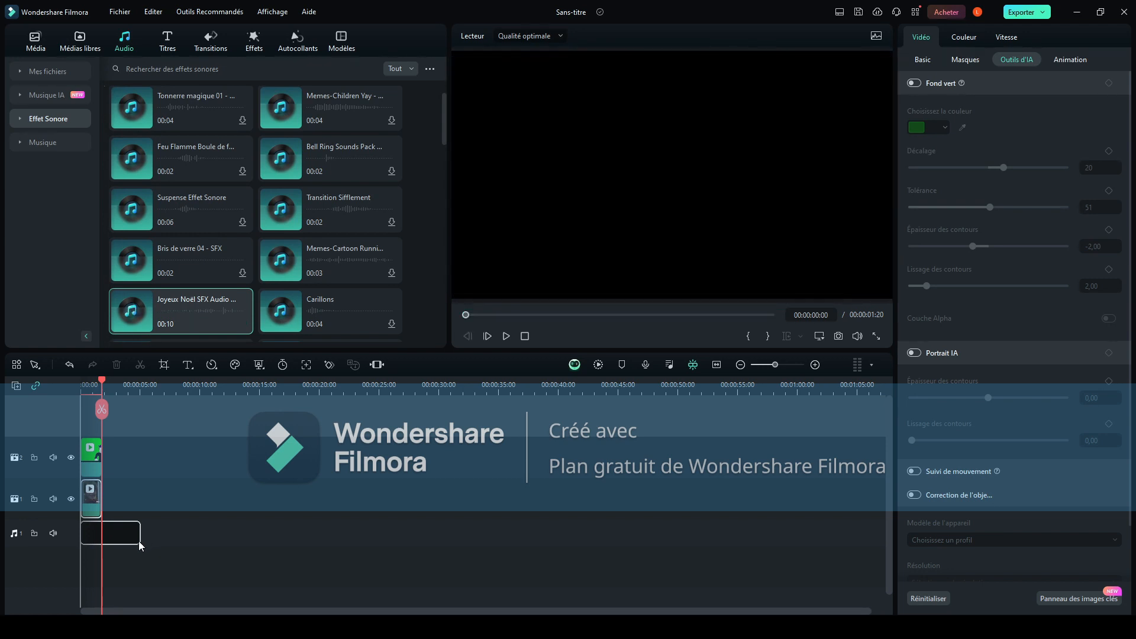
pyautogui.moveTo(209, 536); pyautogui.dragTo(102, 533)
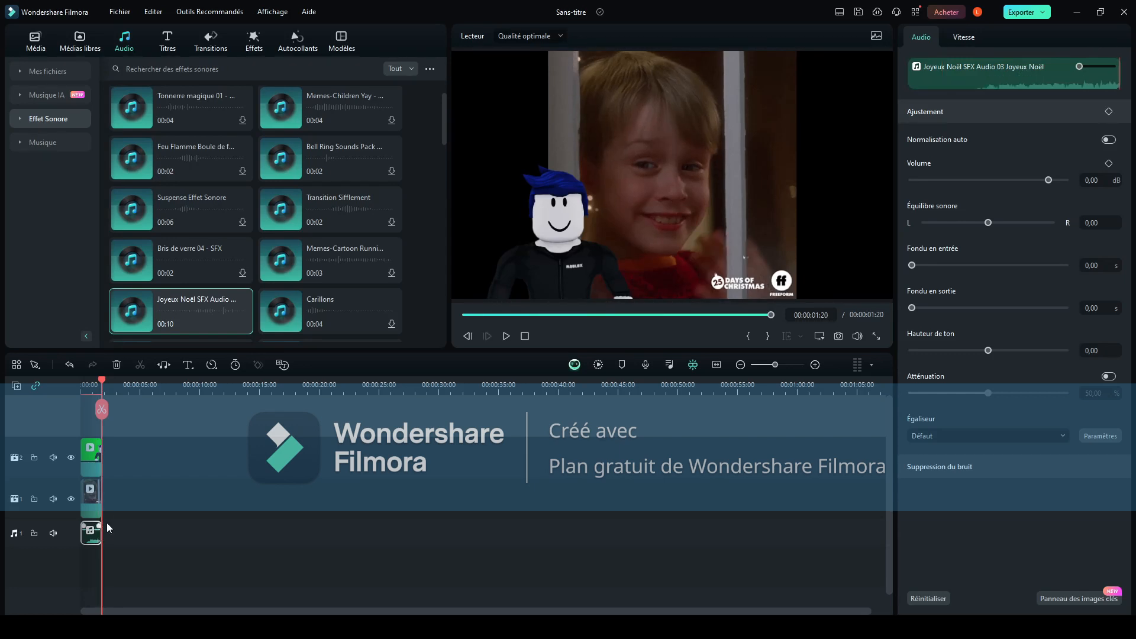
pyautogui.click(524, 335)
pyautogui.click(506, 336)
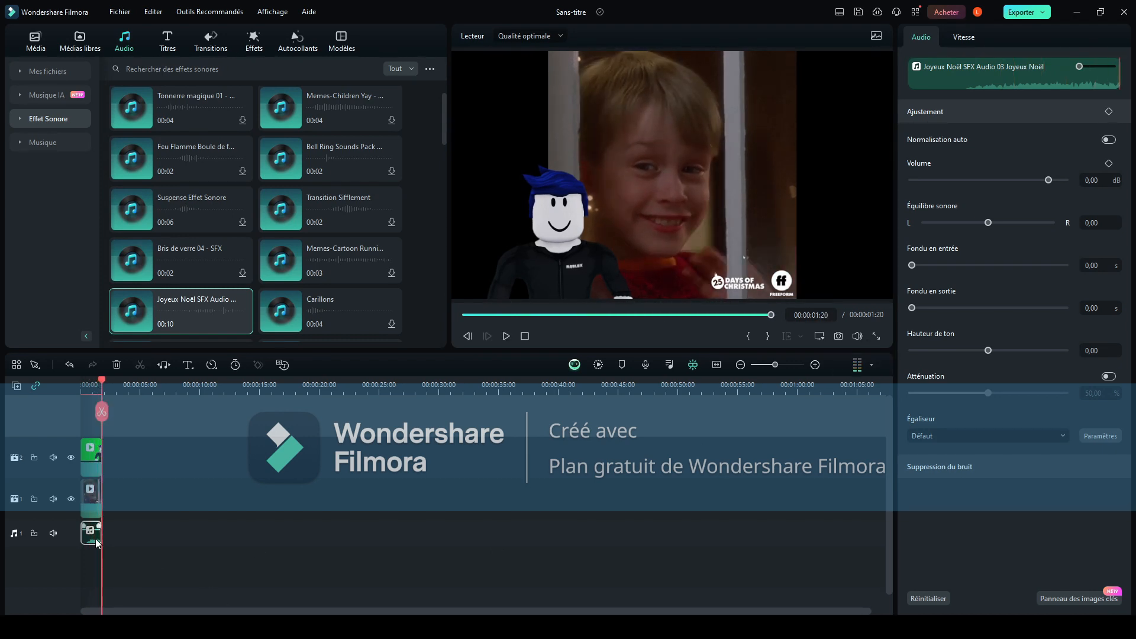
# Cut away the sound effect's opening up to 00:00:03:24 and trim the remaining audio to the video clips' length.
pyautogui.moveTo(98, 544); pyautogui.dragTo(254, 548)
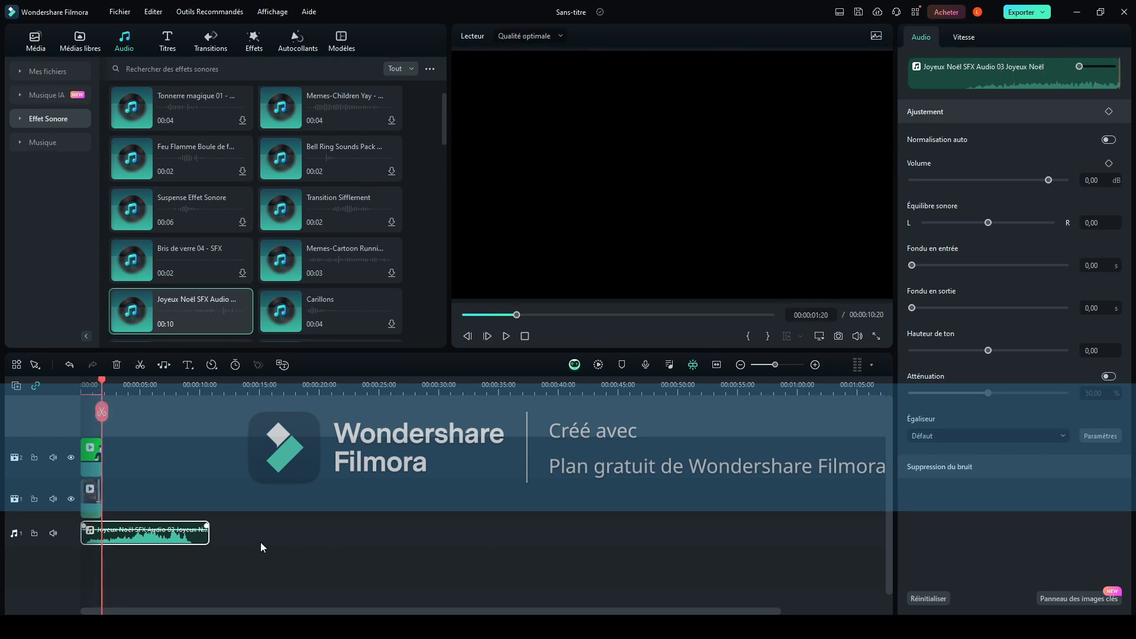
pyautogui.moveTo(107, 413); pyautogui.dragTo(128, 419)
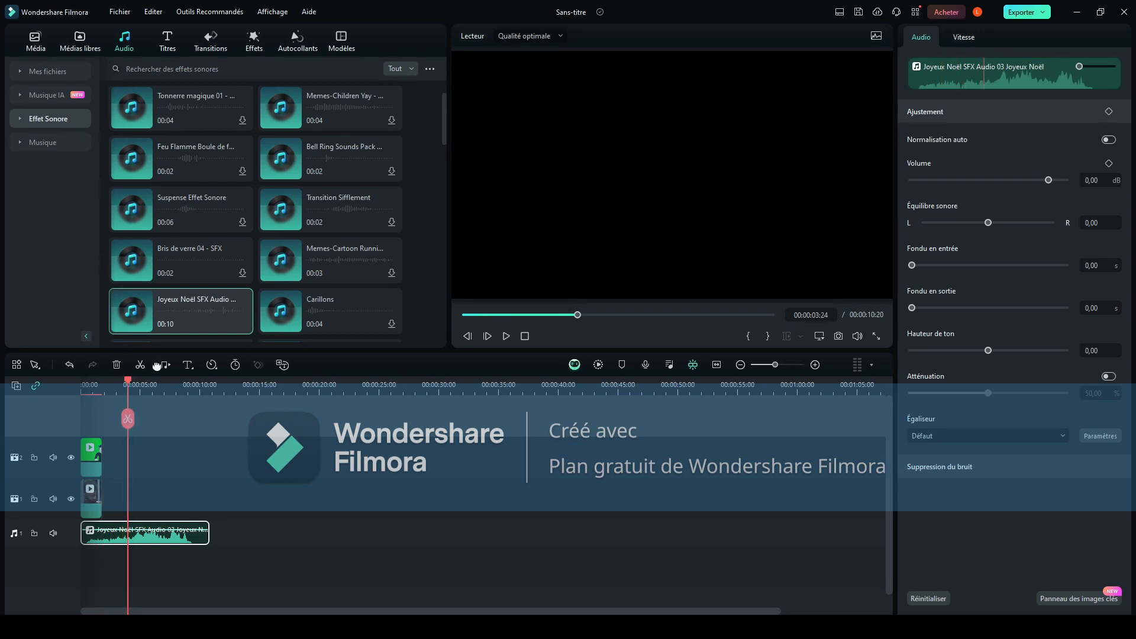
pyautogui.click(127, 419)
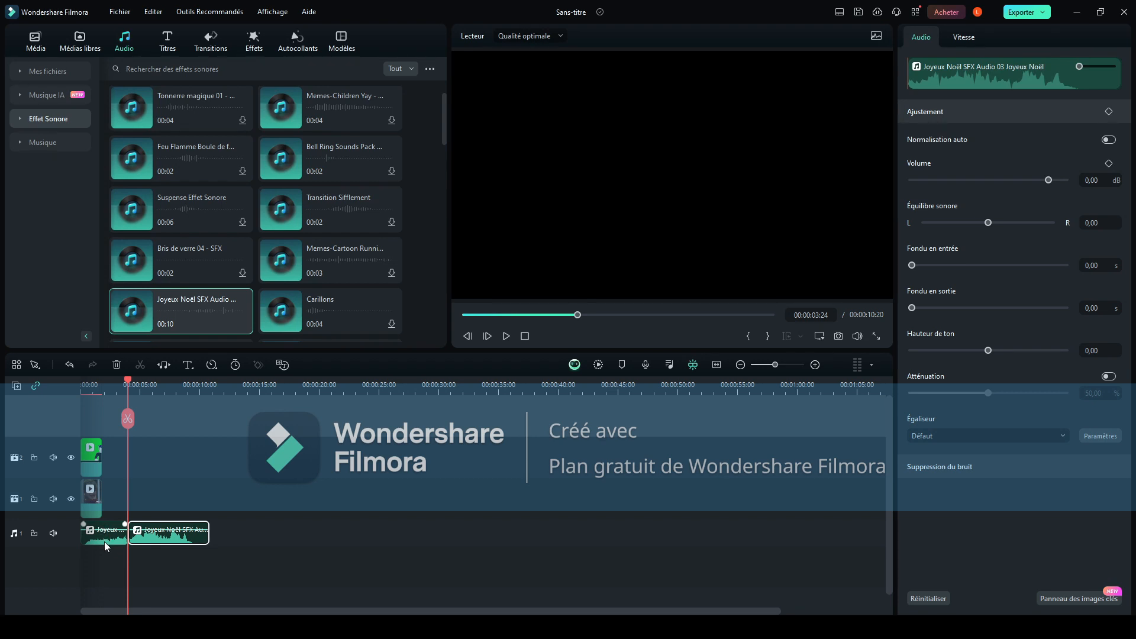
pyautogui.click(104, 542)
pyautogui.click(117, 364)
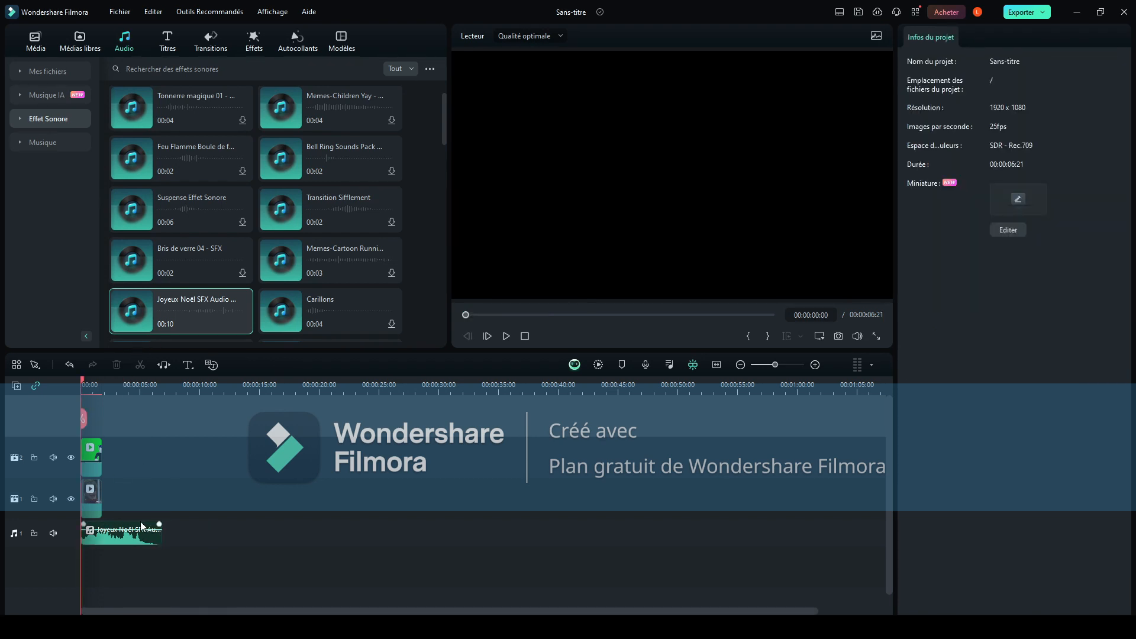
pyautogui.moveTo(151, 540); pyautogui.dragTo(102, 539)
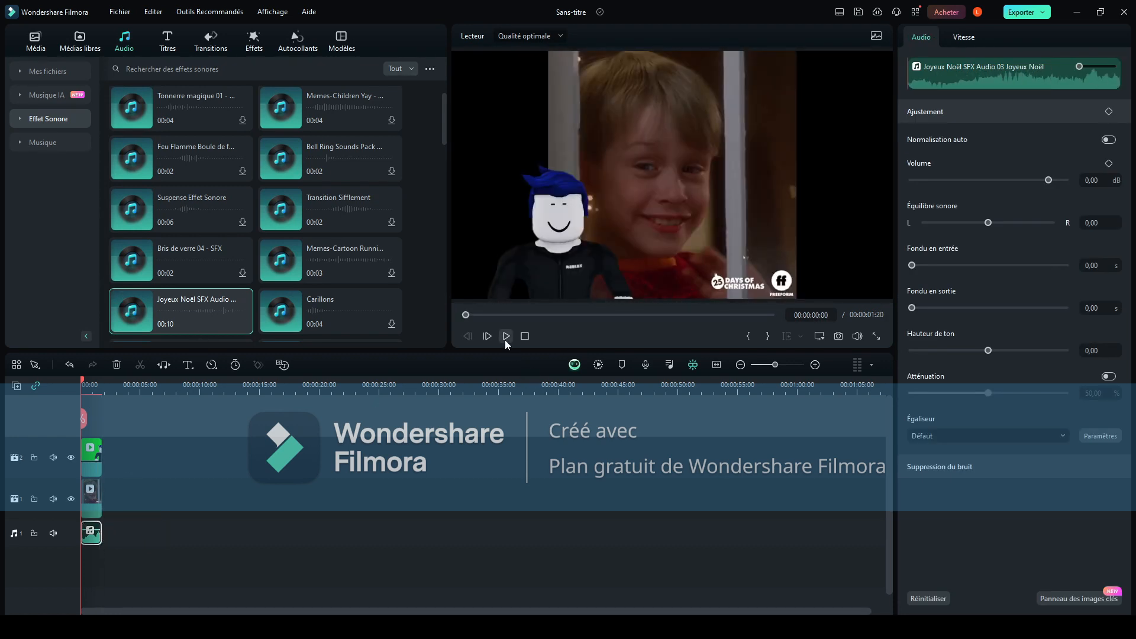
pyautogui.click(506, 336)
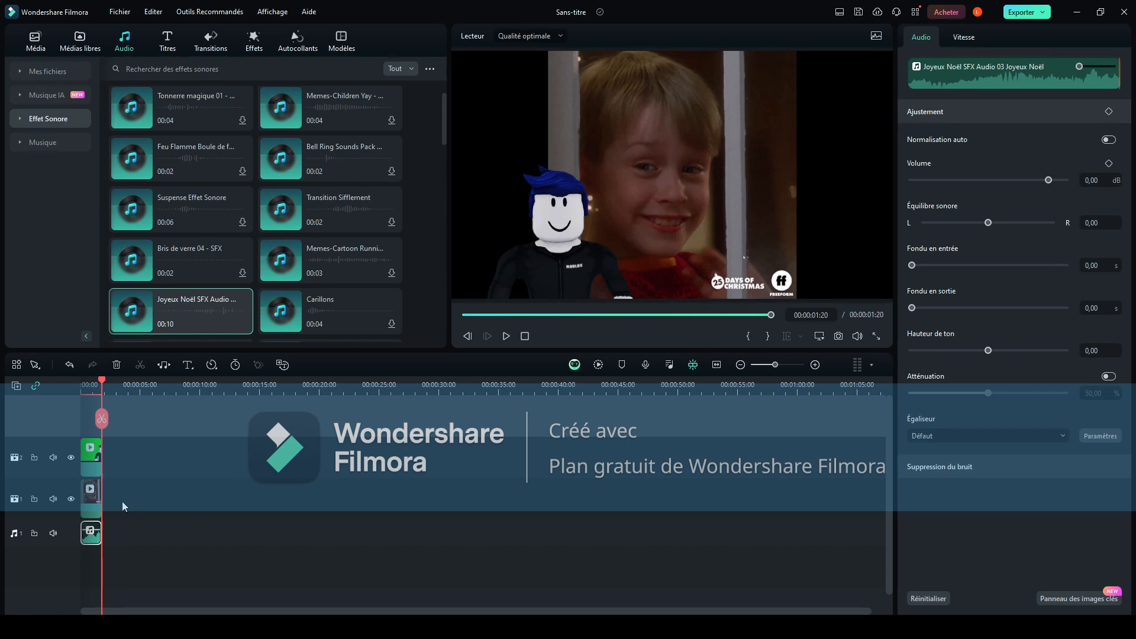
# Delete the GIF and the sound effect, and return the character clip to the first video track with its green background and centred position restored.
pyautogui.click(90, 492)
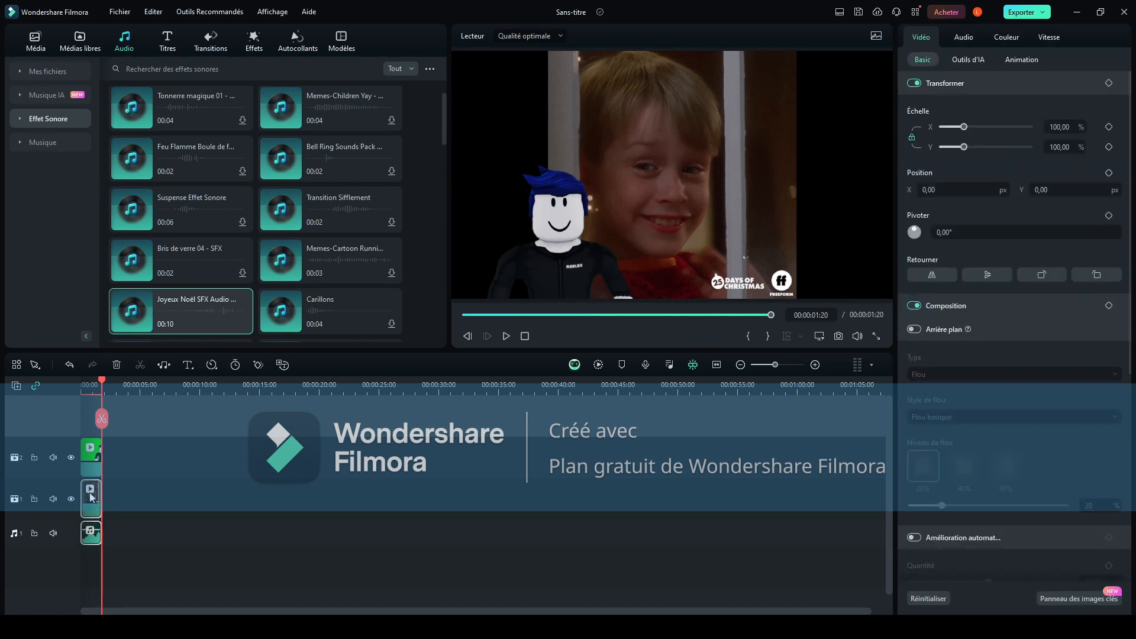
pyautogui.click(117, 364)
pyautogui.click(95, 459)
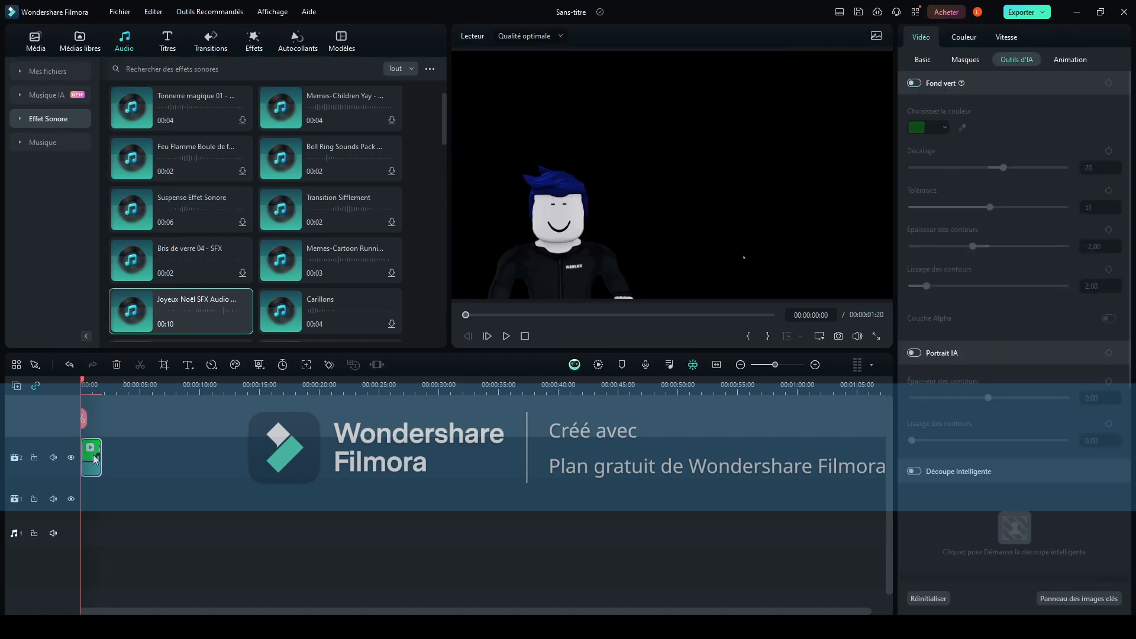
pyautogui.moveTo(94, 459); pyautogui.dragTo(94, 500)
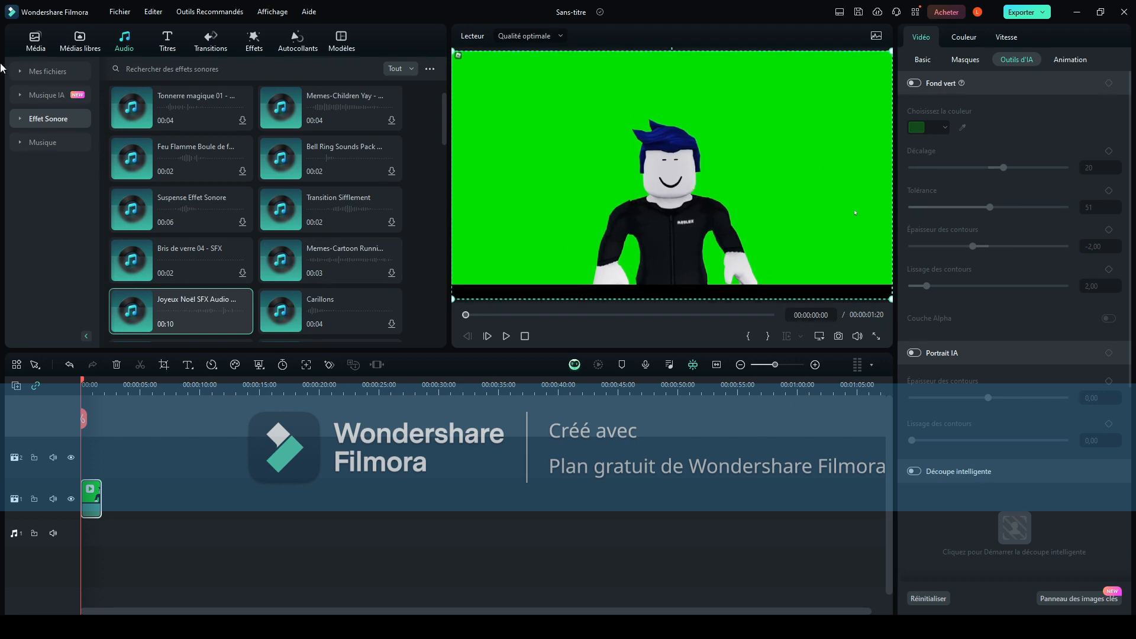
# Look through the clip's AI tools, briefly switching the smart cutout on and off.
pyautogui.click(33, 55)
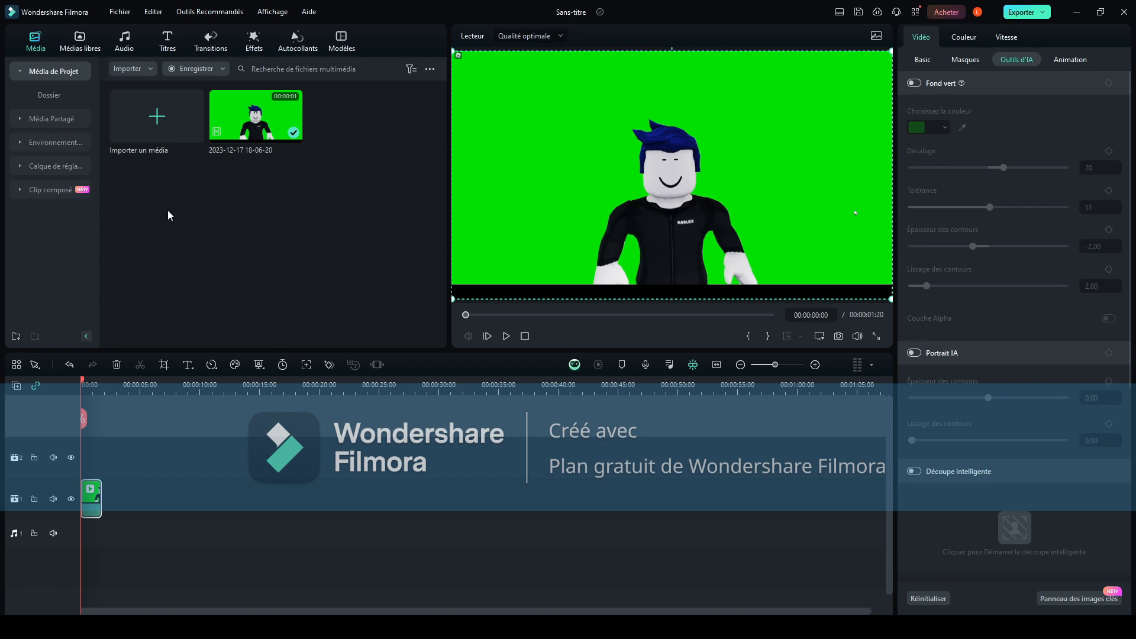
pyautogui.scroll(-5, 952, 550)
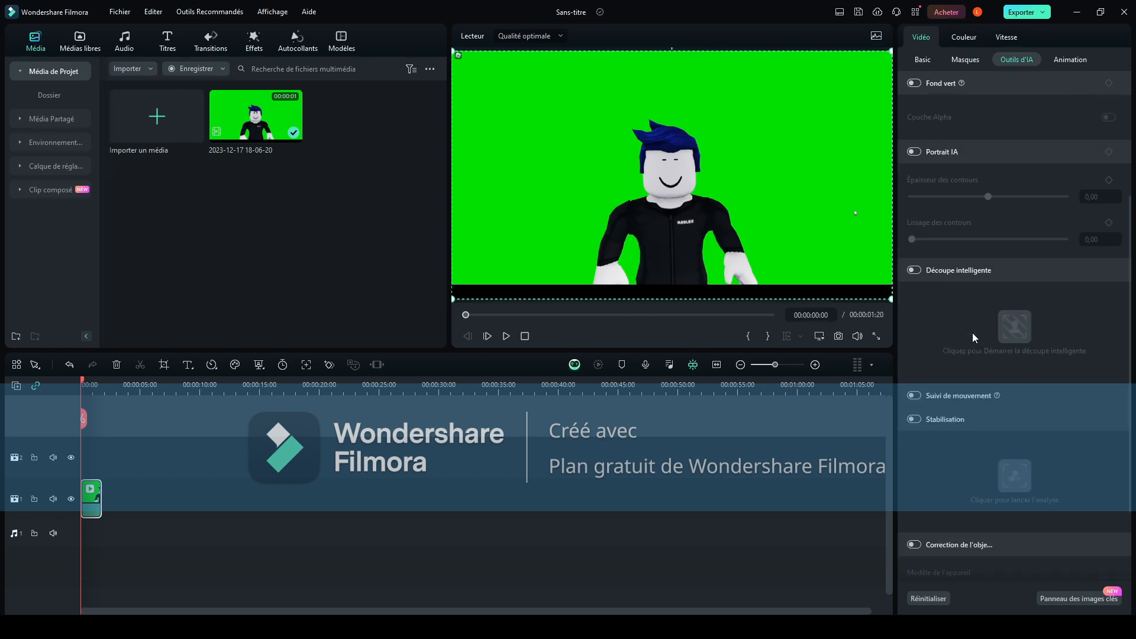
pyautogui.click(914, 176)
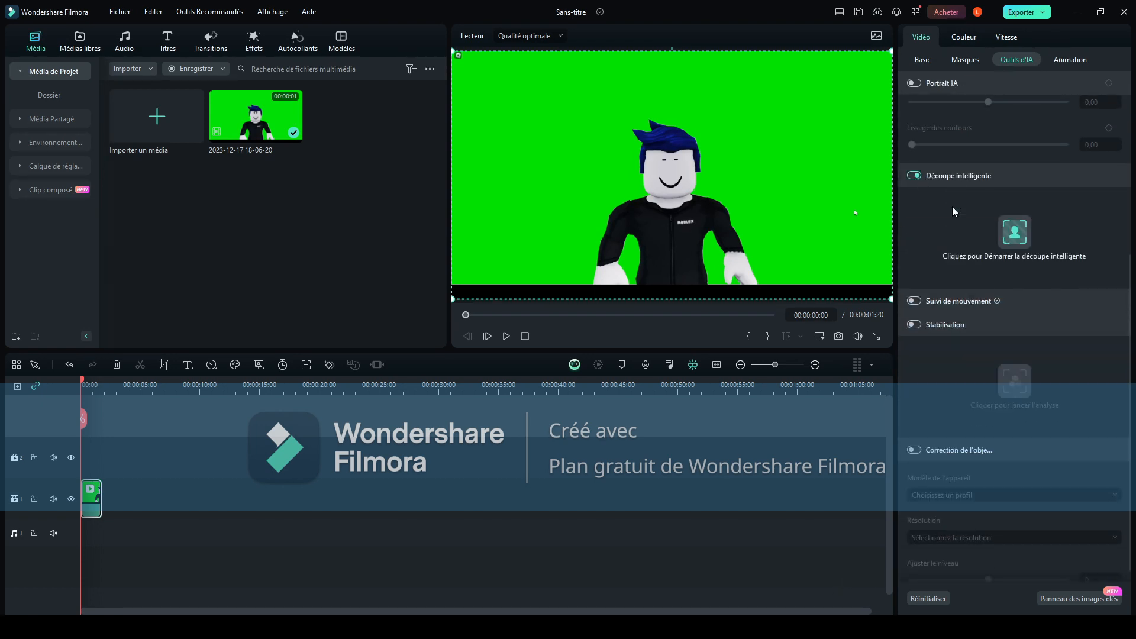
pyautogui.click(914, 176)
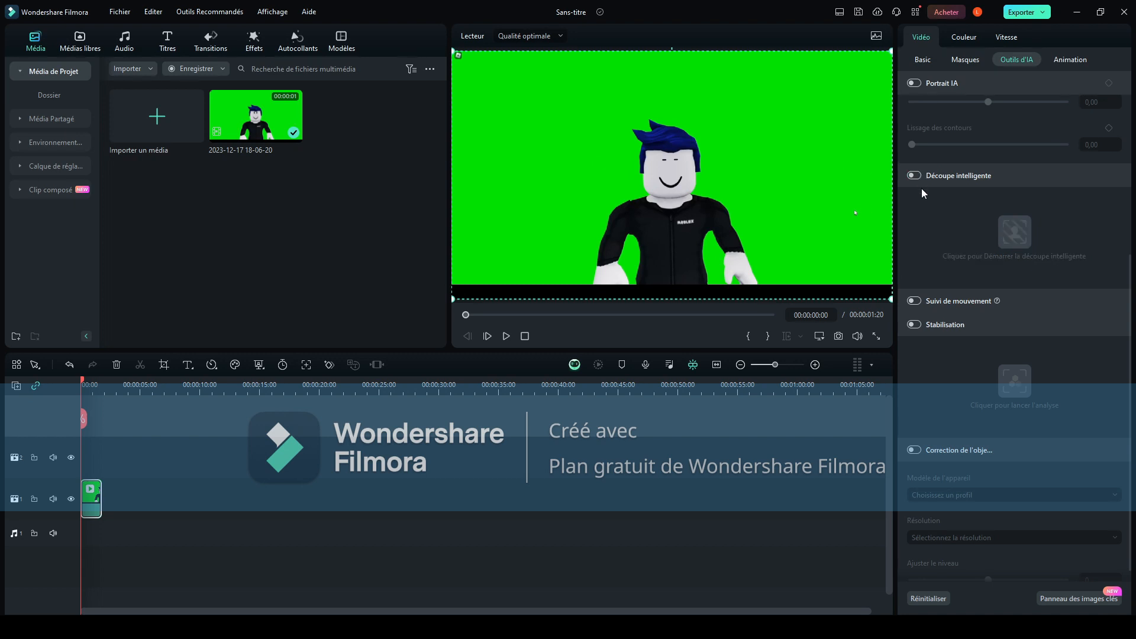
pyautogui.scroll(-1, 925, 194)
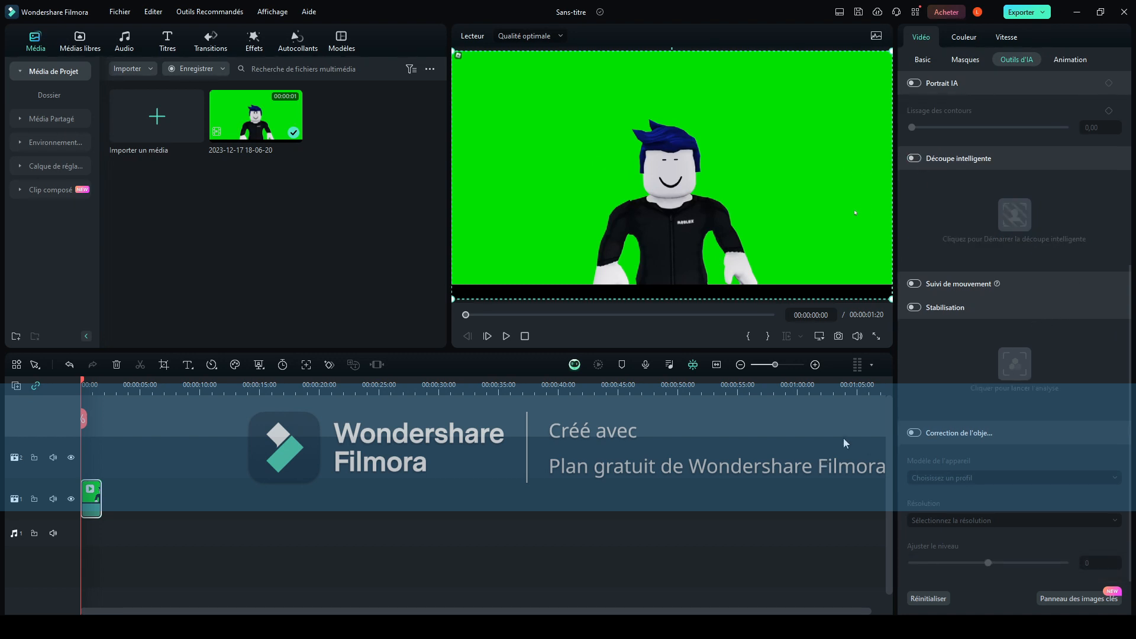
pyautogui.scroll(1, 941, 290)
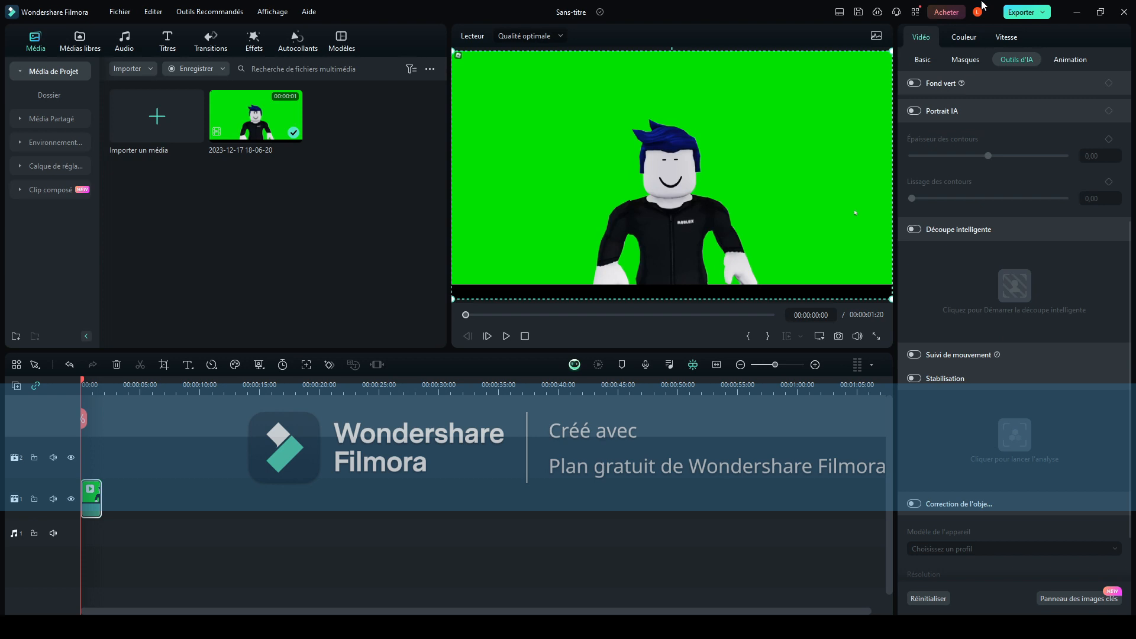
# Try a single-line mask on the clip, rotated to about -175° with 100% blur intensity, and remove it.
pyautogui.click(956, 60)
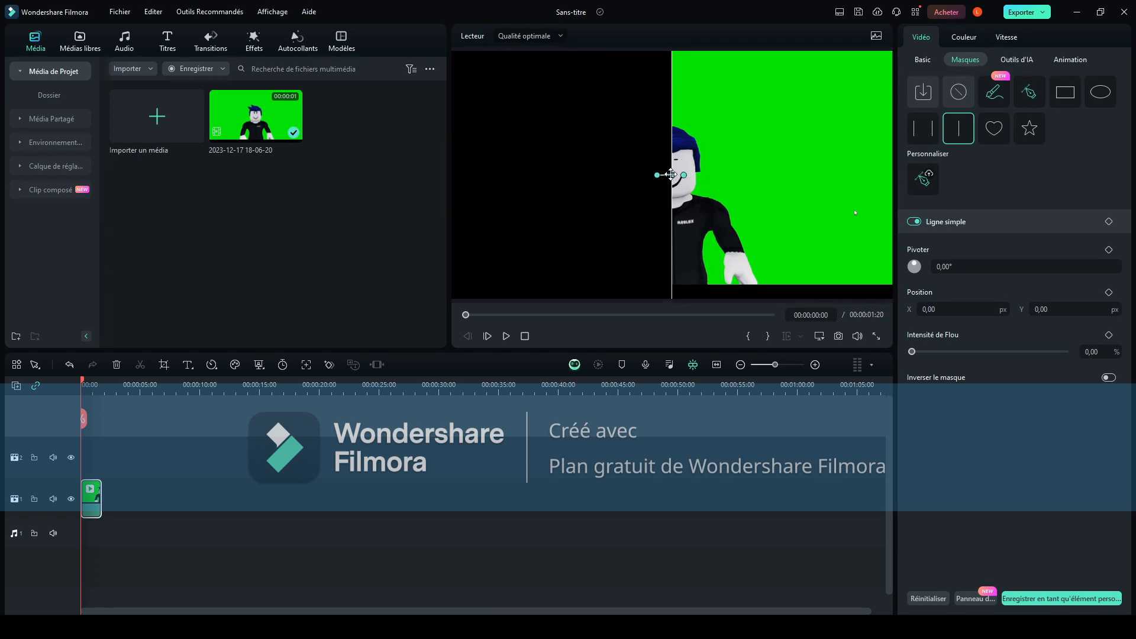
pyautogui.moveTo(671, 176); pyautogui.dragTo(644, 174)
pyautogui.moveTo(564, 167); pyautogui.dragTo(631, 186)
pyautogui.moveTo(560, 174); pyautogui.dragTo(616, 175)
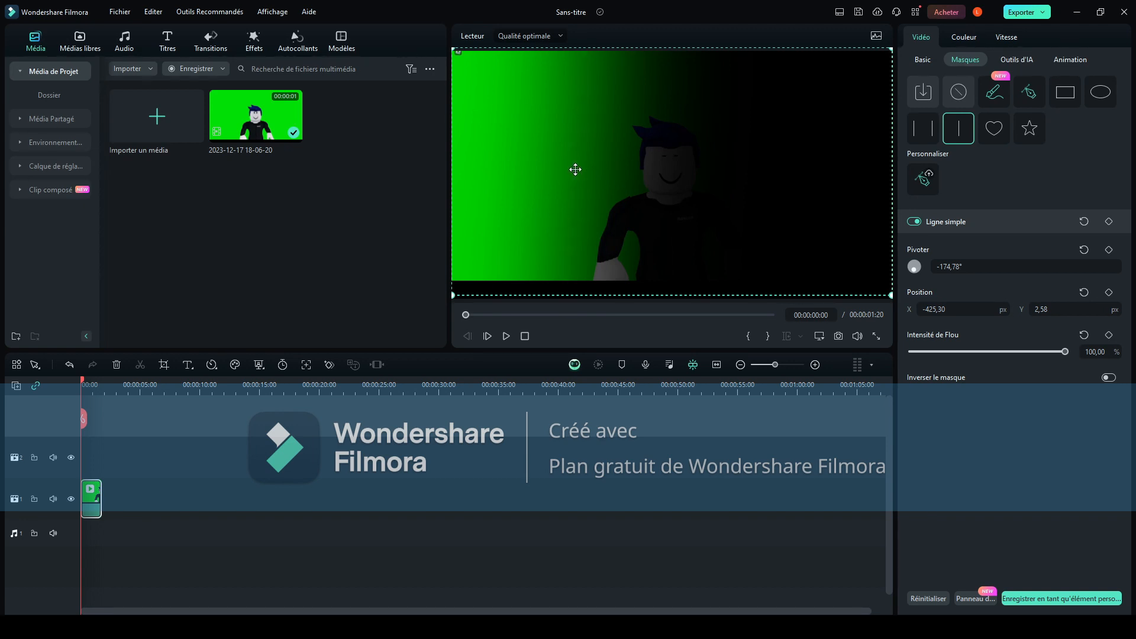
pyautogui.moveTo(574, 170)
pyautogui.mouseDown()
pyautogui.moveTo(535, 162)
pyautogui.moveTo(573, 175)
pyautogui.mouseUp()
pyautogui.click(959, 92)
# Isolate the character's head with a circle mask at 0.32 scale, key out the green background, and play the result.
pyautogui.moveTo(620, 206); pyautogui.dragTo(623, 214)
pyautogui.click(1101, 91)
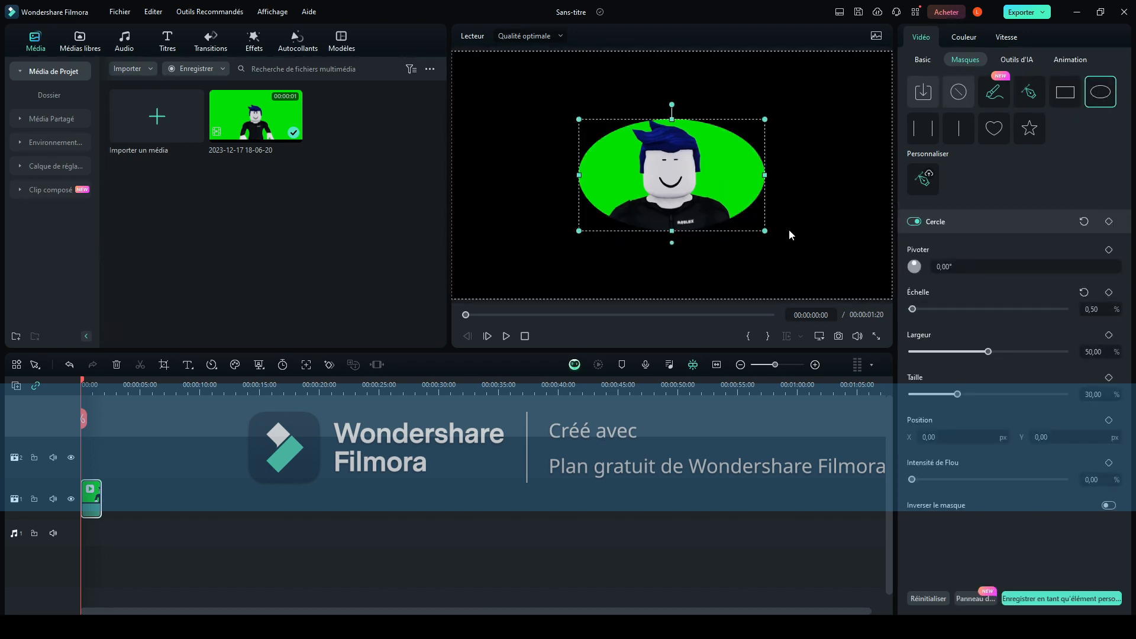
pyautogui.moveTo(766, 232); pyautogui.dragTo(709, 169)
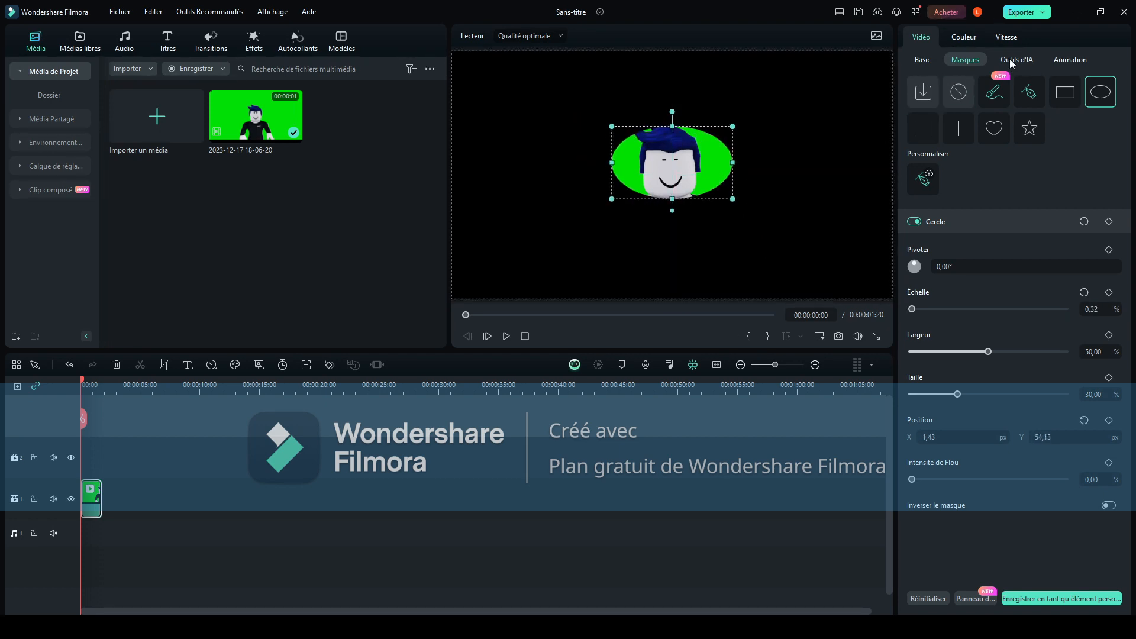
pyautogui.click(1011, 62)
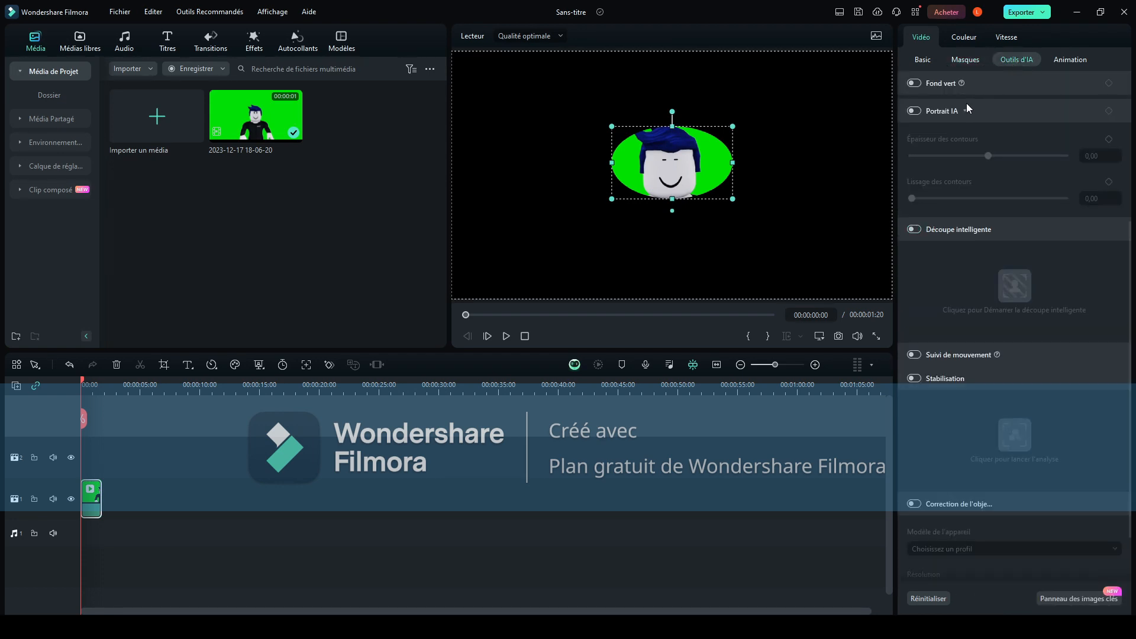
pyautogui.click(915, 83)
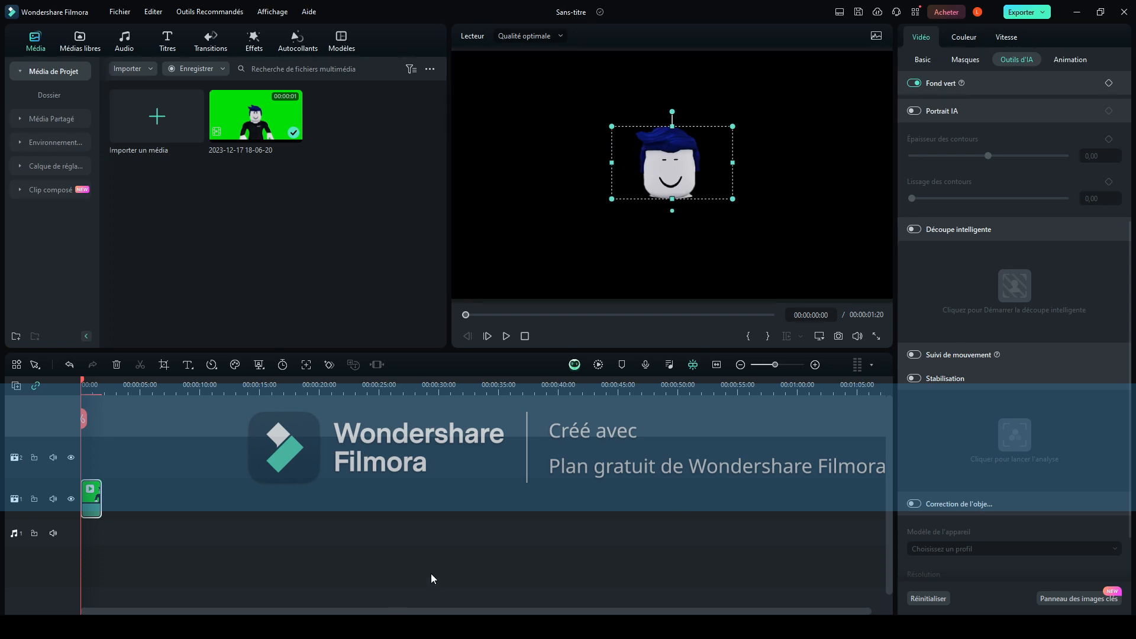
pyautogui.click(507, 337)
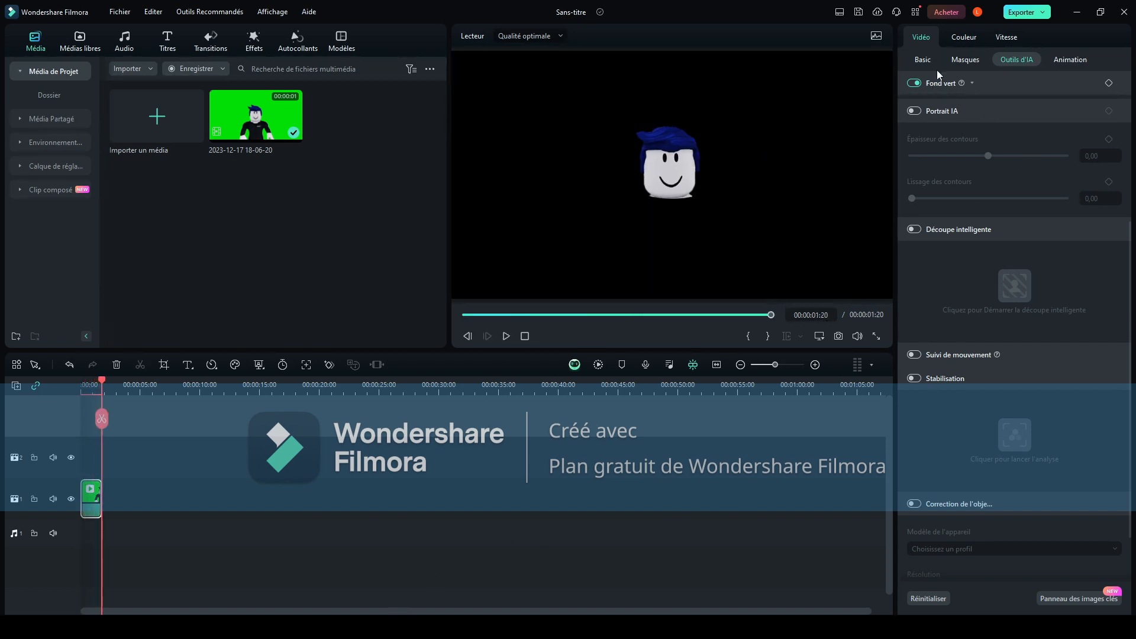
# Remove the circle mask from the clip and turn off its green-screen keying.
pyautogui.click(967, 59)
pyautogui.click(959, 93)
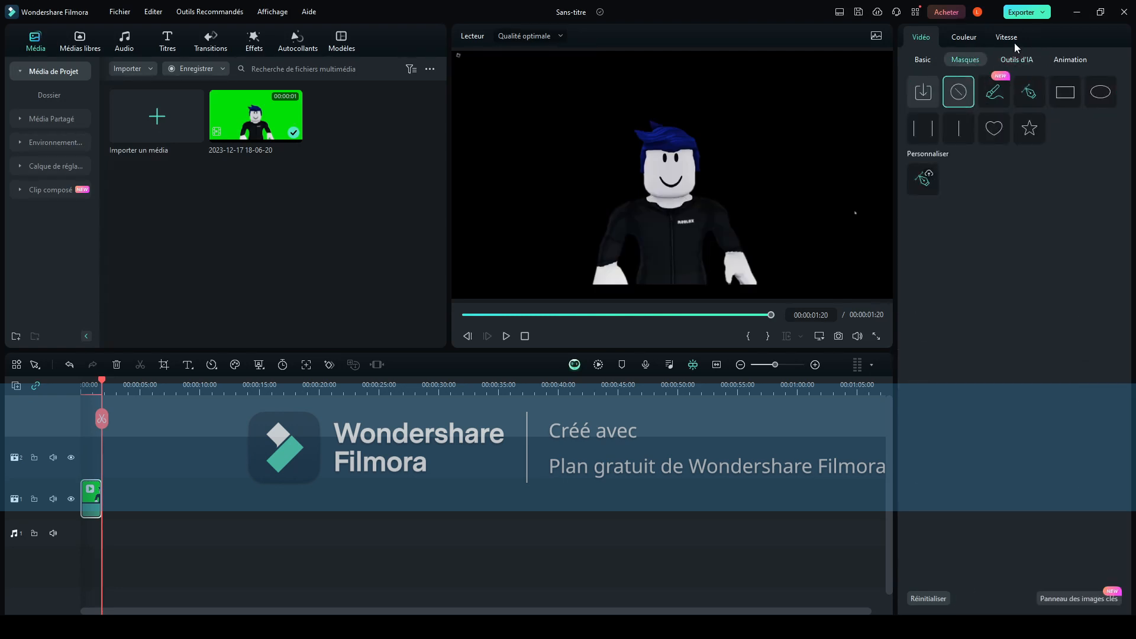
pyautogui.click(1017, 59)
pyautogui.click(914, 83)
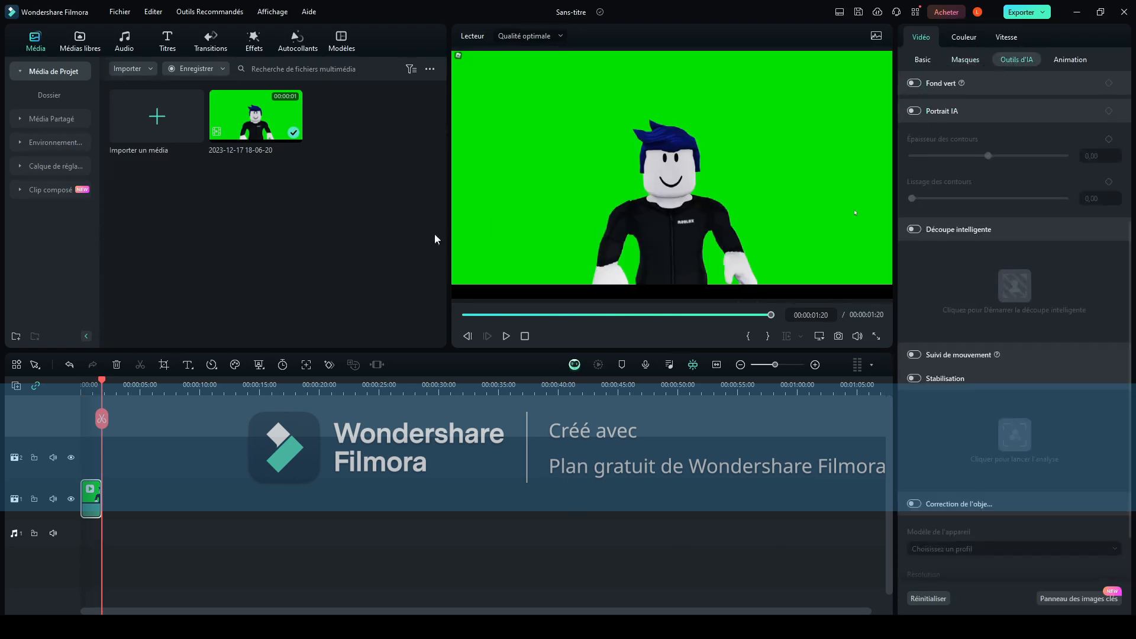
pyautogui.moveTo(101, 421); pyautogui.dragTo(81, 421)
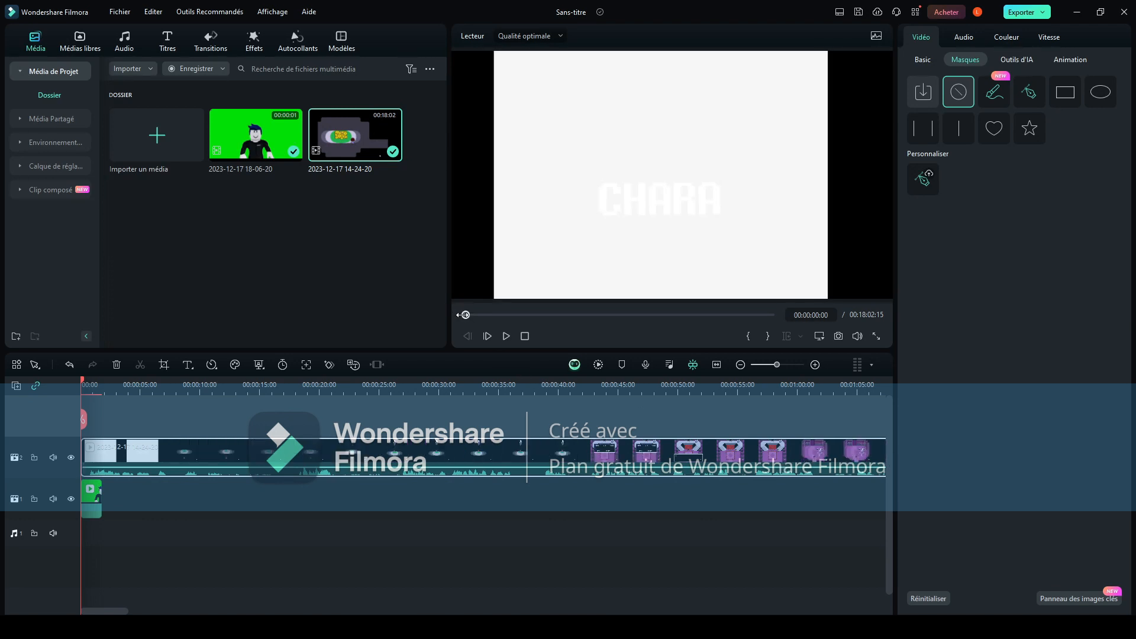
pyautogui.moveTo(466, 315); pyautogui.dragTo(771, 314)
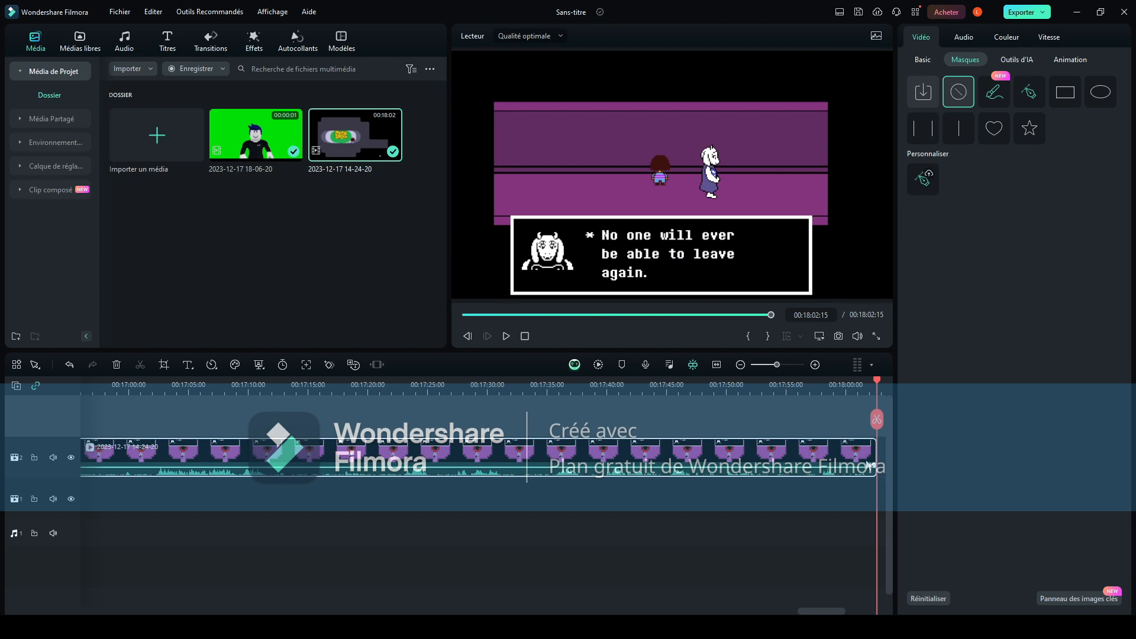
pyautogui.moveTo(874, 451); pyautogui.dragTo(98, 441)
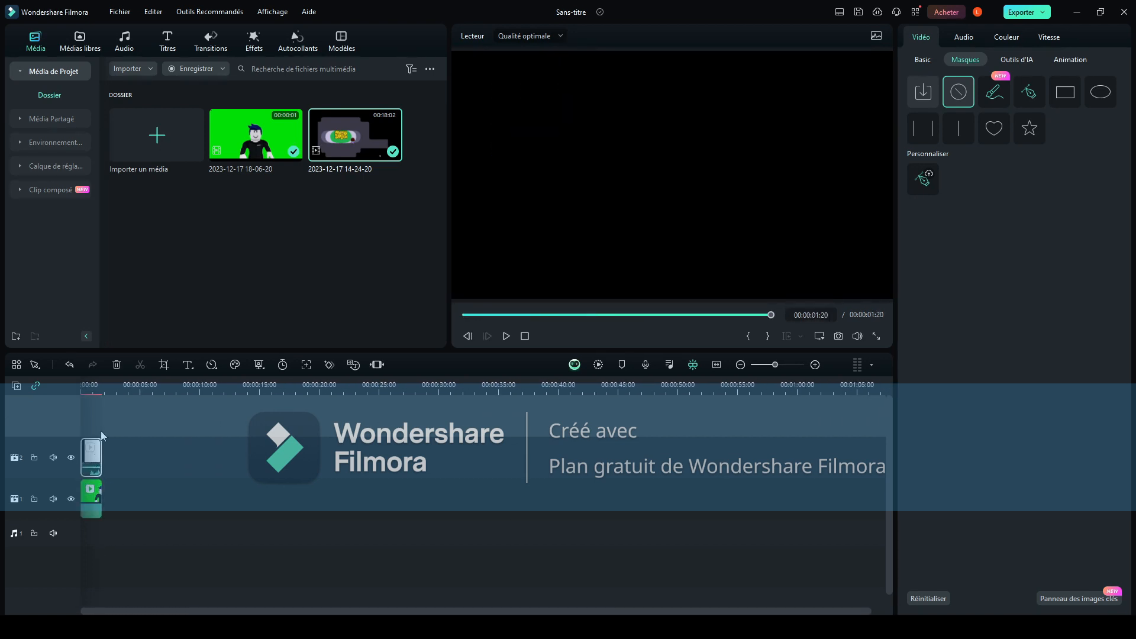
# Delete the Joyeux Noël sound effect from the audio track.
pyautogui.click(158, 364)
pyautogui.rightClick(94, 537)
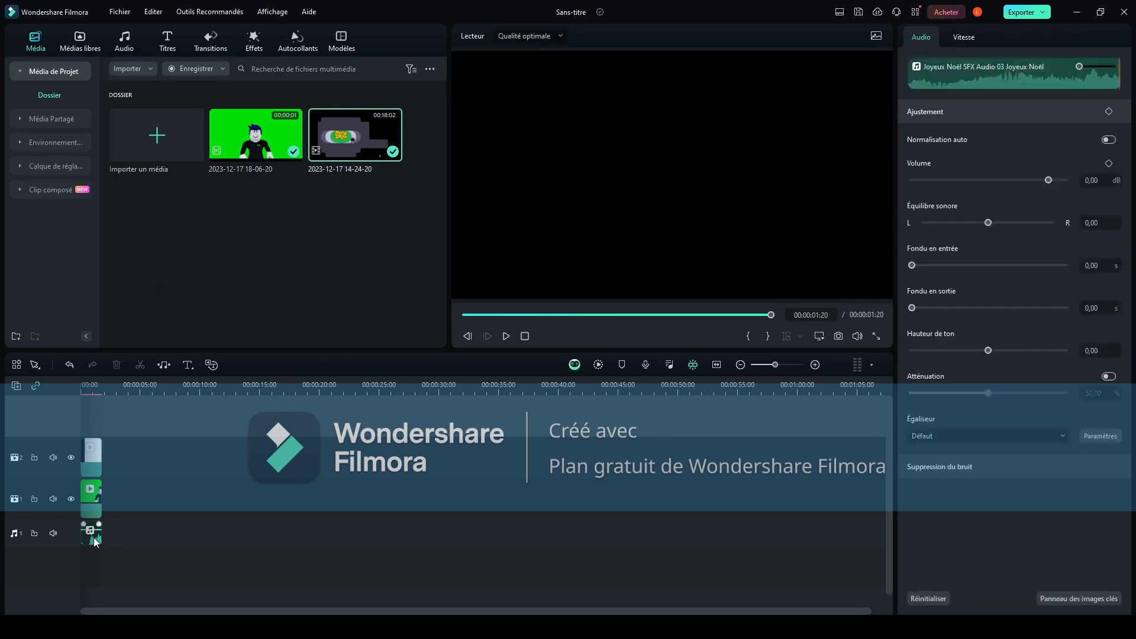
pyautogui.press('Delete')
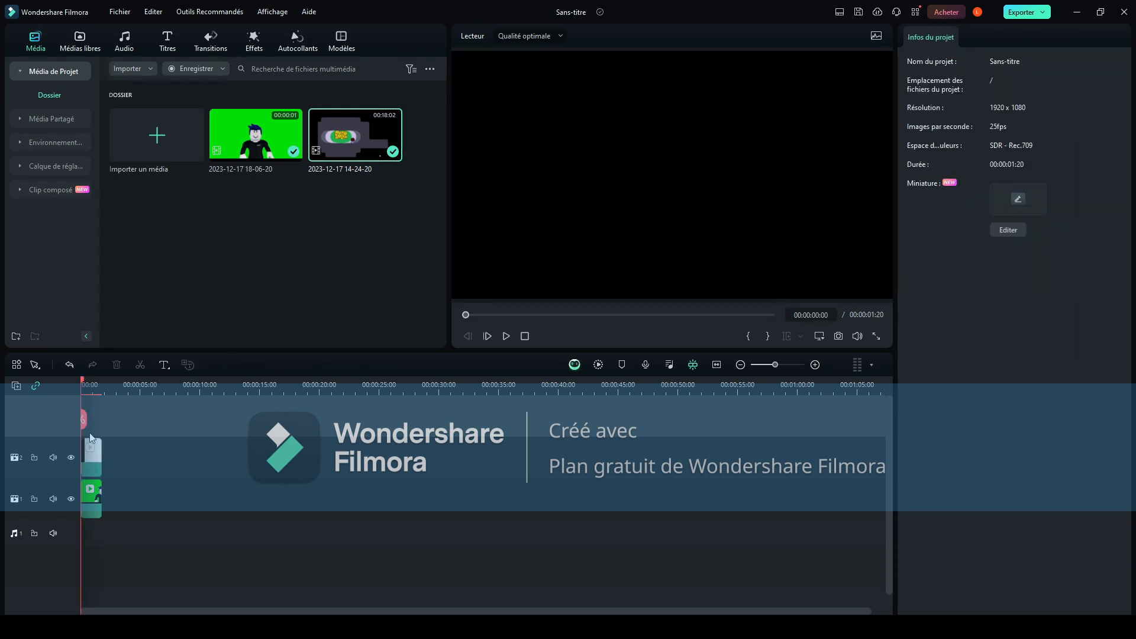
# Layer the character clip above the gameplay, key out its green background, shift the character to the gameplay's right side, and play the result.
pyautogui.moveTo(97, 502)
pyautogui.mouseDown()
pyautogui.moveTo(93, 453)
pyautogui.moveTo(92, 497)
pyautogui.mouseUp()
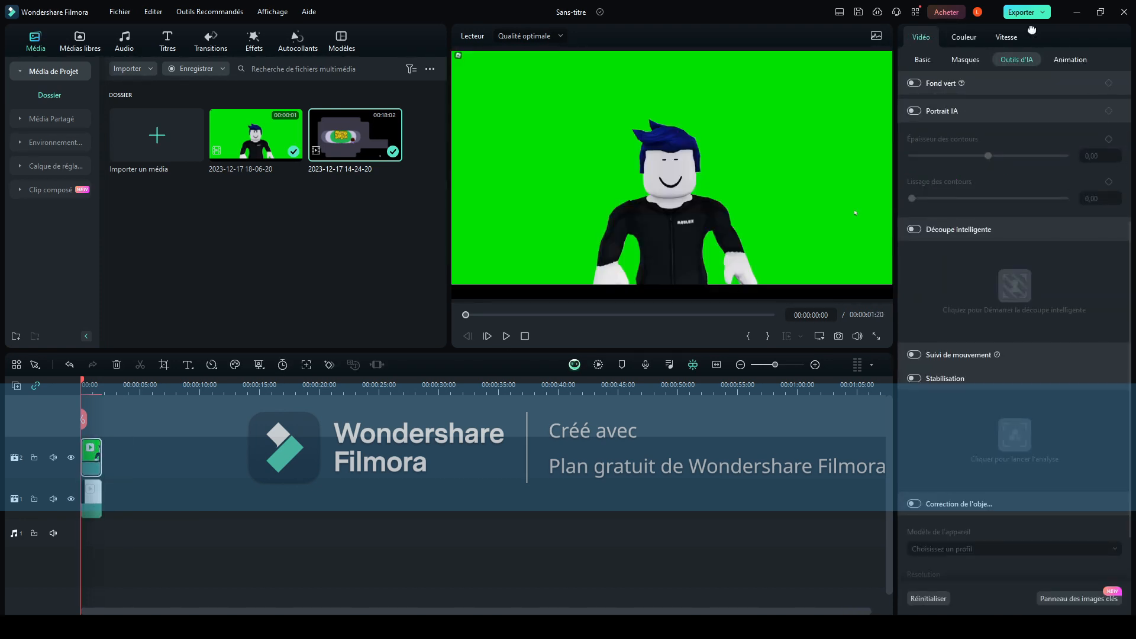
pyautogui.click(915, 83)
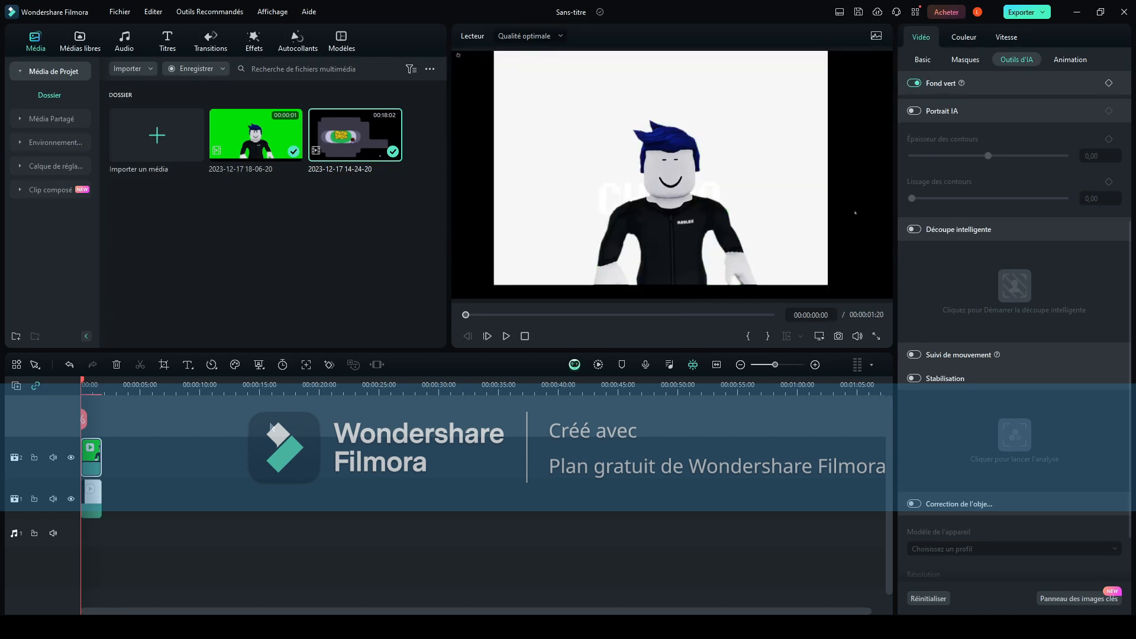
pyautogui.moveTo(678, 204); pyautogui.dragTo(815, 219)
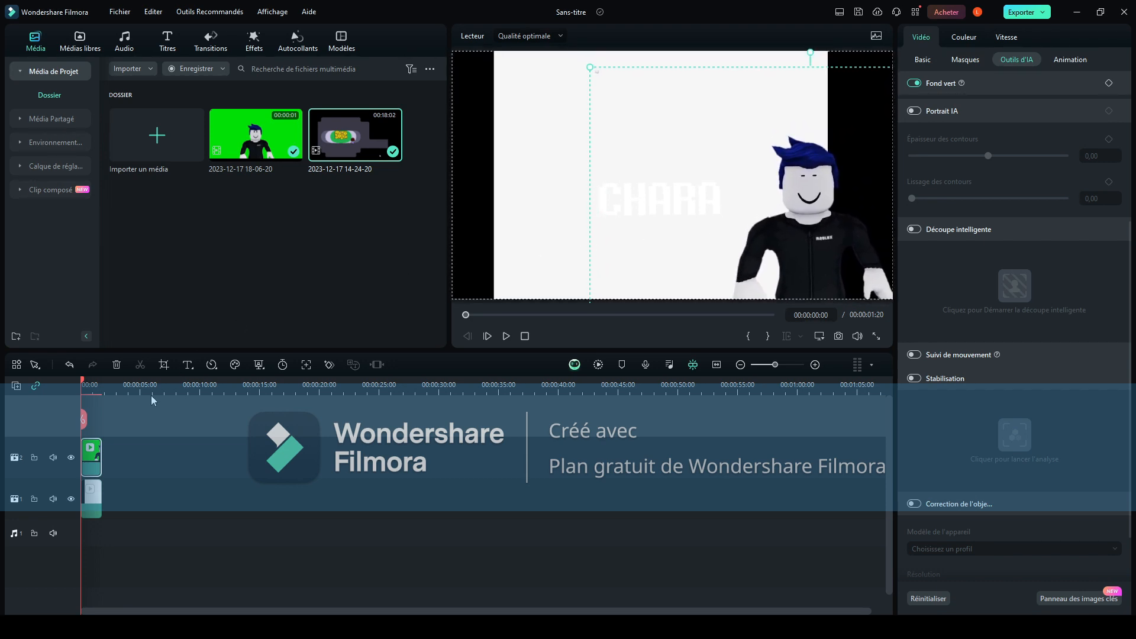
pyautogui.click(506, 336)
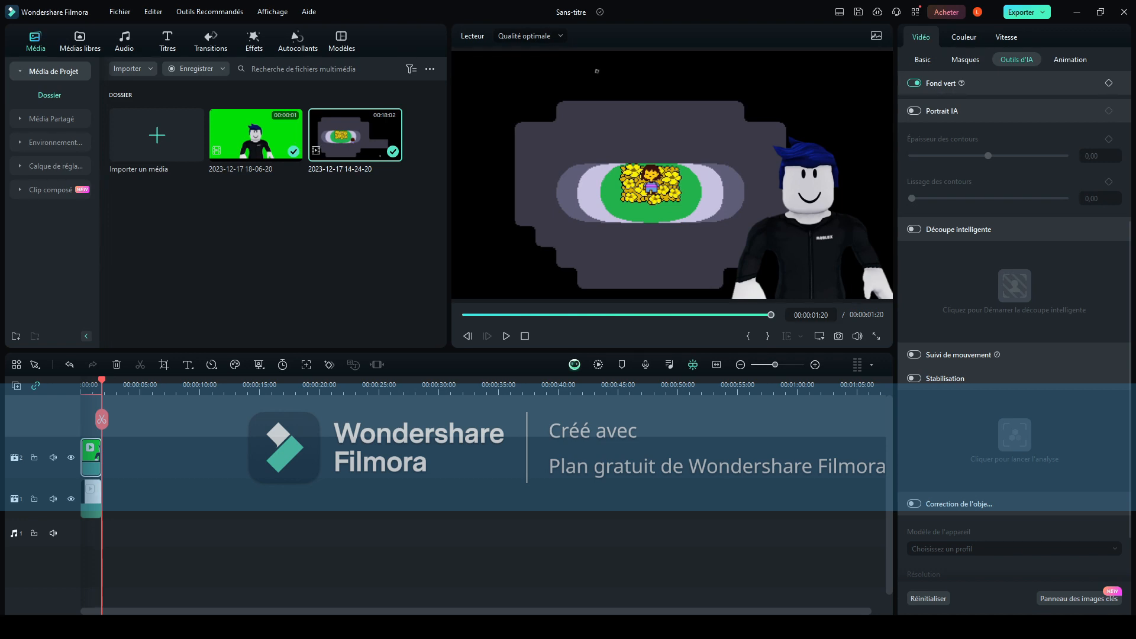
# Turn off the character clip's green-screen keying, recentre it, delete the gameplay clip beneath, and return the character clip to the first video track.
pyautogui.click(912, 83)
pyautogui.moveTo(708, 177); pyautogui.dragTo(667, 171)
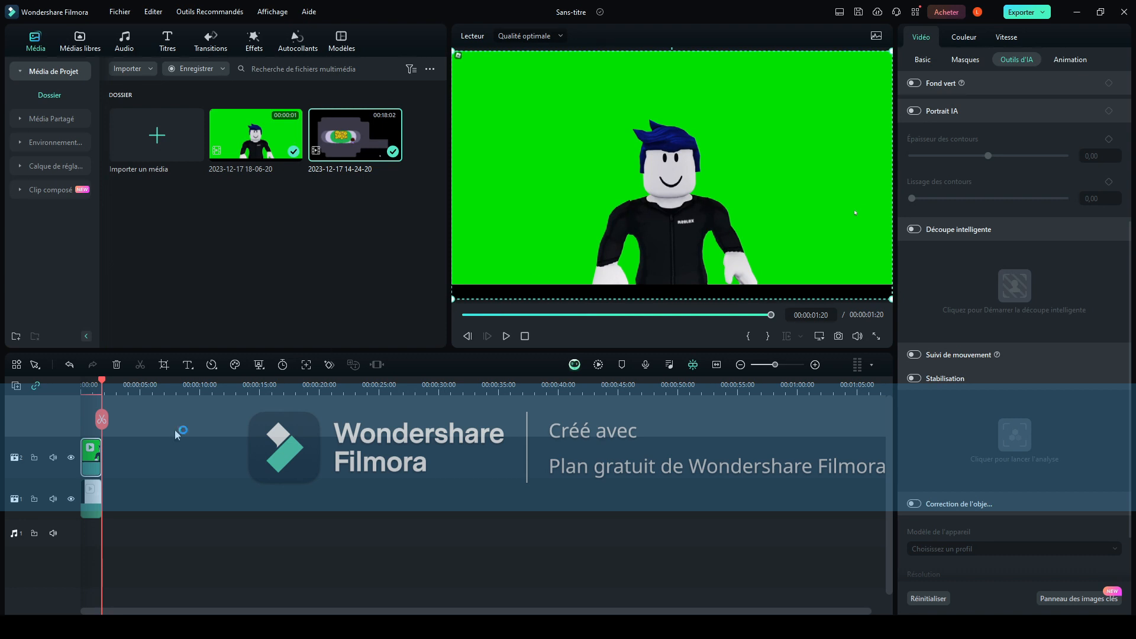
pyautogui.click(91, 498)
pyautogui.press('Delete')
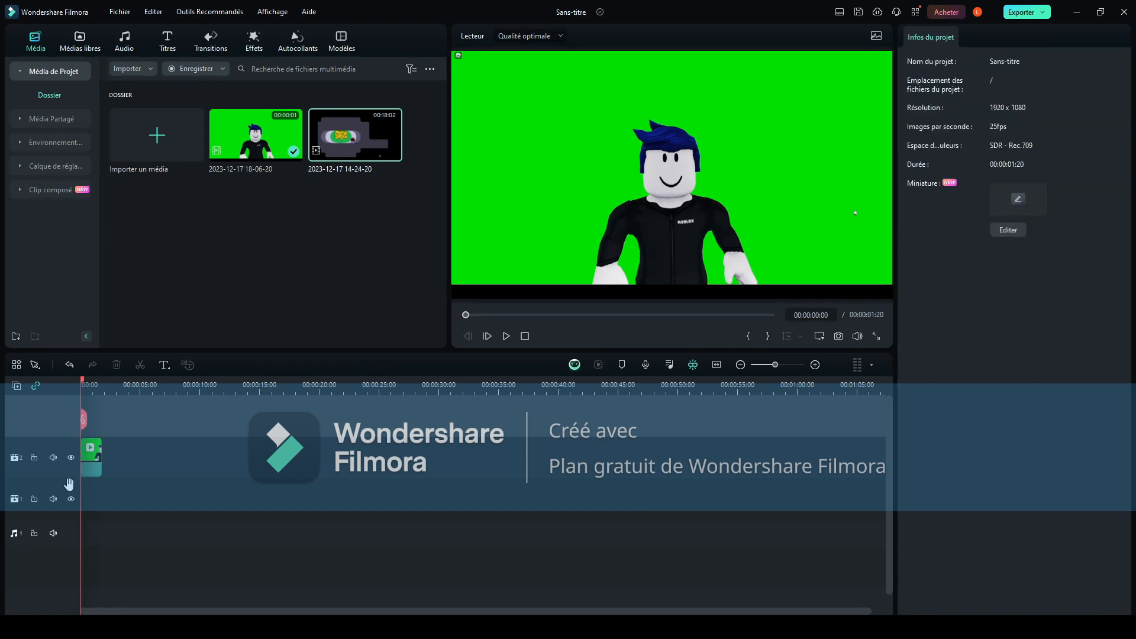
pyautogui.moveTo(94, 457); pyautogui.dragTo(89, 513)
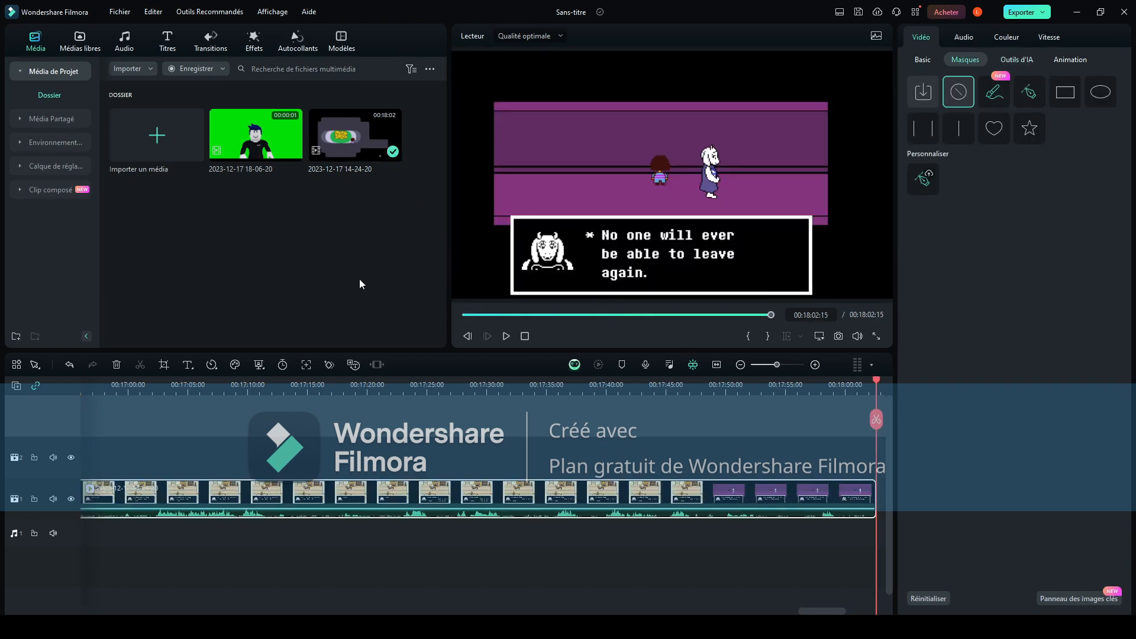
# Undo the replacement of the character clip by the full-length gameplay video, and remove the gameplay video from the project media.
pyautogui.click(71, 366)
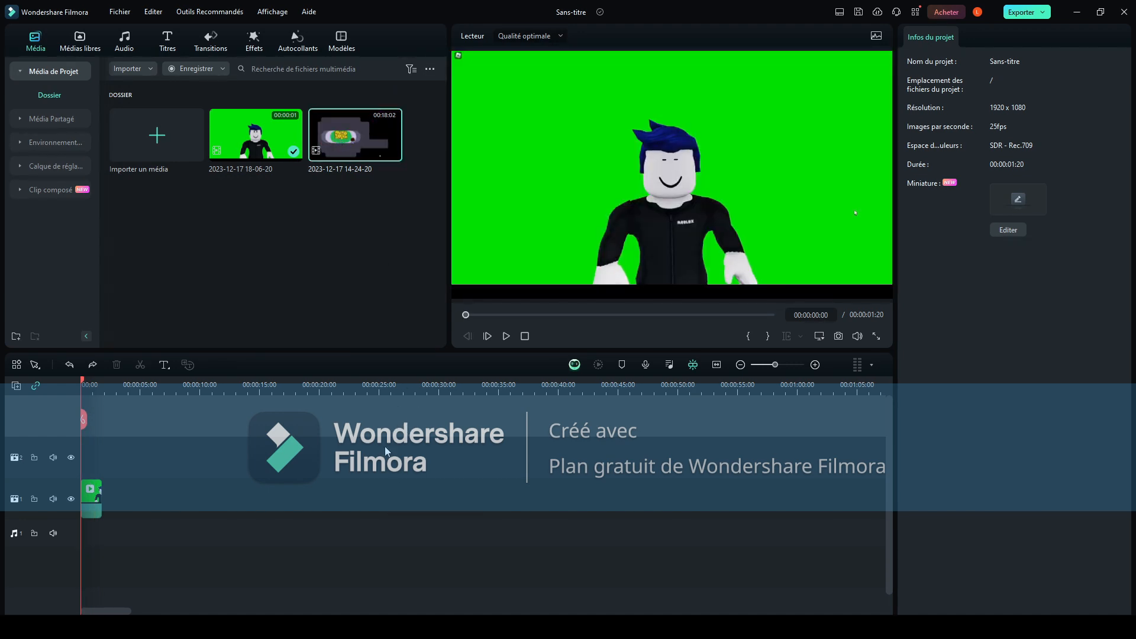
pyautogui.press('Delete')
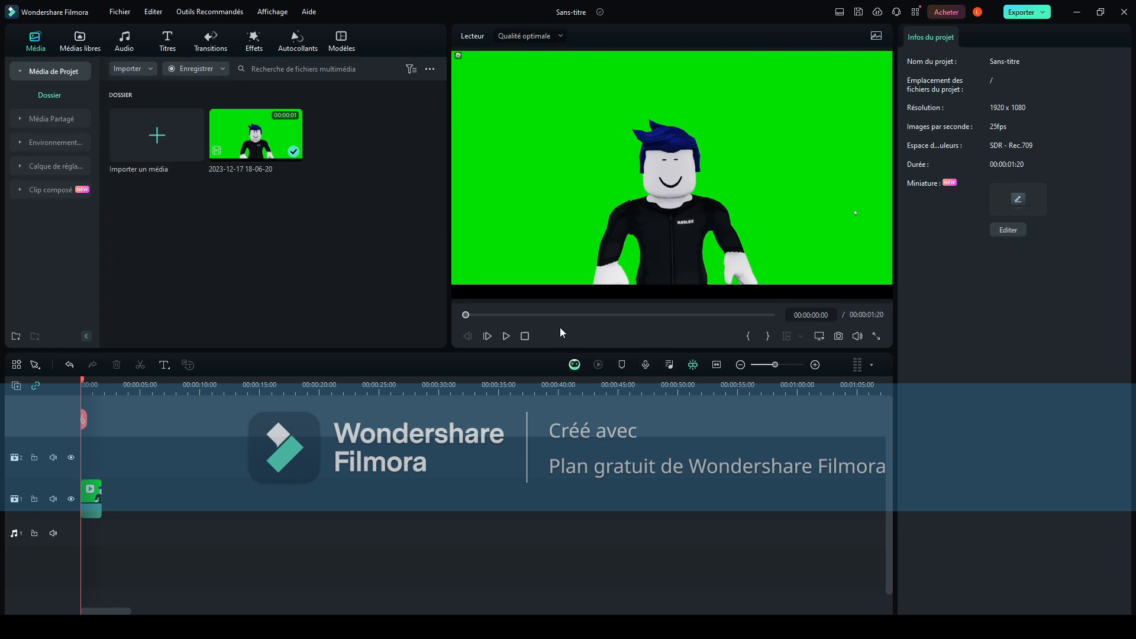
# Record a short voiceover over the character clip, trim it to the clip's end, and play both from the start.
pyautogui.press('space')
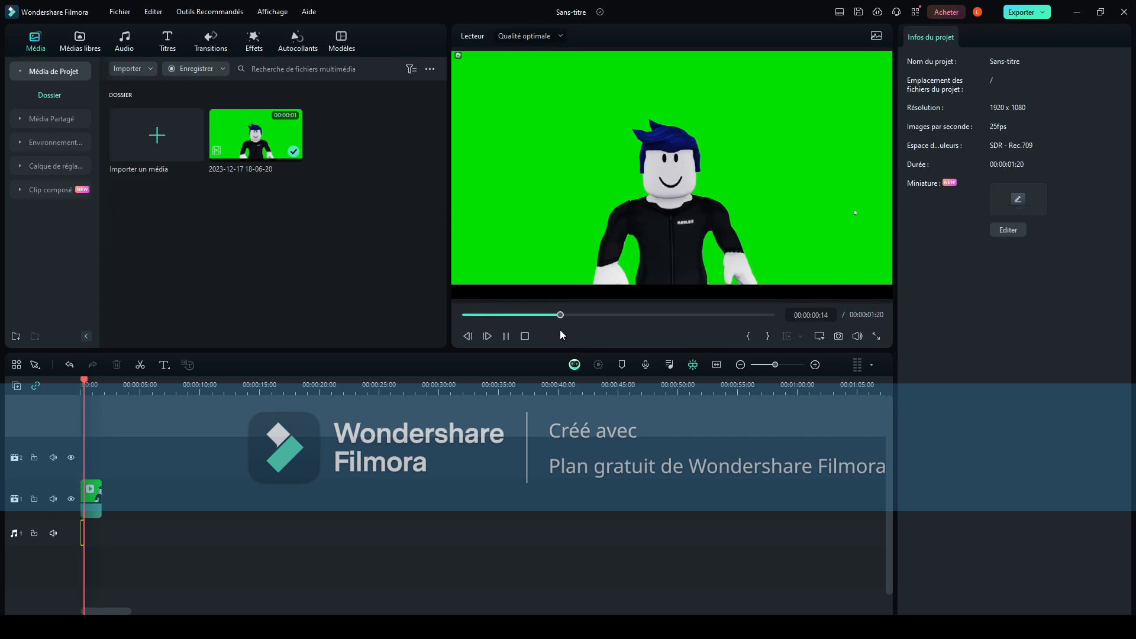
pyautogui.click(561, 329)
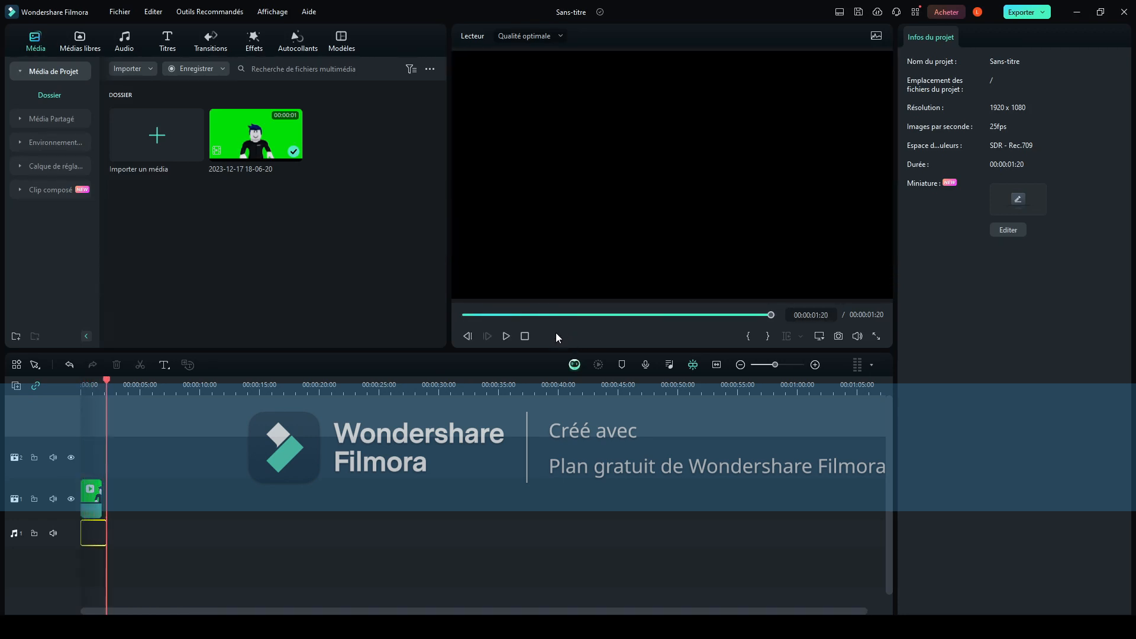
pyautogui.moveTo(105, 533); pyautogui.dragTo(99, 534)
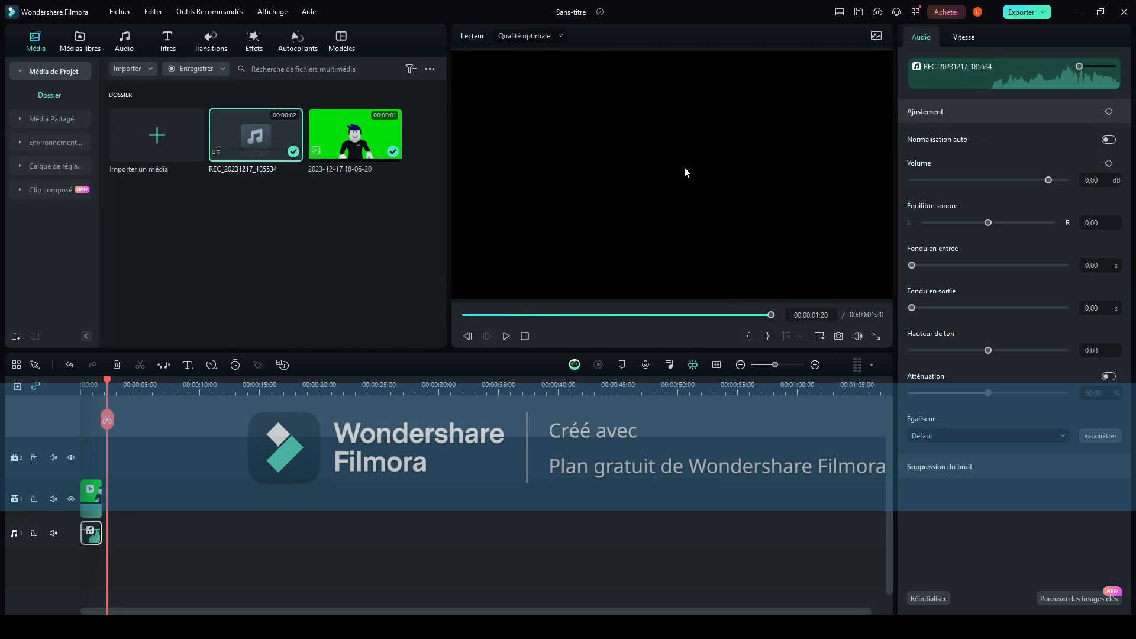
pyautogui.moveTo(107, 418); pyautogui.dragTo(55, 420)
pyautogui.click(506, 336)
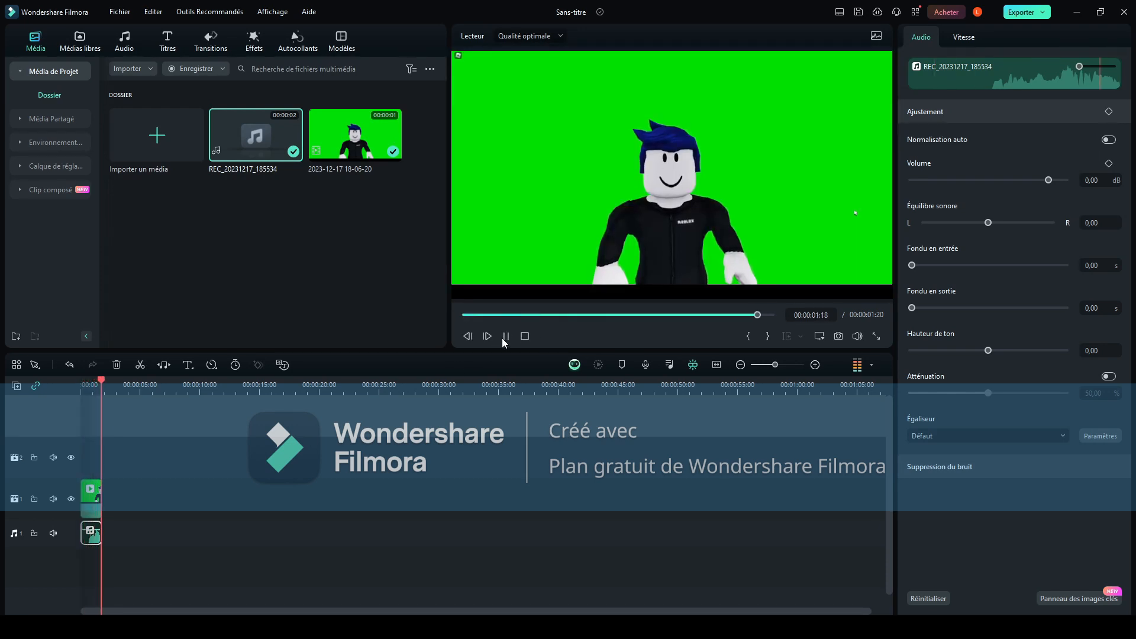
# Lower the voice recording's volume to -5 dB.
pyautogui.click(1050, 180)
pyautogui.moveTo(1049, 180); pyautogui.dragTo(1043, 180)
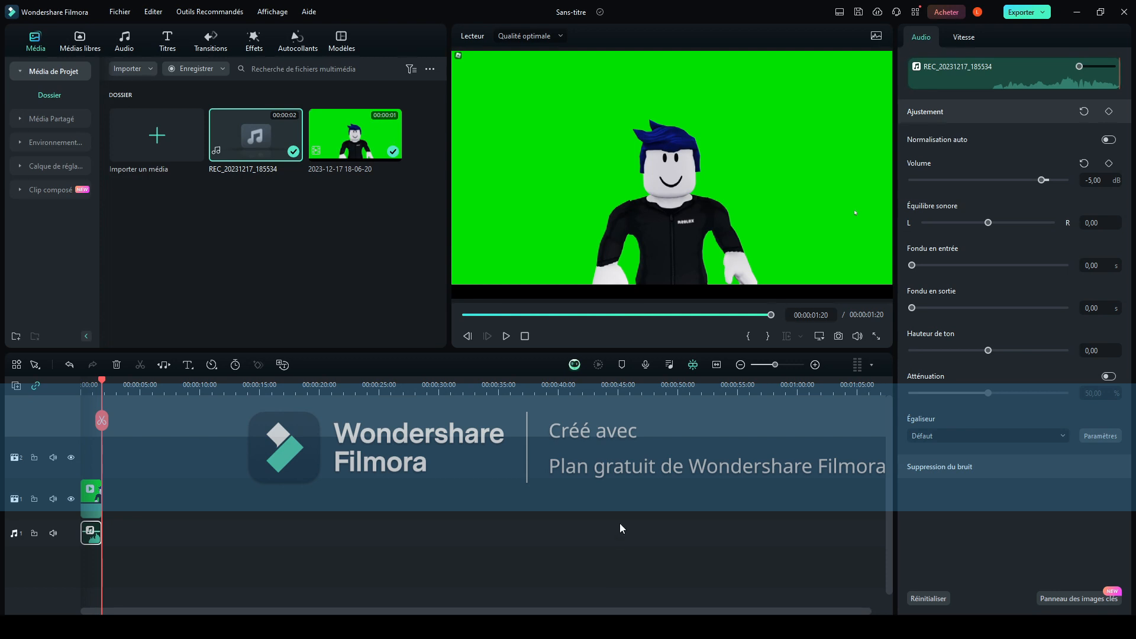
pyautogui.click(644, 491)
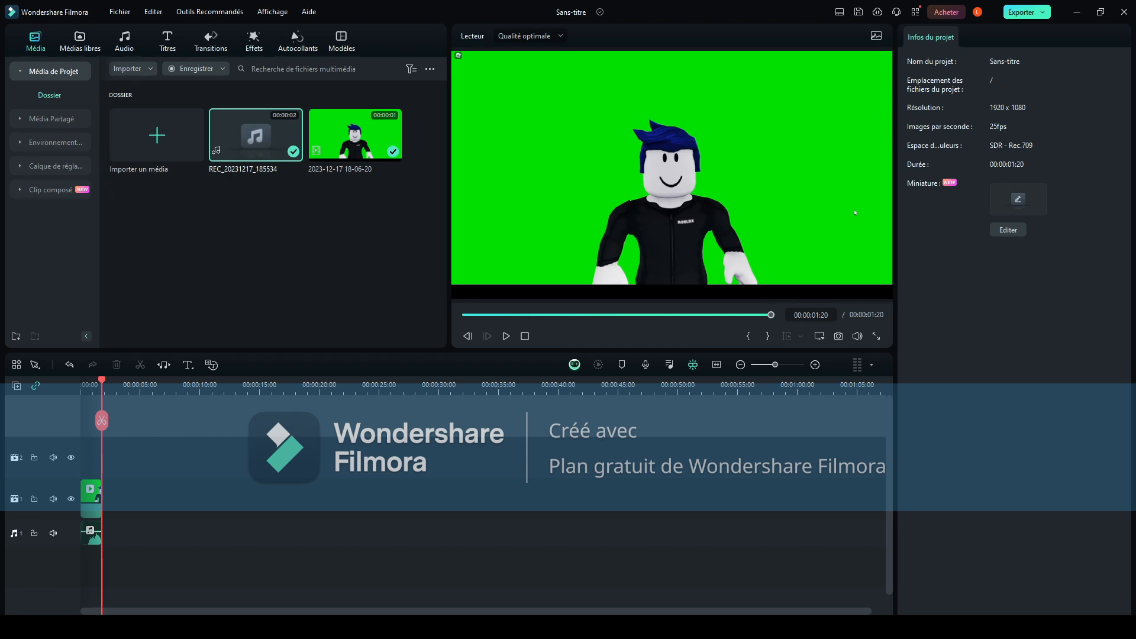
# Split the character clip and voice recording at 00:00:00:15 and delete the parts before the cut.
pyautogui.moveTo(108, 422); pyautogui.dragTo(94, 422)
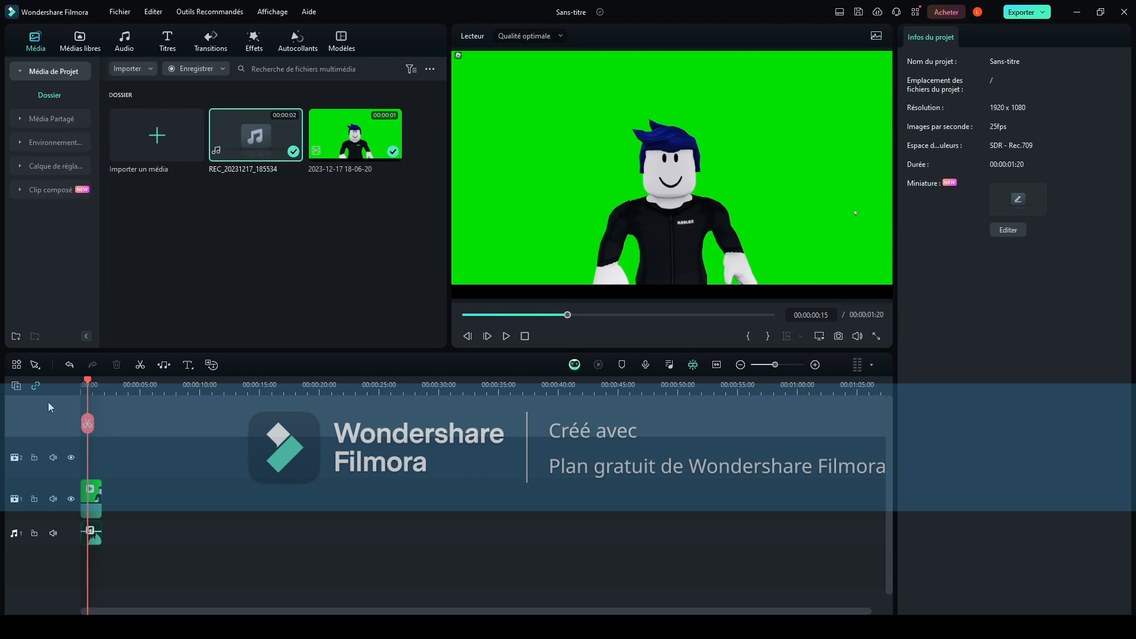
pyautogui.moveTo(85, 425); pyautogui.dragTo(79, 425)
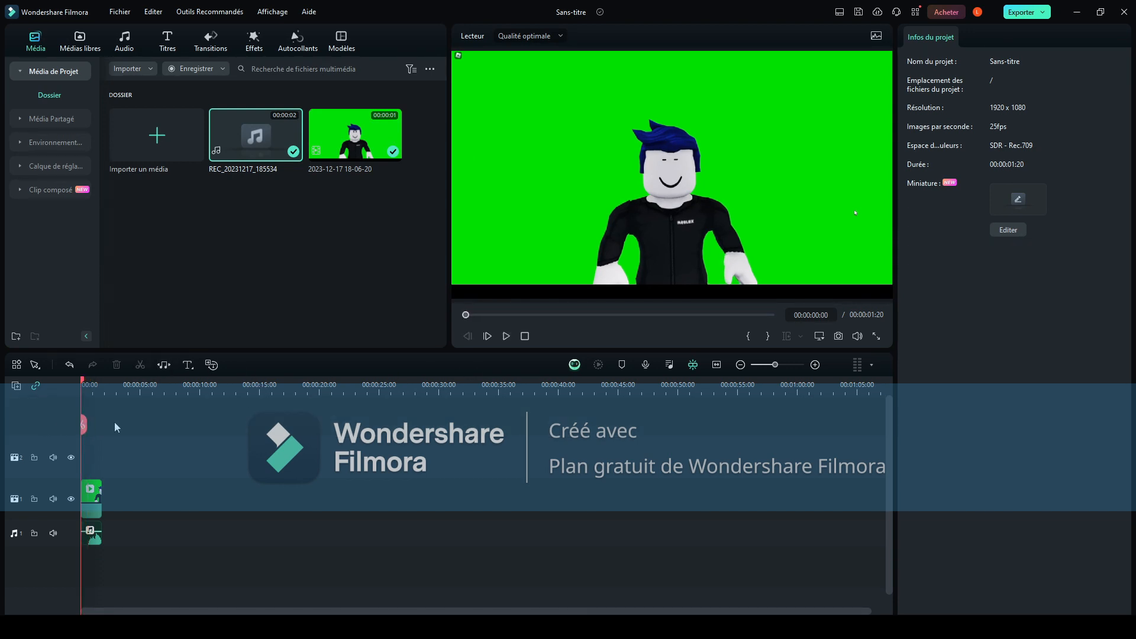
pyautogui.moveTo(81, 428); pyautogui.dragTo(87, 425)
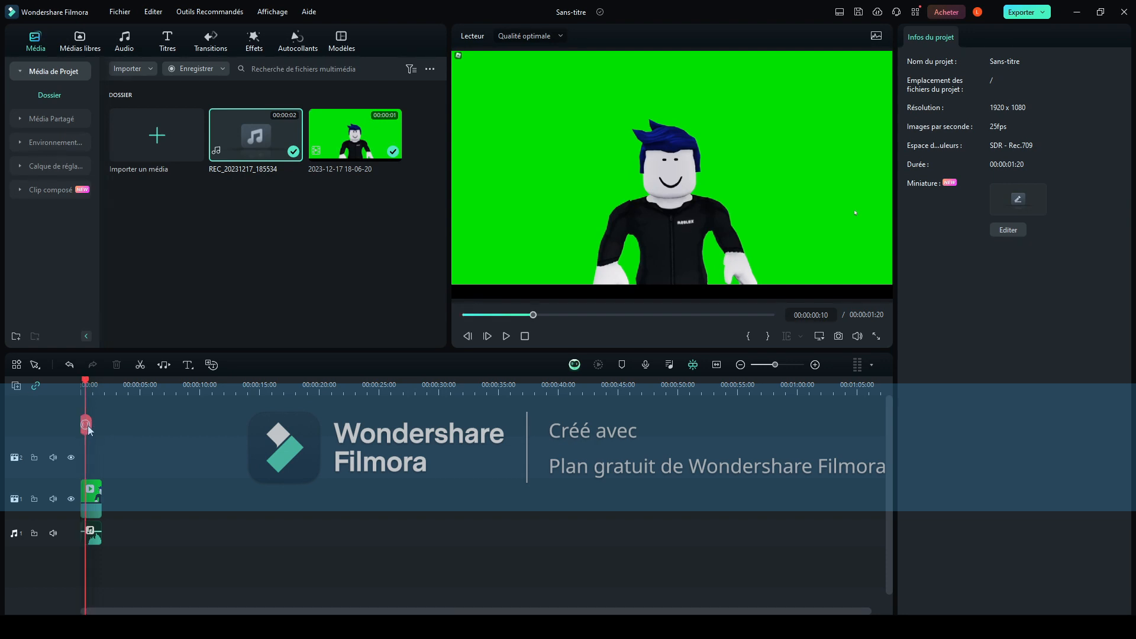
pyautogui.click(87, 426)
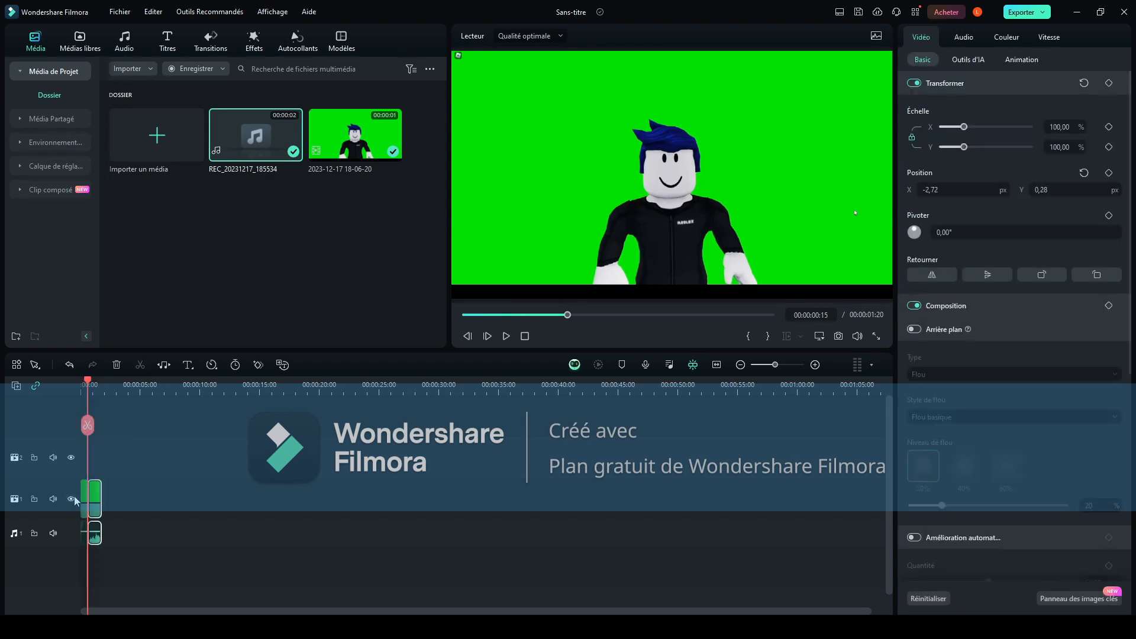
pyautogui.moveTo(84, 469); pyautogui.dragTo(86, 536)
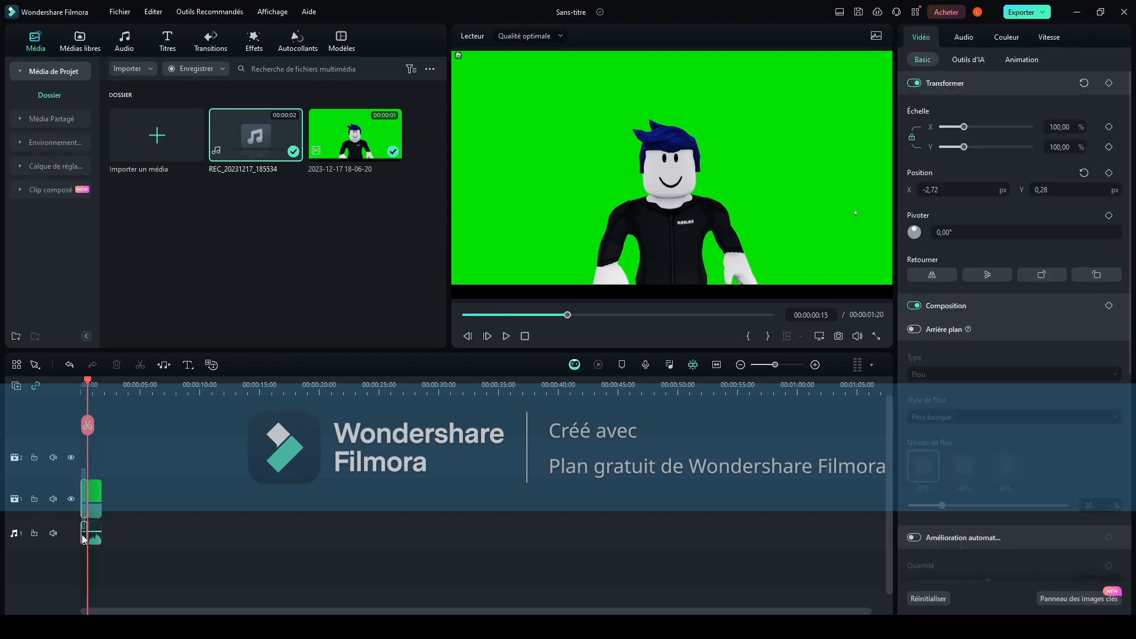
pyautogui.click(117, 365)
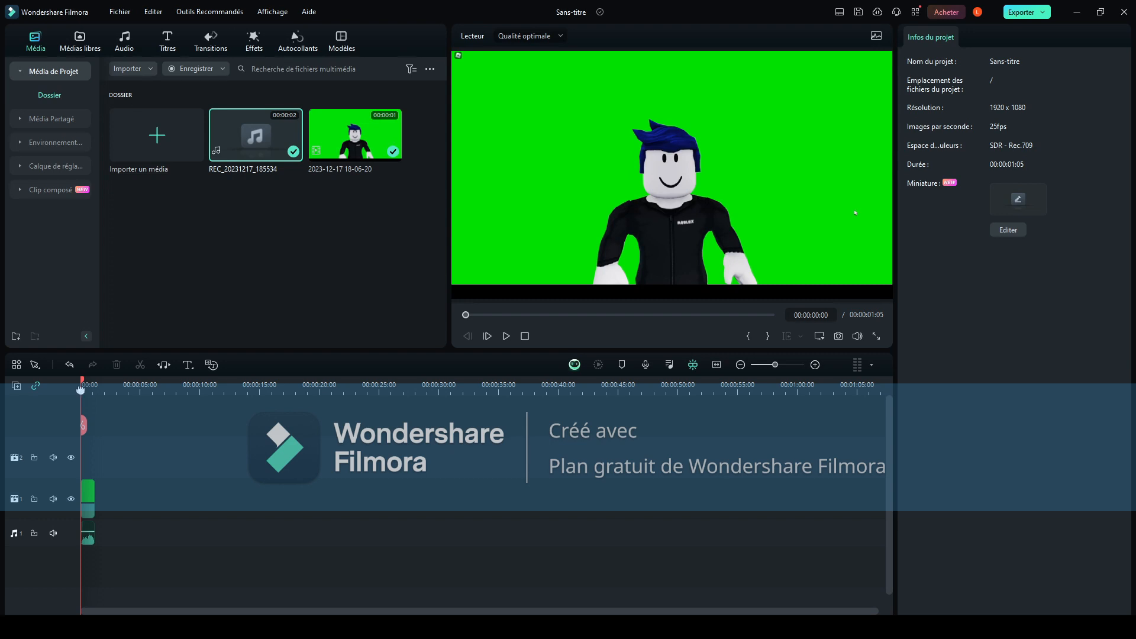
# Generate captions from the voice recording with speech-to-text and play the captioned clip.
pyautogui.click(83, 534)
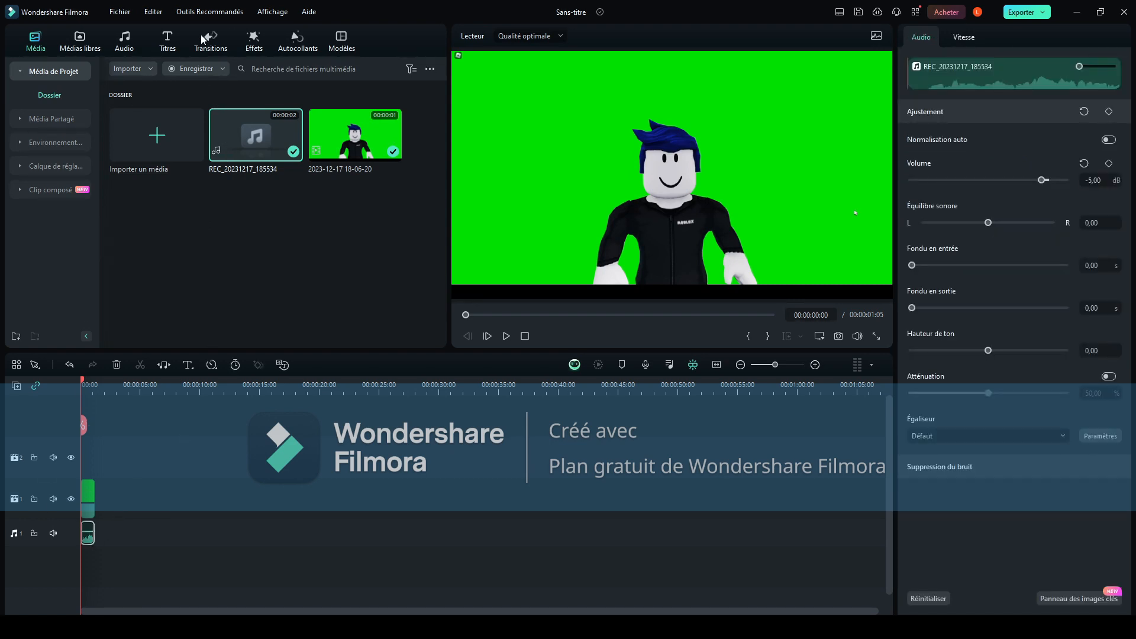
pyautogui.click(163, 413)
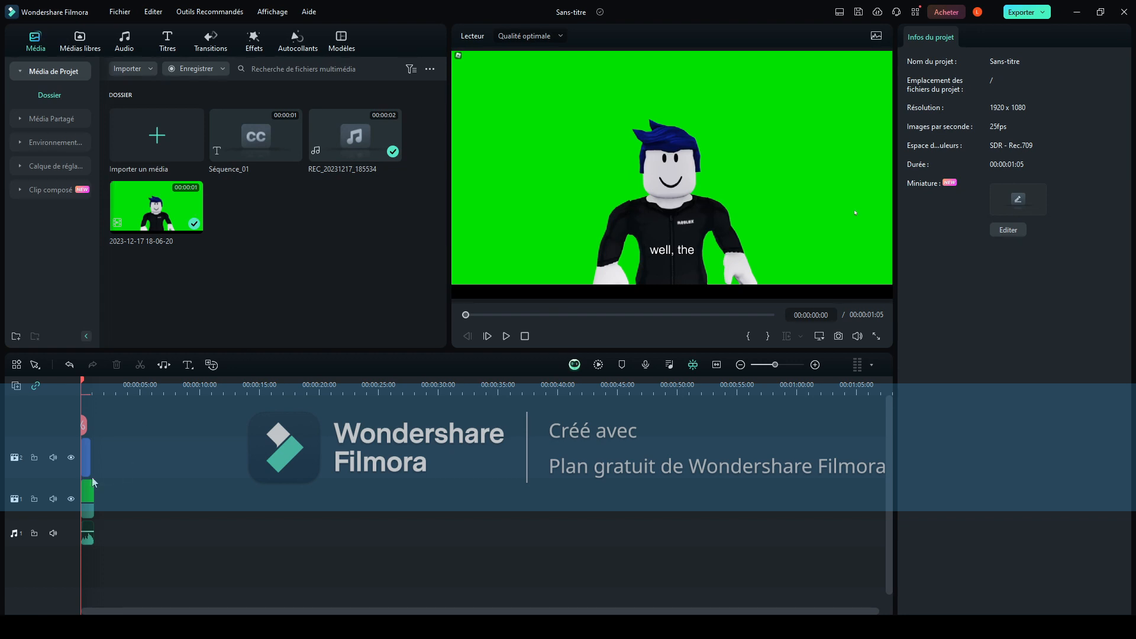
pyautogui.click(209, 407)
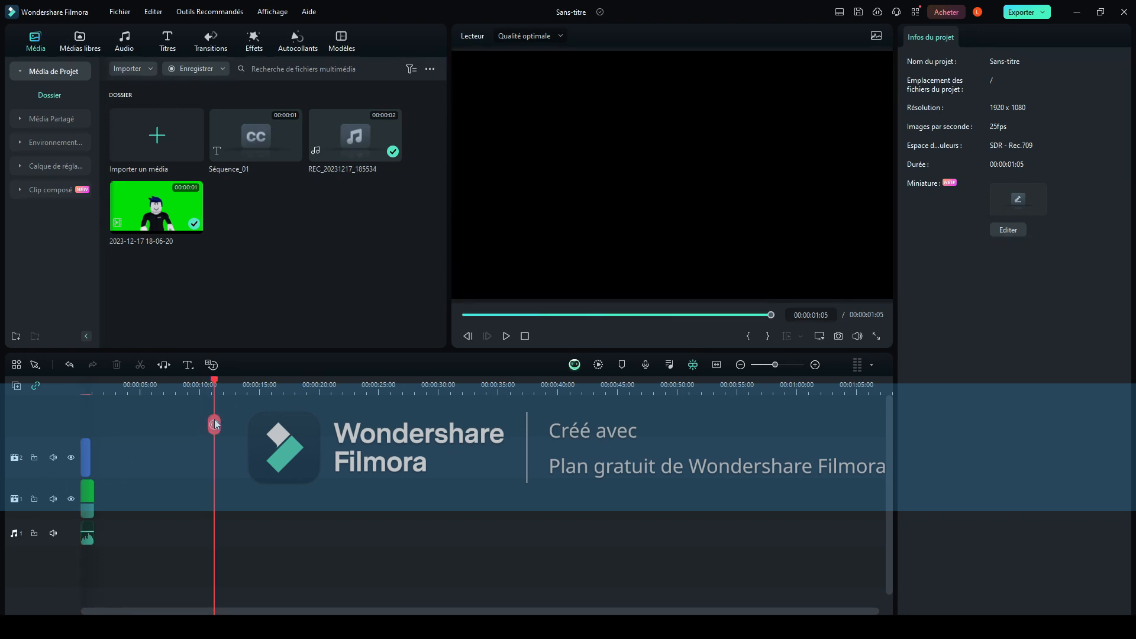
pyautogui.moveTo(204, 424); pyautogui.dragTo(14, 400)
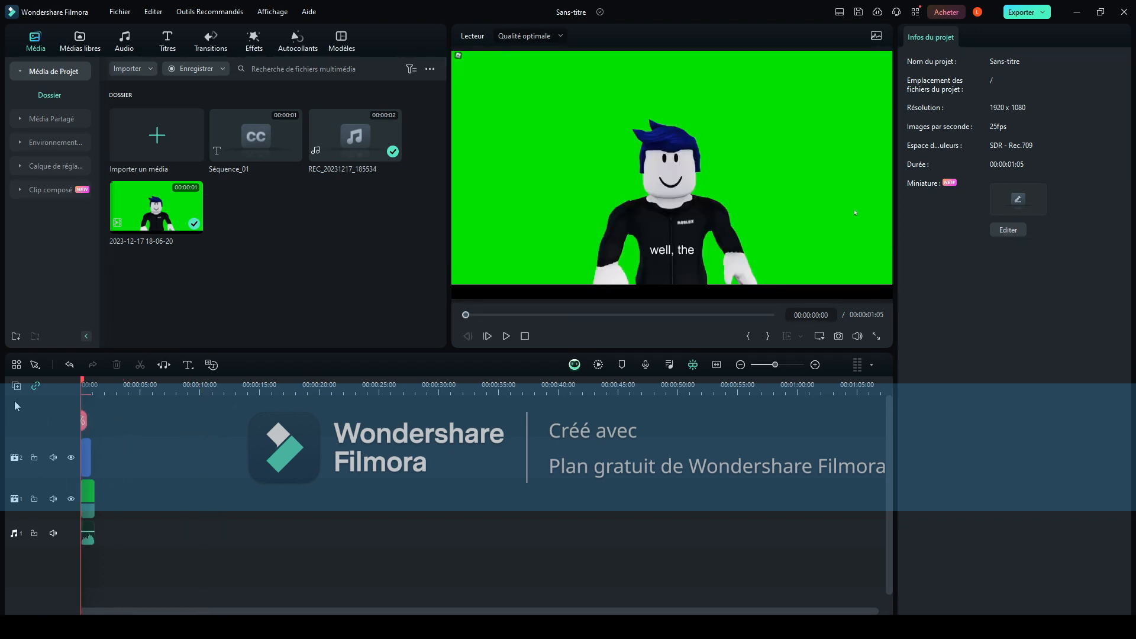
pyautogui.click(507, 336)
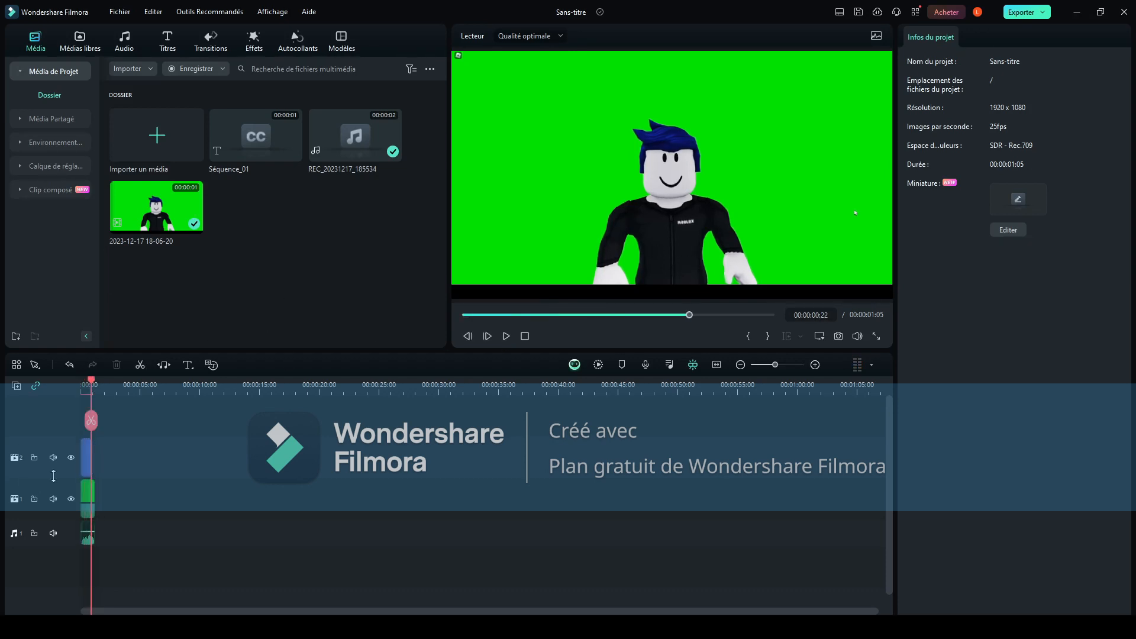
# Replace the "well, the" caption by transcribing the voice recording again, and play the captioned clip.
pyautogui.click(86, 460)
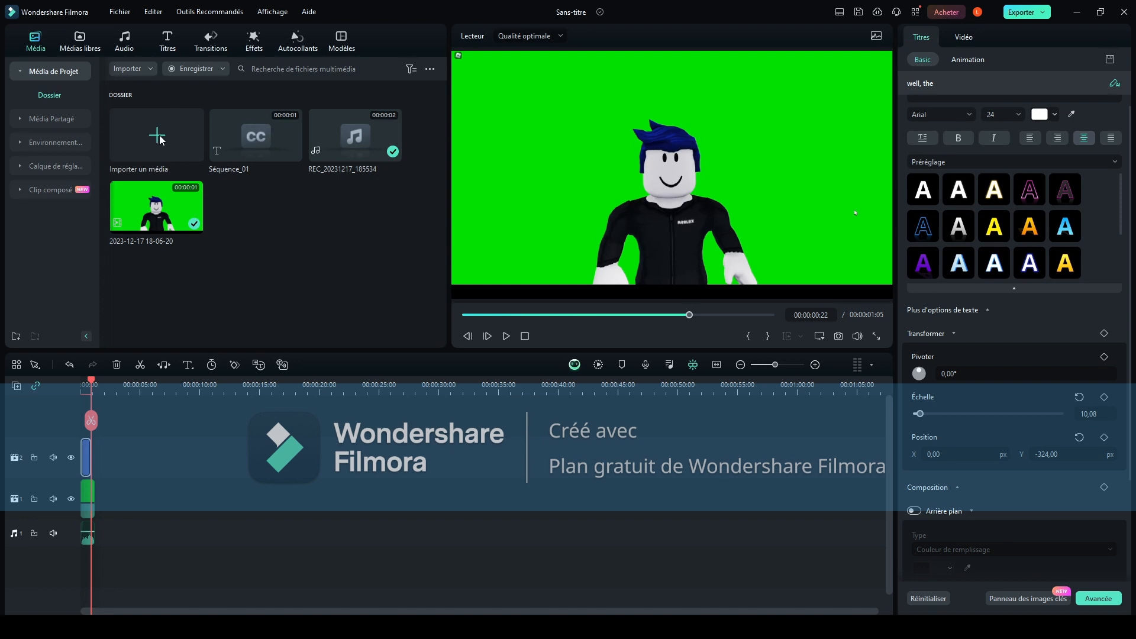
pyautogui.press('Delete')
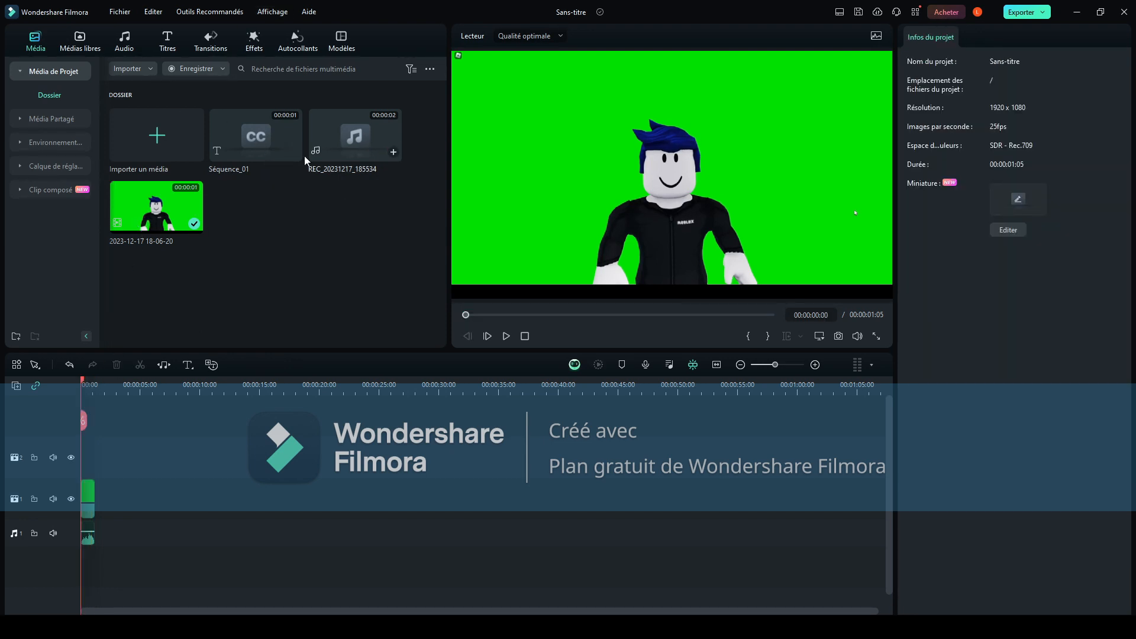
pyautogui.moveTo(294, 198); pyautogui.dragTo(336, 116)
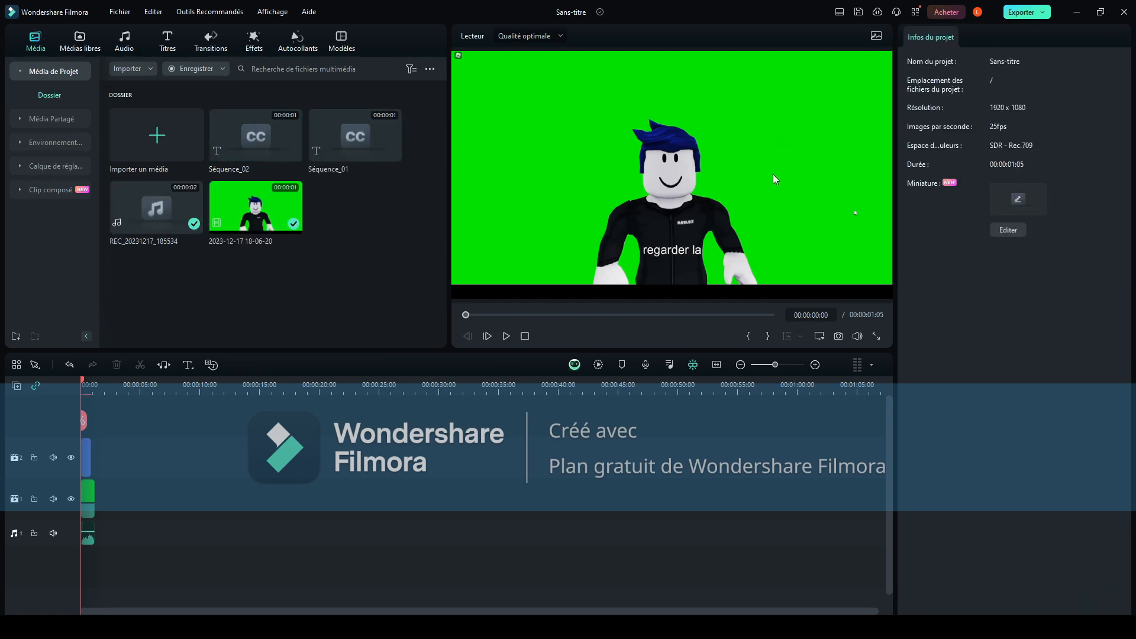
pyautogui.click(510, 336)
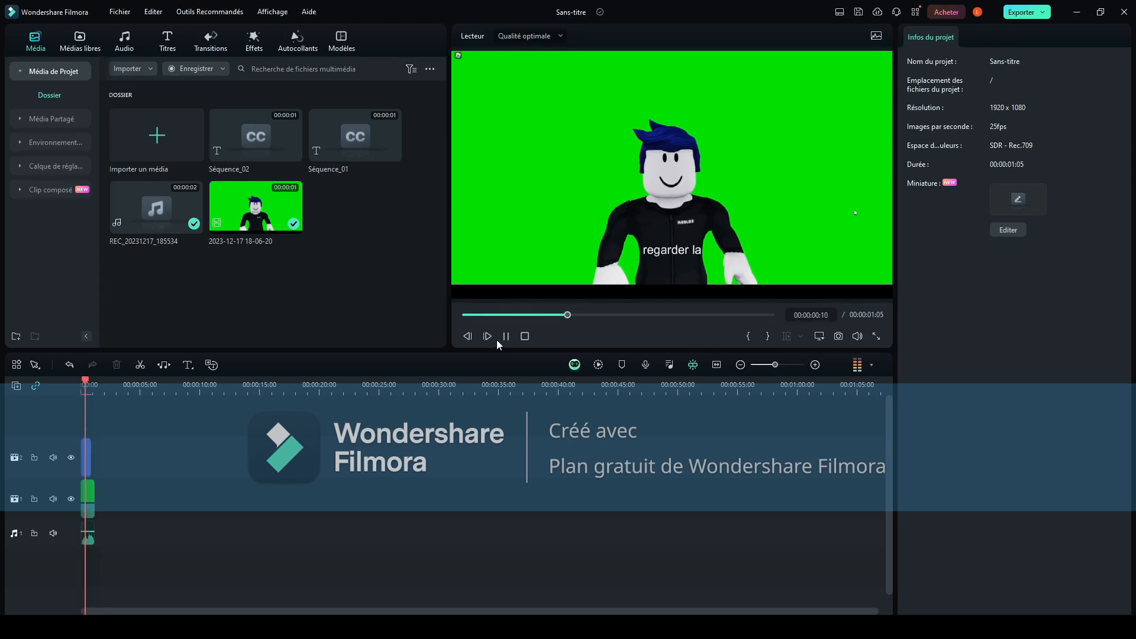
# Trim the ends of the character clip and voice recording to 00:00:00:22 and play the captioned clip.
pyautogui.click(89, 490)
pyautogui.click(90, 535)
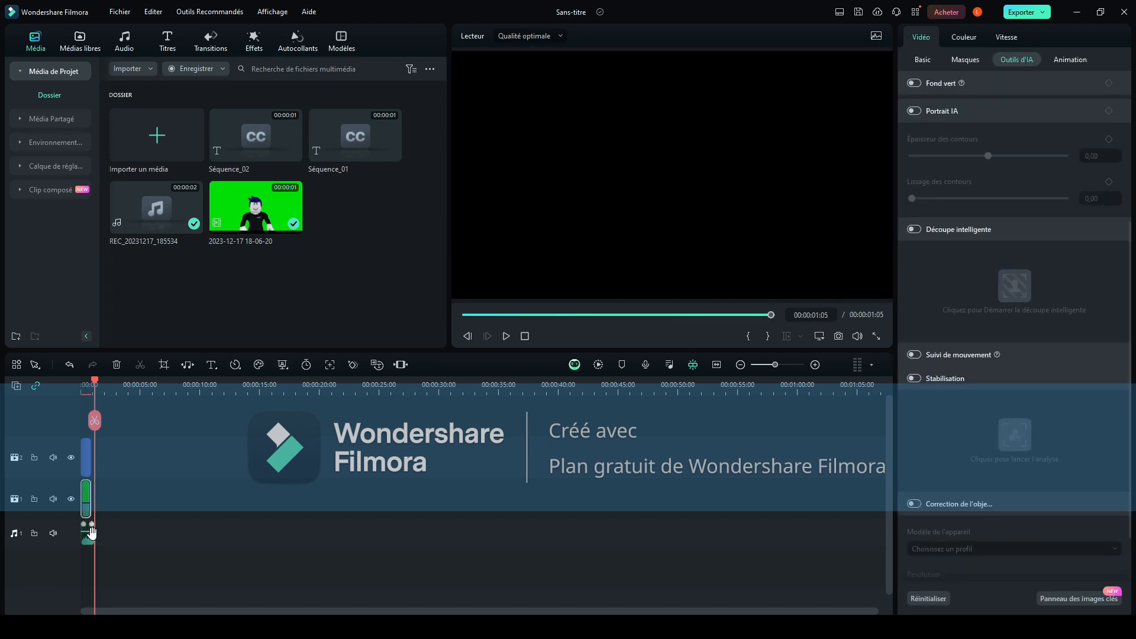
pyautogui.moveTo(101, 420); pyautogui.dragTo(61, 430)
pyautogui.click(504, 338)
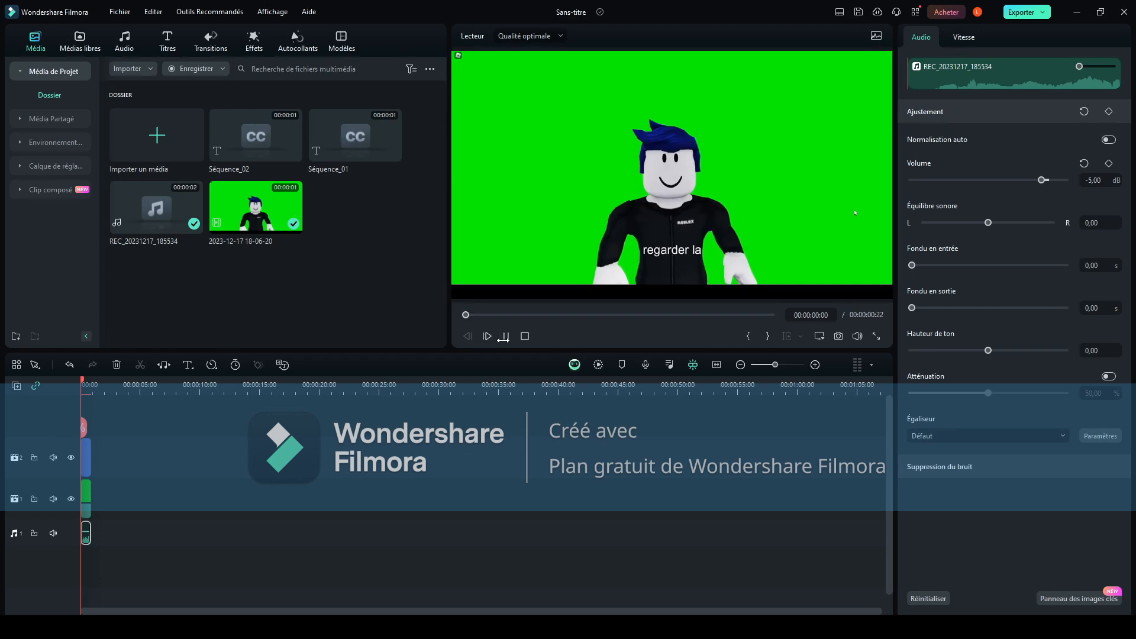
# Delete the "regarder la" caption from the timeline.
pyautogui.click(85, 460)
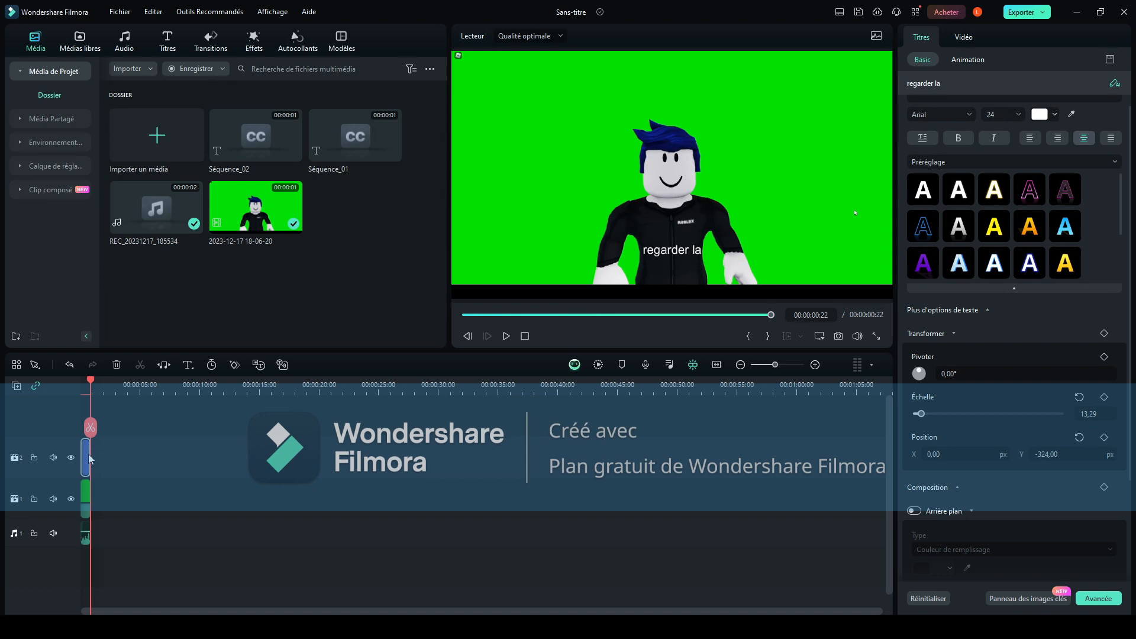
pyautogui.press('Delete')
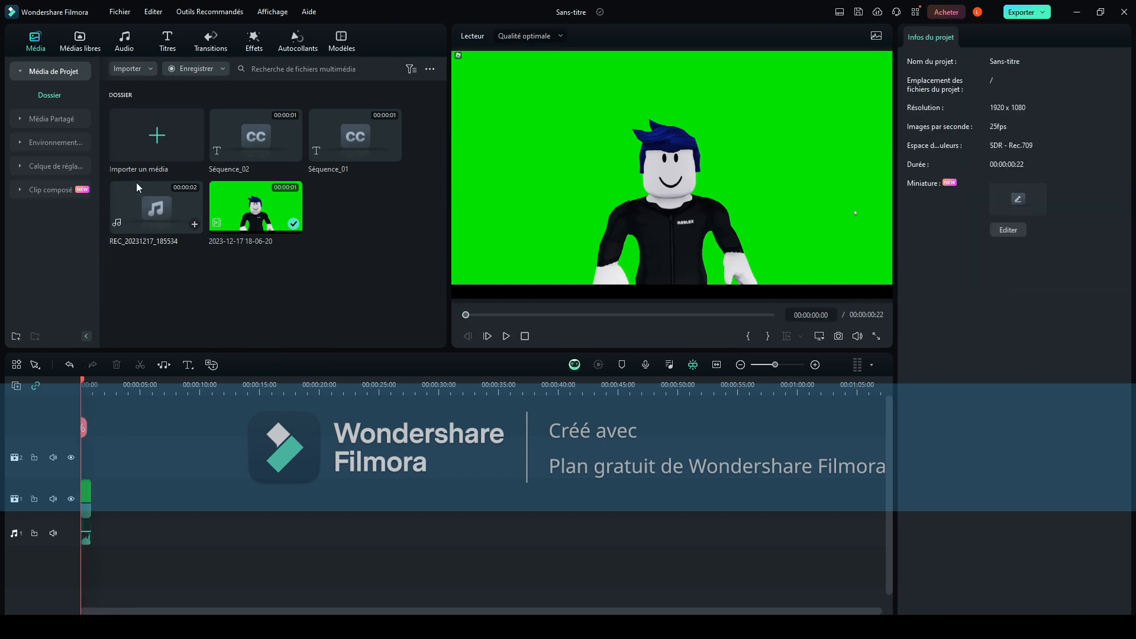
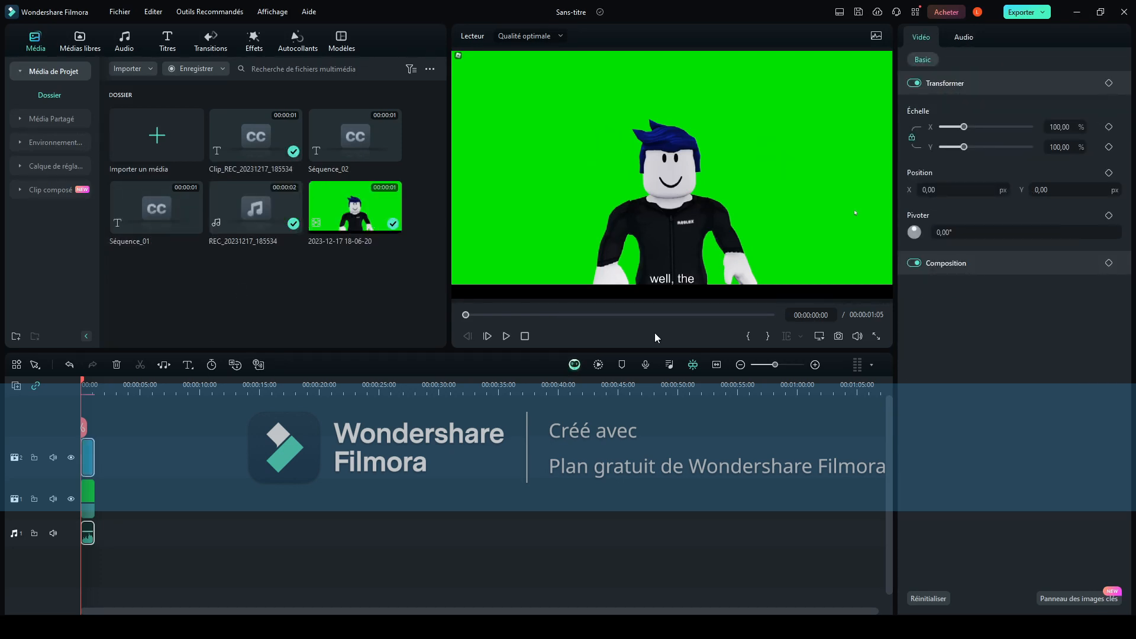
# Play the clip with the "well, the" caption from the start, then delete the caption and the voice recording.
pyautogui.click(507, 336)
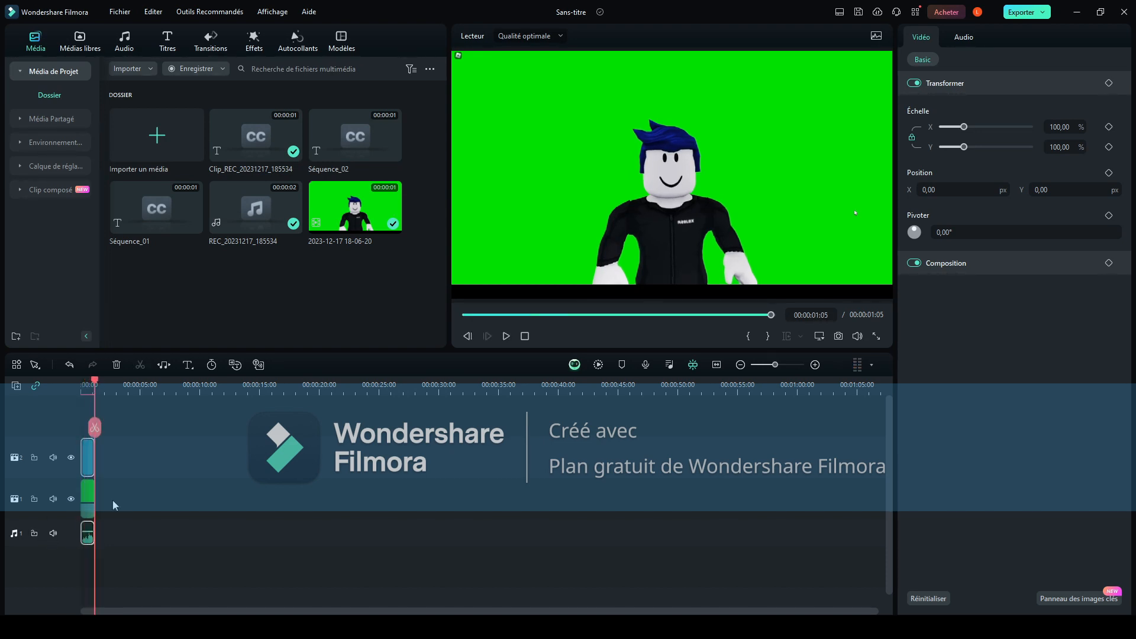
pyautogui.moveTo(97, 432); pyautogui.dragTo(17, 420)
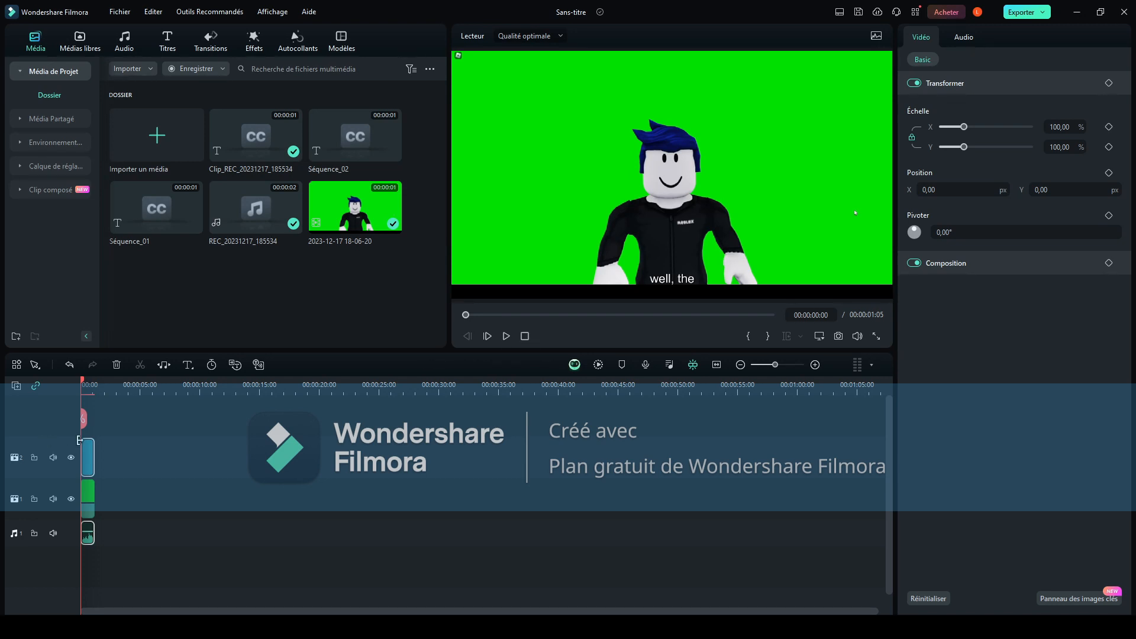
pyautogui.click(957, 37)
pyautogui.click(929, 38)
pyautogui.click(508, 337)
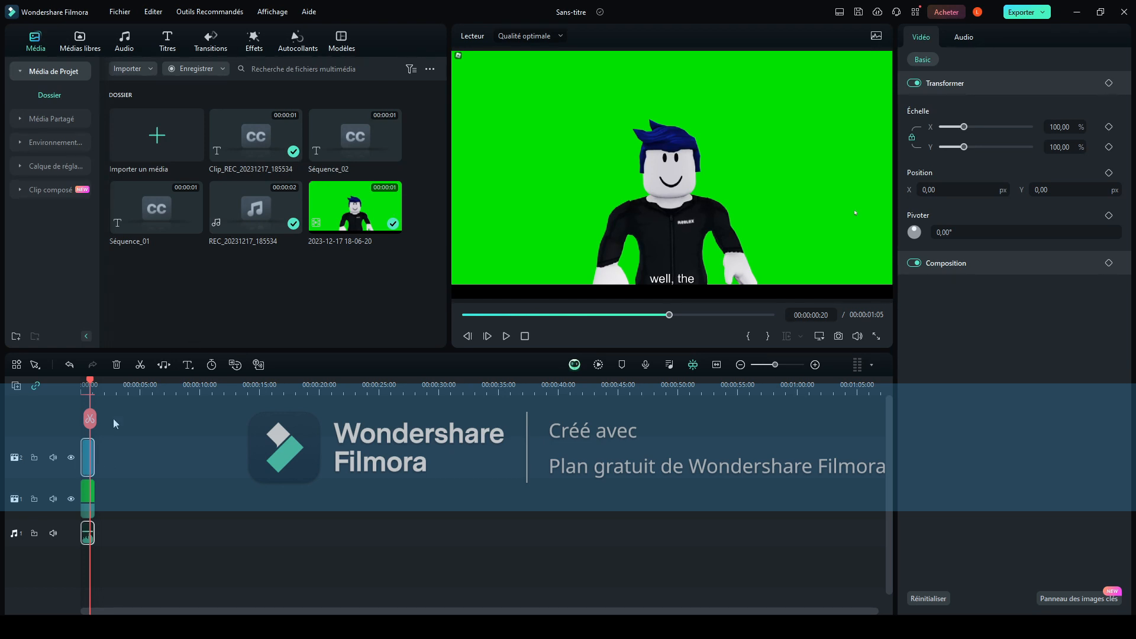
pyautogui.click(117, 365)
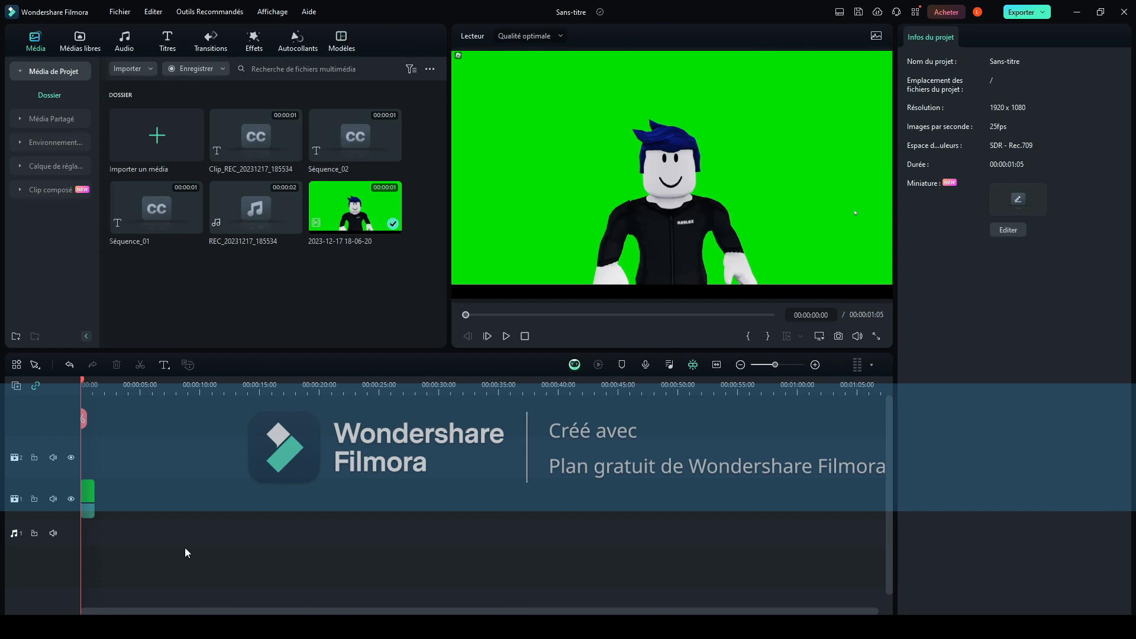
# Add the thought-bubble sticker "Pack Griffonnage - Élément 20" above the character clip and trim it to the clip's length.
pyautogui.click(254, 40)
pyautogui.click(297, 42)
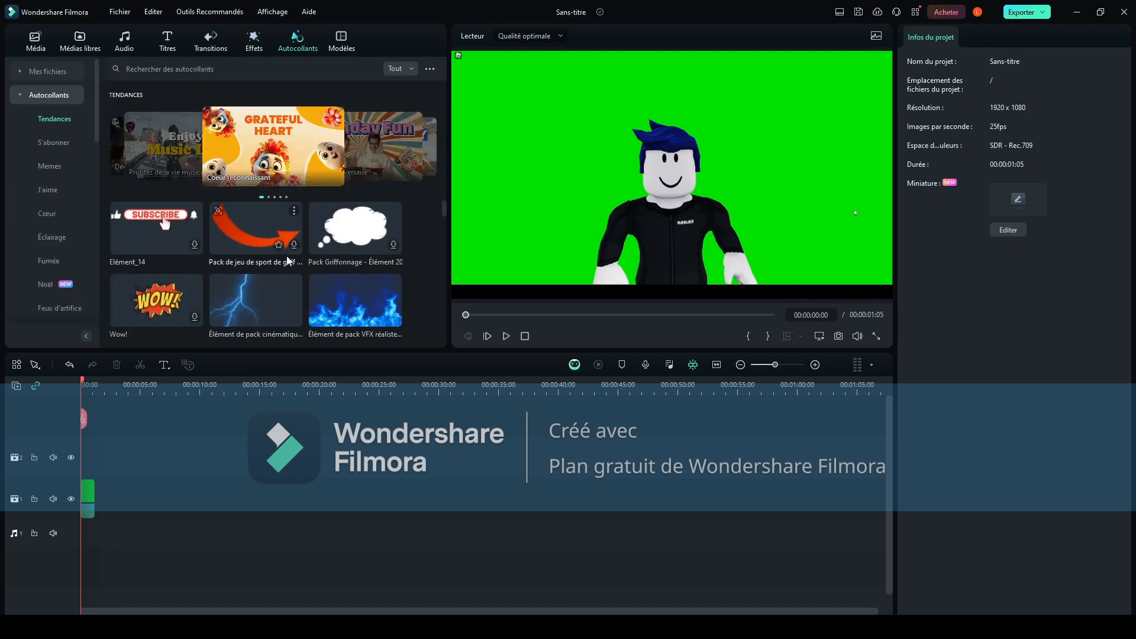
pyautogui.scroll(-5, 282, 260)
pyautogui.scroll(5, 283, 264)
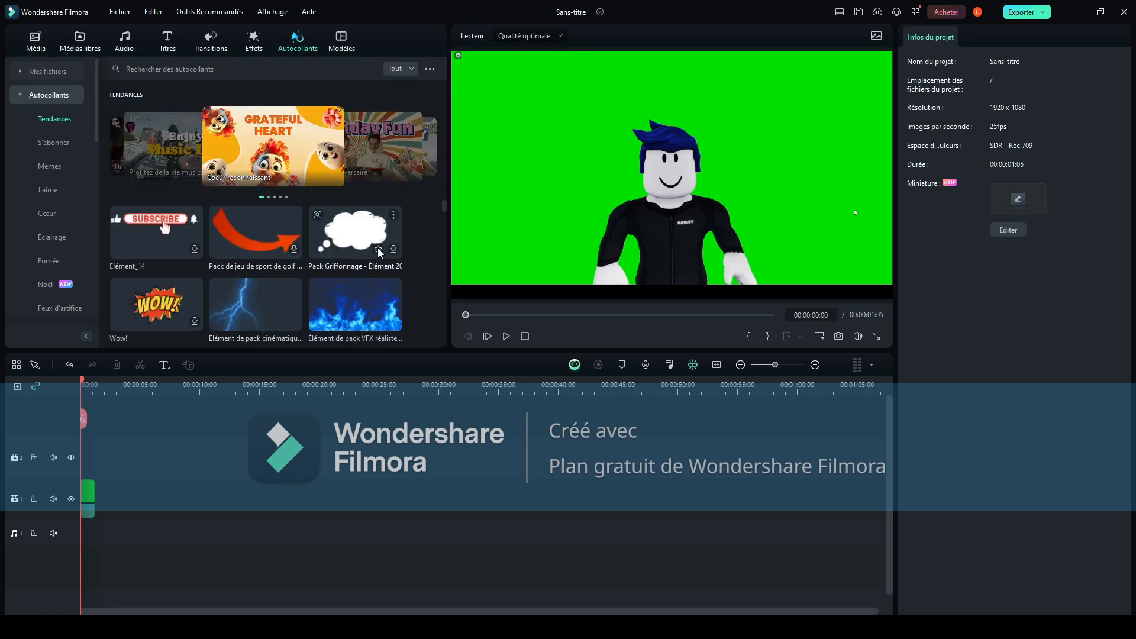
pyautogui.scroll(-5, 319, 257)
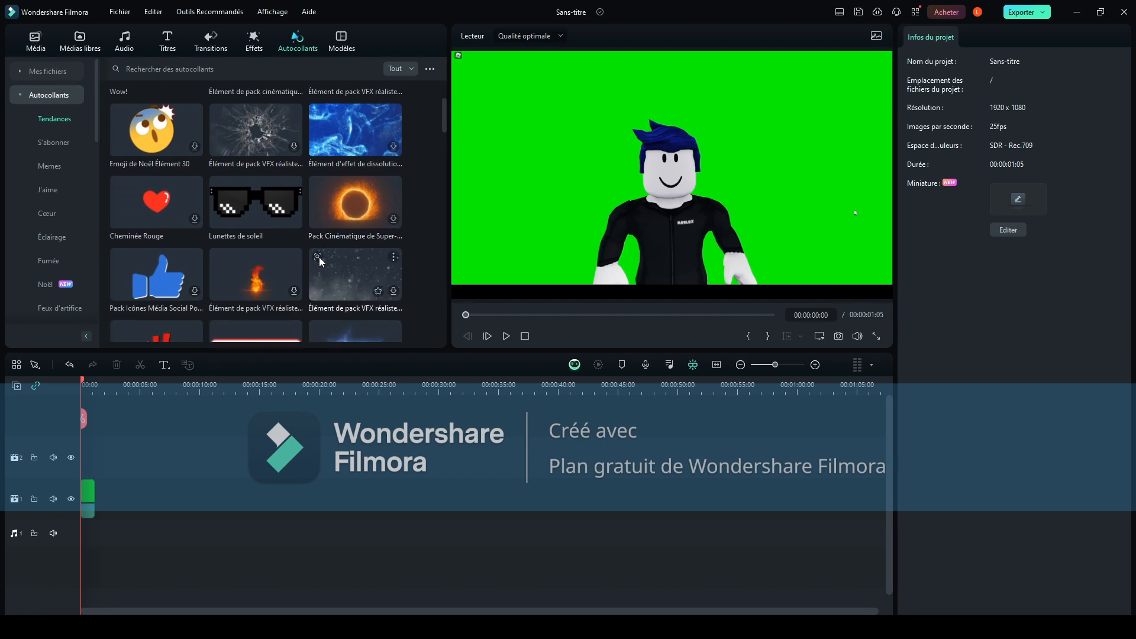
pyautogui.scroll(5, 318, 257)
pyautogui.moveTo(325, 256); pyautogui.dragTo(142, 468)
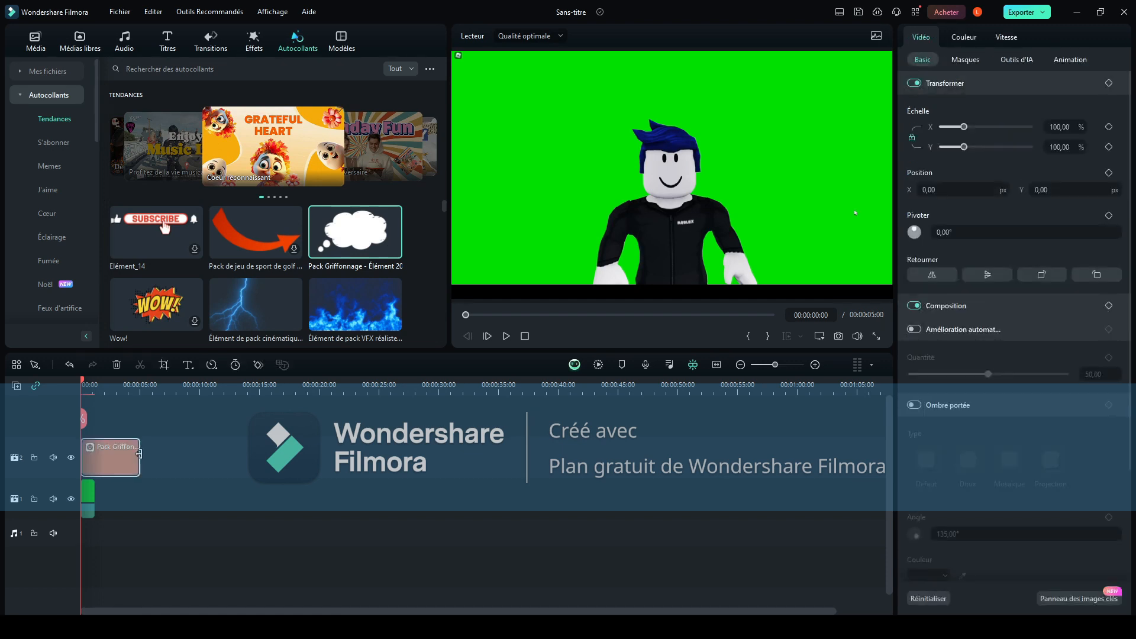
pyautogui.moveTo(99, 462); pyautogui.dragTo(93, 461)
# Scale the thought-bubble sticker to about 41 %, place it to the upper right of the character's head, and play the clip.
pyautogui.moveTo(82, 417); pyautogui.dragTo(87, 416)
pyautogui.click(655, 206)
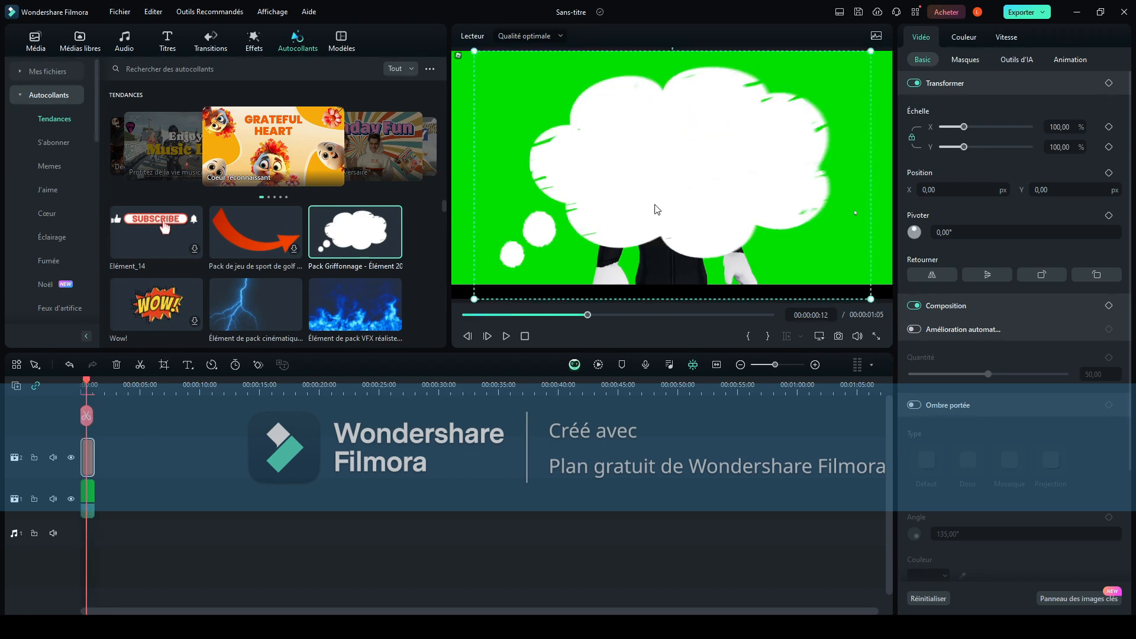
pyautogui.moveTo(479, 294); pyautogui.dragTo(737, 154)
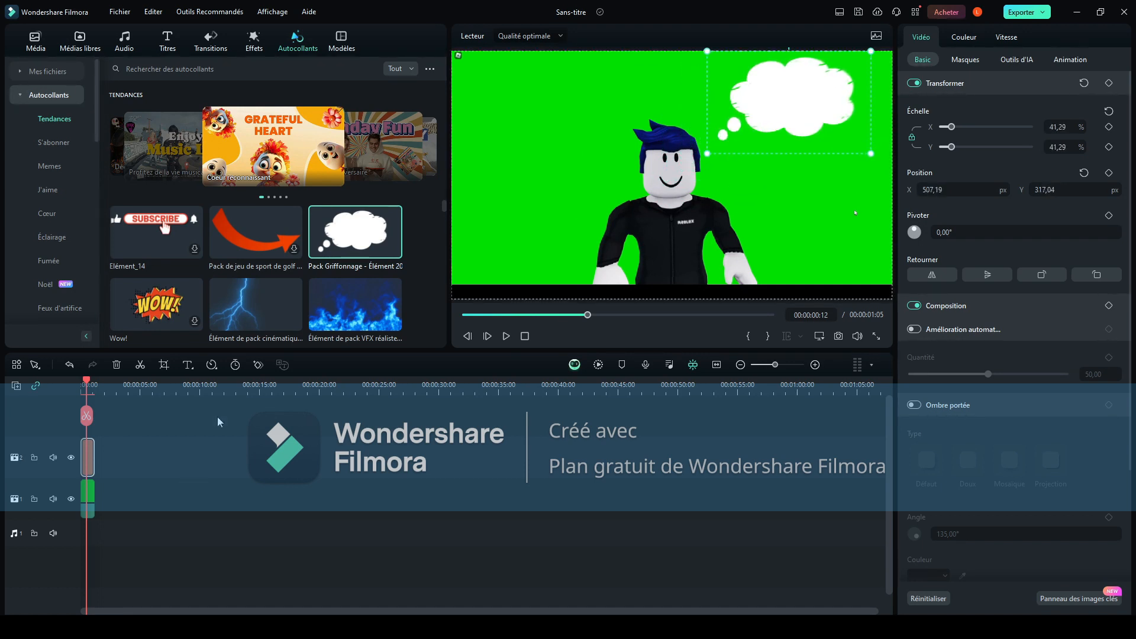
pyautogui.click(509, 336)
pyautogui.click(508, 338)
# Add a default text title on the track above the sticker and trim it to the clip's length.
pyautogui.click(168, 41)
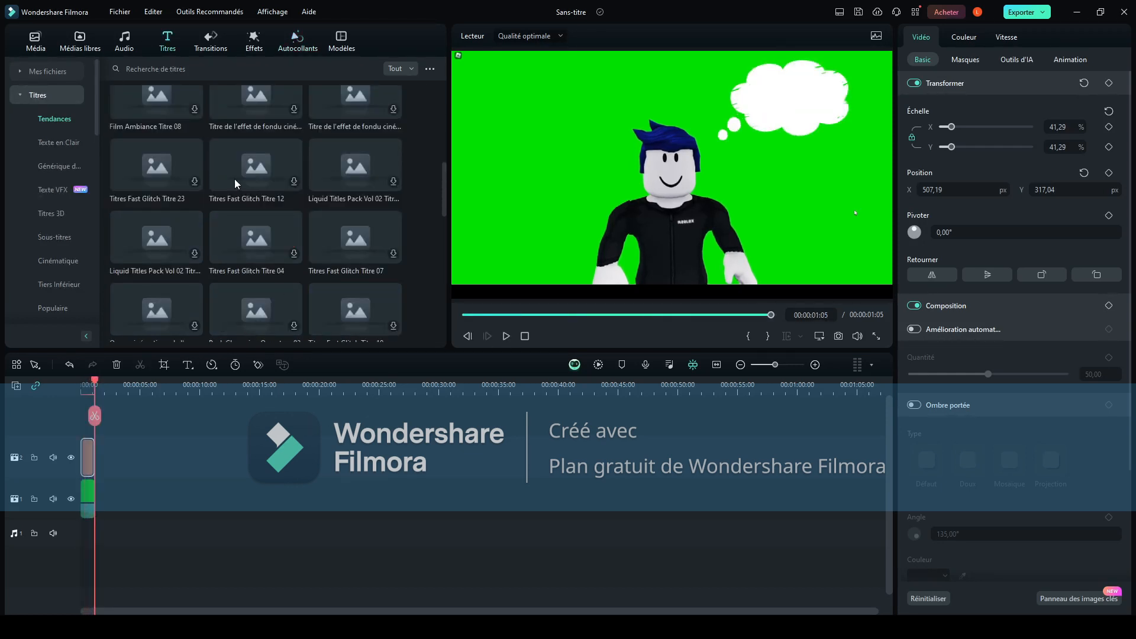
pyautogui.scroll(3, 109, 178)
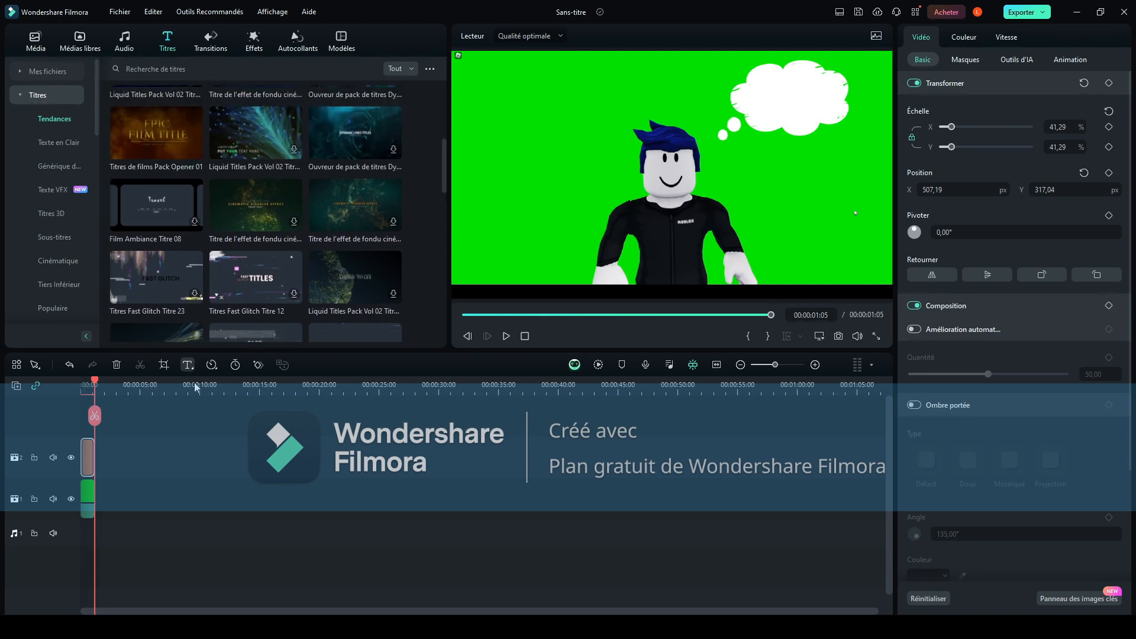
pyautogui.click(187, 364)
pyautogui.moveTo(131, 490); pyautogui.dragTo(94, 450)
pyautogui.moveTo(118, 387); pyautogui.dragTo(87, 412)
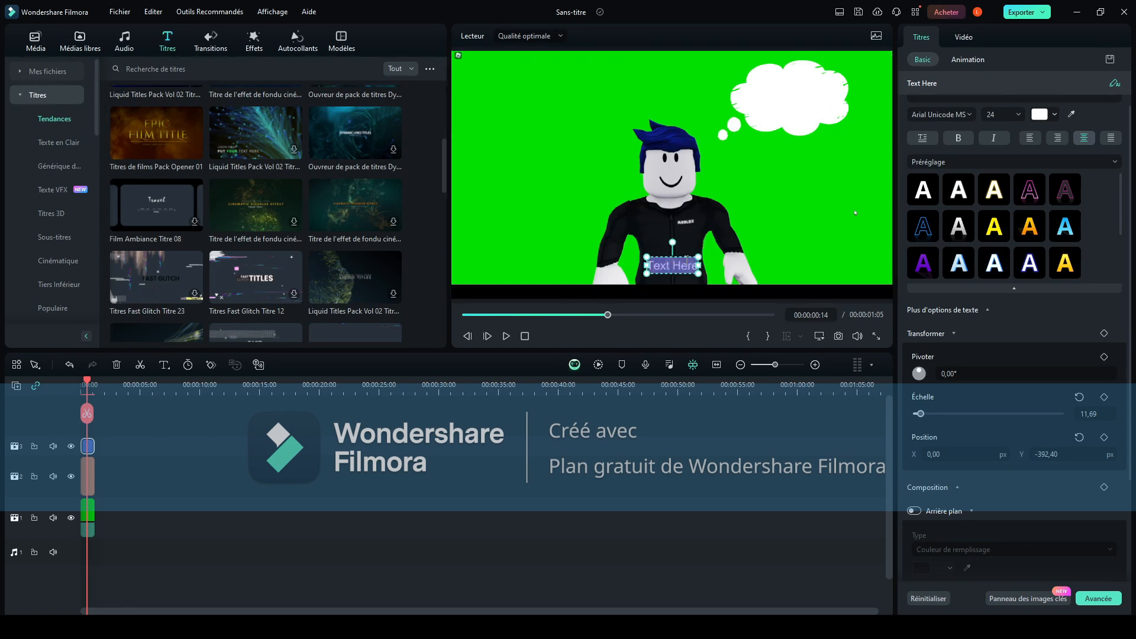
# Move the title into the thought bubble and format its text in black Baloo at size 38.
pyautogui.moveTo(689, 261); pyautogui.dragTo(807, 76)
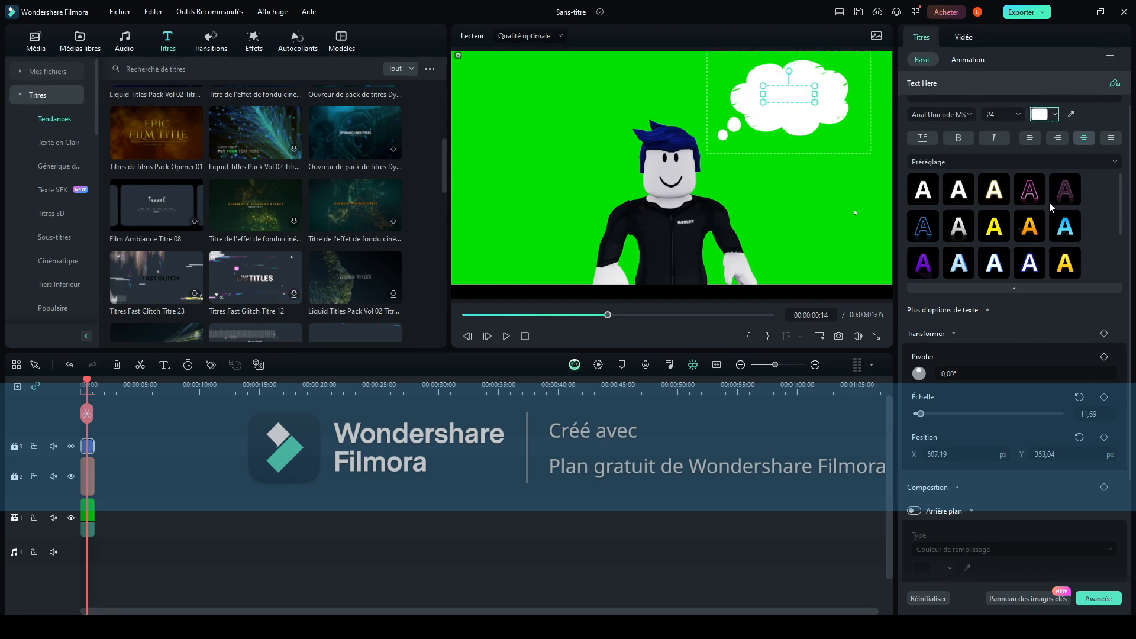
pyautogui.click(1098, 215)
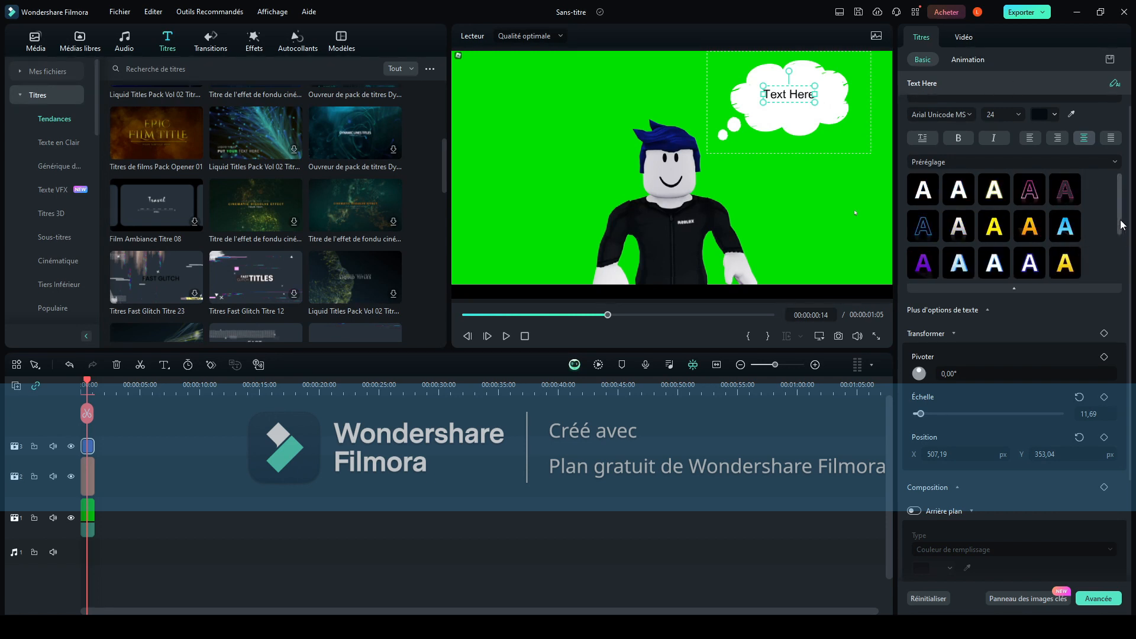
pyautogui.scroll(1, 1109, 107)
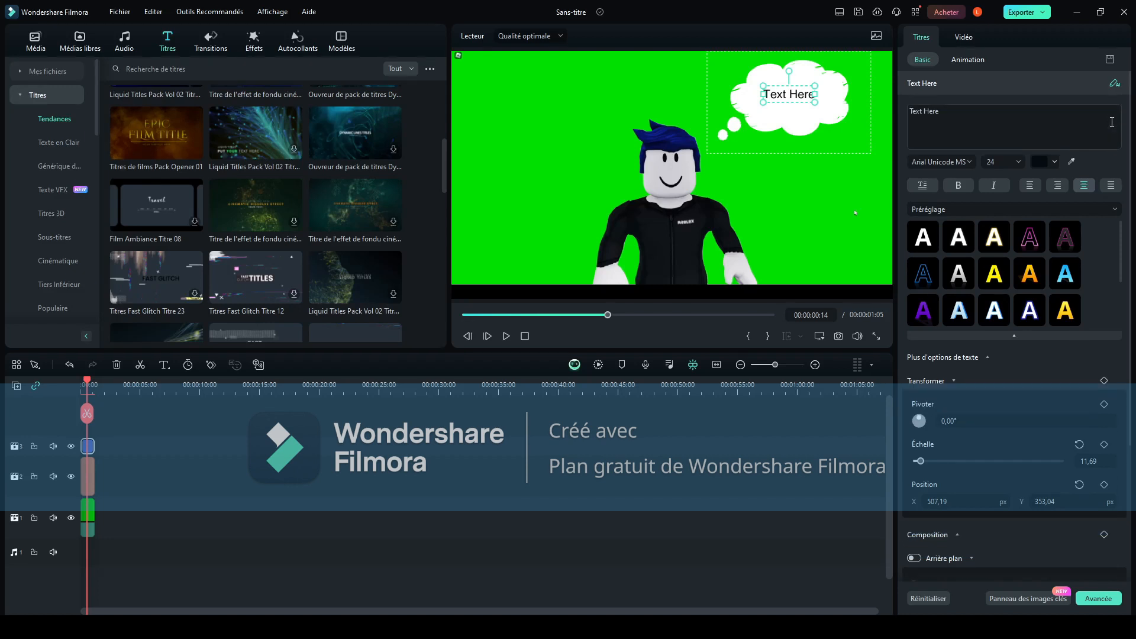
pyautogui.click(951, 161)
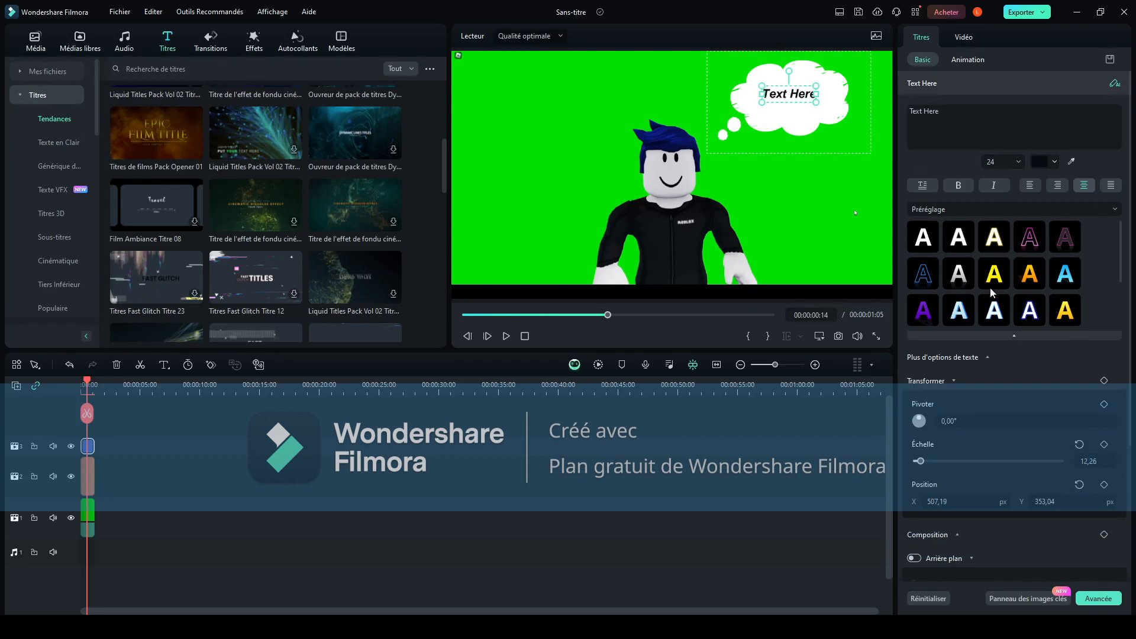
pyautogui.click(967, 429)
pyautogui.moveTo(812, 101); pyautogui.dragTo(788, 78)
# Replace the placeholder text of the title with "VOILA".
pyautogui.moveTo(953, 137); pyautogui.dragTo(890, 97)
pyautogui.press('BackSpace')
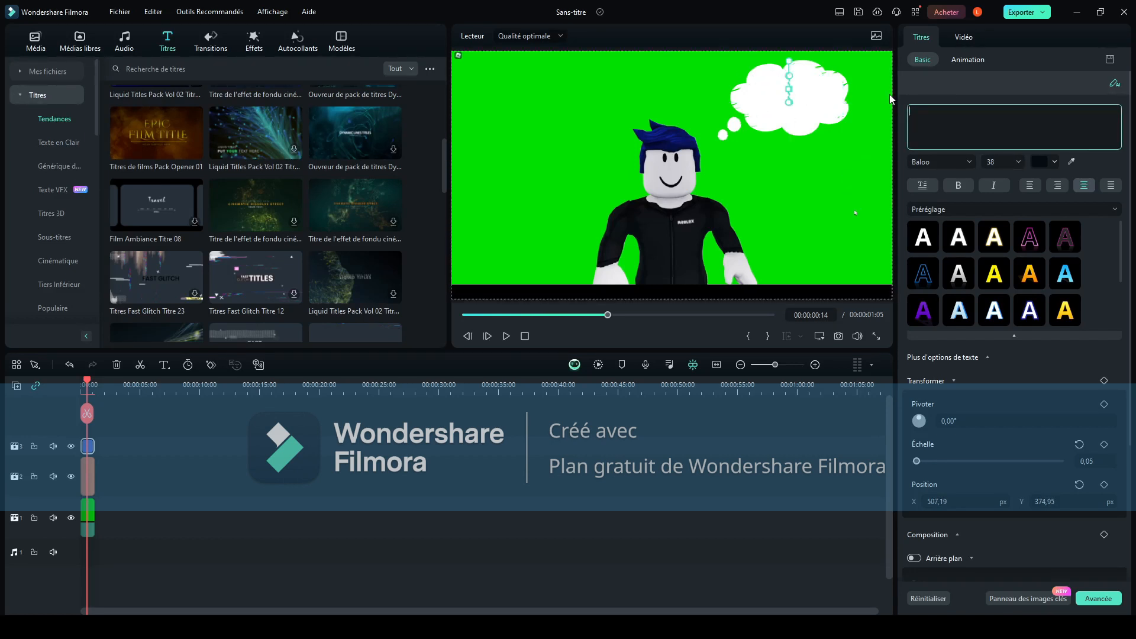
pyautogui.write('VOILA')
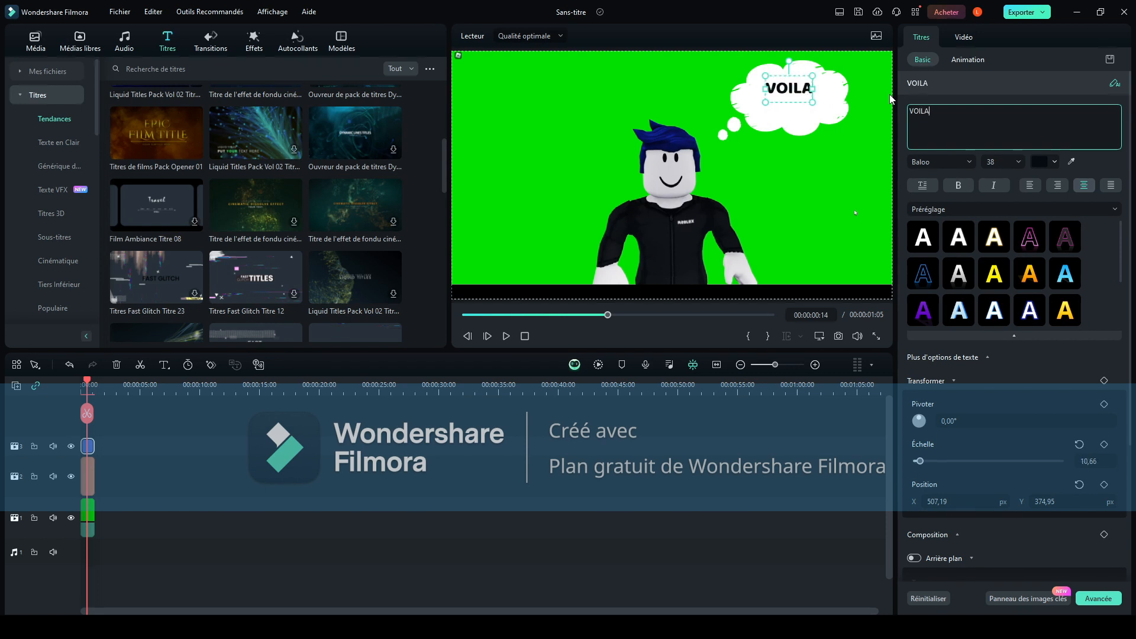
pyautogui.click(132, 436)
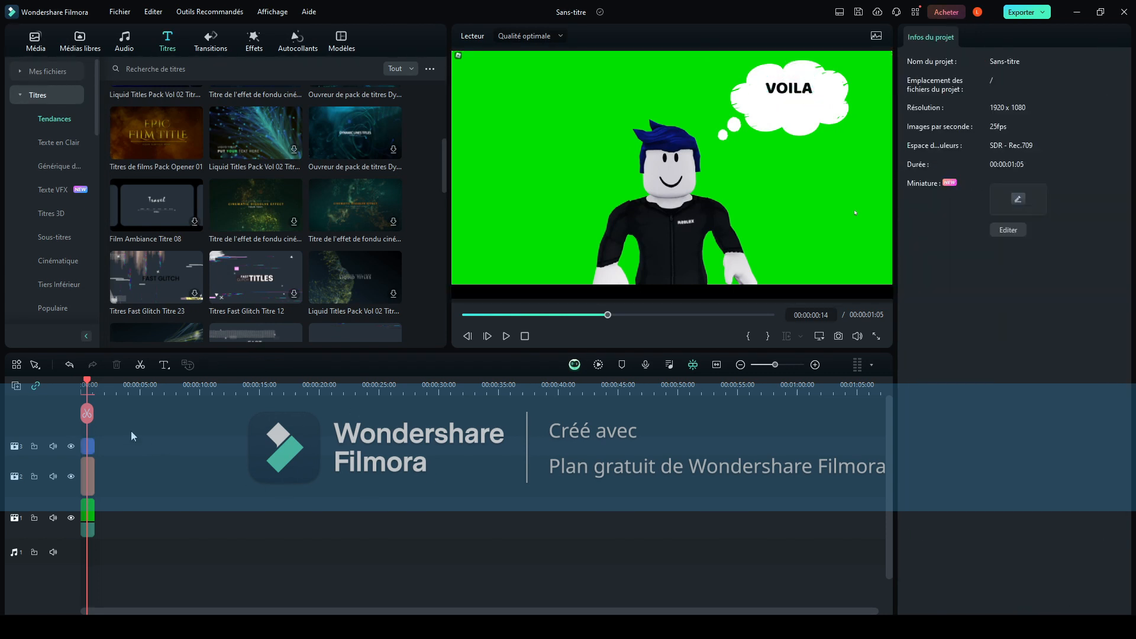
# Trim the start of the VOILA title so it appears after the thought bubble, and play the clip.
pyautogui.click(82, 389)
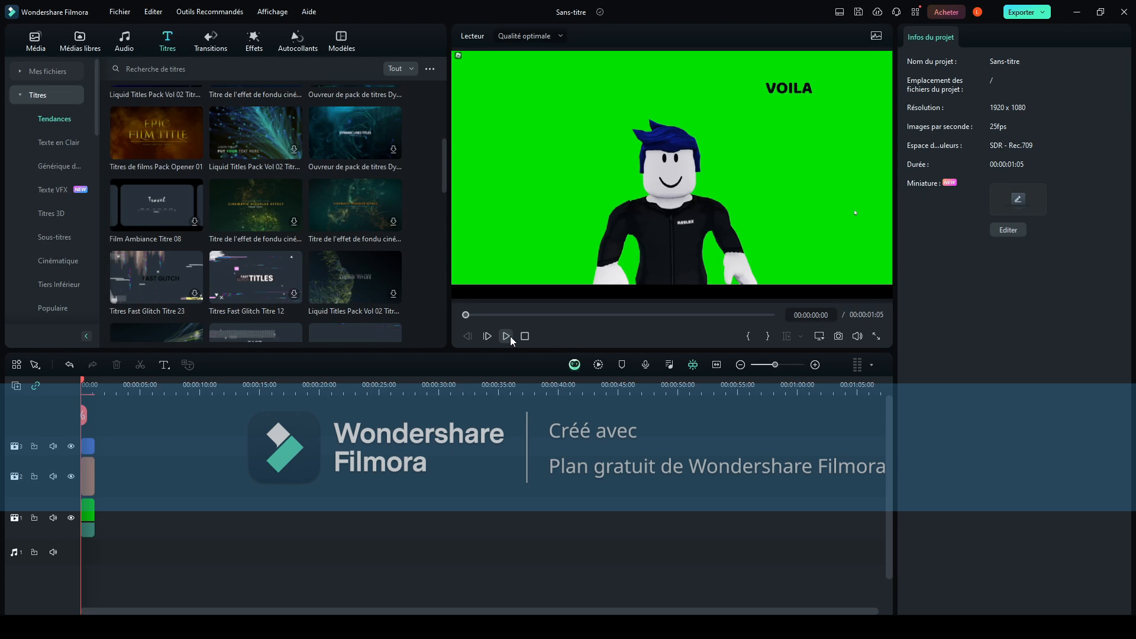
pyautogui.click(88, 444)
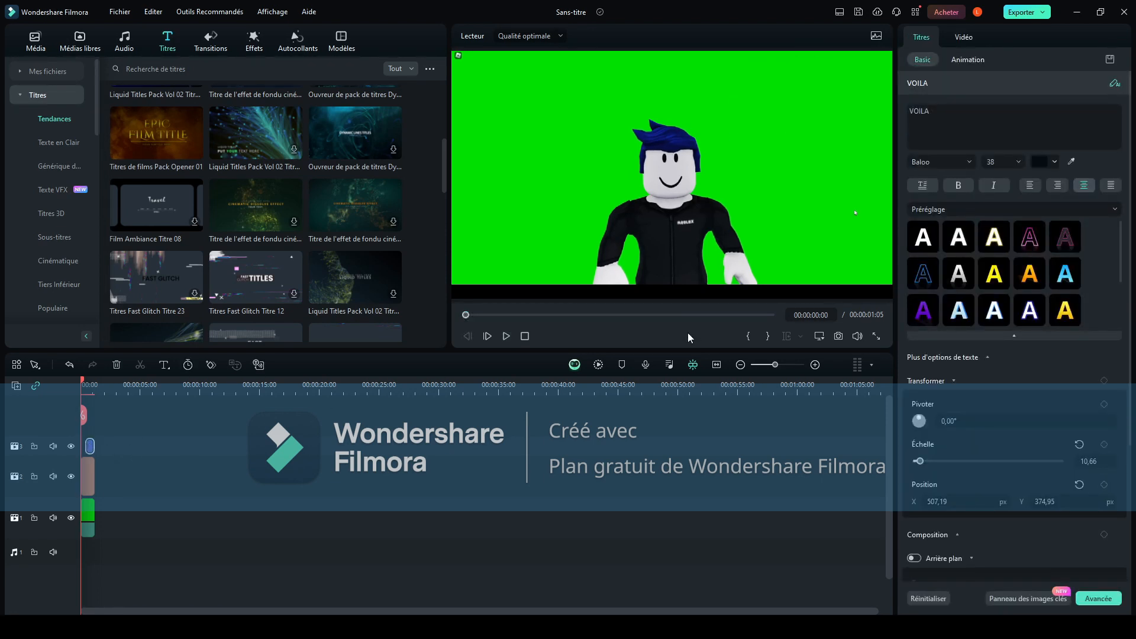
pyautogui.click(506, 336)
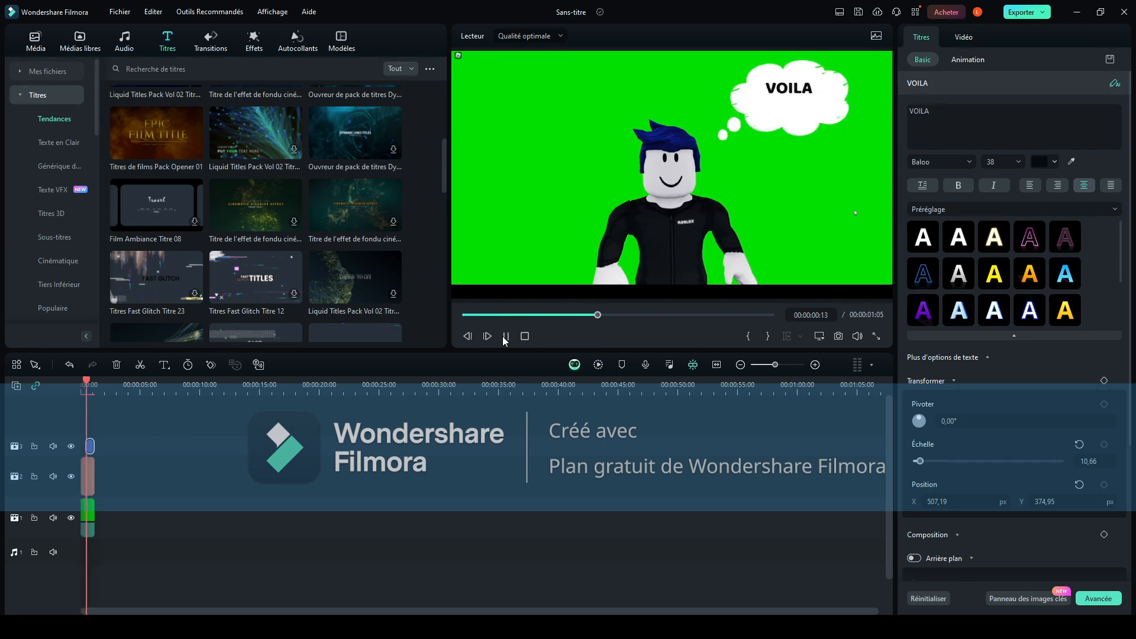
# Lower the VOILA title to the centre of the thought bubble and replay the clip from the start.
pyautogui.click(794, 88)
pyautogui.moveTo(795, 89); pyautogui.dragTo(795, 102)
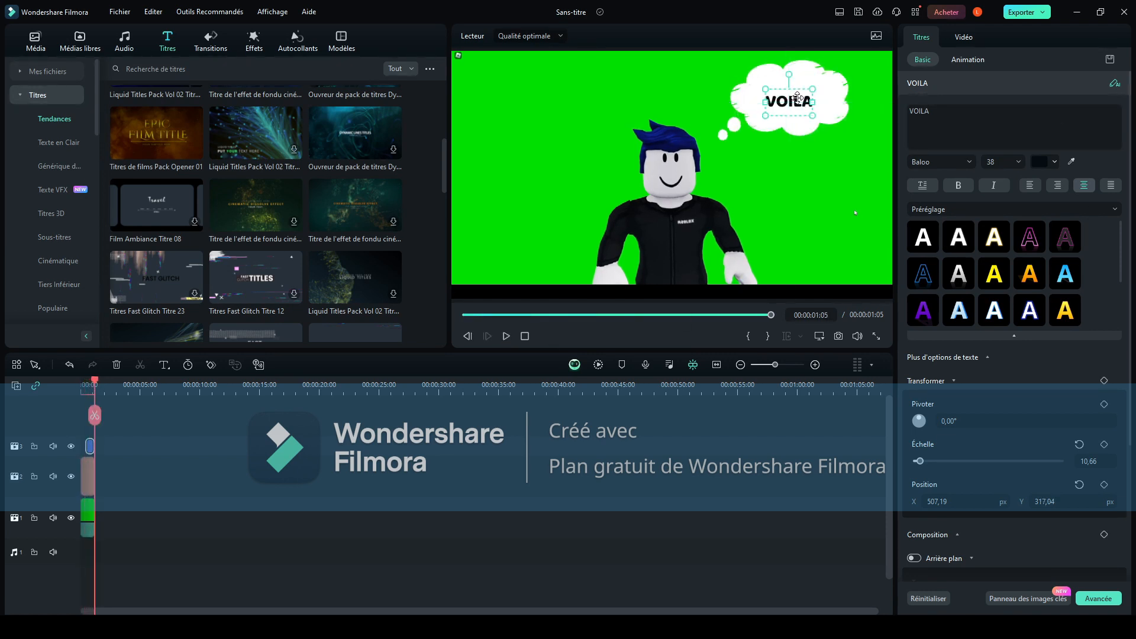
pyautogui.moveTo(88, 405); pyautogui.dragTo(45, 400)
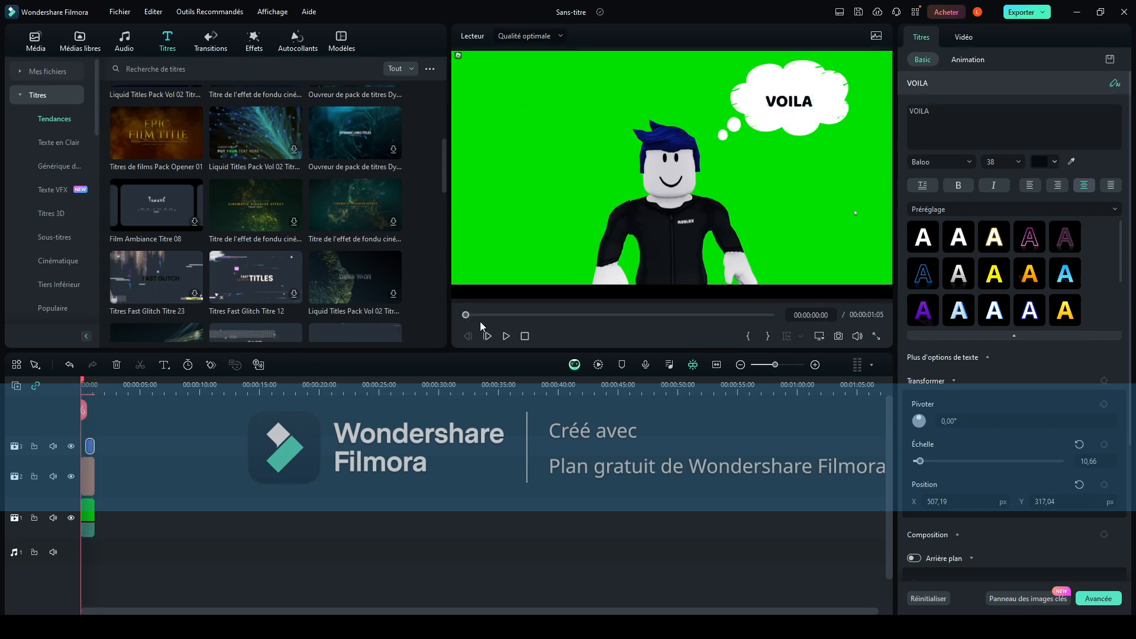
pyautogui.click(506, 339)
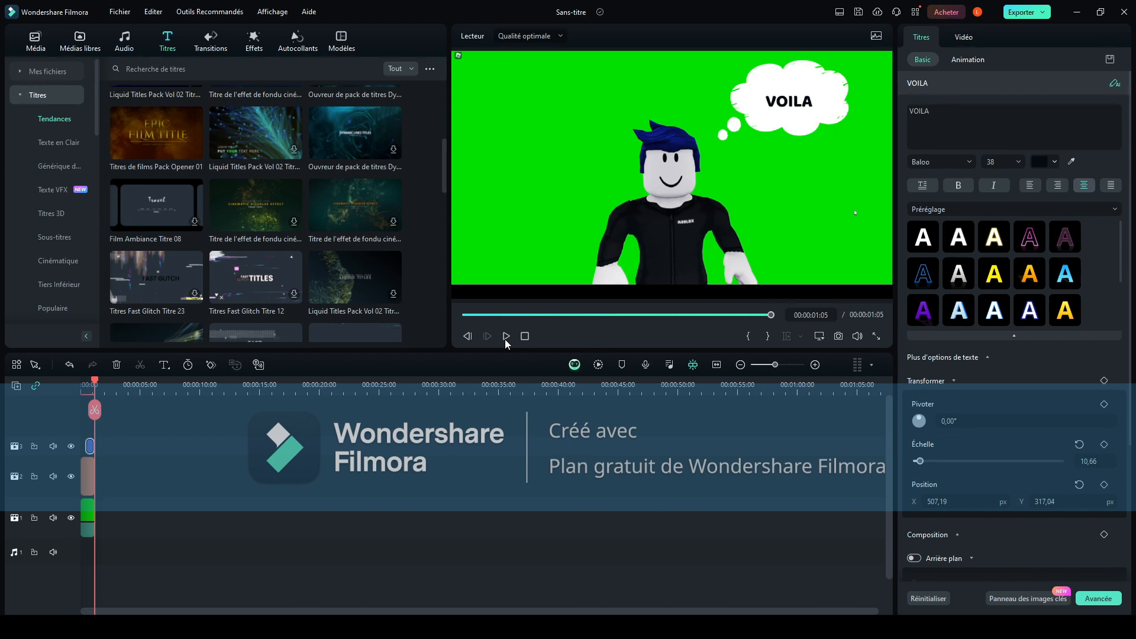
# Delete the VOILA title and the thought-bubble sticker from the timeline.
pyautogui.moveTo(234, 437); pyautogui.dragTo(83, 473)
pyautogui.click(125, 456)
pyautogui.moveTo(95, 419); pyautogui.dragTo(163, 476)
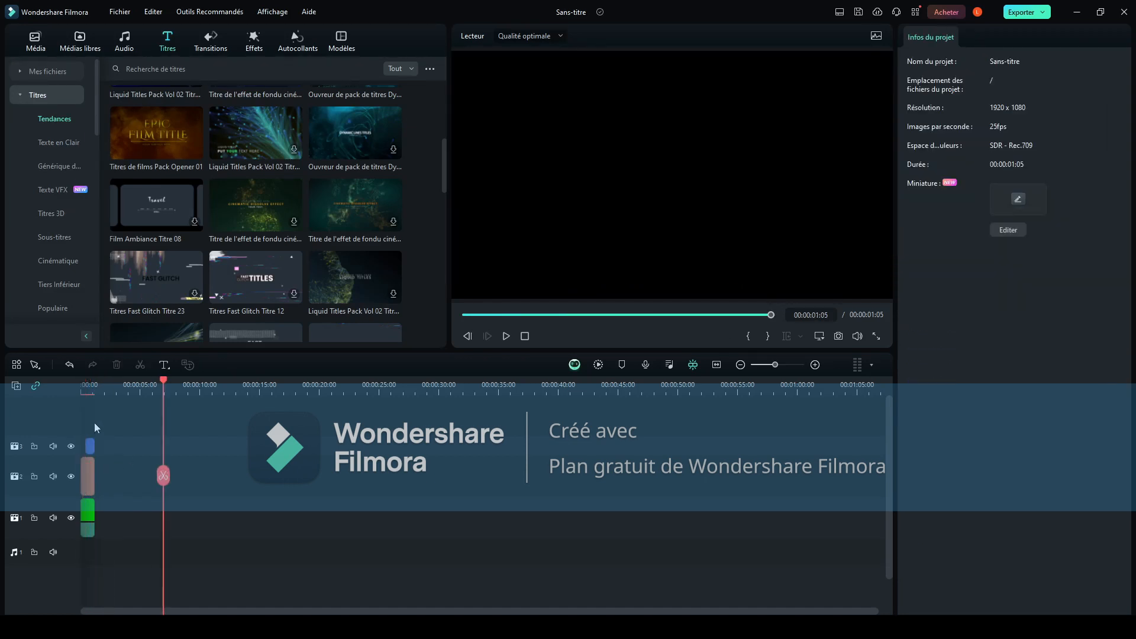
pyautogui.click(83, 481)
pyautogui.click(118, 365)
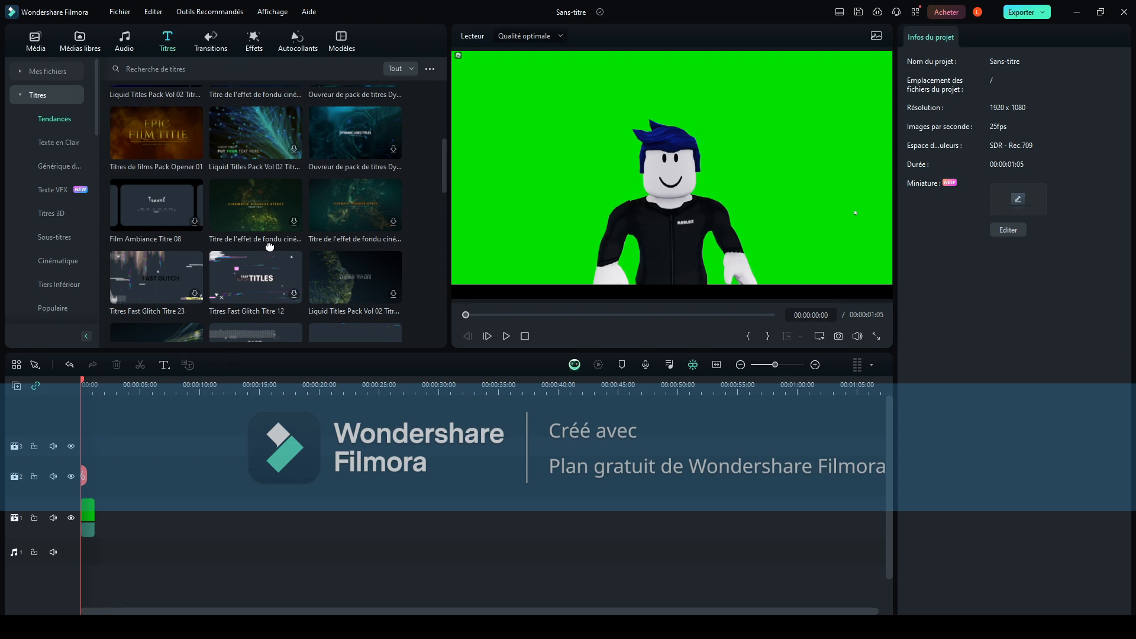
# Search the built-in stock media library for "film".
pyautogui.click(345, 45)
pyautogui.scroll(-3, 214, 235)
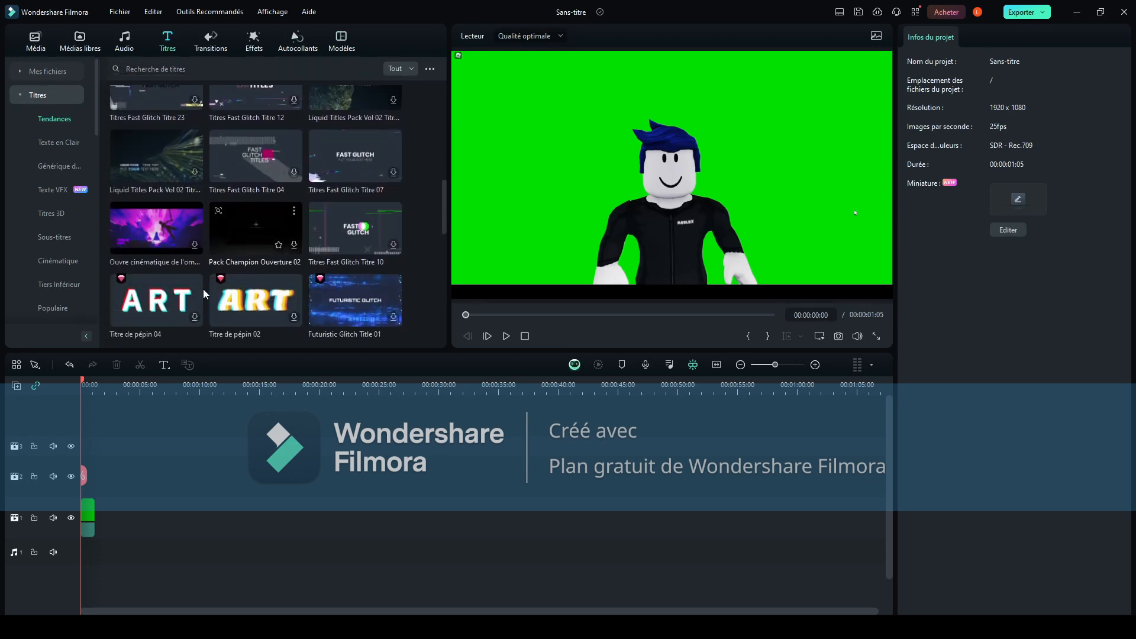
pyautogui.click(80, 41)
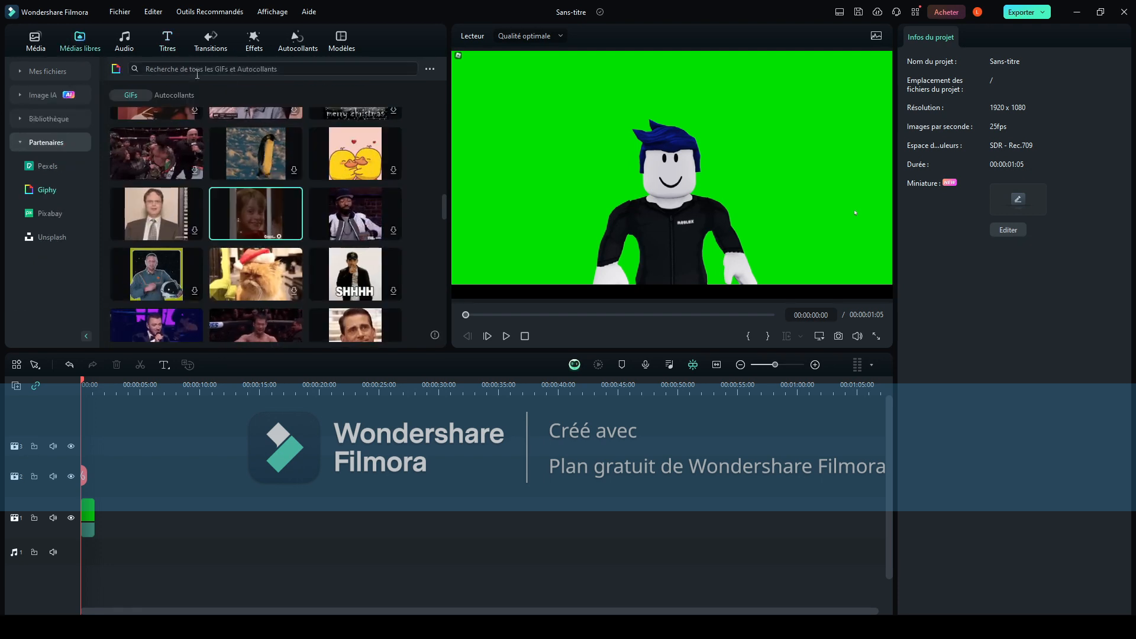
pyautogui.click(52, 120)
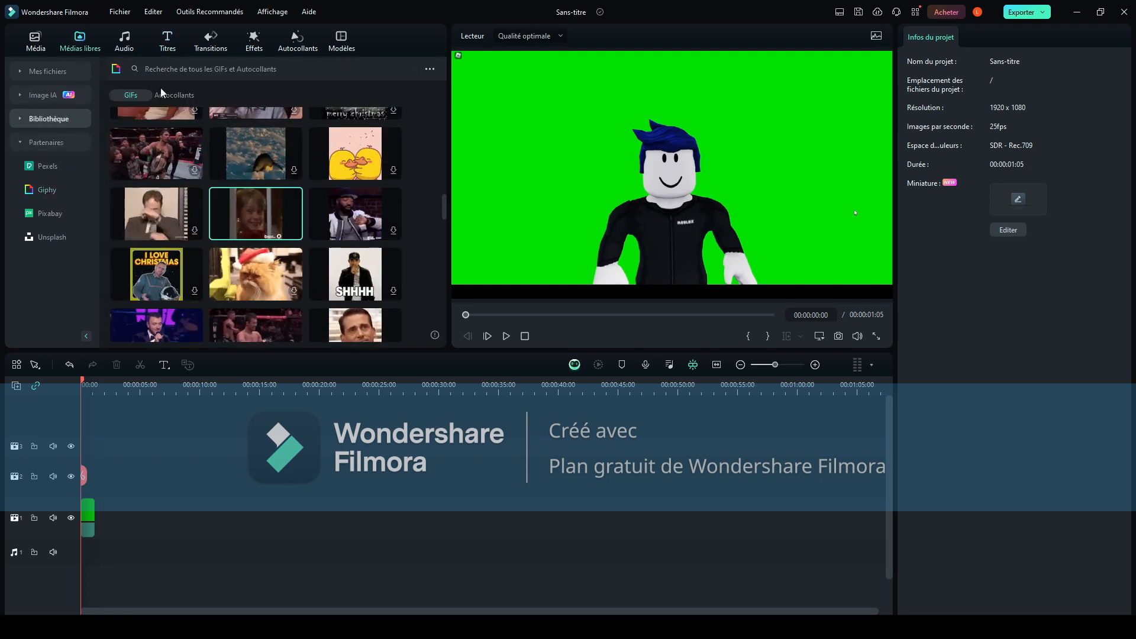
pyautogui.click(194, 69)
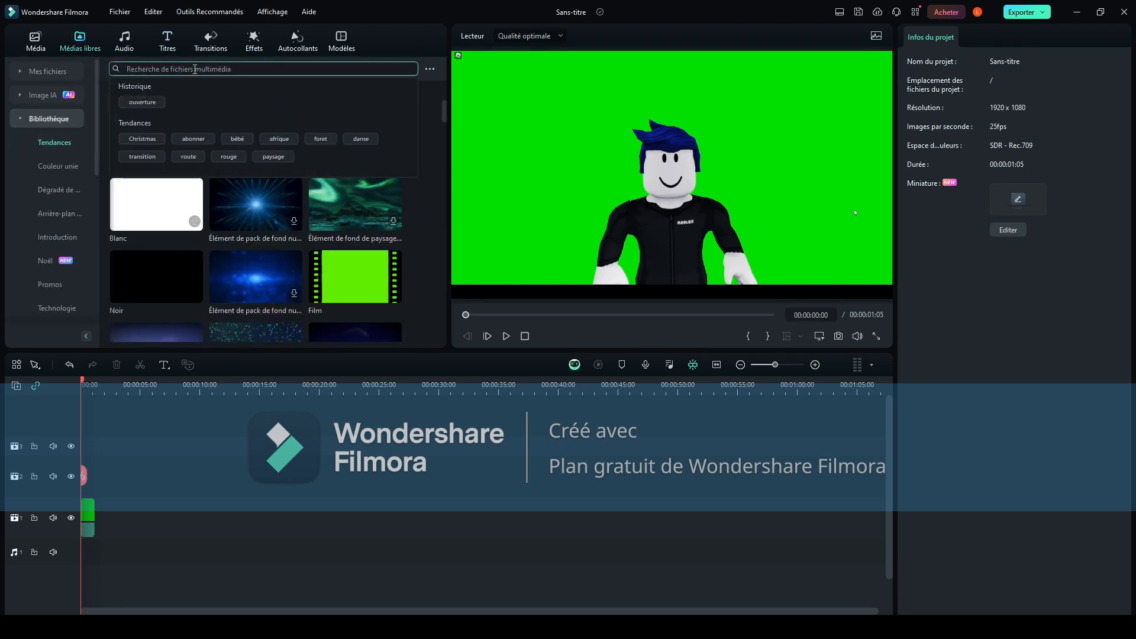
pyautogui.write('film')
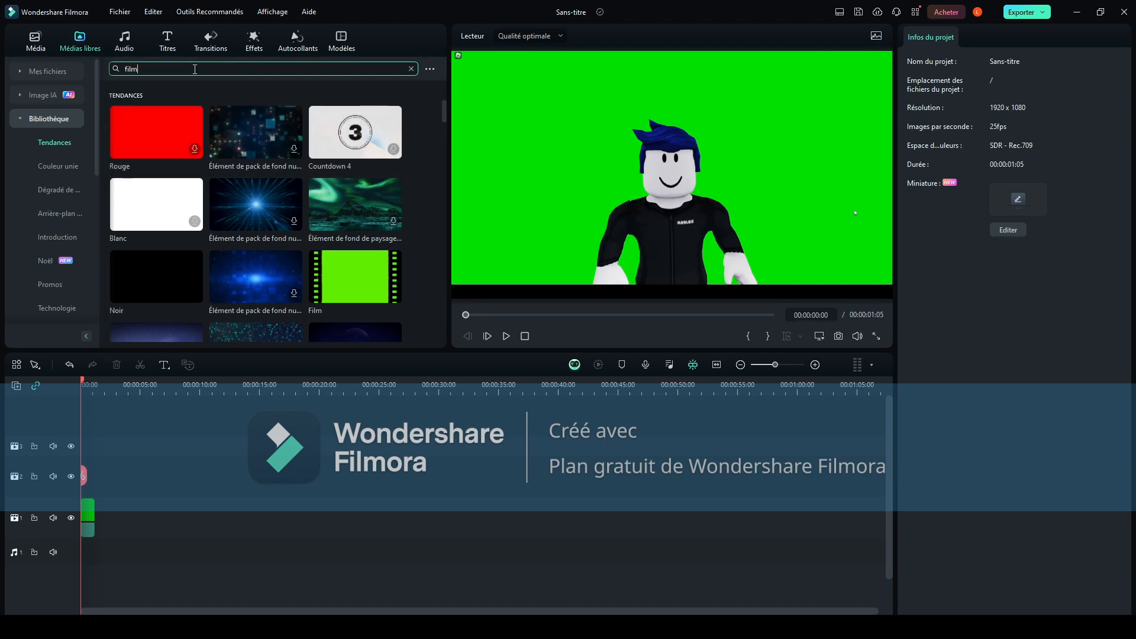
pyautogui.press('Return')
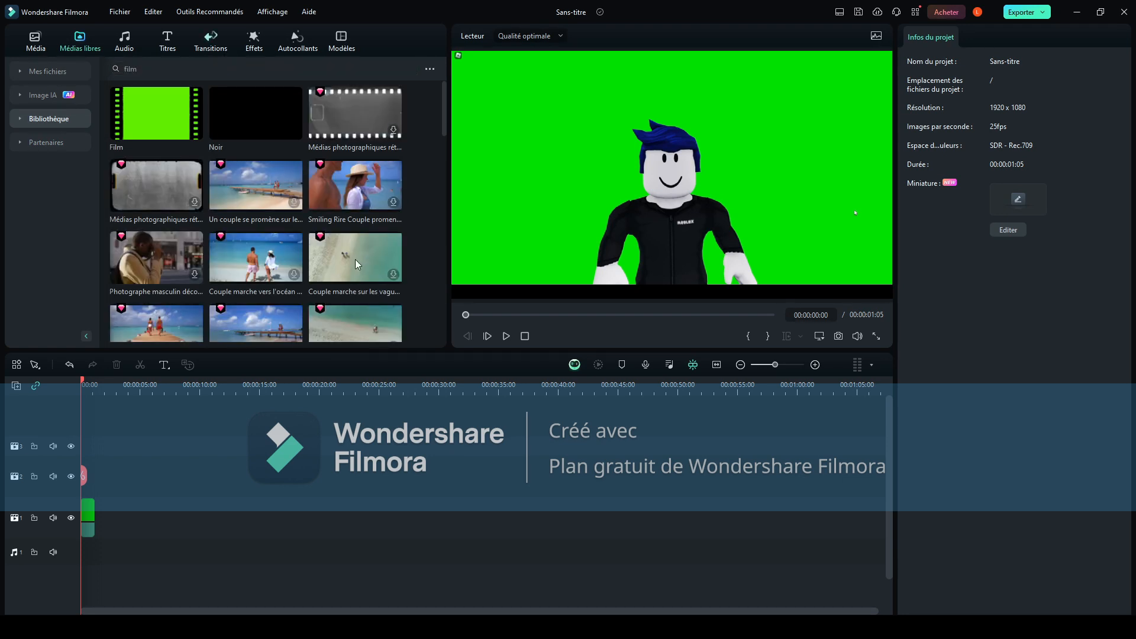
# Look through the "film" stock clips for suitable footage and return to the start of the results.
pyautogui.scroll(-2, 342, 275)
pyautogui.scroll(-8, 341, 276)
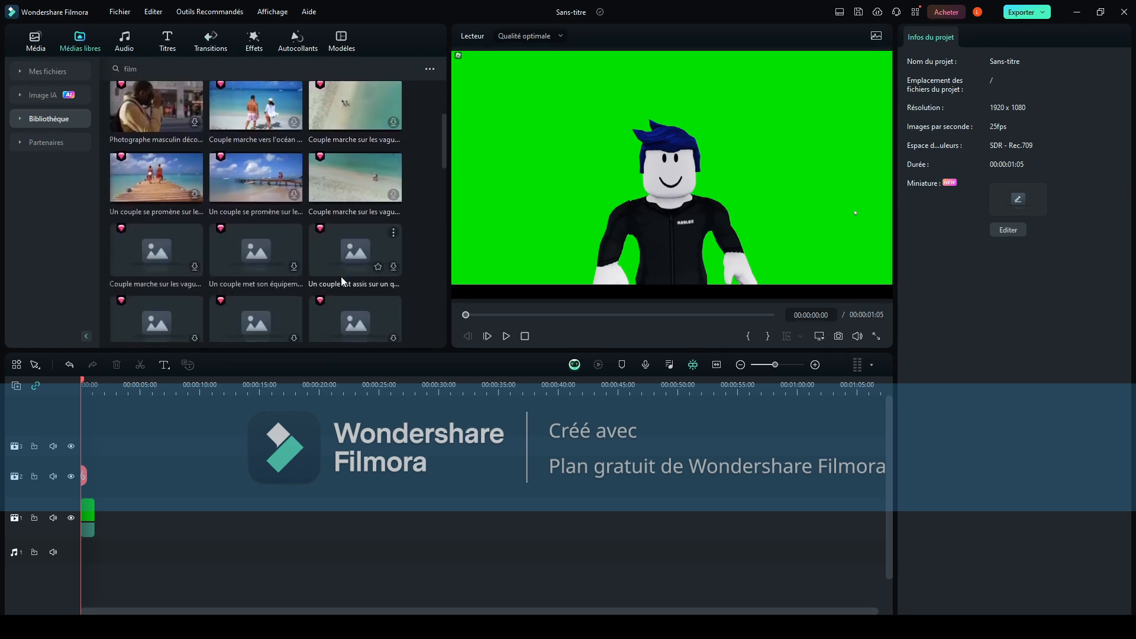
pyautogui.scroll(-1, 274, 261)
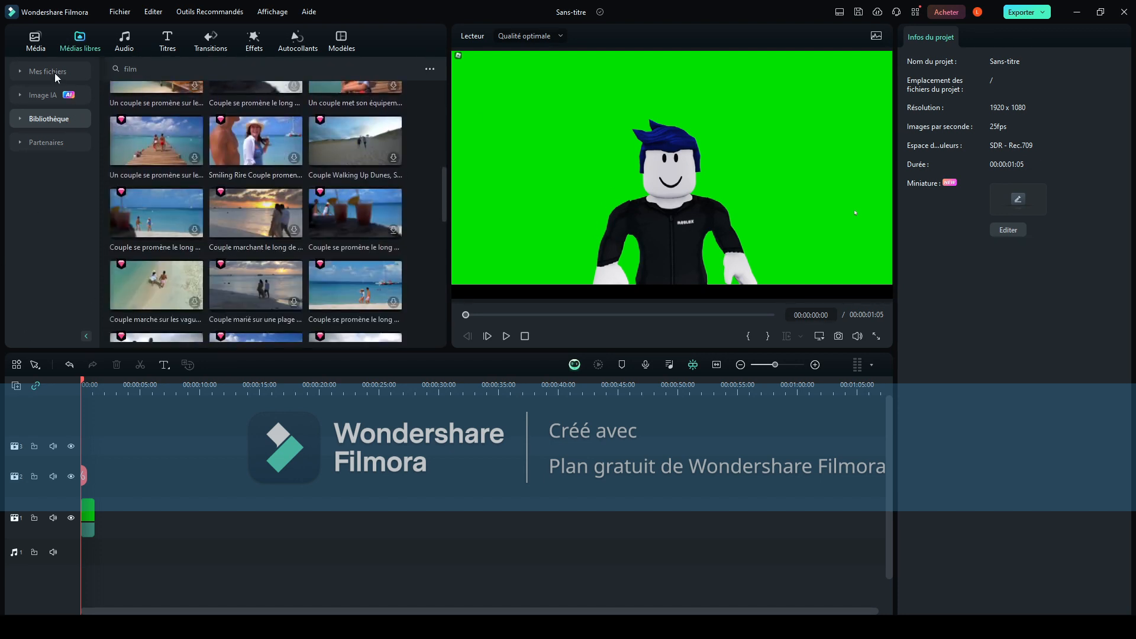
pyautogui.scroll(-3, 315, 264)
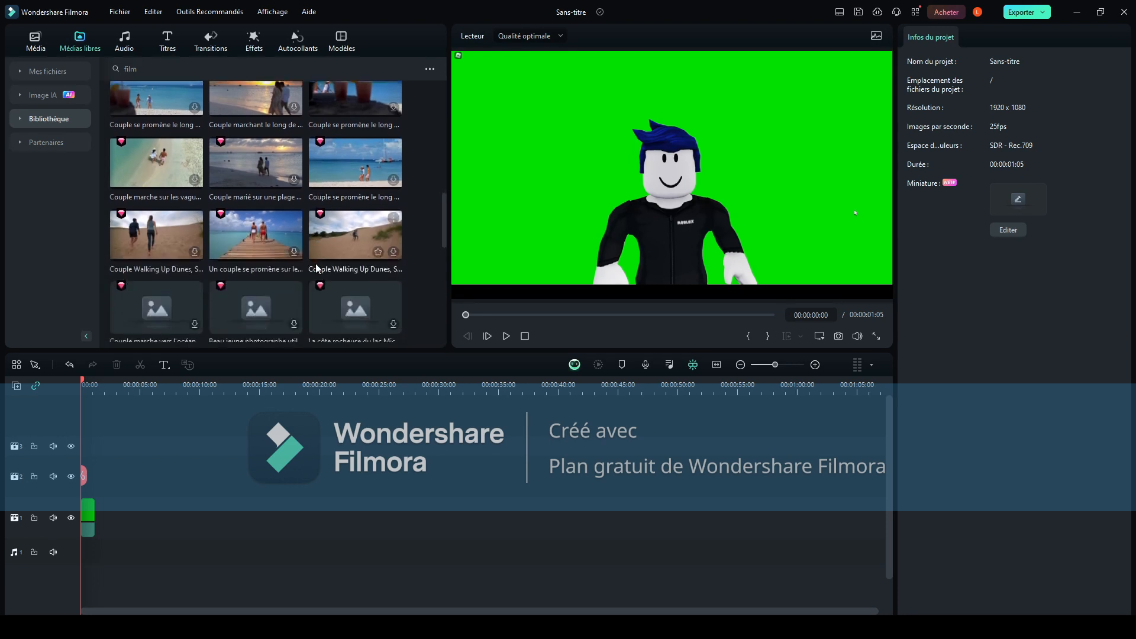
pyautogui.scroll(-6, 343, 314)
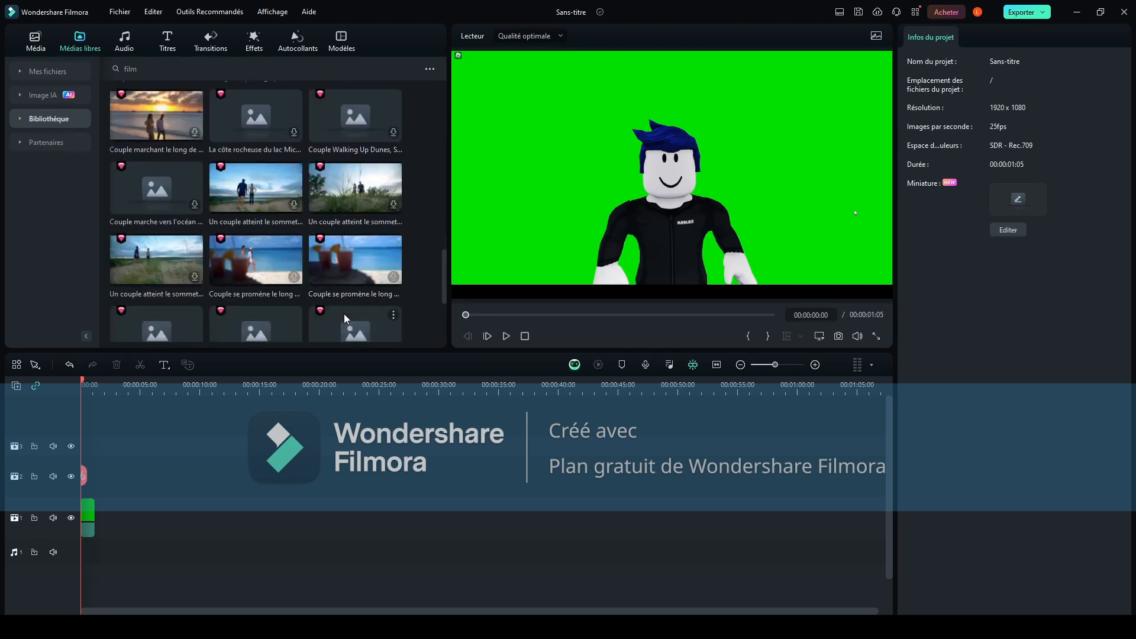
pyautogui.scroll(-6, 343, 313)
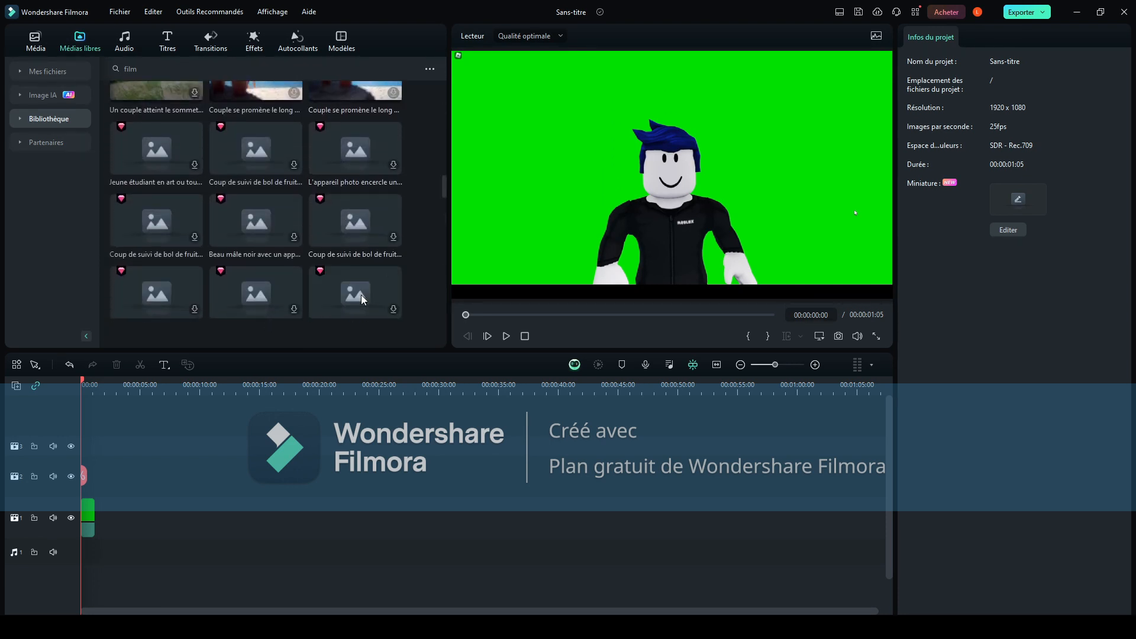
pyautogui.scroll(3, 361, 295)
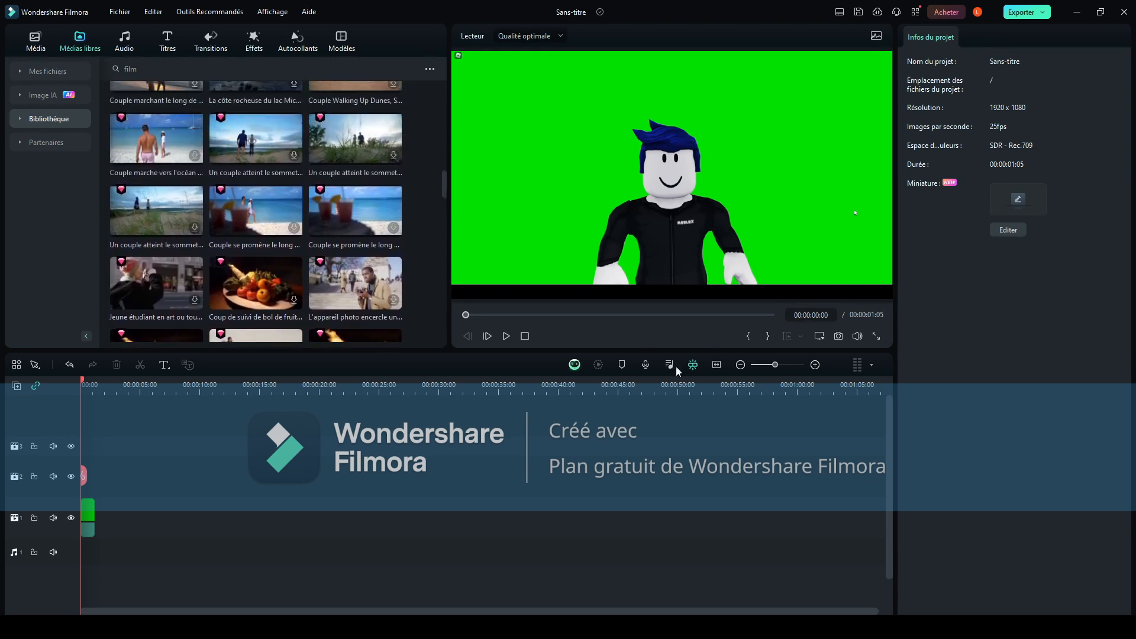
pyautogui.scroll(4, 283, 230)
pyautogui.scroll(5, 287, 232)
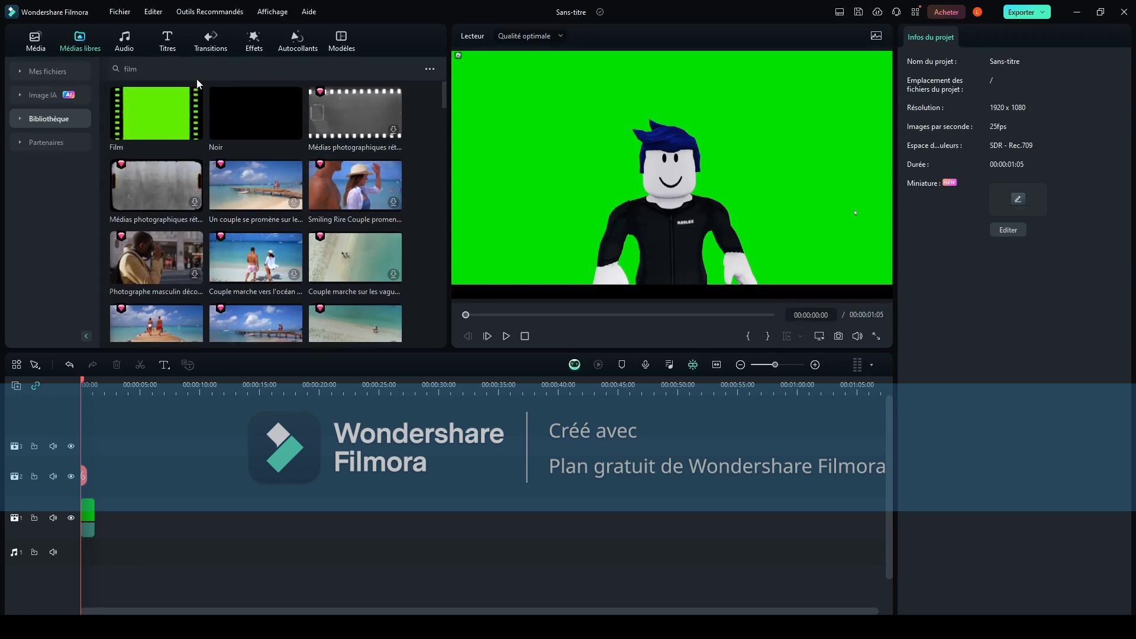
# Search the stock media library for "news" instead and look through the resulting clips.
pyautogui.moveTo(187, 70); pyautogui.dragTo(47, 49)
pyautogui.press('BackSpace')
pyautogui.write('news')
pyautogui.press('Return')
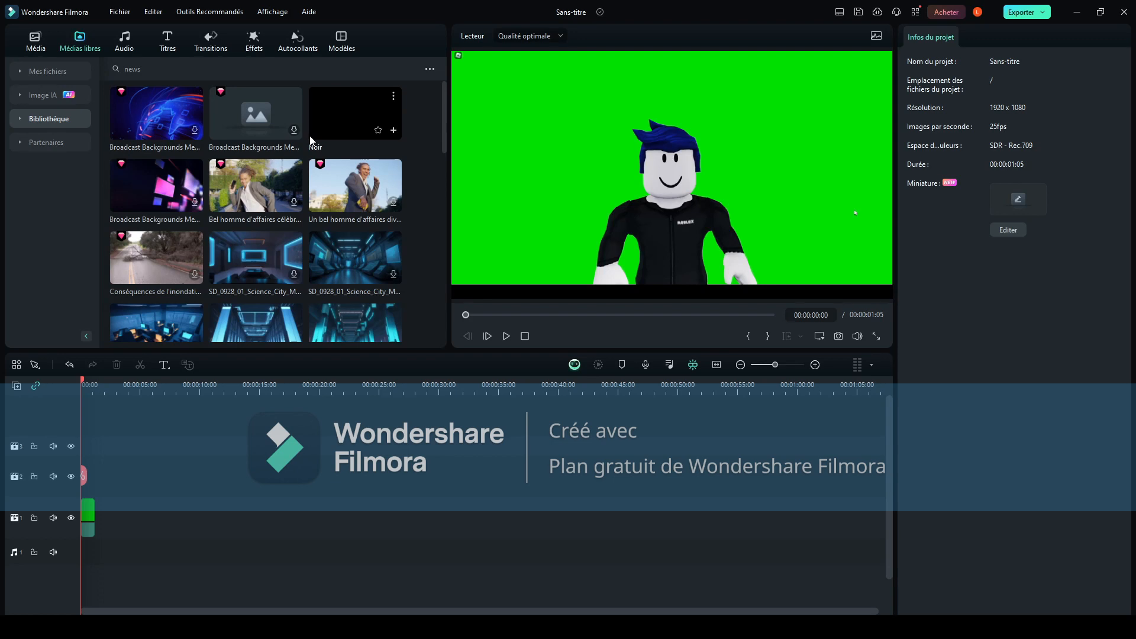
pyautogui.scroll(-5, 343, 171)
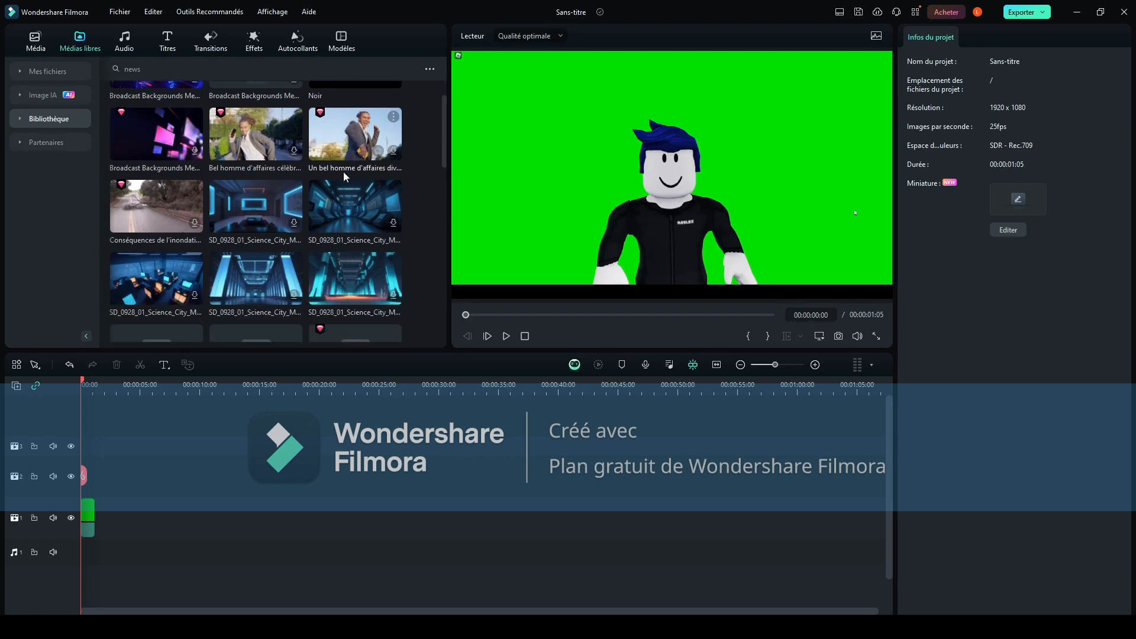
pyautogui.scroll(-3, 343, 172)
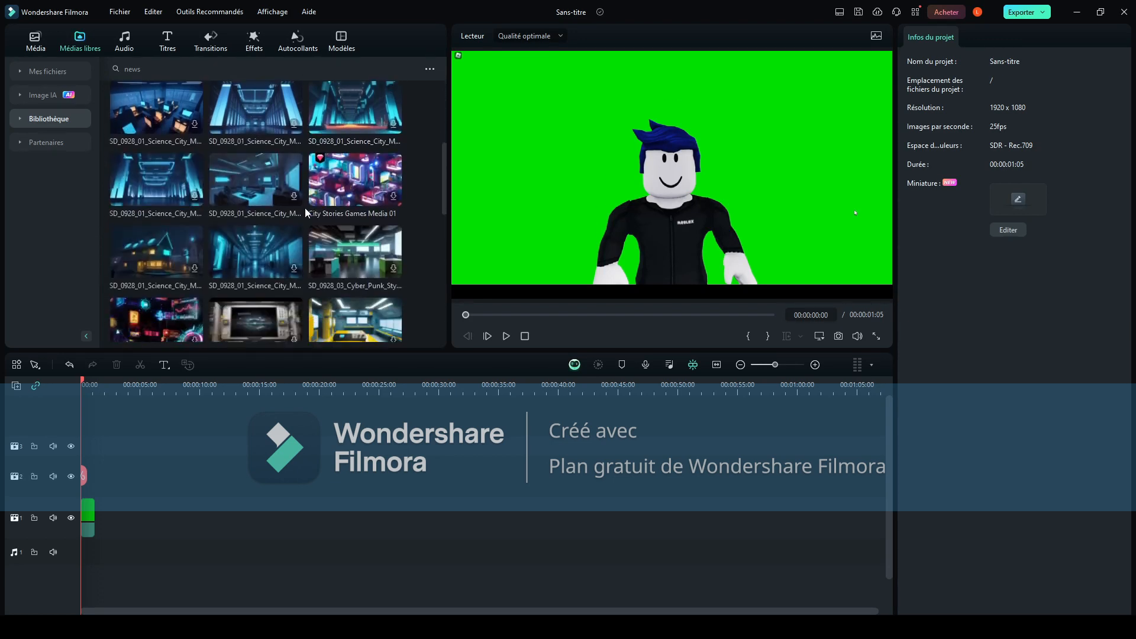
pyautogui.scroll(-2, 239, 210)
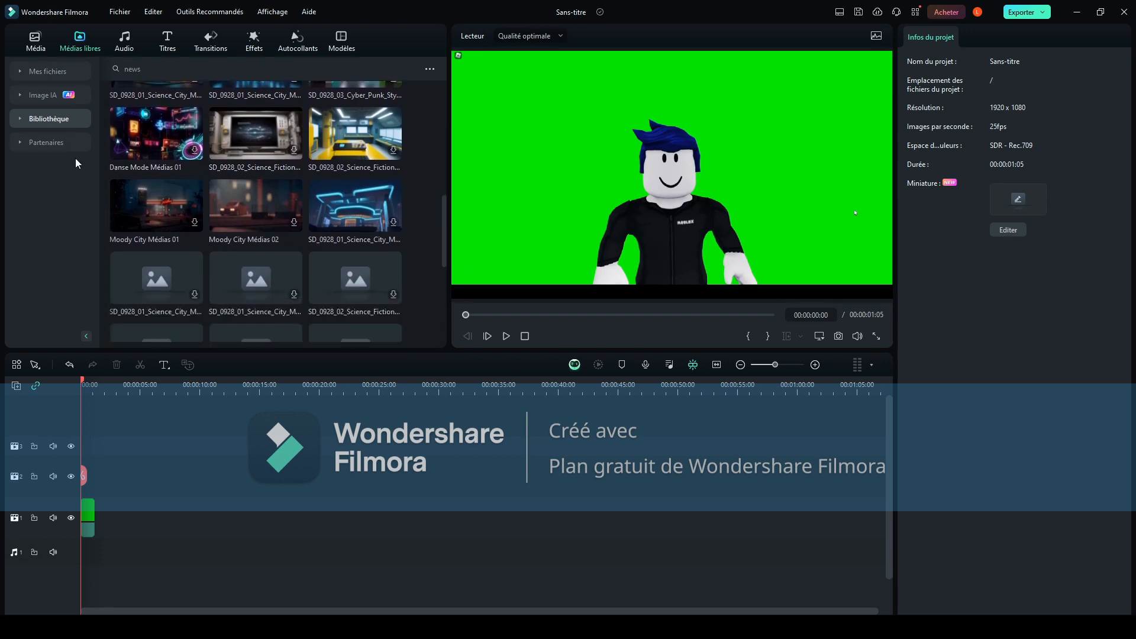
# Search the partner source Pixabay for "news" videos and look through the results.
pyautogui.click(65, 144)
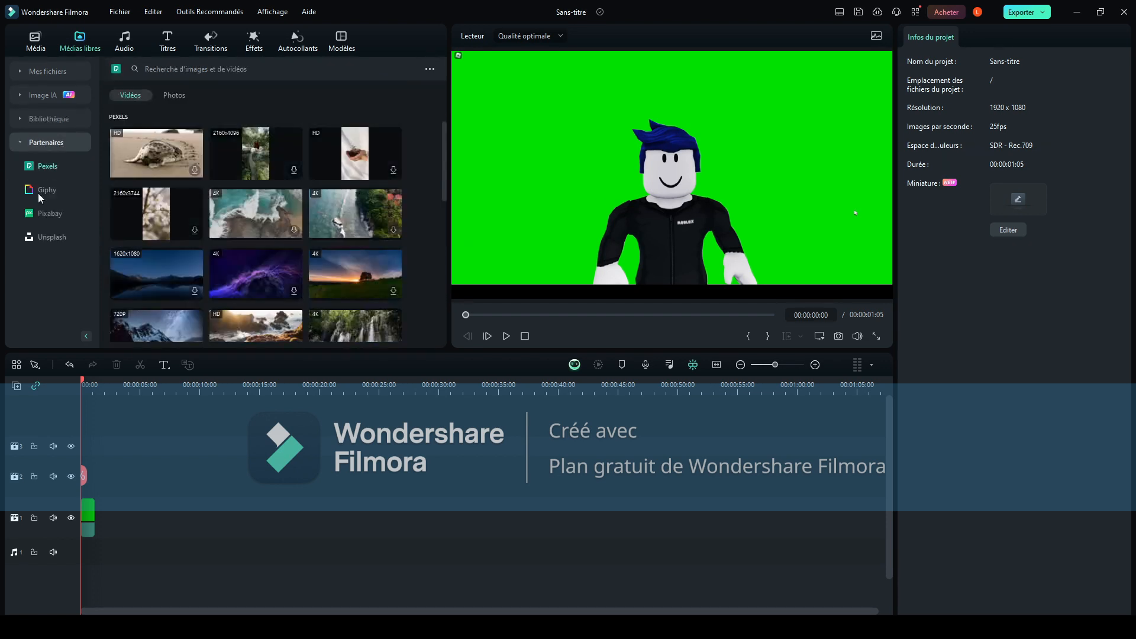
pyautogui.click(46, 217)
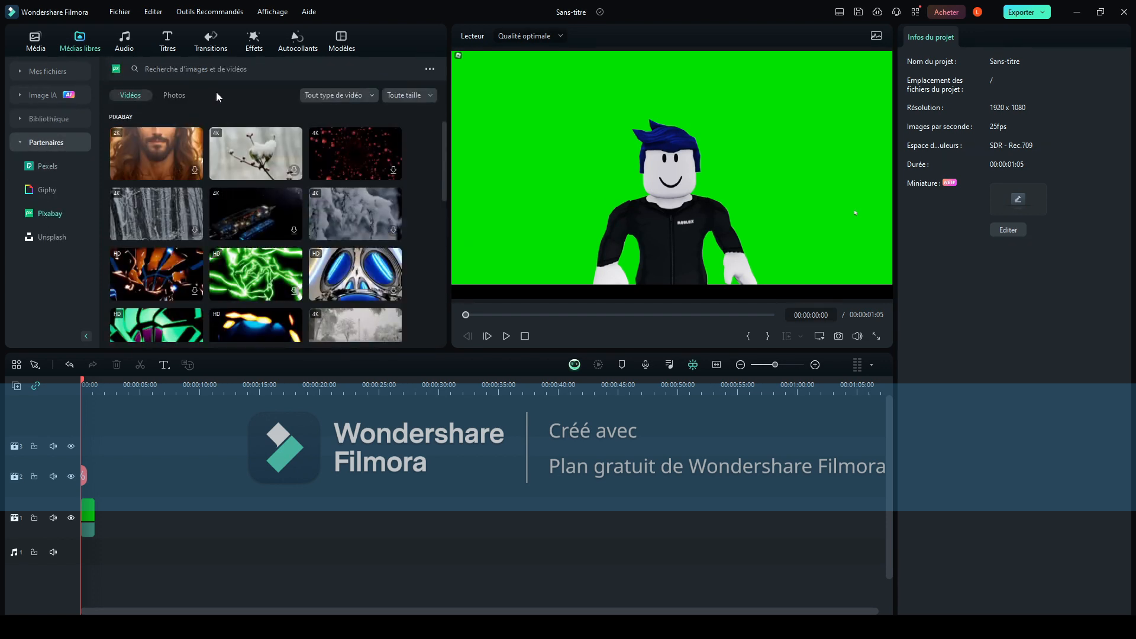
pyautogui.click(236, 68)
pyautogui.write('ne')
pyautogui.write('wz')
pyautogui.press('BackSpace')
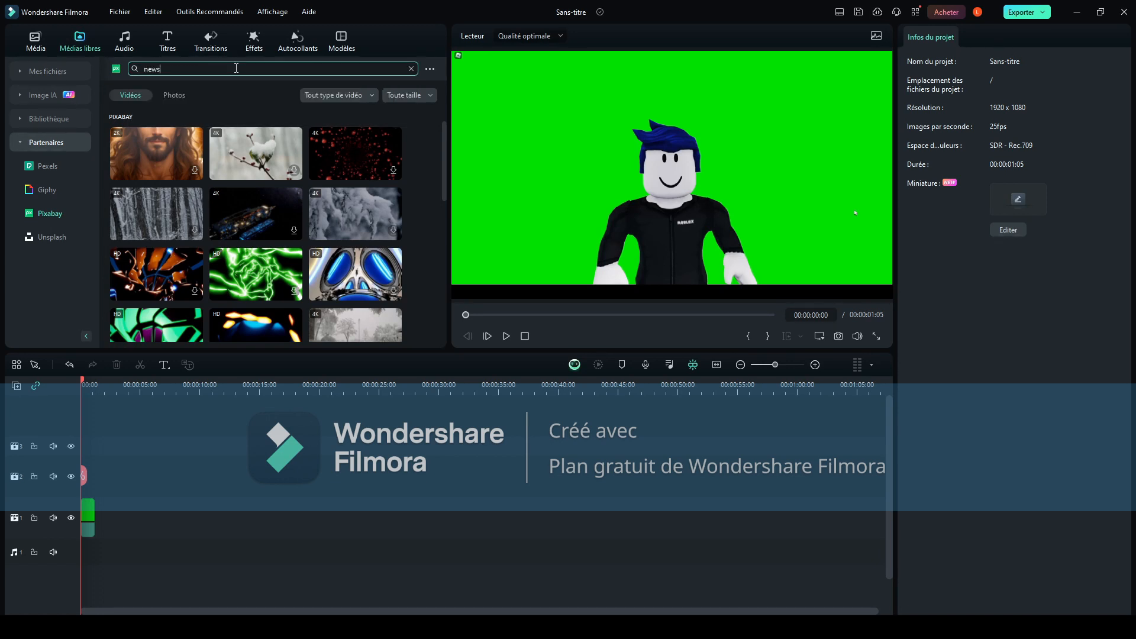
pyautogui.press('Return')
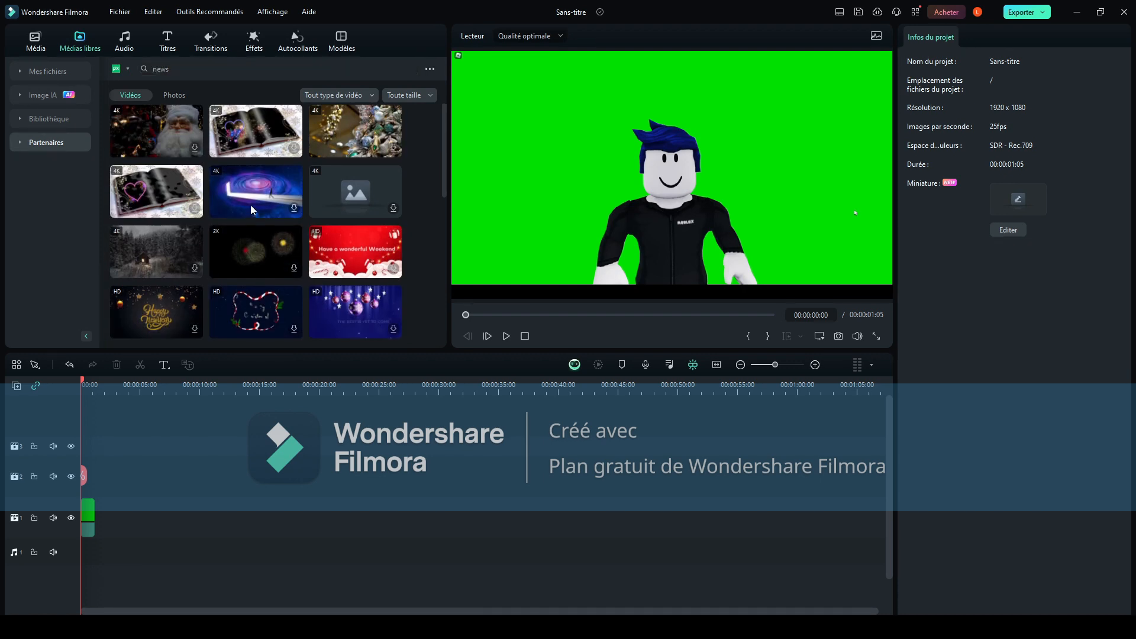
pyautogui.scroll(-2, 264, 233)
pyautogui.scroll(-6, 264, 233)
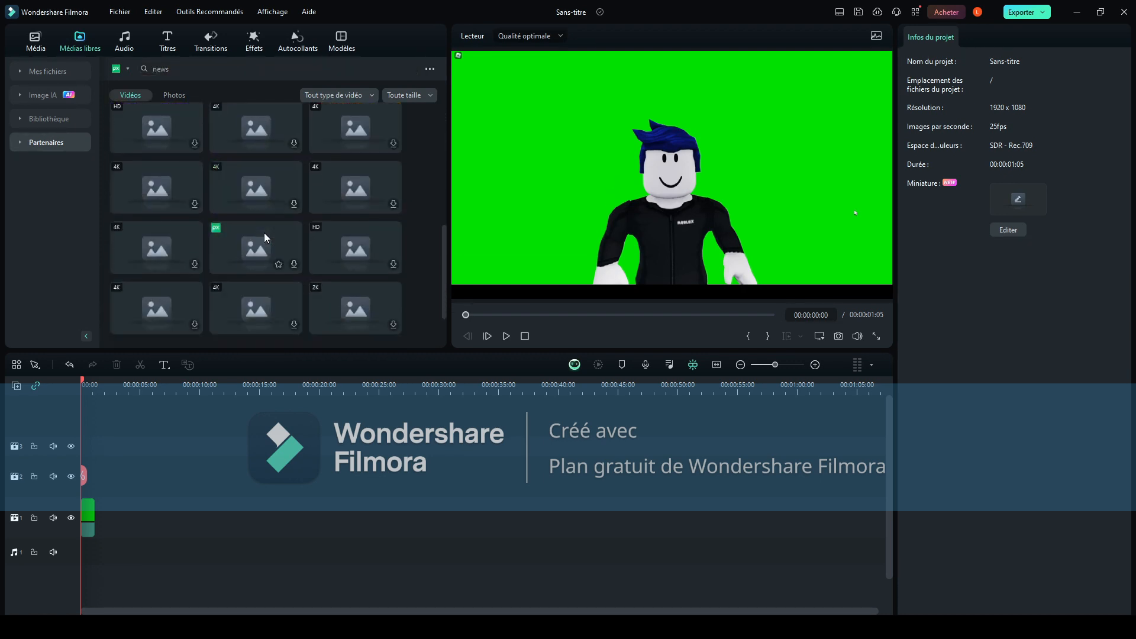
pyautogui.scroll(1, 273, 220)
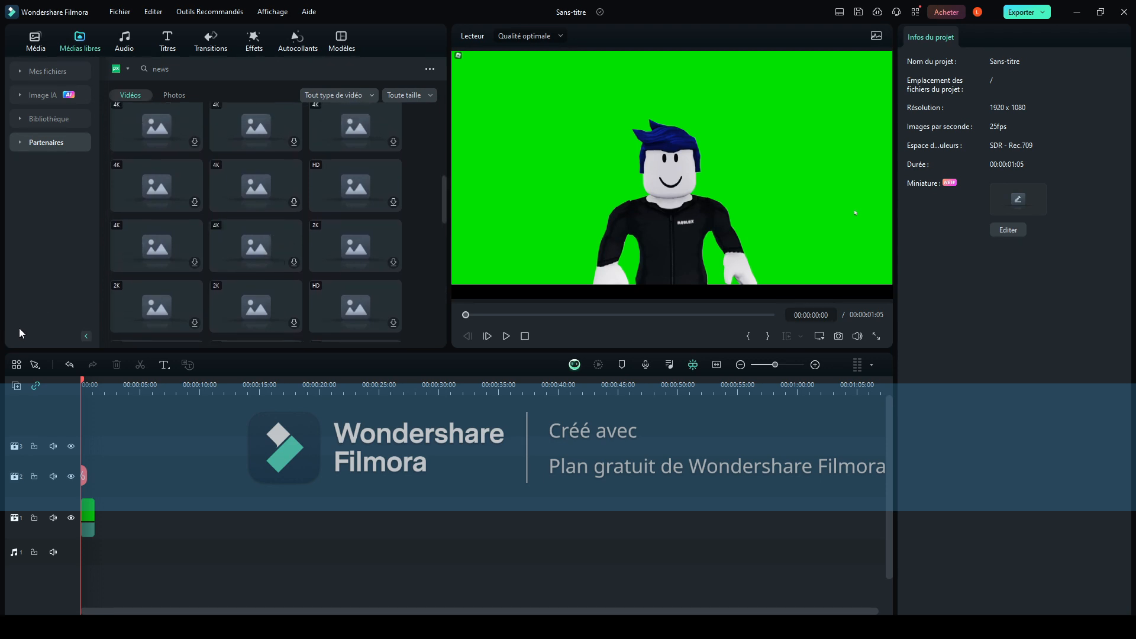
pyautogui.scroll(4, 213, 293)
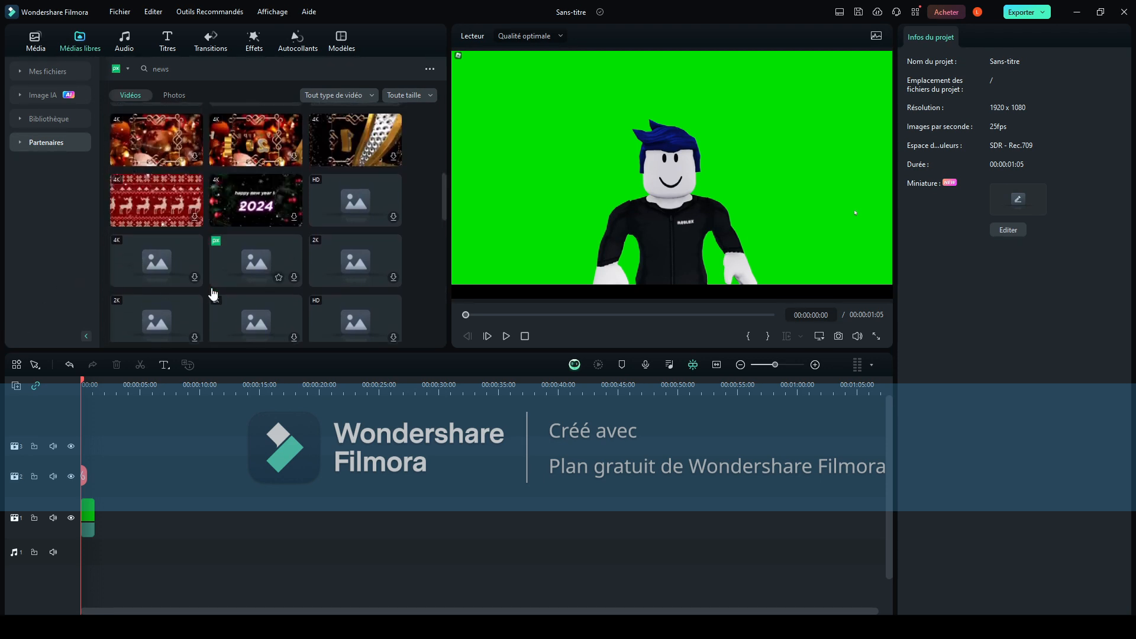
pyautogui.scroll(3, 212, 286)
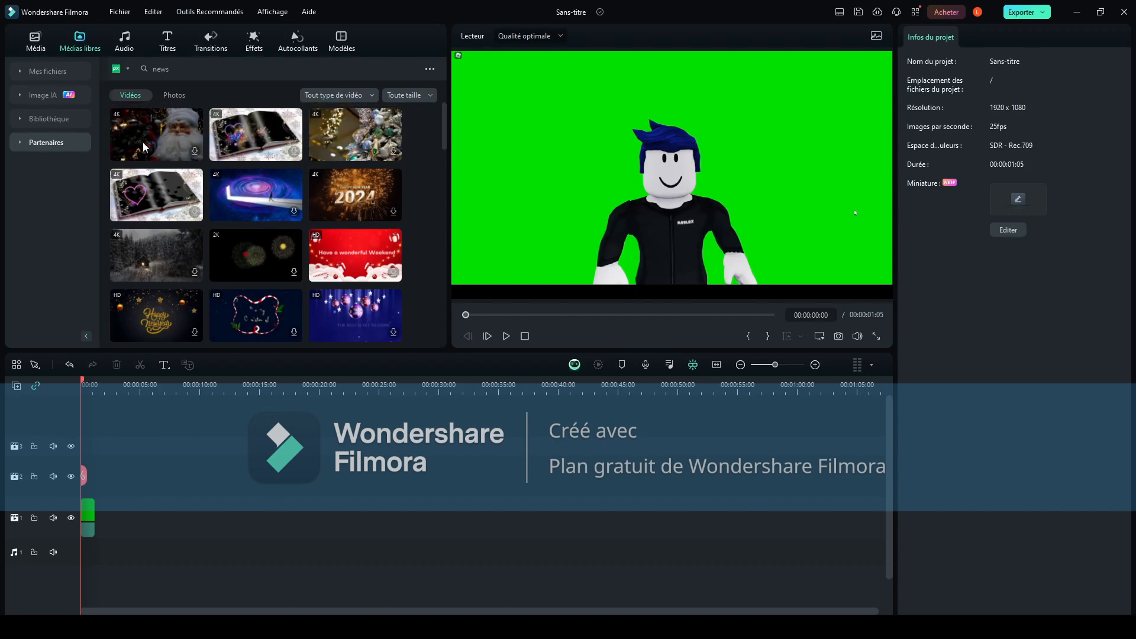
# Browse the Introduction category of the built-in stock library, examining its logo reveal and countdown clips.
pyautogui.click(50, 121)
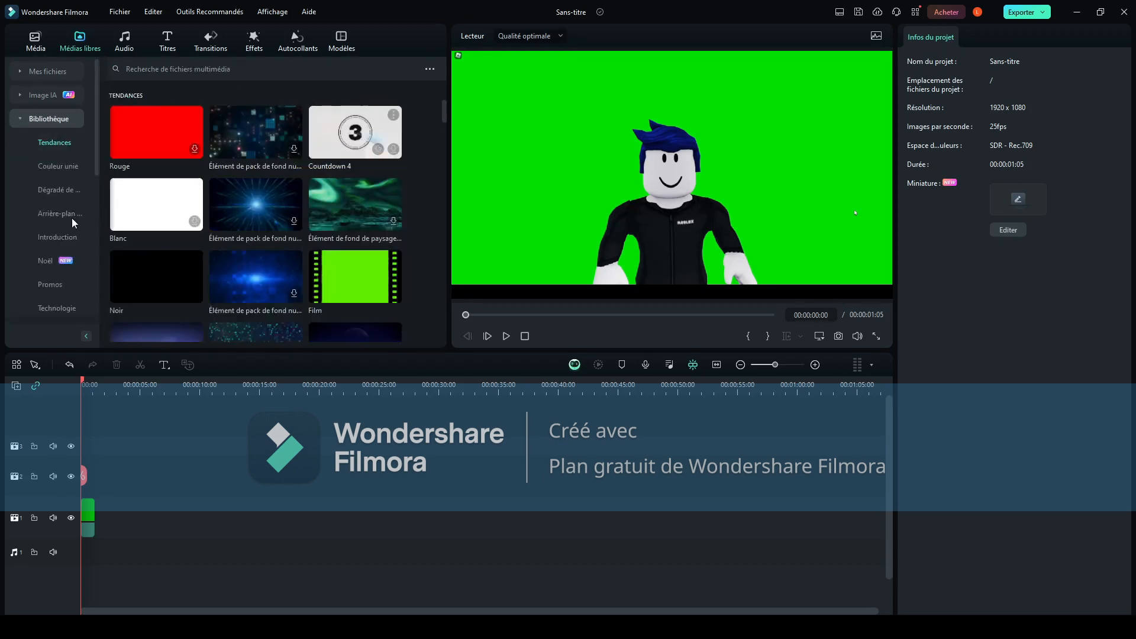
pyautogui.click(47, 238)
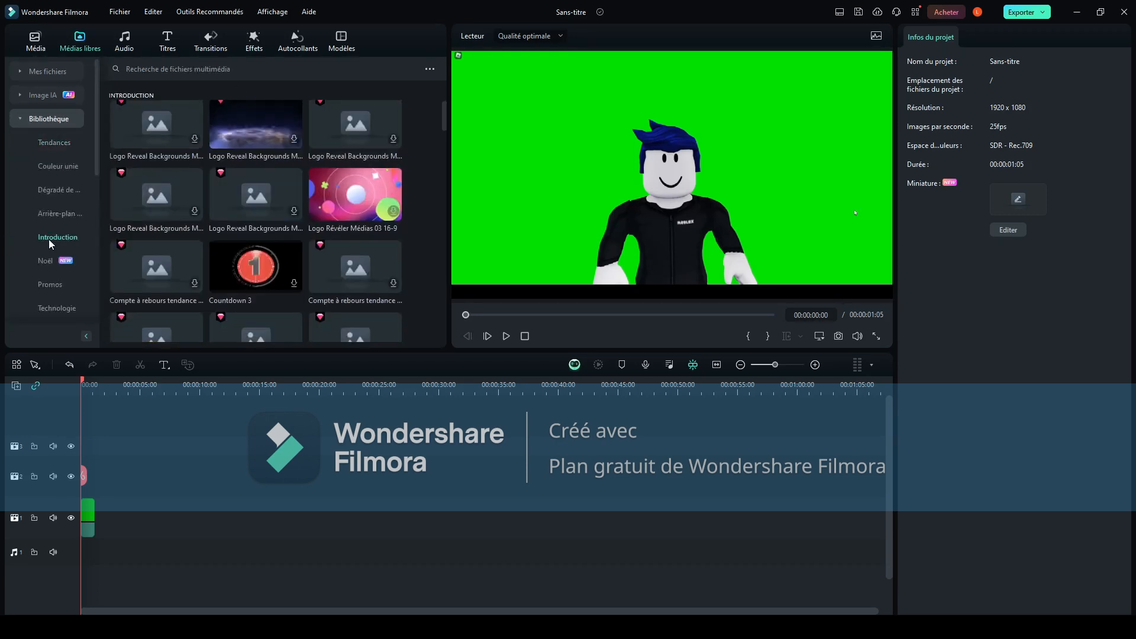
pyautogui.scroll(-3, 267, 250)
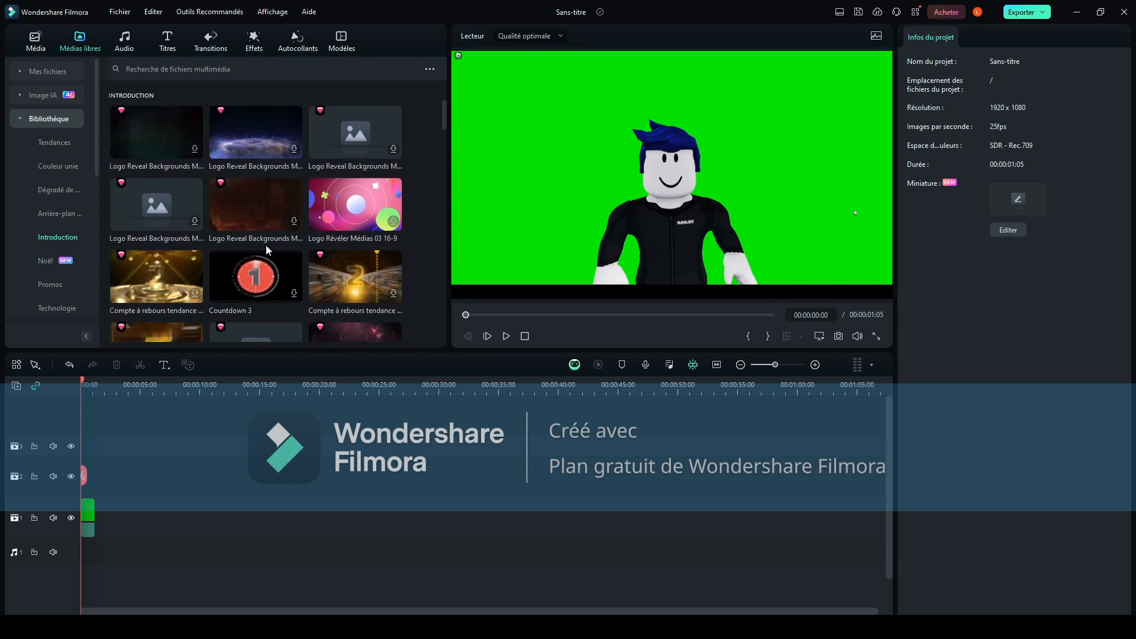
pyautogui.scroll(-3, 265, 245)
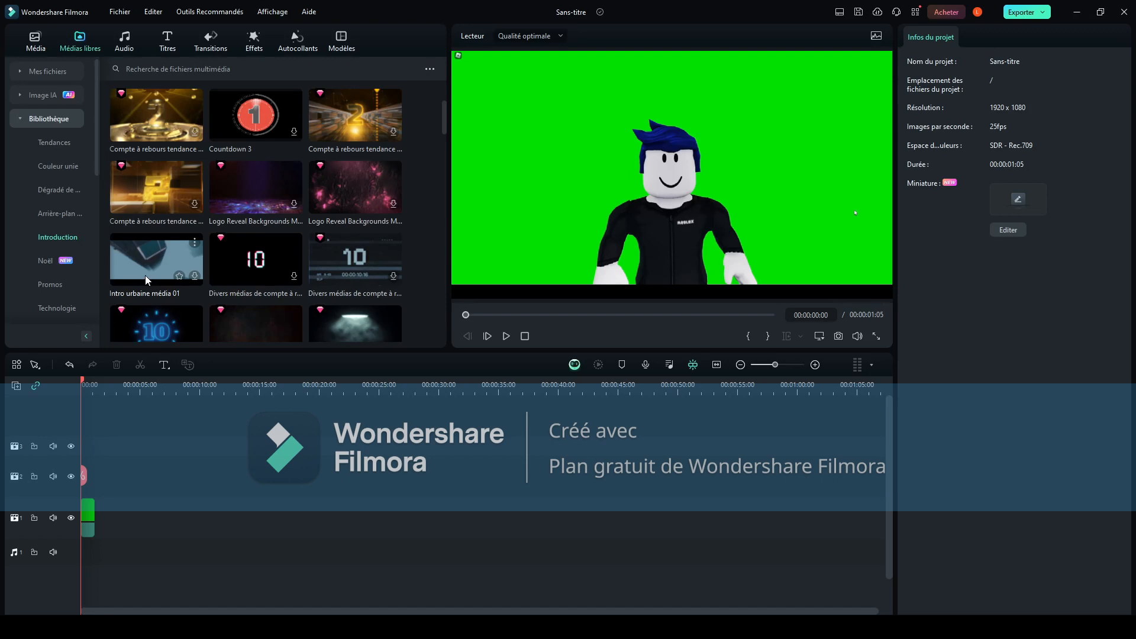
pyautogui.scroll(-5, 159, 260)
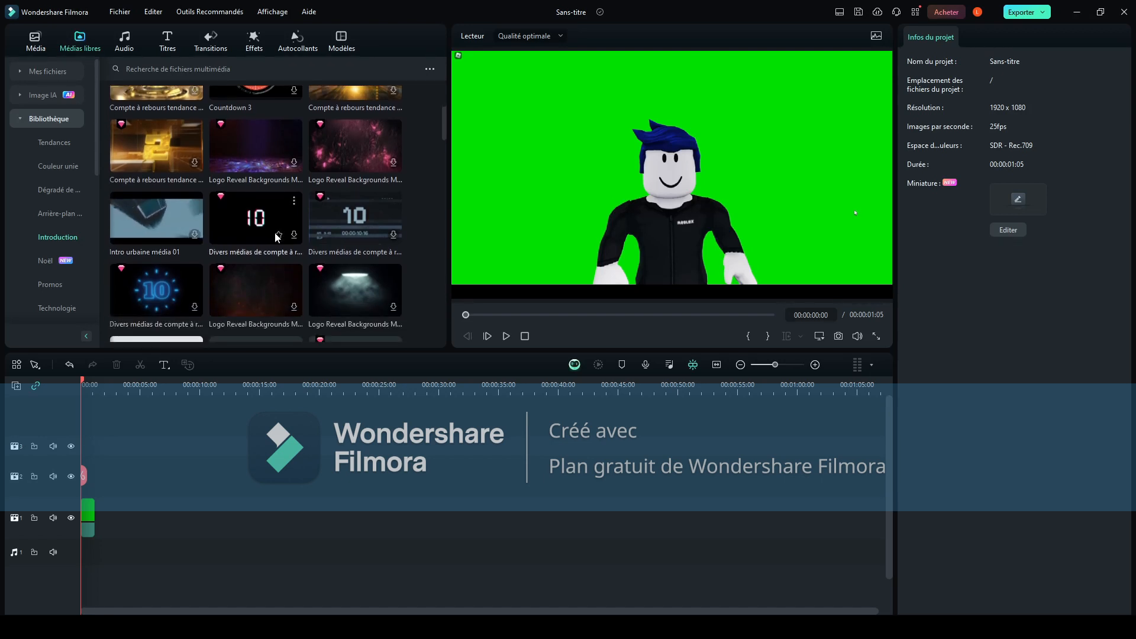
pyautogui.scroll(-3, 275, 234)
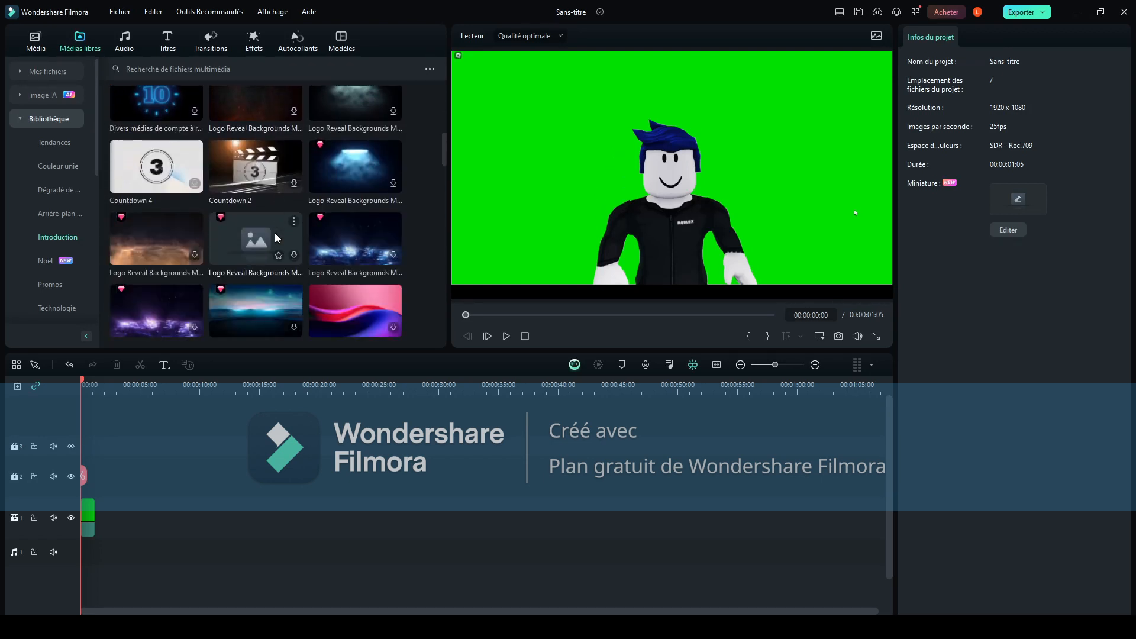
pyautogui.scroll(-5, 275, 233)
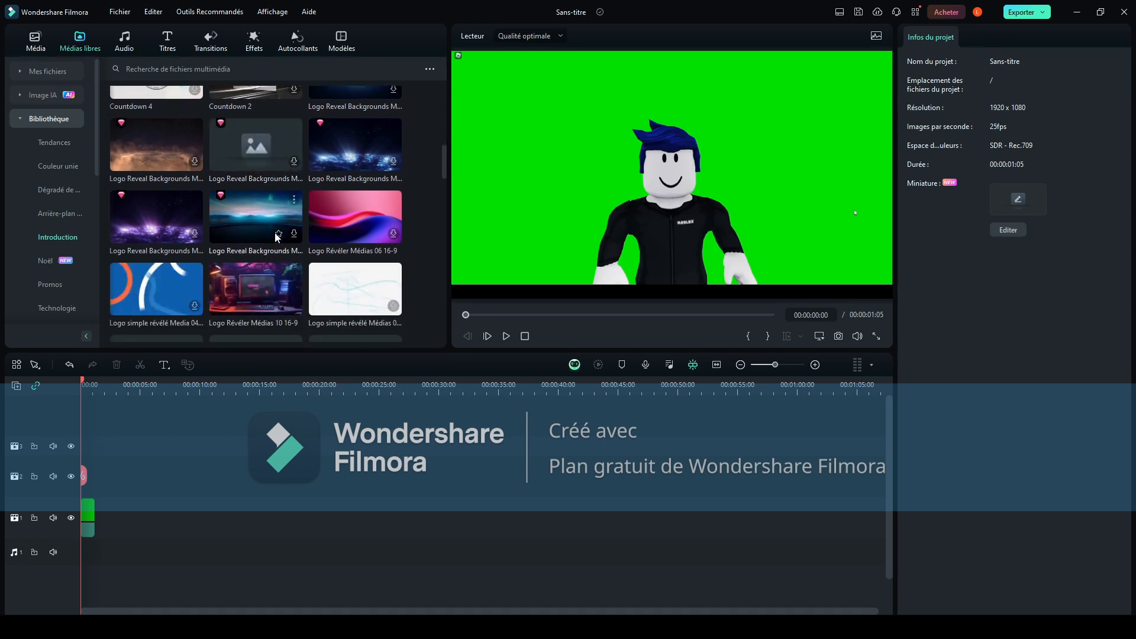
pyautogui.scroll(-4, 110, 227)
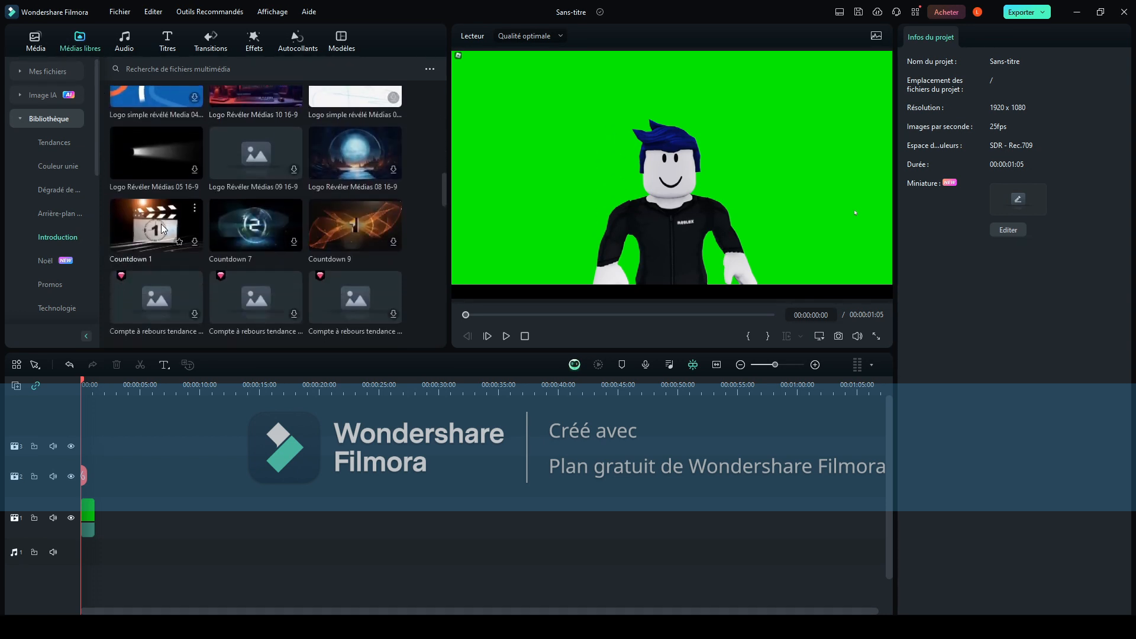
pyautogui.scroll(-1, 207, 197)
pyautogui.scroll(-3, 174, 230)
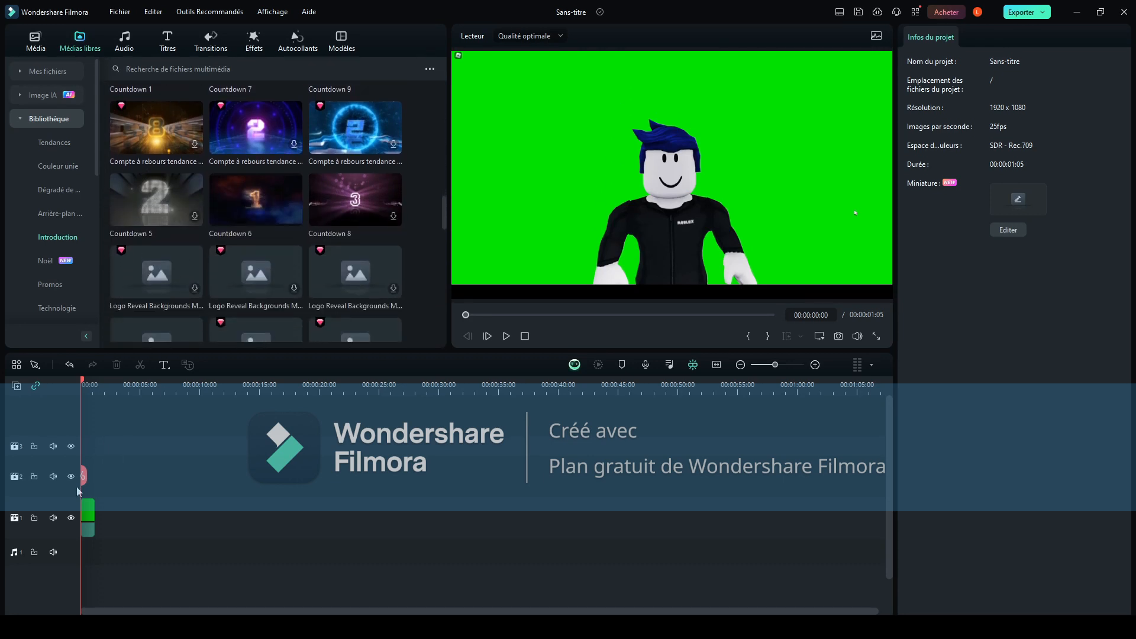
# Shift the green-screen clip along its track and insert the Countdown 5 stock clip before it at the timeline start.
pyautogui.click(83, 528)
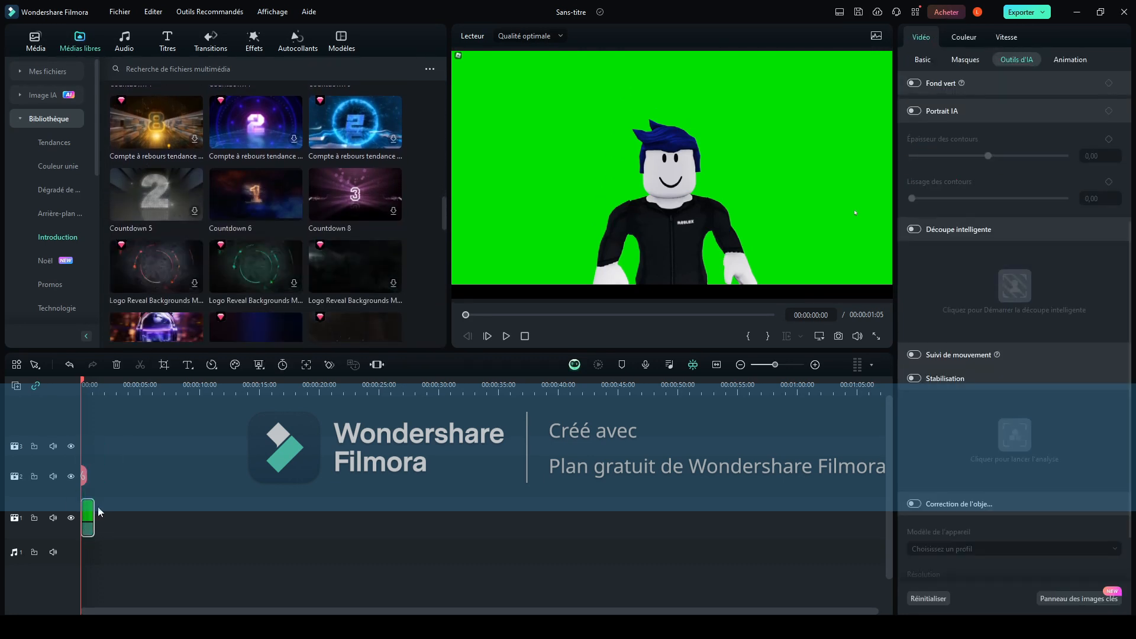
pyautogui.moveTo(95, 511); pyautogui.dragTo(202, 511)
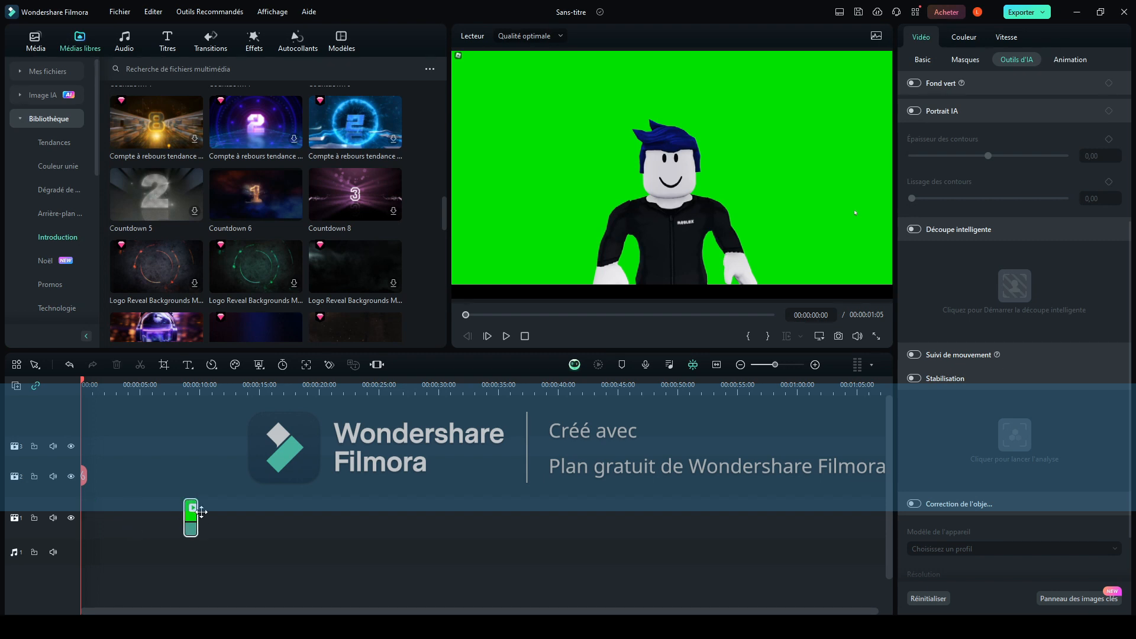
pyautogui.moveTo(156, 195); pyautogui.dragTo(88, 533)
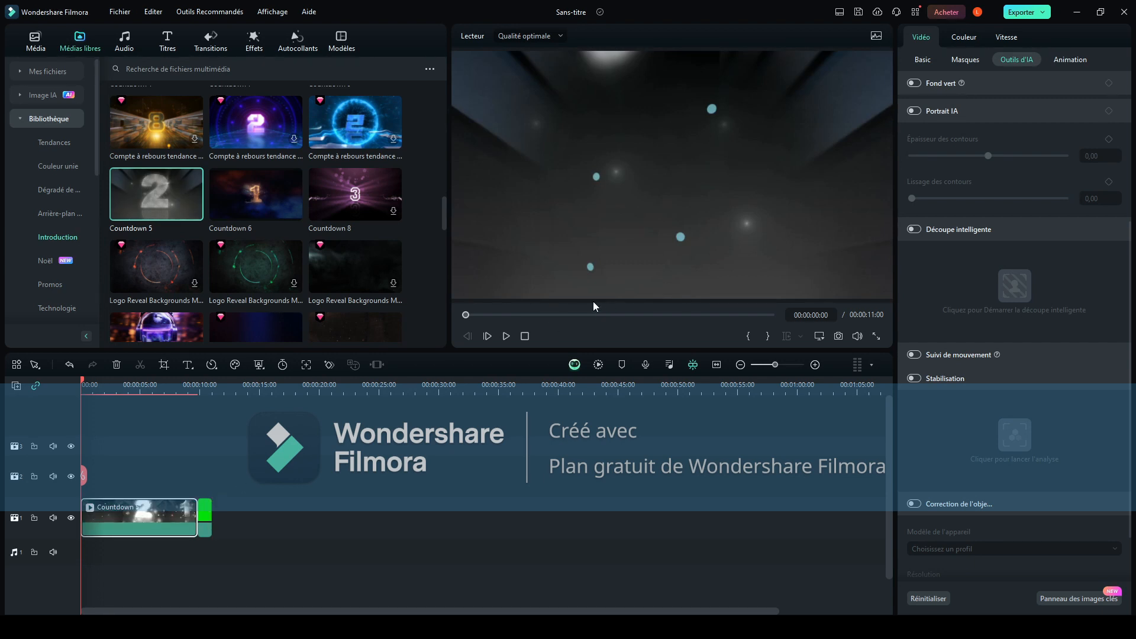
# Play the countdown intro through to the green-screen clip and delete the countdown clip from the timeline.
pyautogui.click(507, 336)
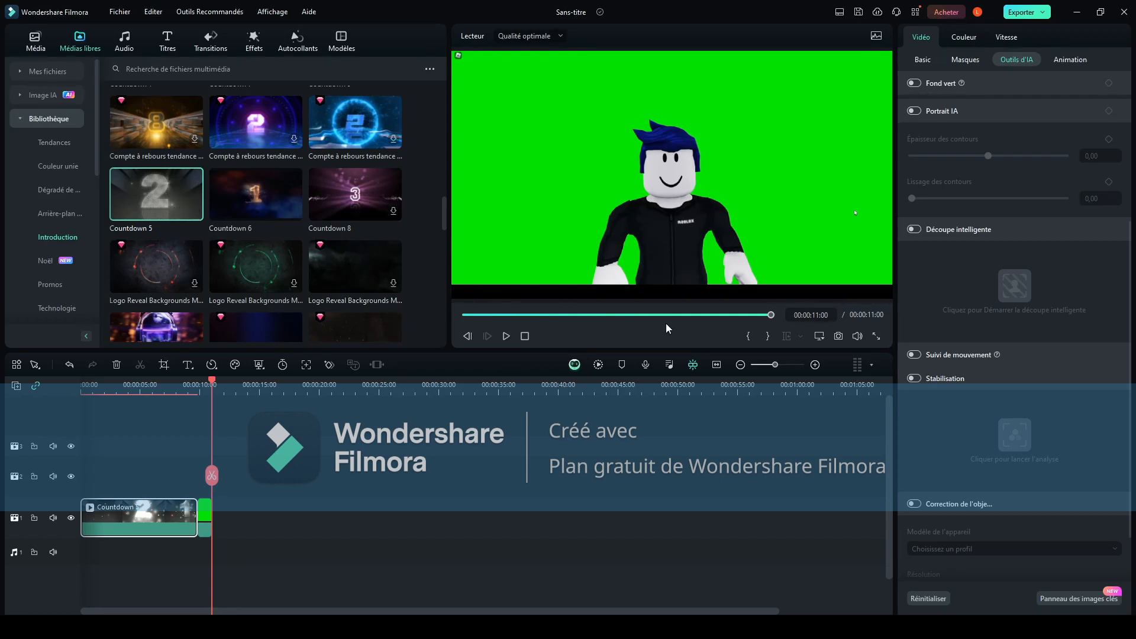
pyautogui.moveTo(201, 480); pyautogui.dragTo(186, 477)
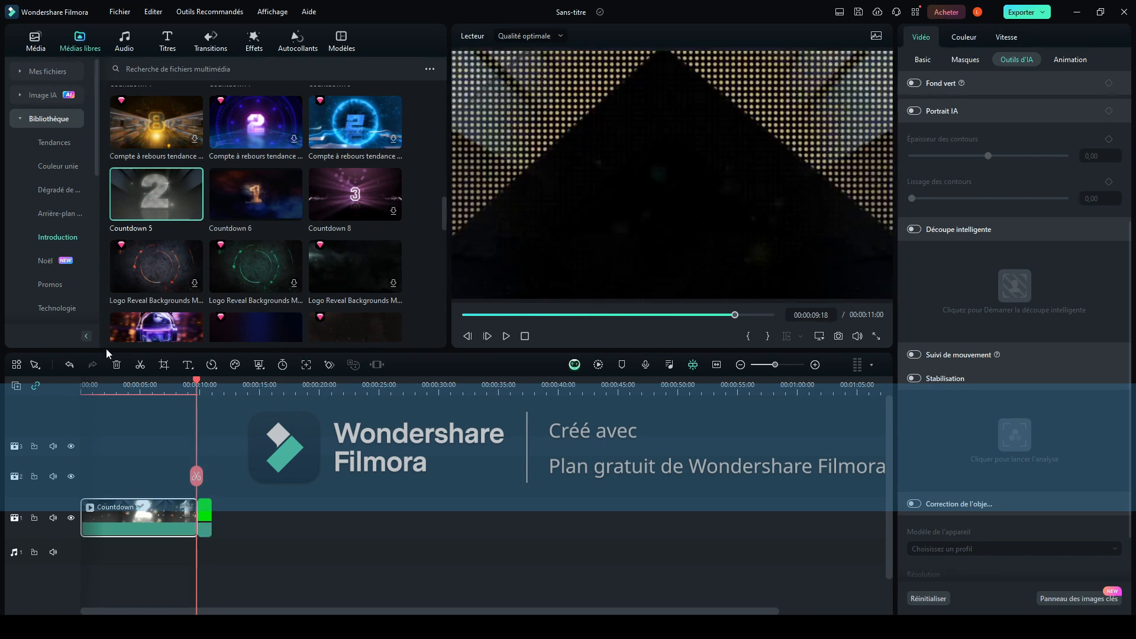
pyautogui.click(117, 365)
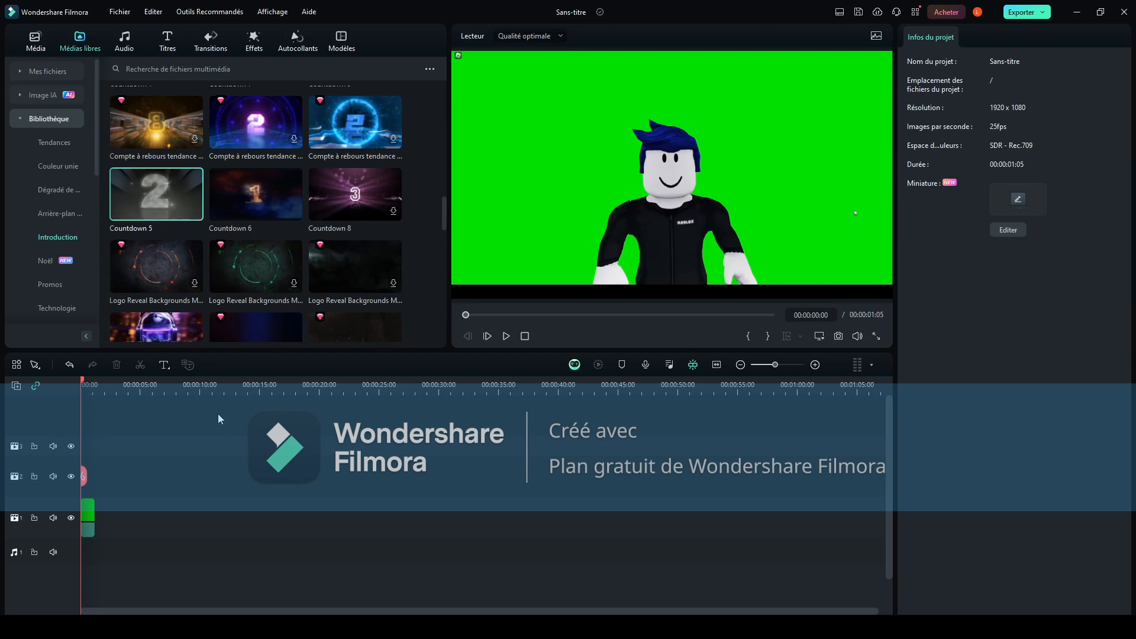
# Look through the remaining Introduction stock clips, including logo reveals, urban intros and welcome intros, and return to the project media.
pyautogui.scroll(-1, 179, 456)
pyautogui.scroll(-2, 252, 215)
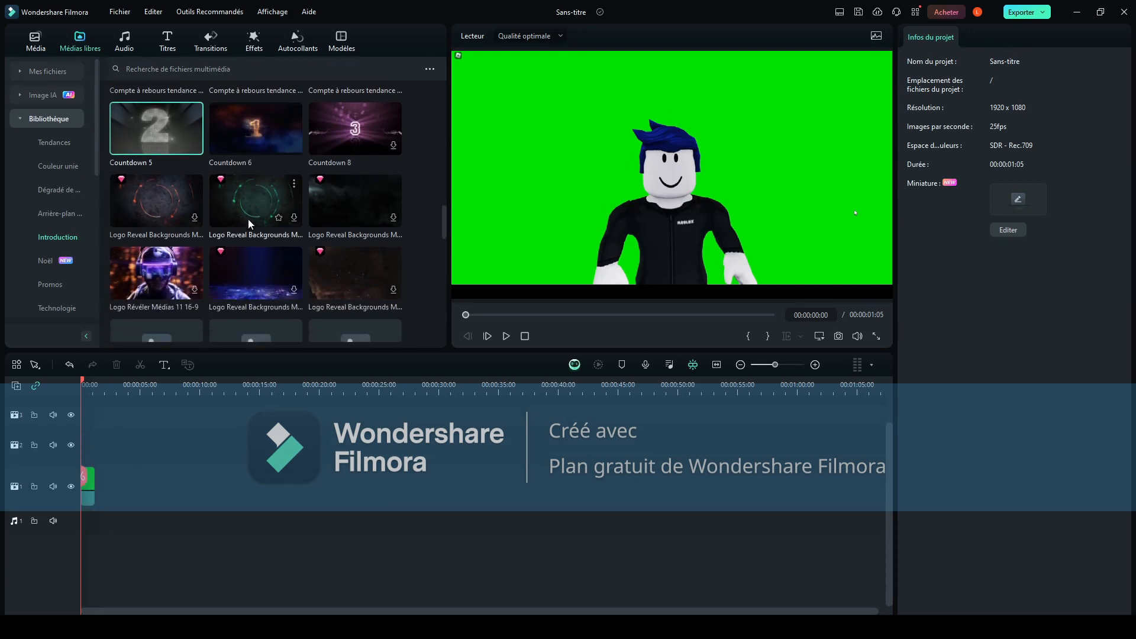
pyautogui.scroll(-2, 248, 219)
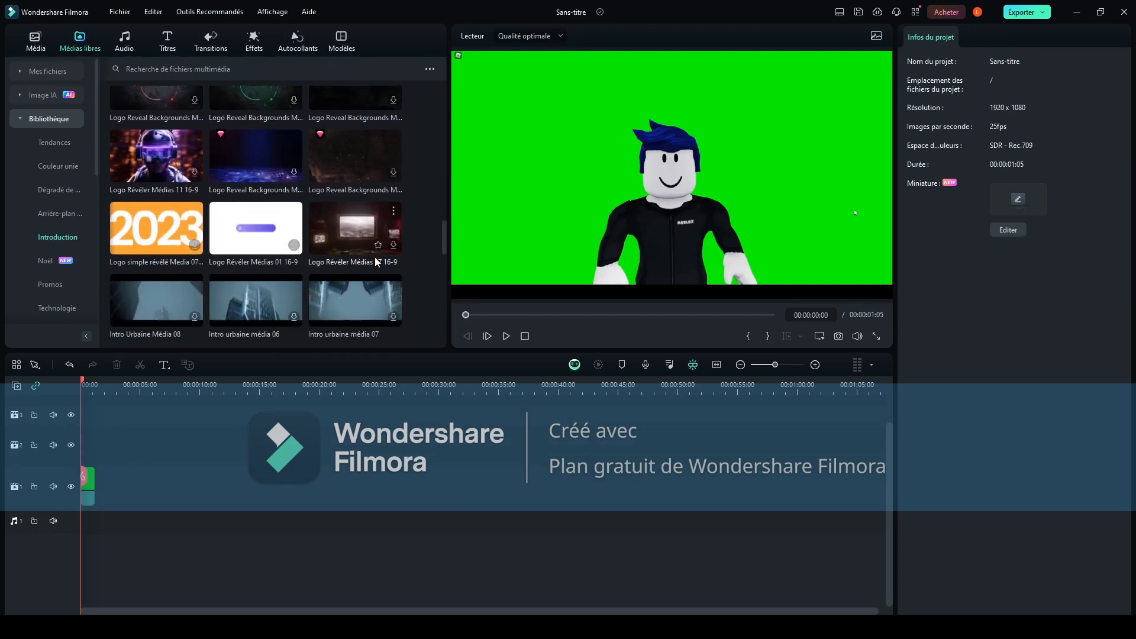
pyautogui.scroll(-1, 375, 261)
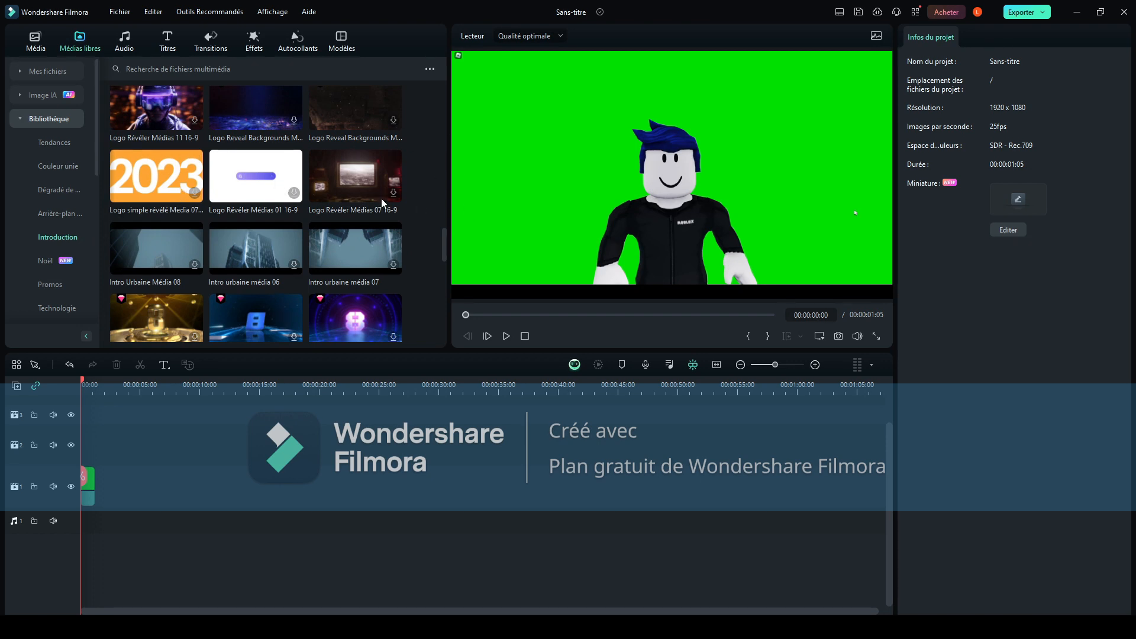
pyautogui.scroll(-3, 364, 260)
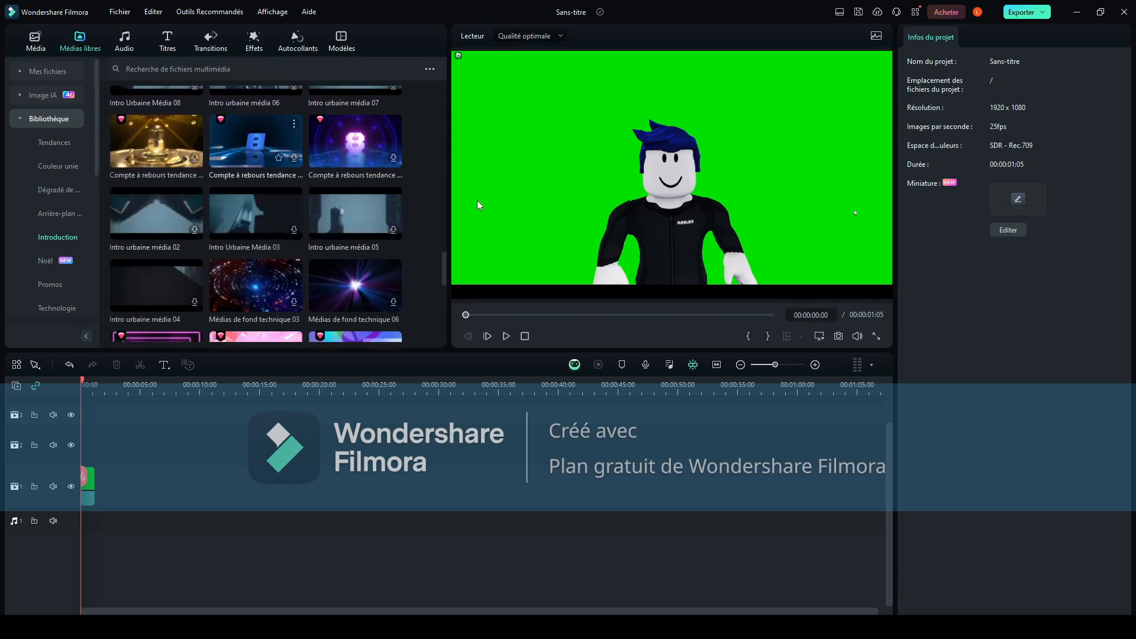
pyautogui.scroll(-4, 346, 233)
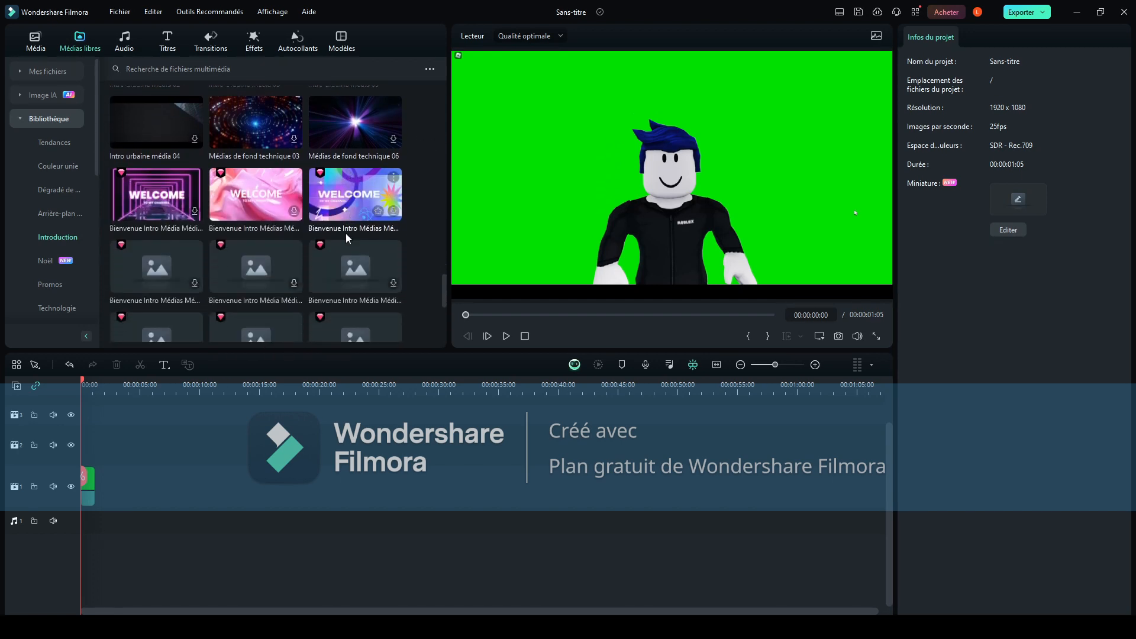
pyautogui.scroll(-2, 333, 212)
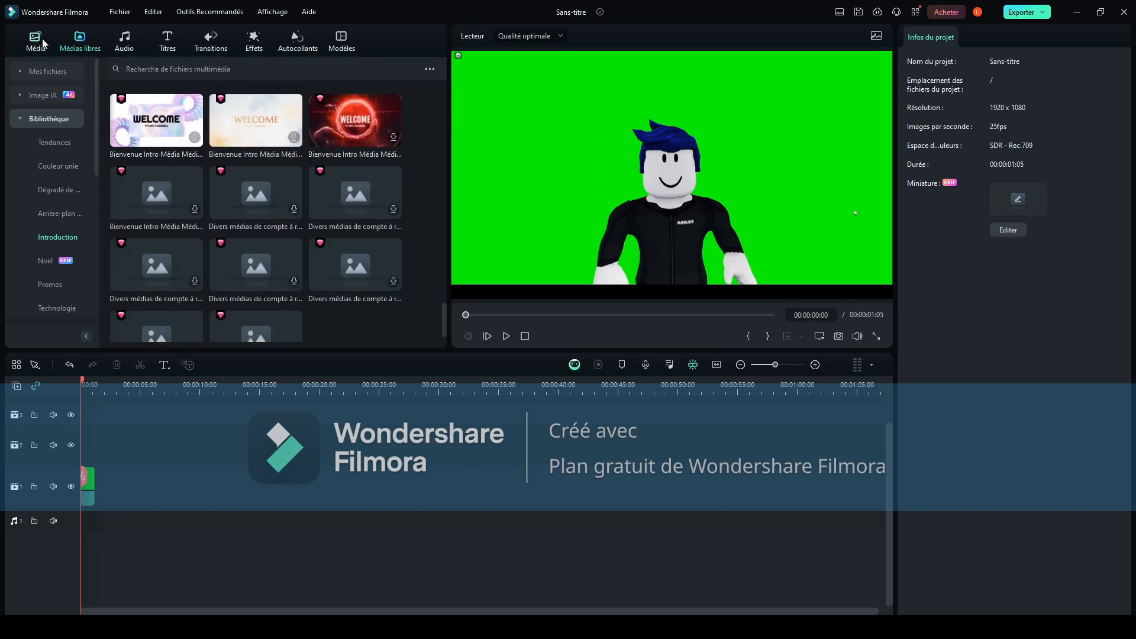
pyautogui.click(35, 41)
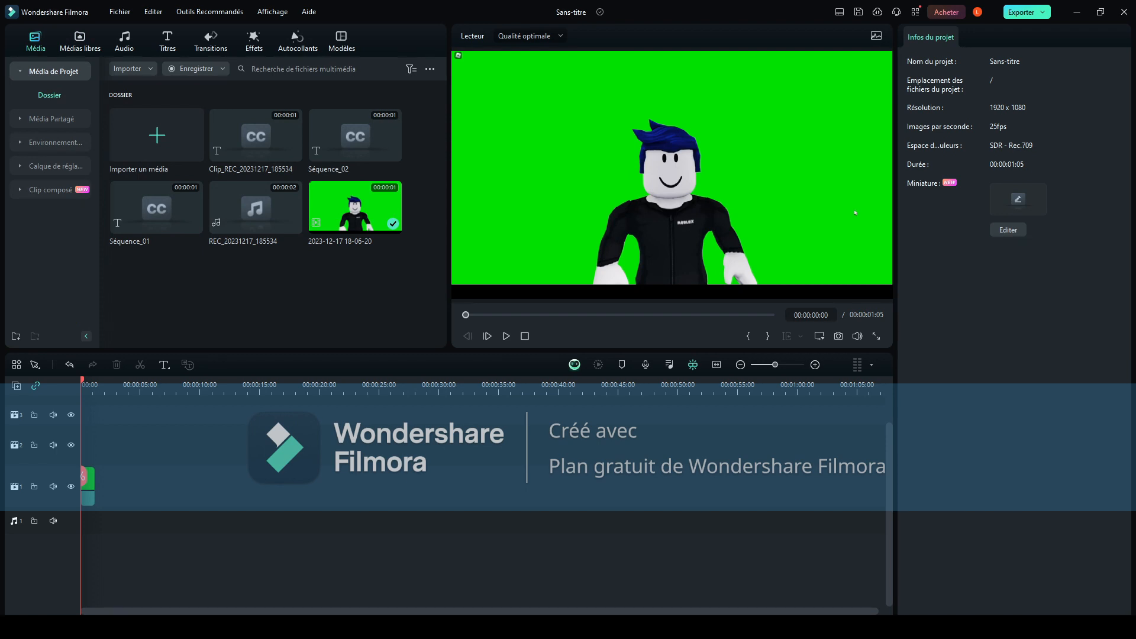